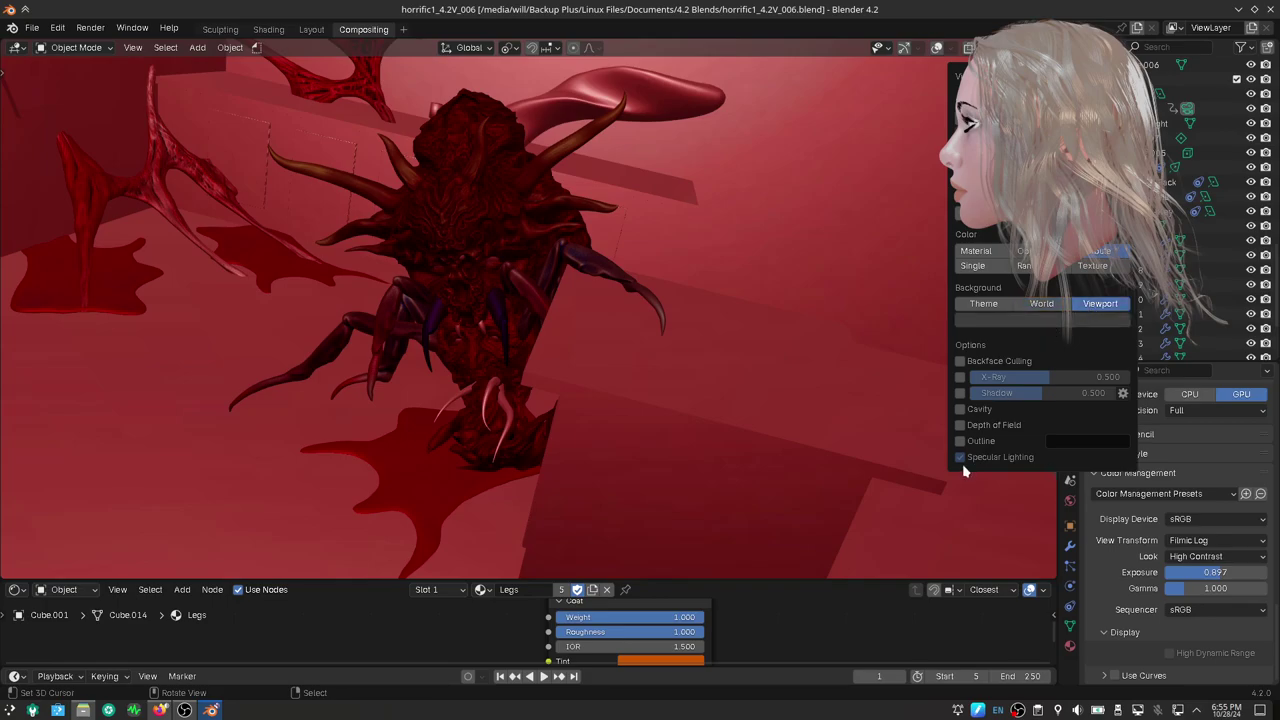
Enable viewport Cavity shading with the type set to Both
click(960, 410)
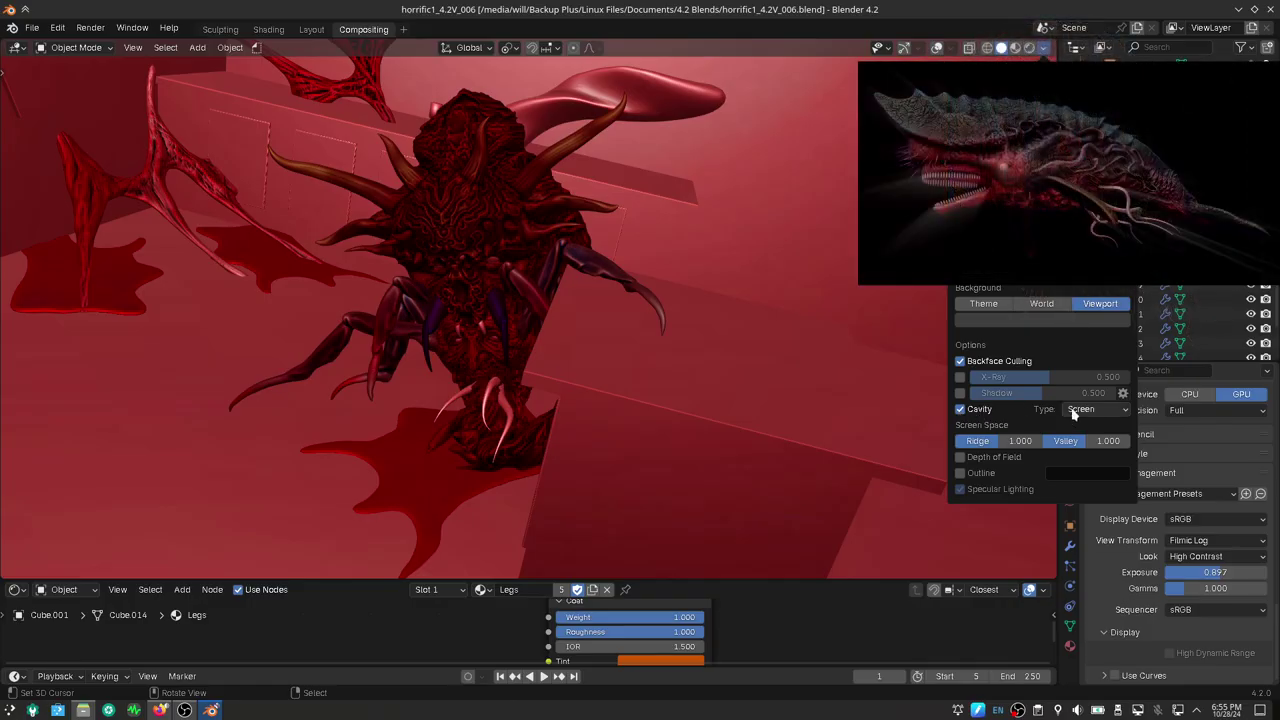
click(1075, 410)
click(1077, 458)
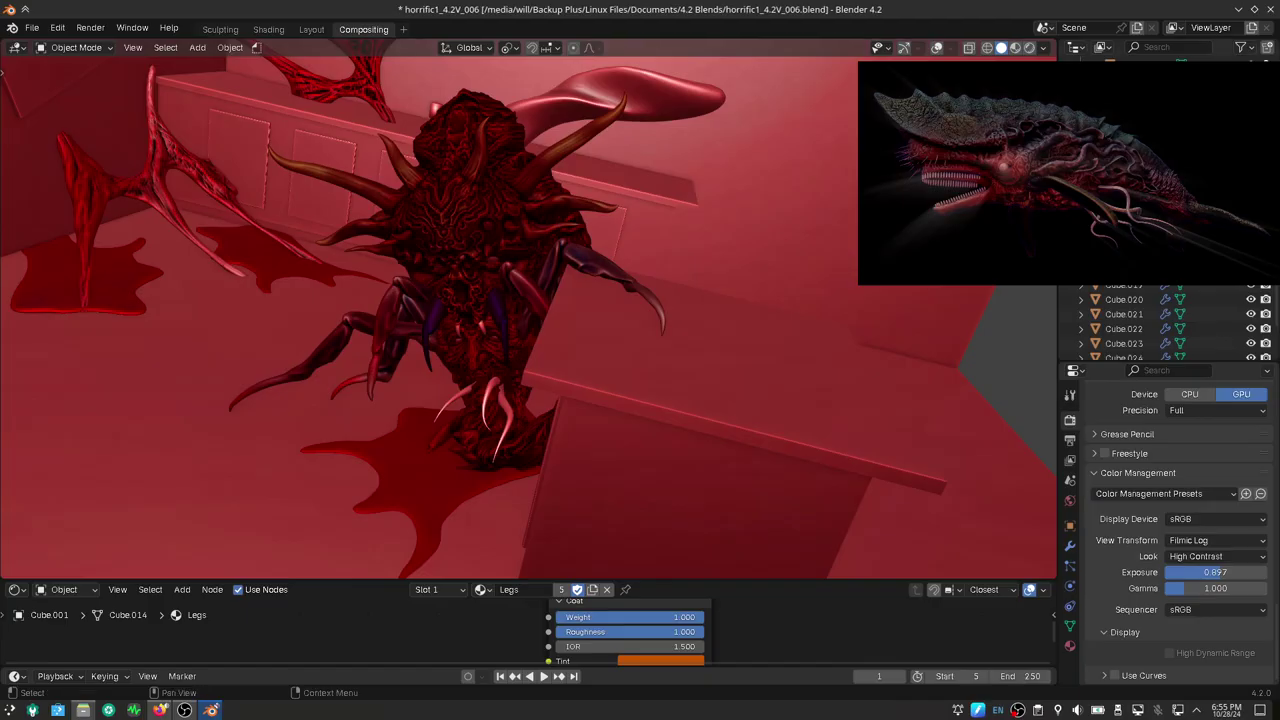
Hide the red branching object at the upper left
scroll(1170, 320, down, 3)
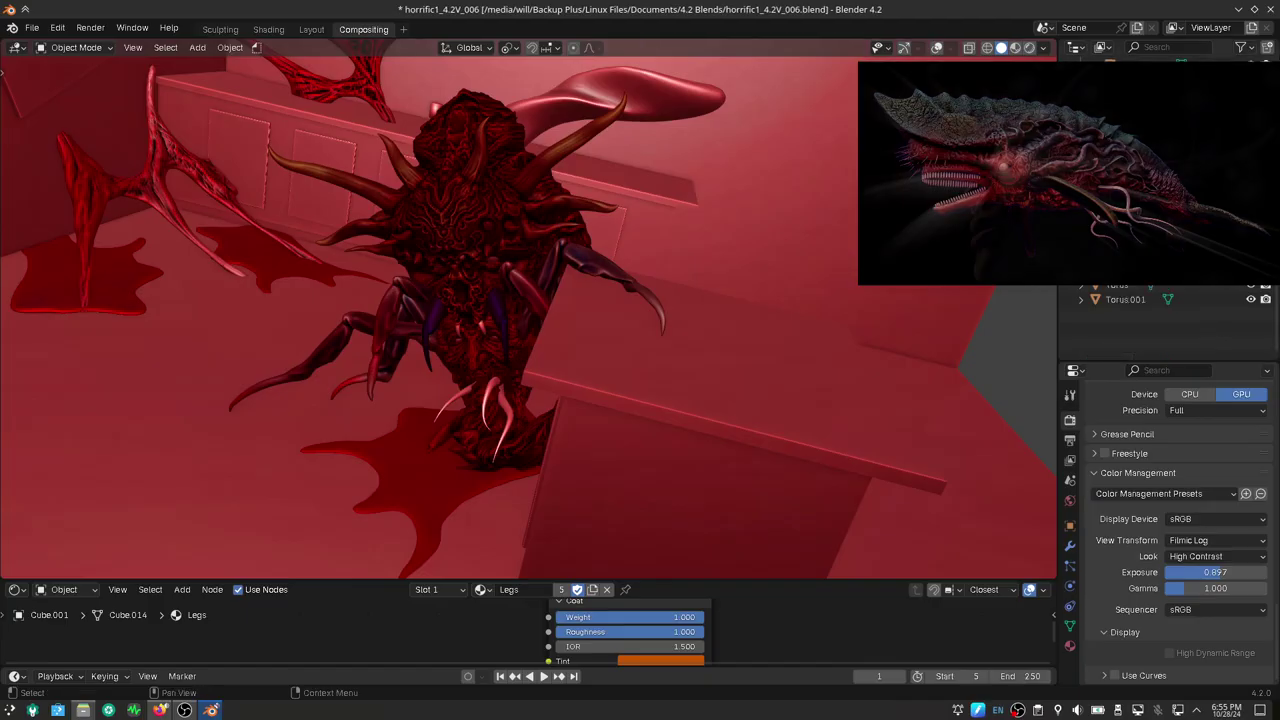
scroll(1170, 320, up, 3)
scroll(1170, 320, up, 3)
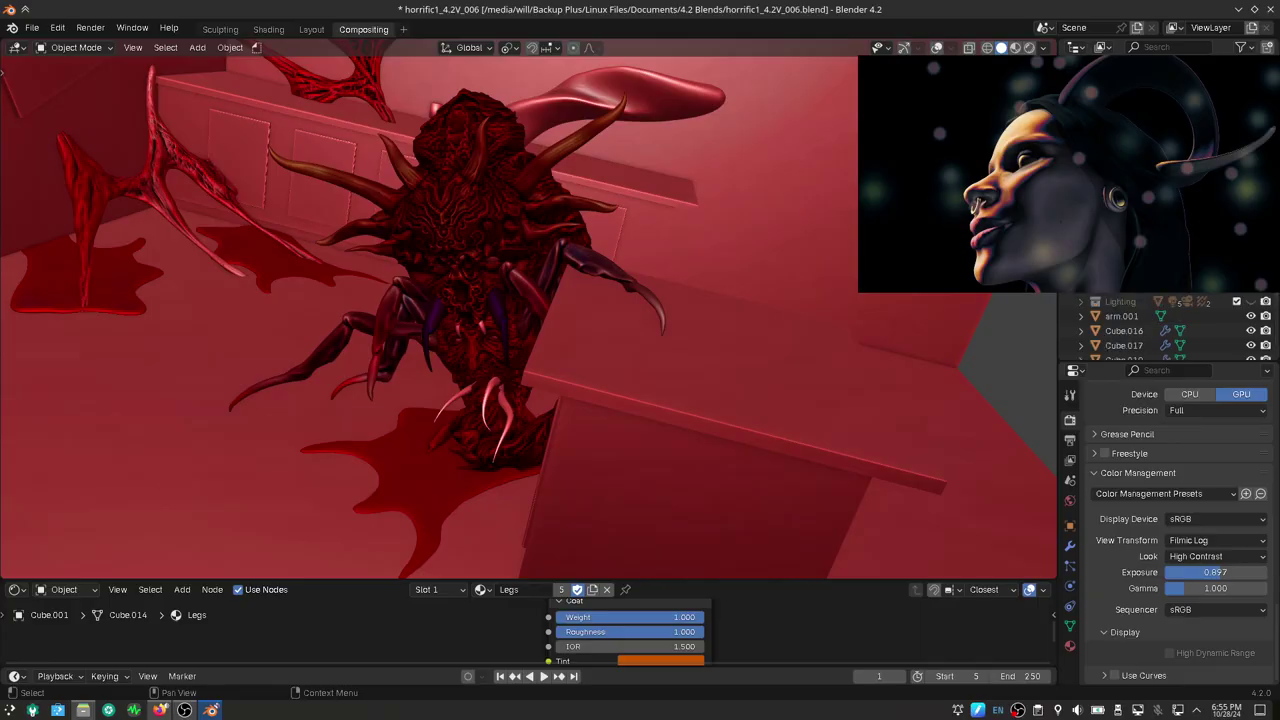
key(h)
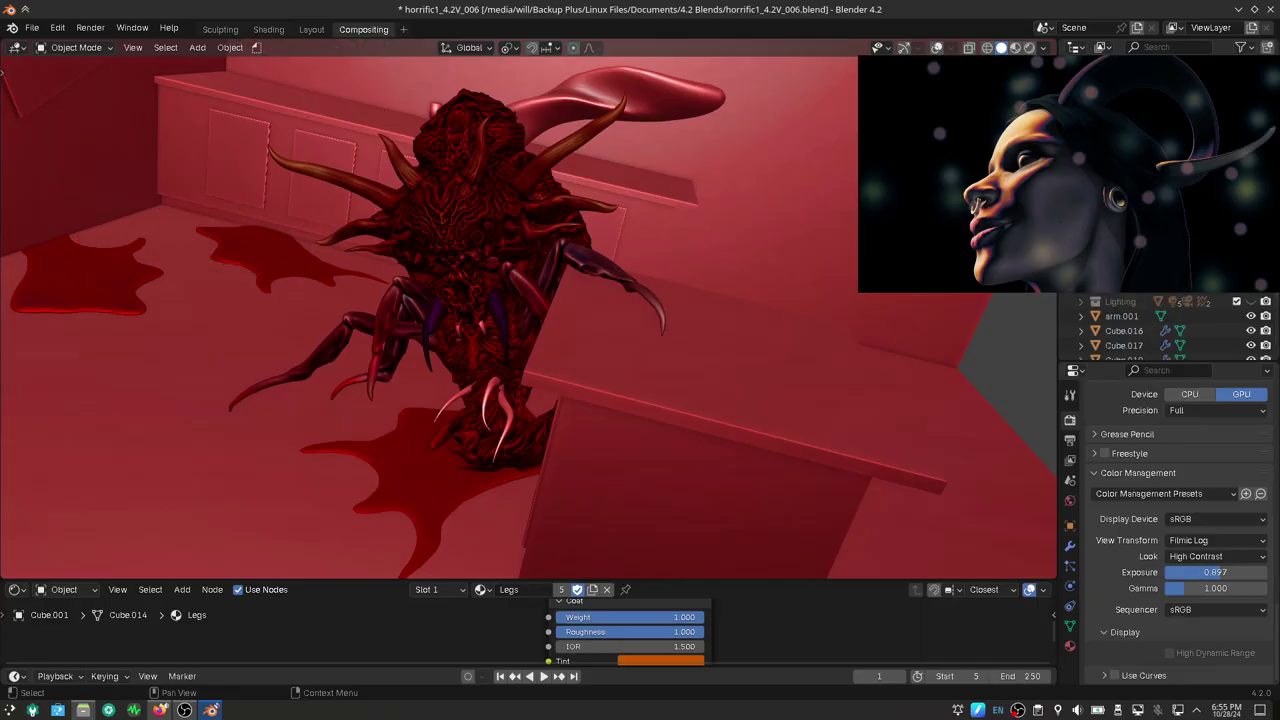
scroll(1170, 325, down, 2)
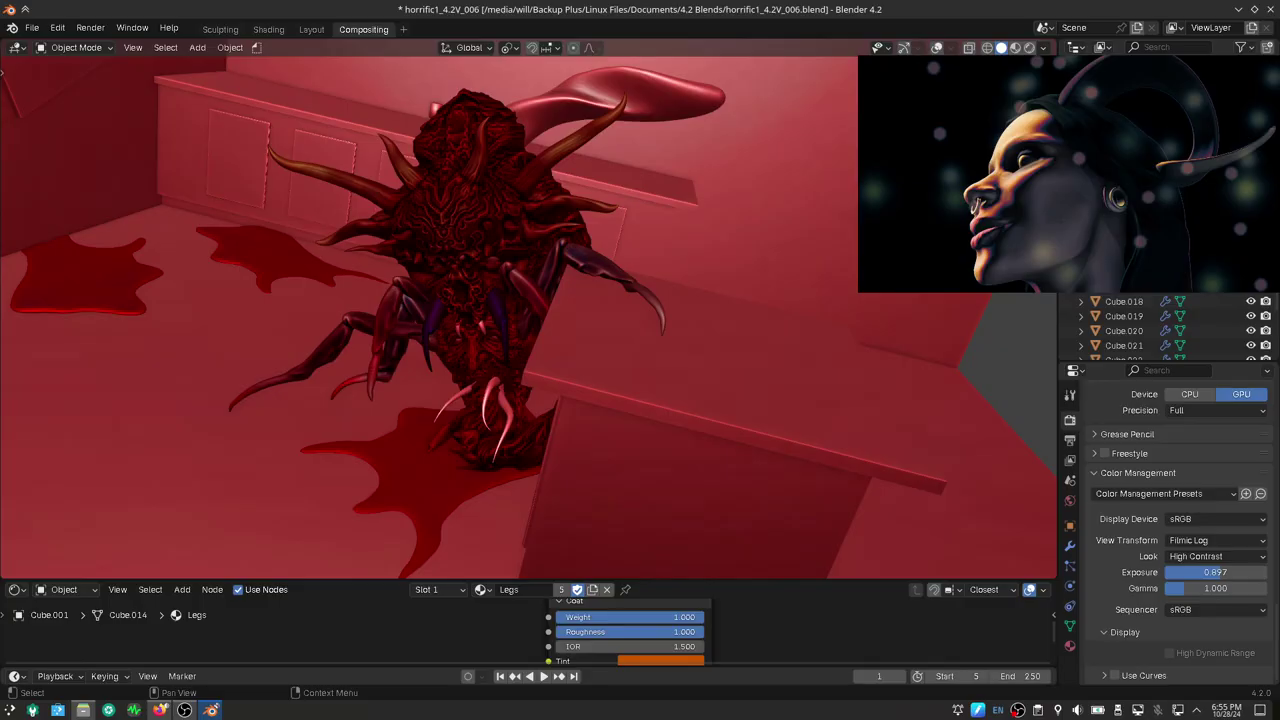
scroll(1170, 325, down, 2)
Hide the red room walls, counter and floor, then maximise the 3D view on the creature
key(h)
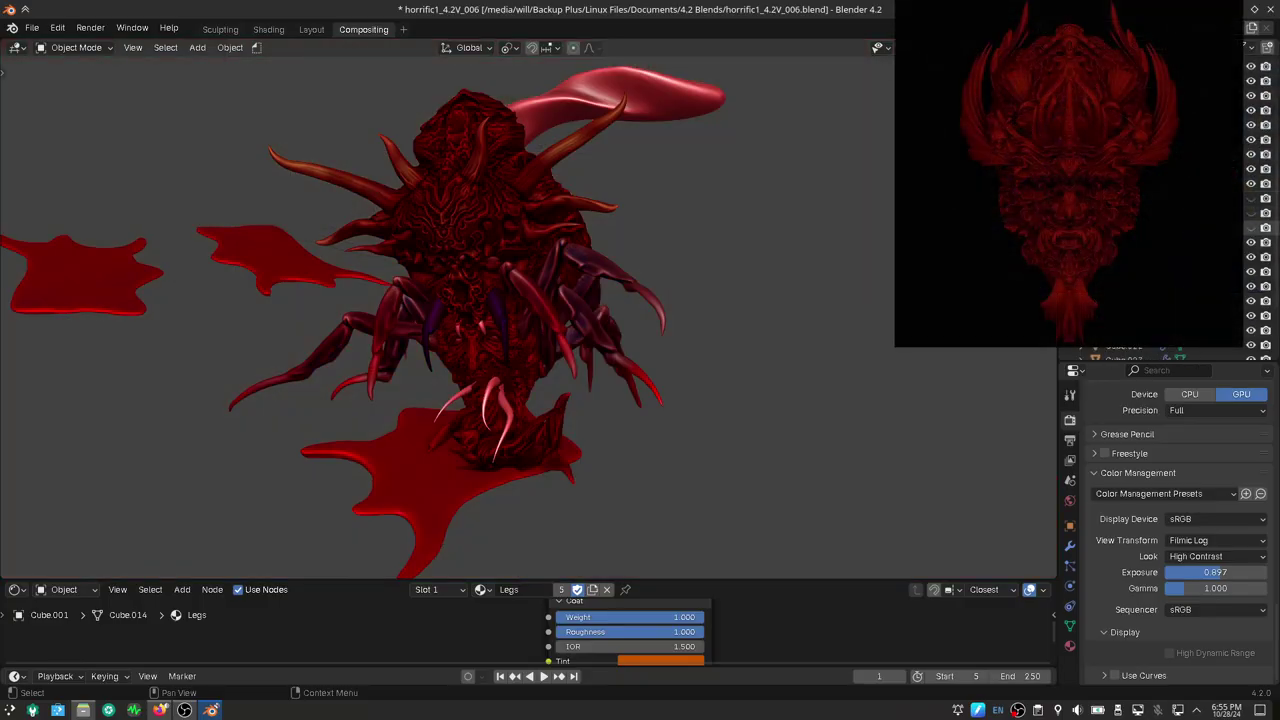
scroll(1160, 200, down, 2)
scroll(1160, 200, down, 2)
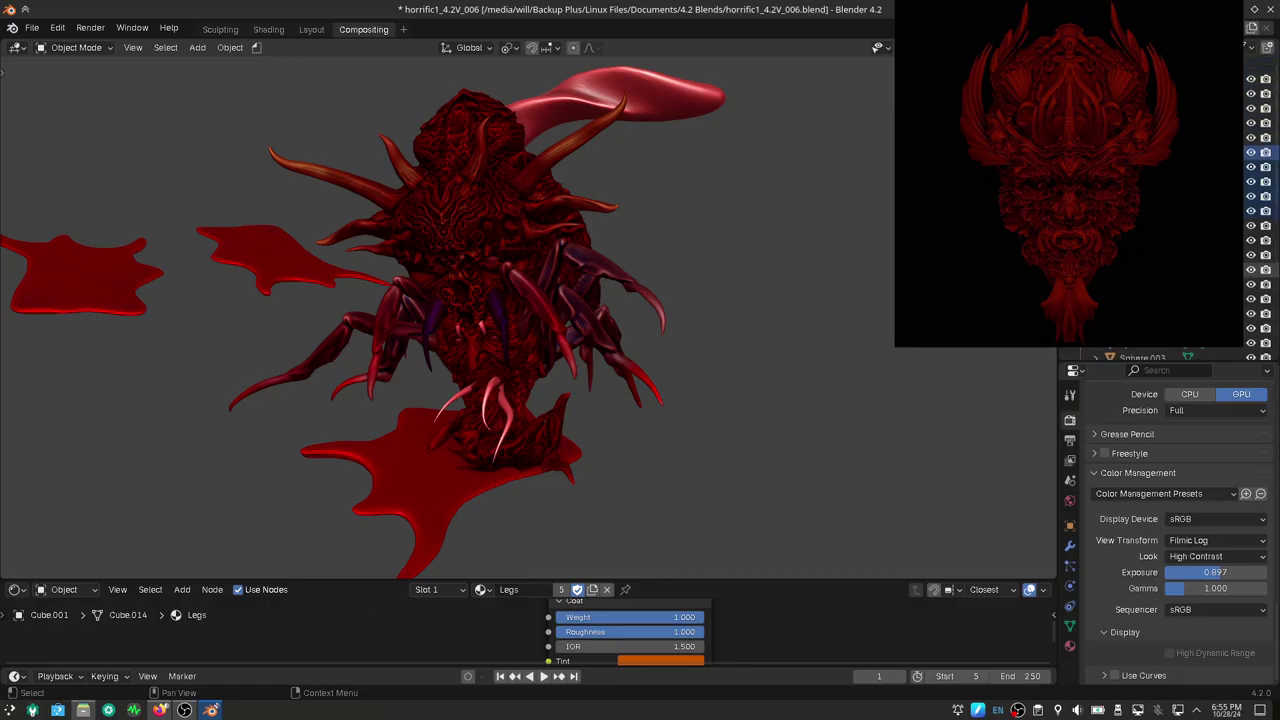
middle_drag(763, 237, 757, 335)
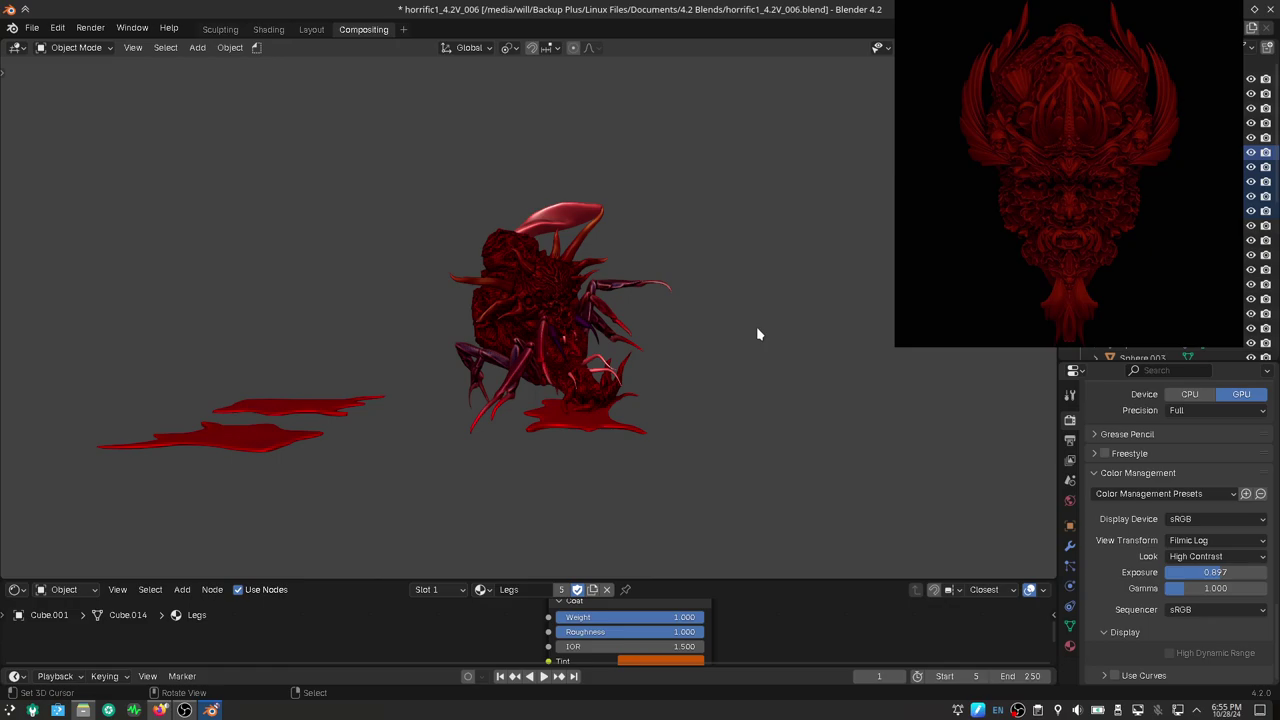
key(ctrl+alt+space)
scroll(683, 365, up, 6)
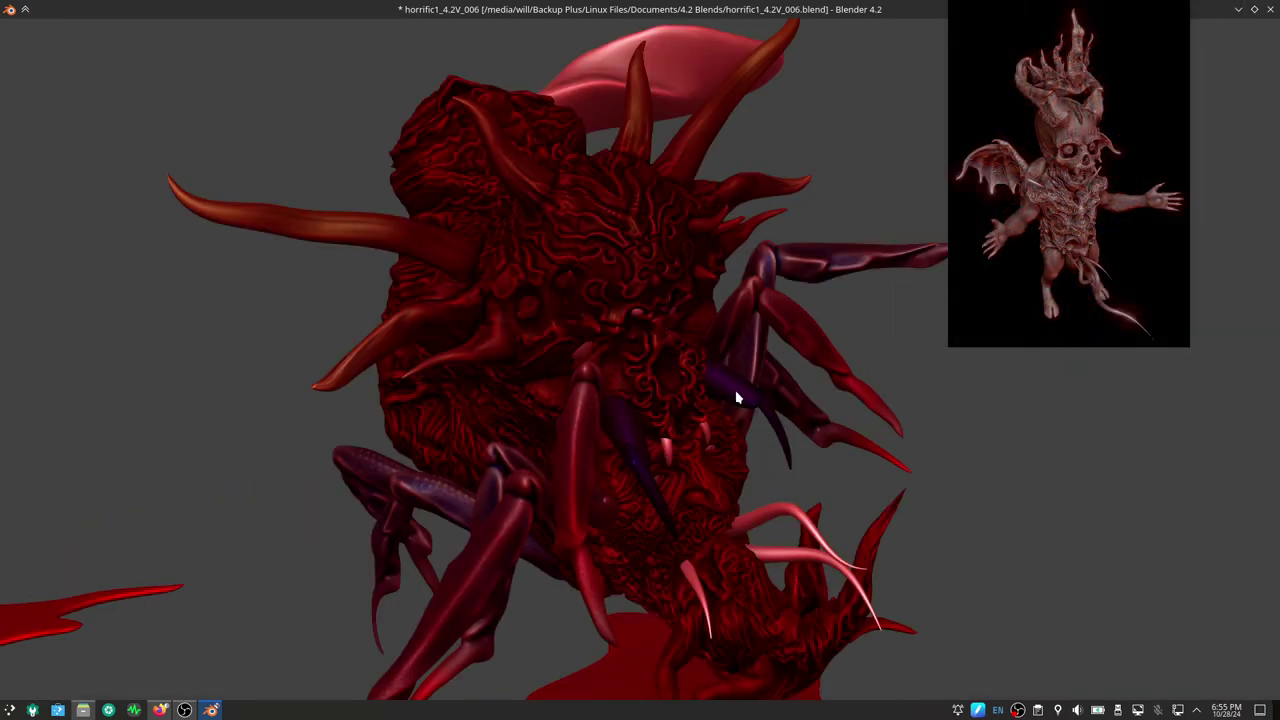
Orbit and zoom in until the creature's face is seen head-on and up close
mouse_move(886, 407)
middle_down()
mouse_move(784, 437)
mouse_move(806, 480)
mouse_move(794, 329)
mouse_move(778, 387)
mouse_move(746, 330)
mouse_move(716, 346)
mouse_move(657, 344)
mouse_move(871, 312)
mouse_move(898, 335)
mouse_move(875, 365)
middle_up()
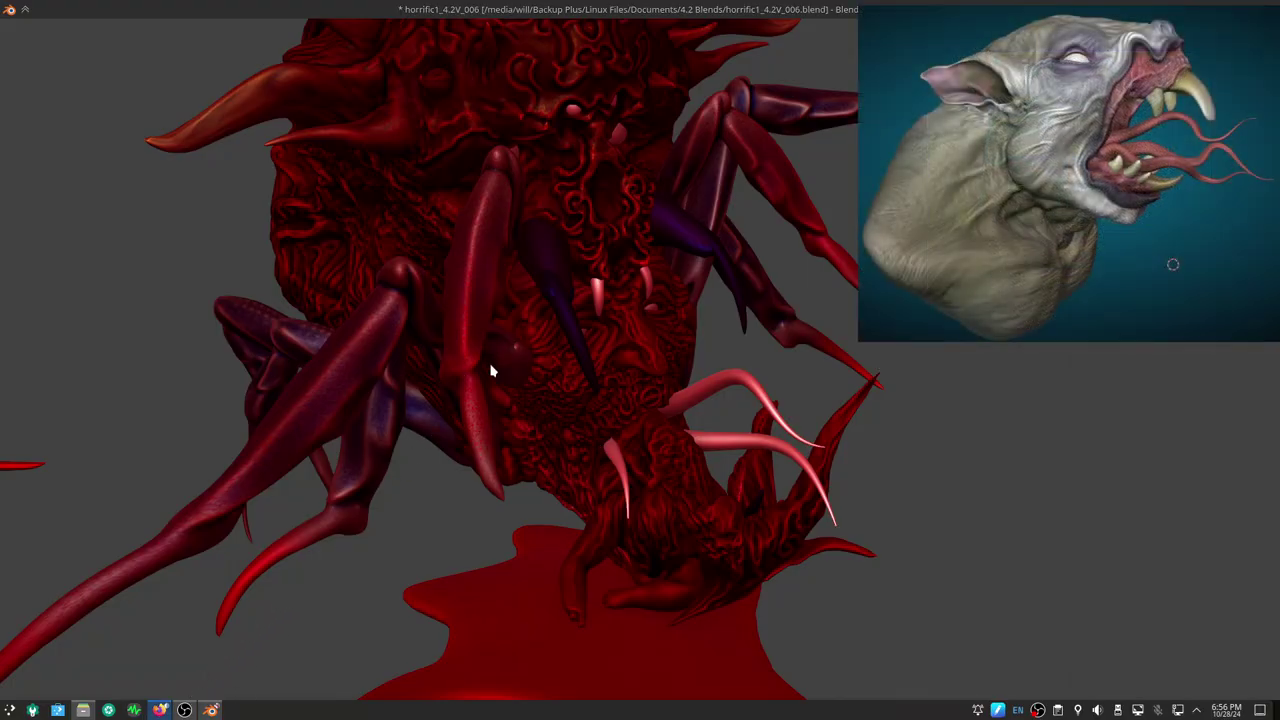
mouse_move(549, 394)
middle_down()
mouse_move(509, 379)
mouse_move(594, 314)
mouse_move(614, 347)
middle_up()
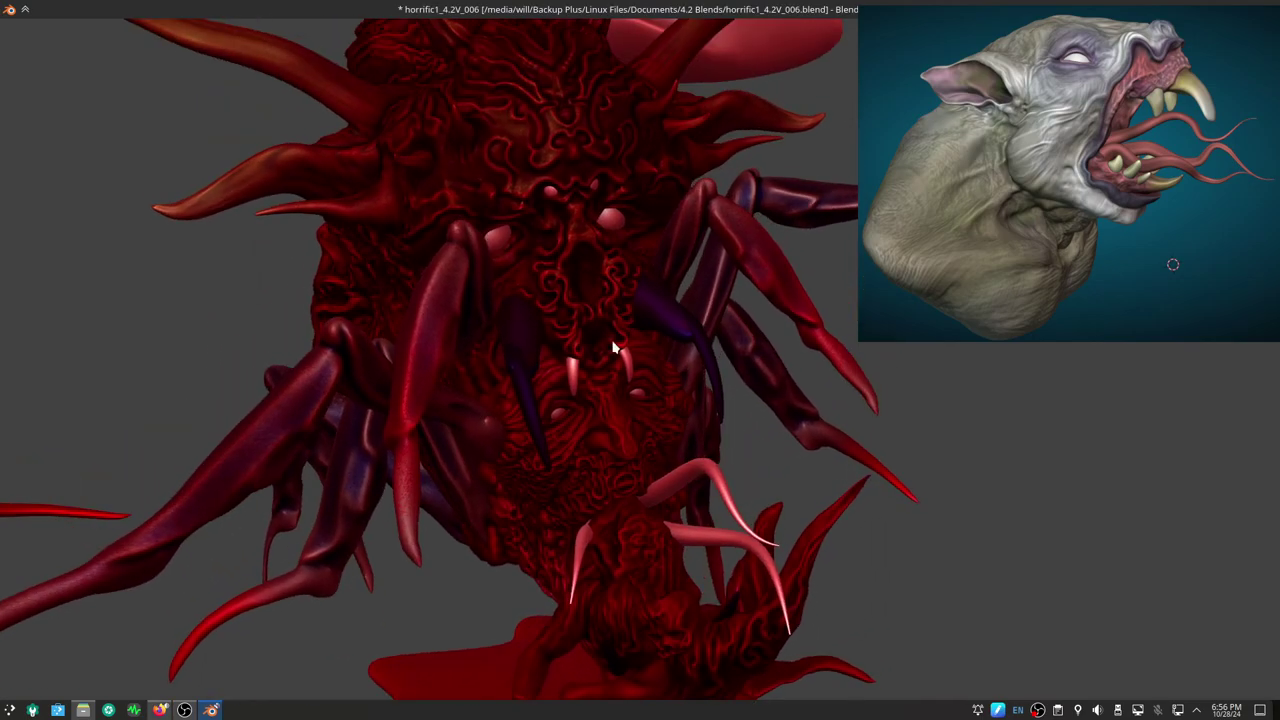
scroll(614, 347, up, 4)
Put the head in Sculpt Mode, pick the Mesh Filter tool, and restore the full layout
key(ctrl+Tab)
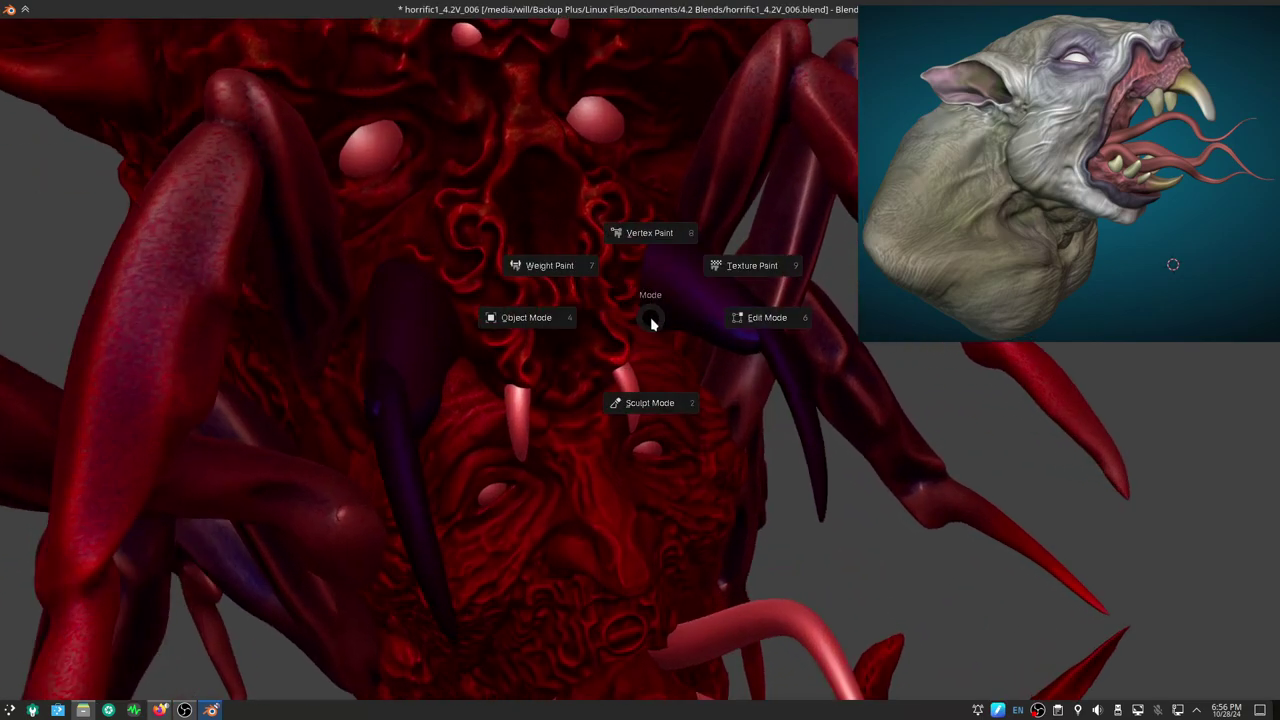
click(651, 403)
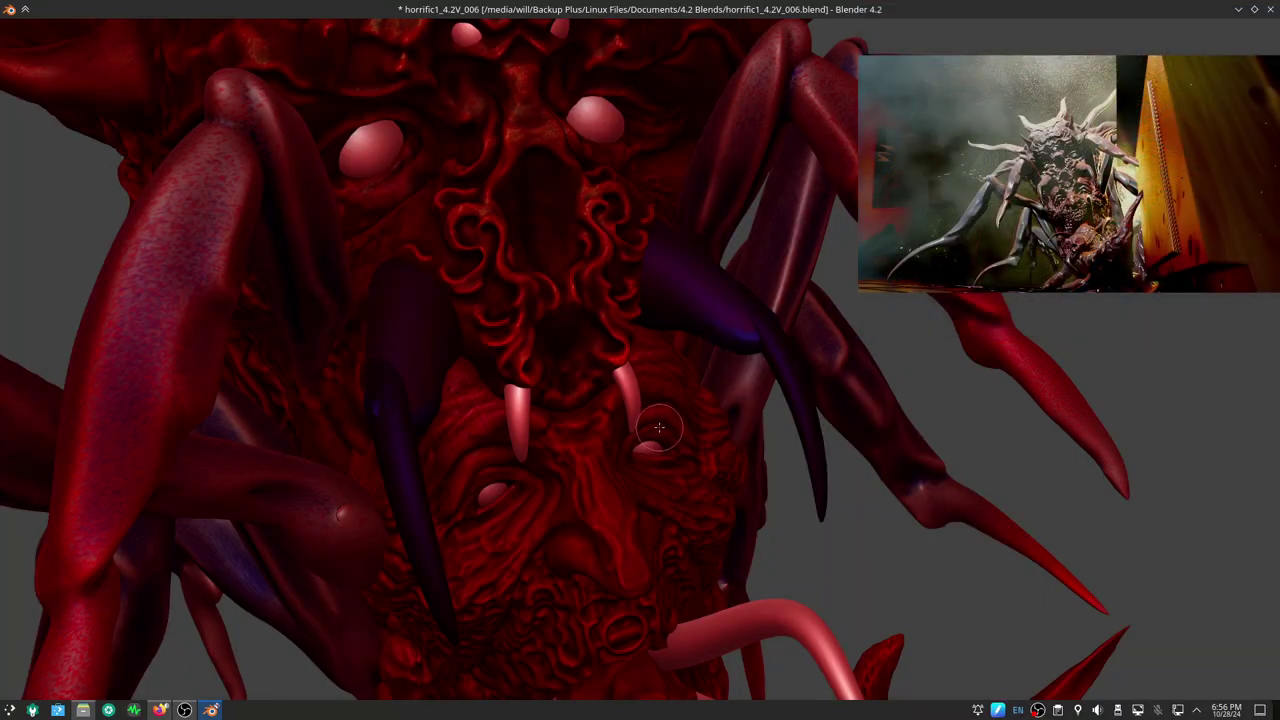
key(t)
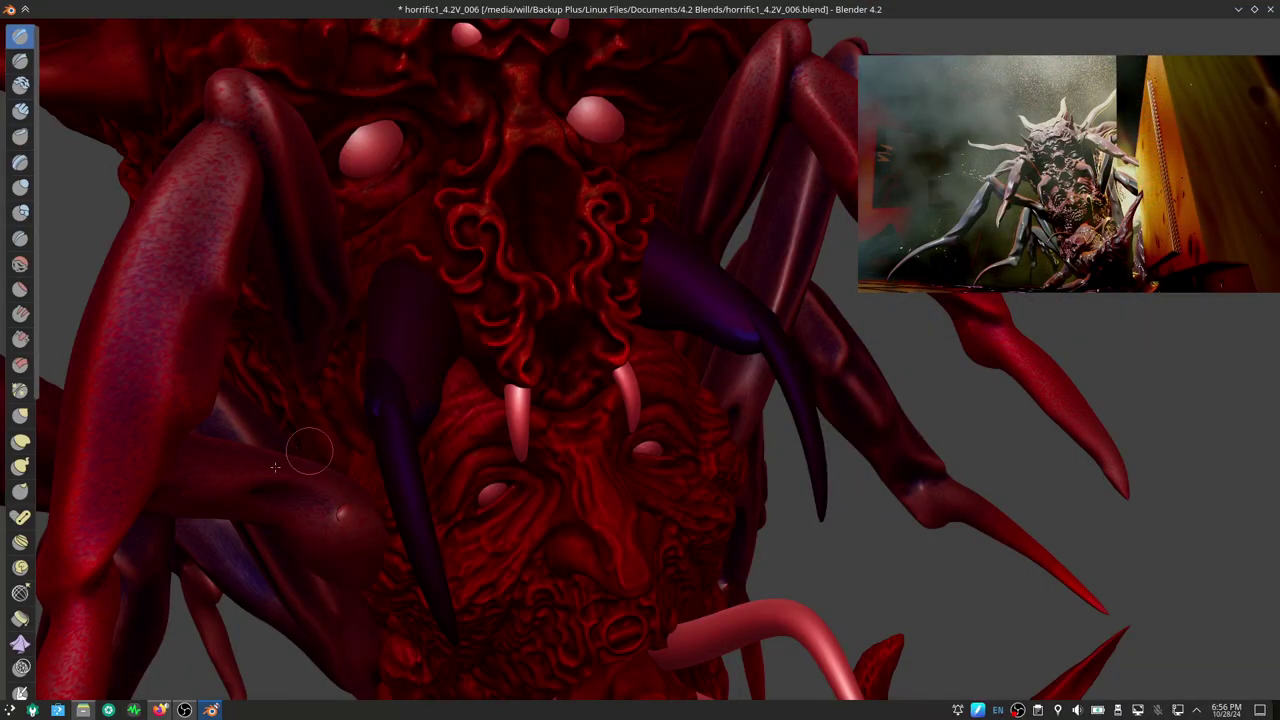
scroll(30, 490, down, 5)
scroll(34, 420, down, 5)
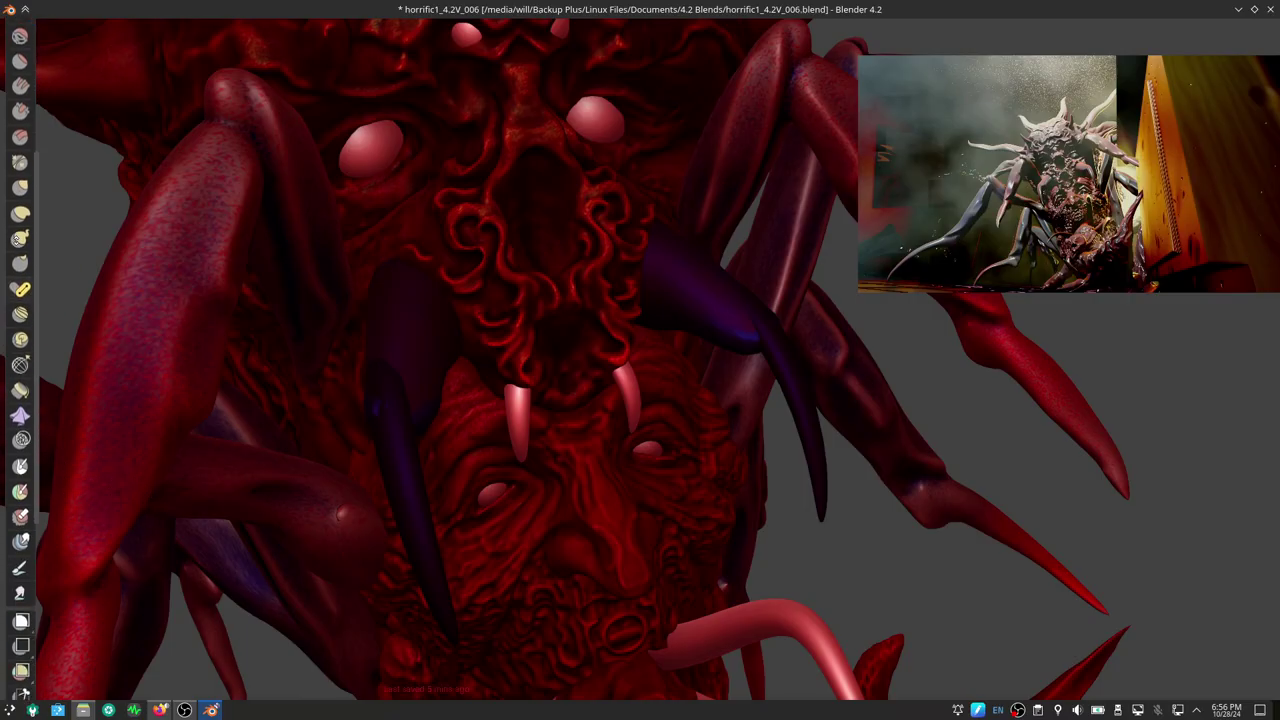
scroll(38, 350, down, 5)
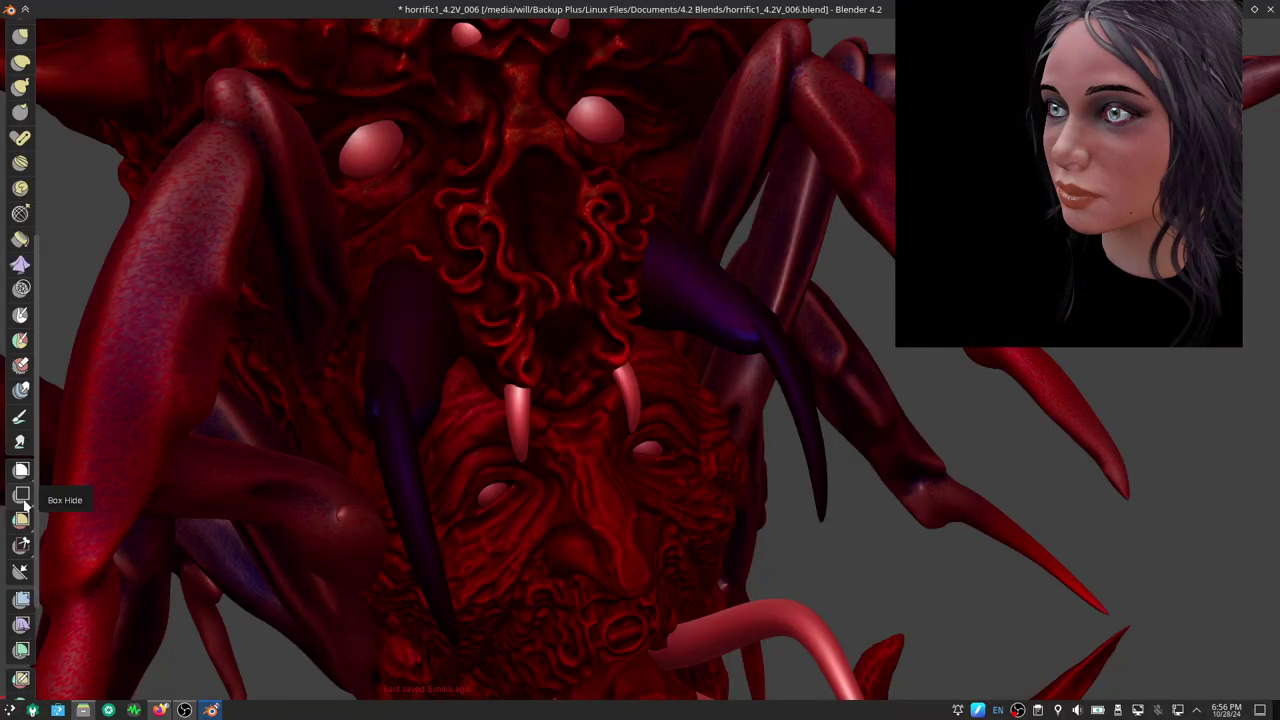
scroll(22, 495, down, 2)
scroll(20, 450, down, 3)
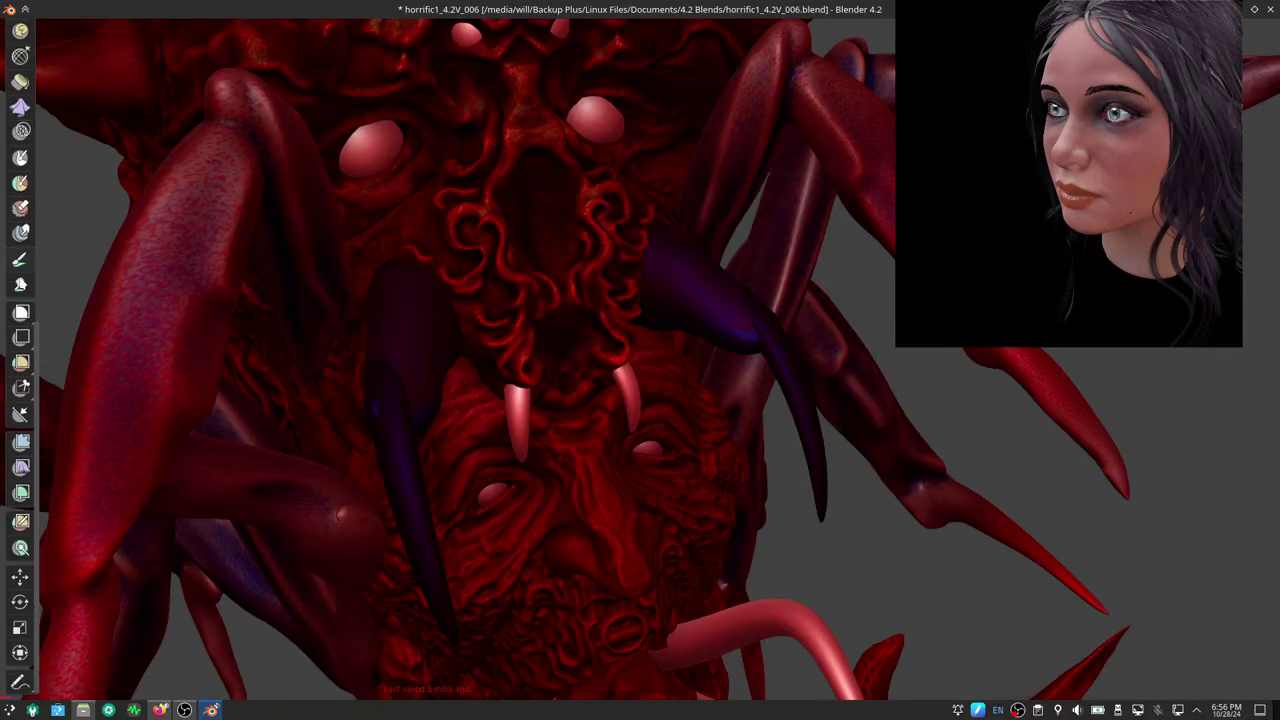
click(24, 447)
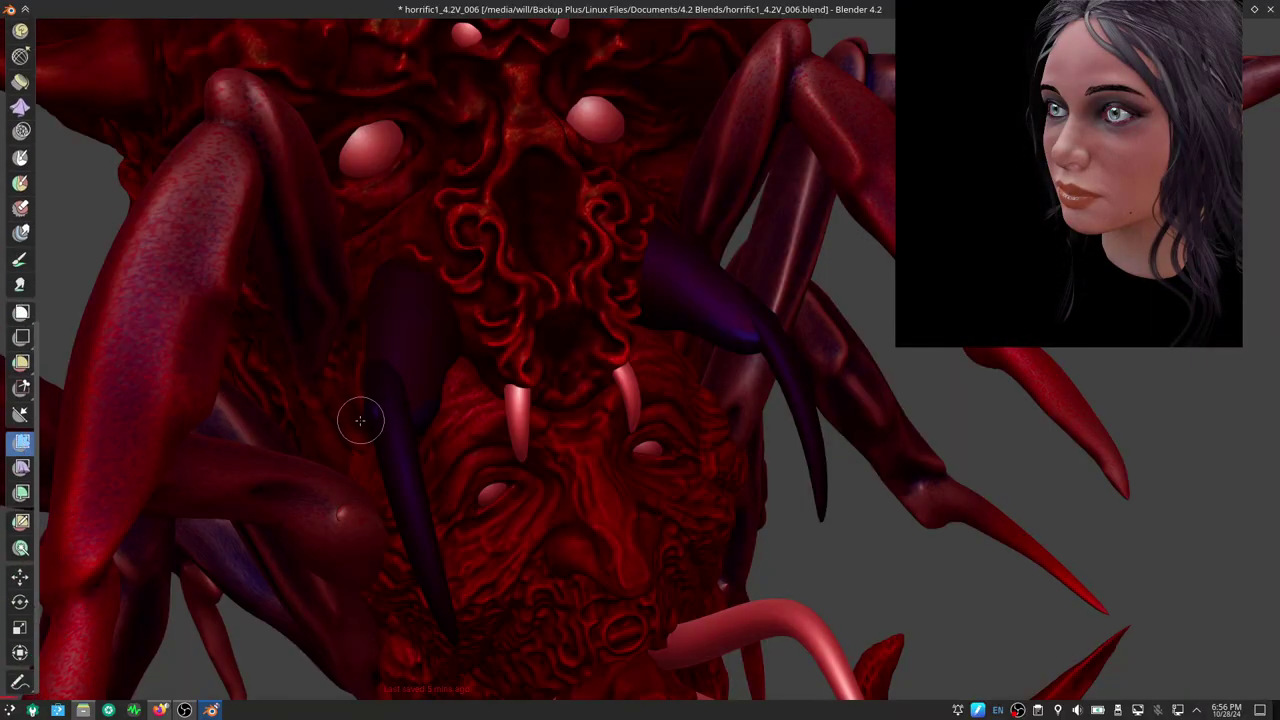
key(ctrl+alt+space)
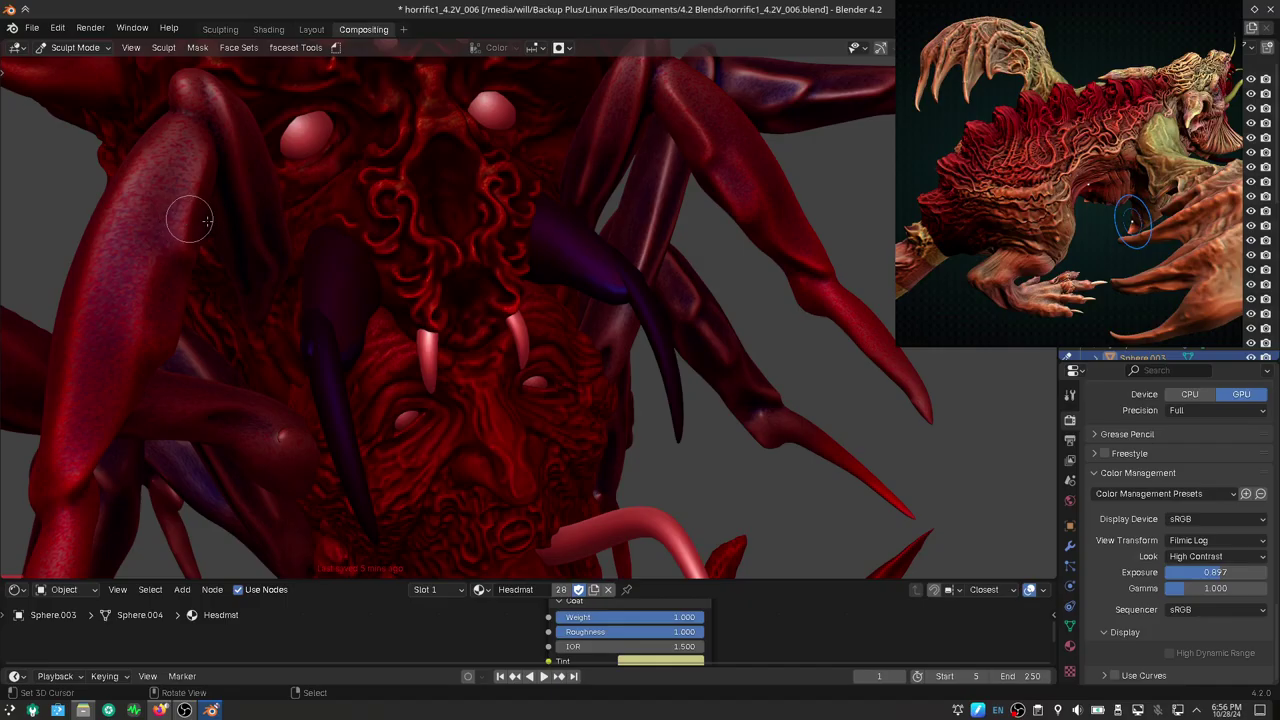
Show the side panel's active tool settings and adjust the brush radius
key(n)
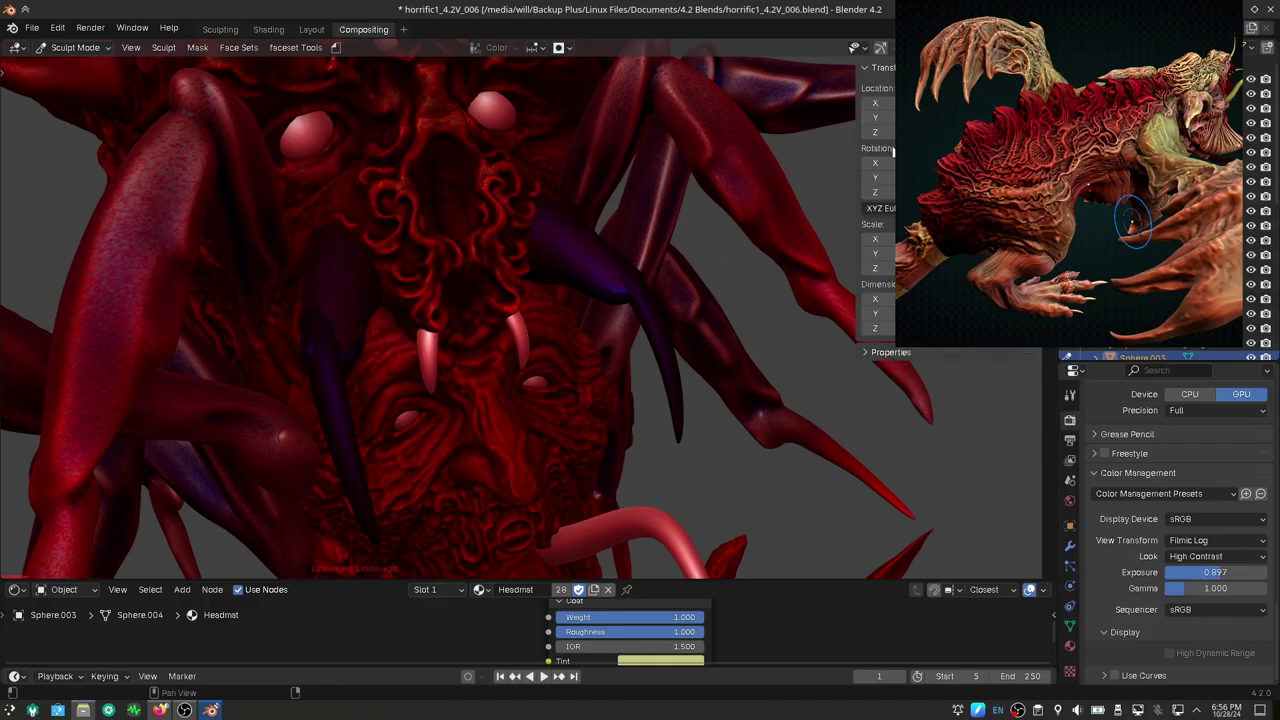
key(ctrl+Tab)
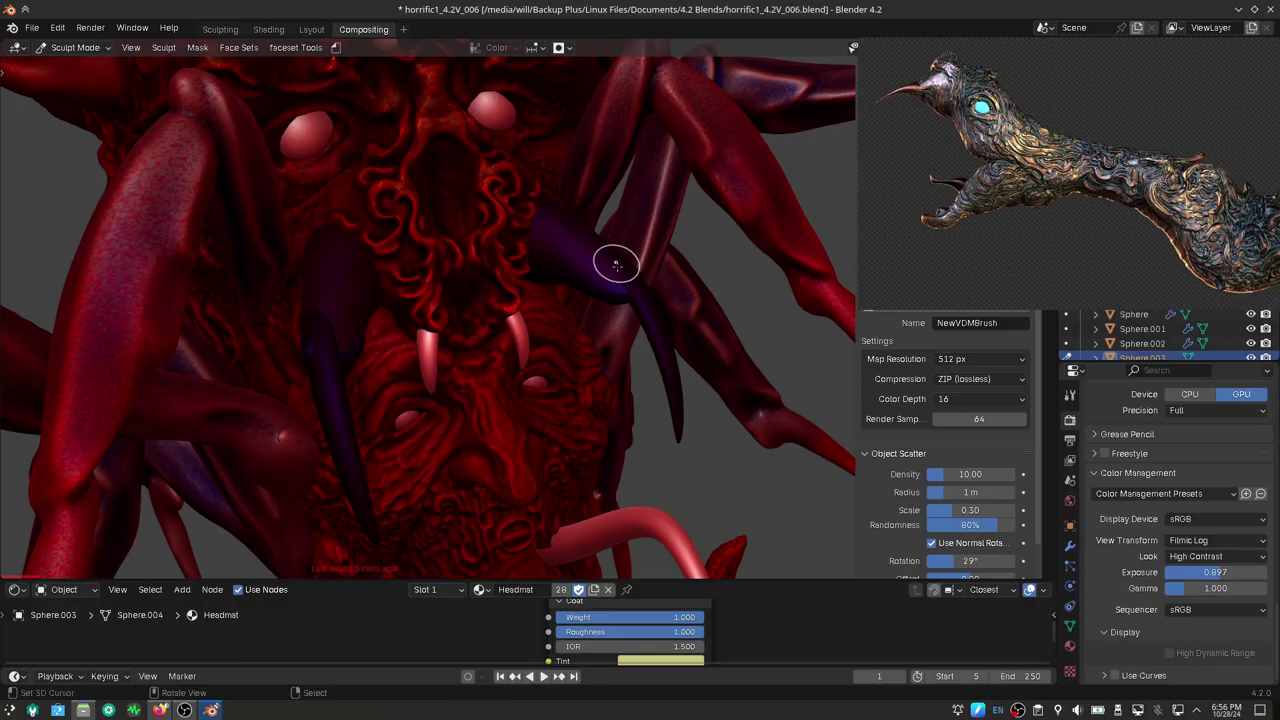
key(f)
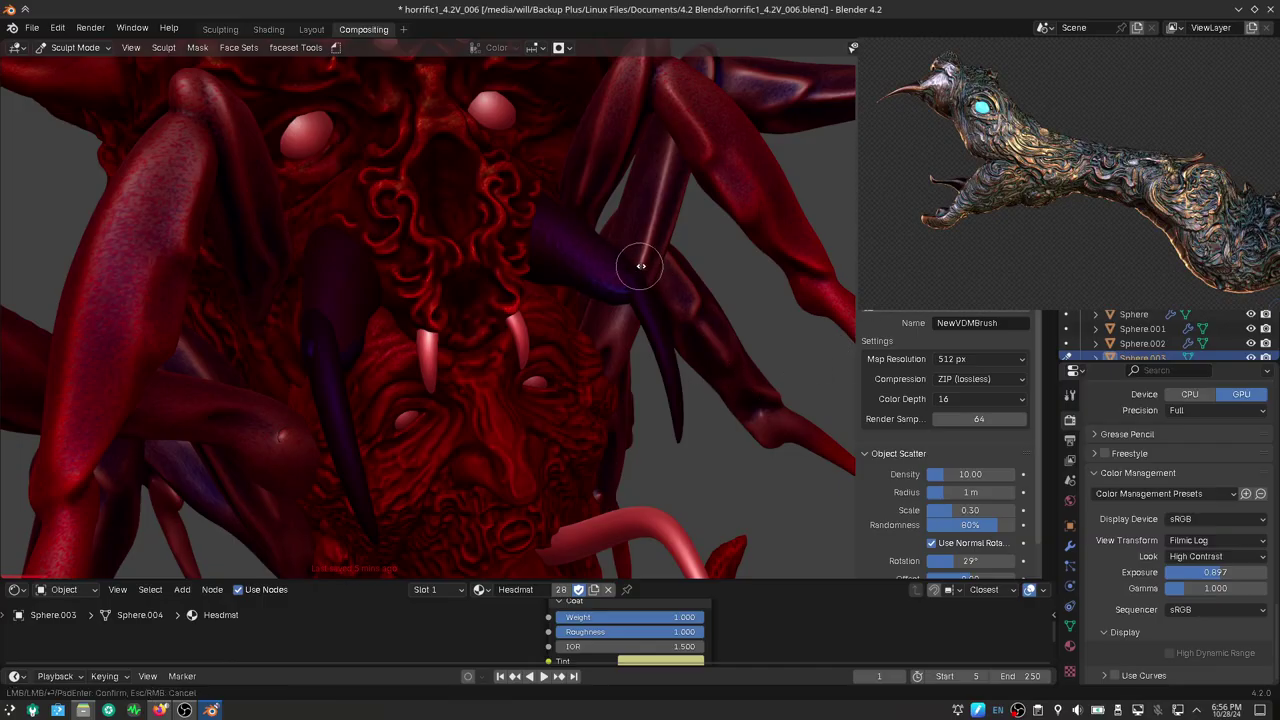
Apply a 0.047-strength Mesh Filter to the head and show Sphere.003's modifier properties
click(639, 265)
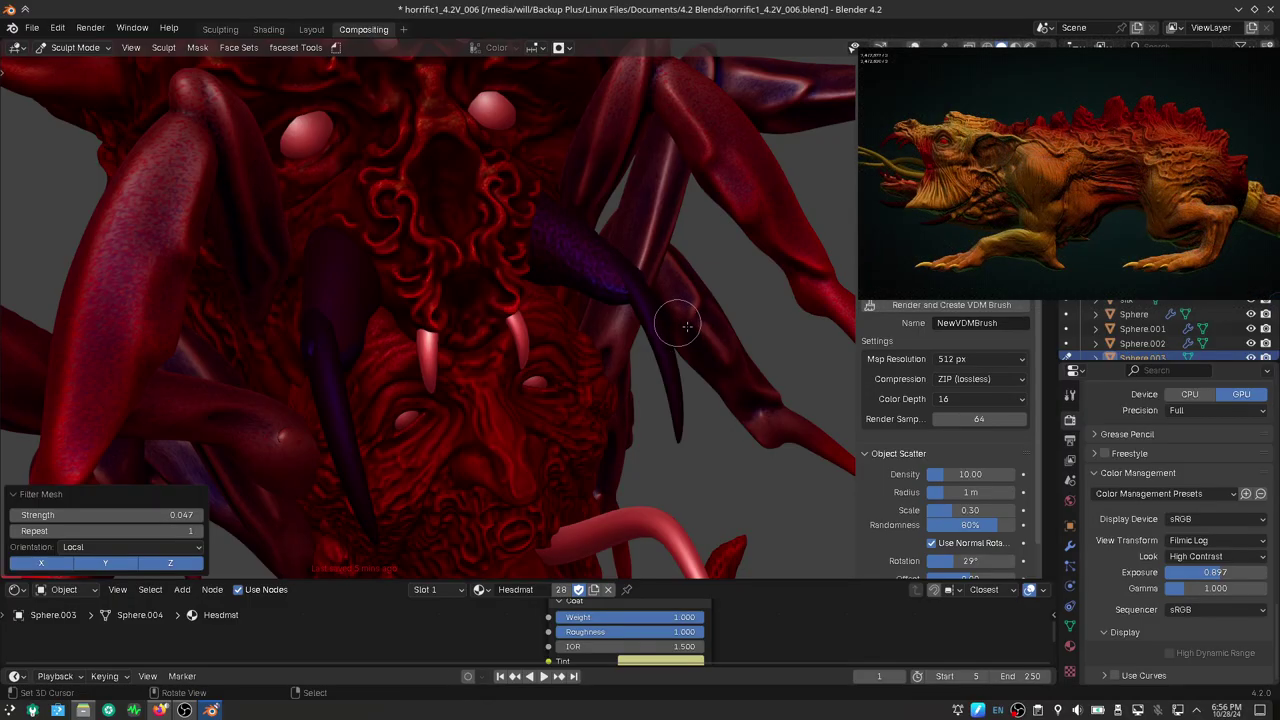
mouse_move(677, 314)
middle_down()
mouse_move(590, 368)
mouse_move(614, 396)
middle_up()
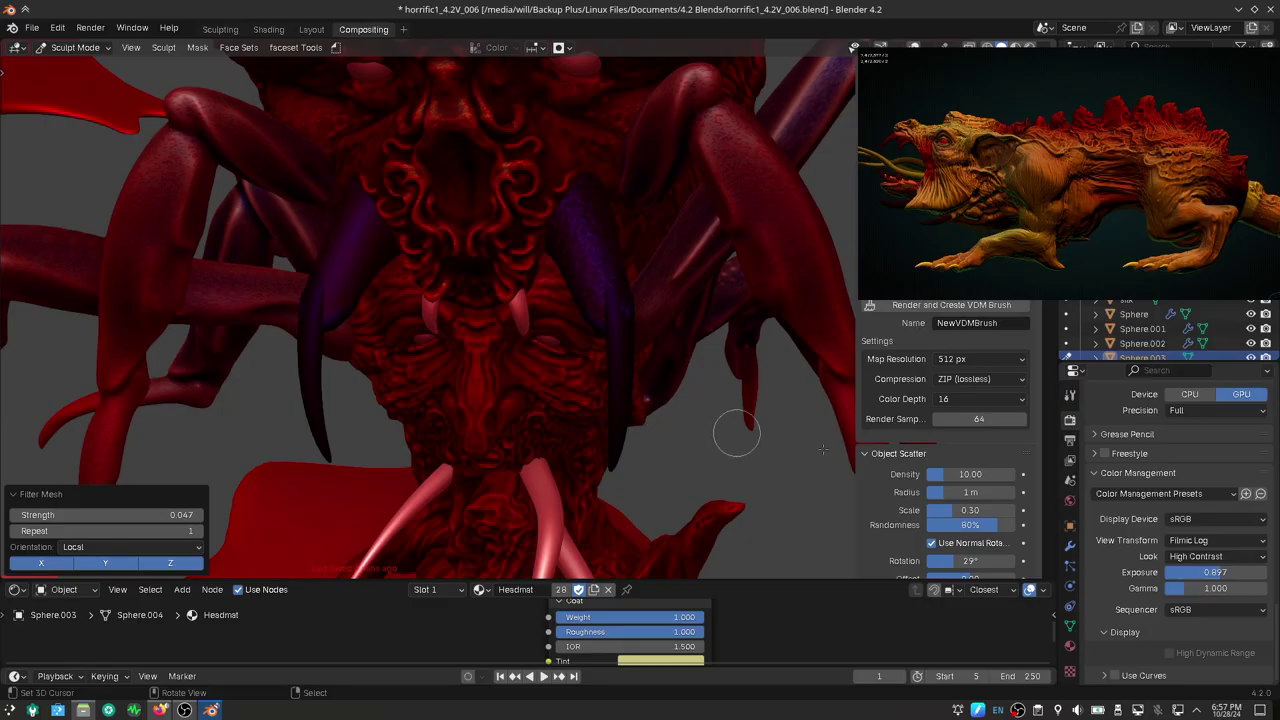
click(1070, 547)
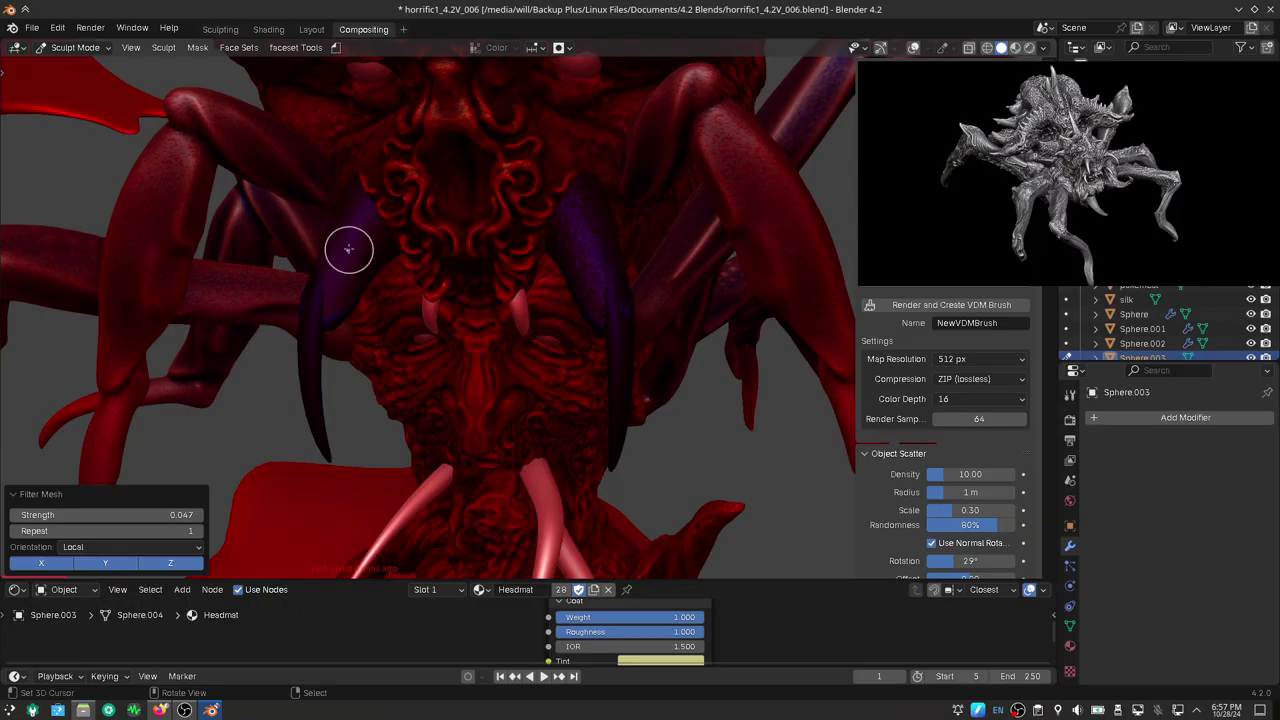
Run Mesh Filter passes on the head at strengths -0.014 and 0.058
mouse_move(349, 255)
mouse_down()
mouse_move(346, 300)
mouse_move(338, 283)
mouse_up()
drag(339, 280, 366, 398)
middle_drag(366, 398, 333, 270)
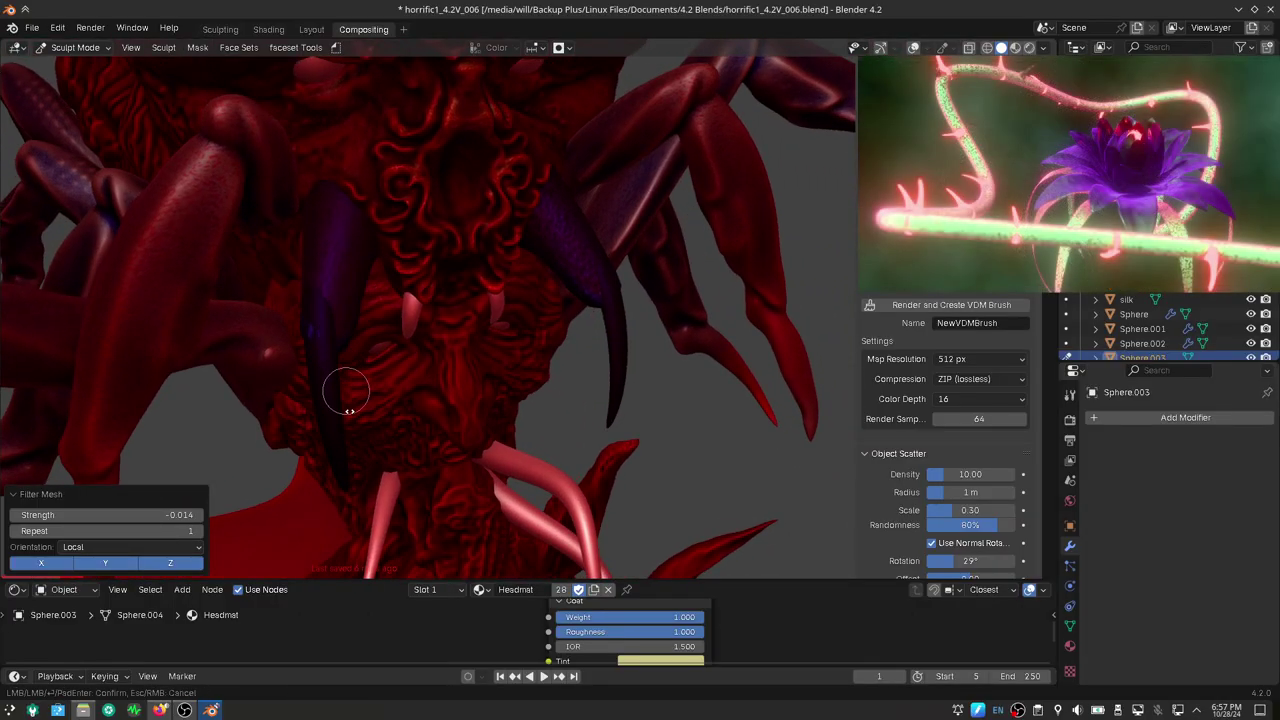
mouse_move(358, 490)
mouse_down()
mouse_move(366, 526)
mouse_move(561, 453)
mouse_up()
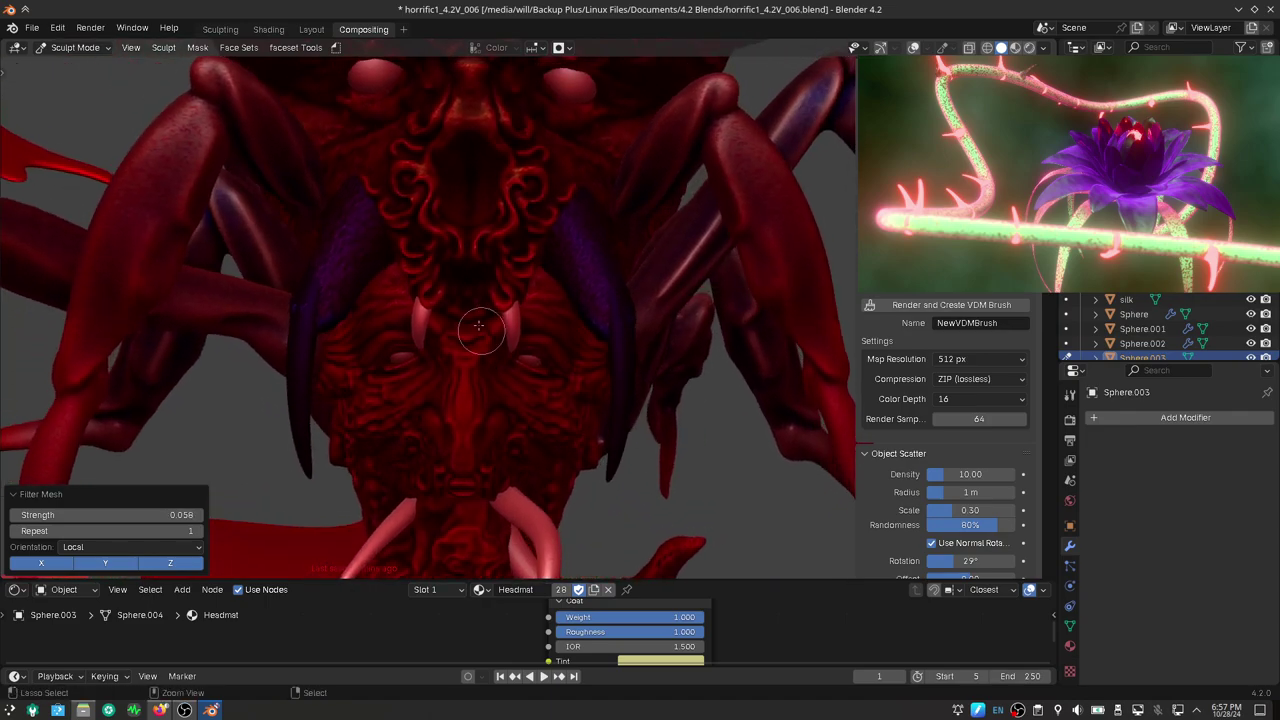
mouse_move(561, 453)
middle_down()
mouse_move(512, 446)
mouse_move(470, 383)
middle_up()
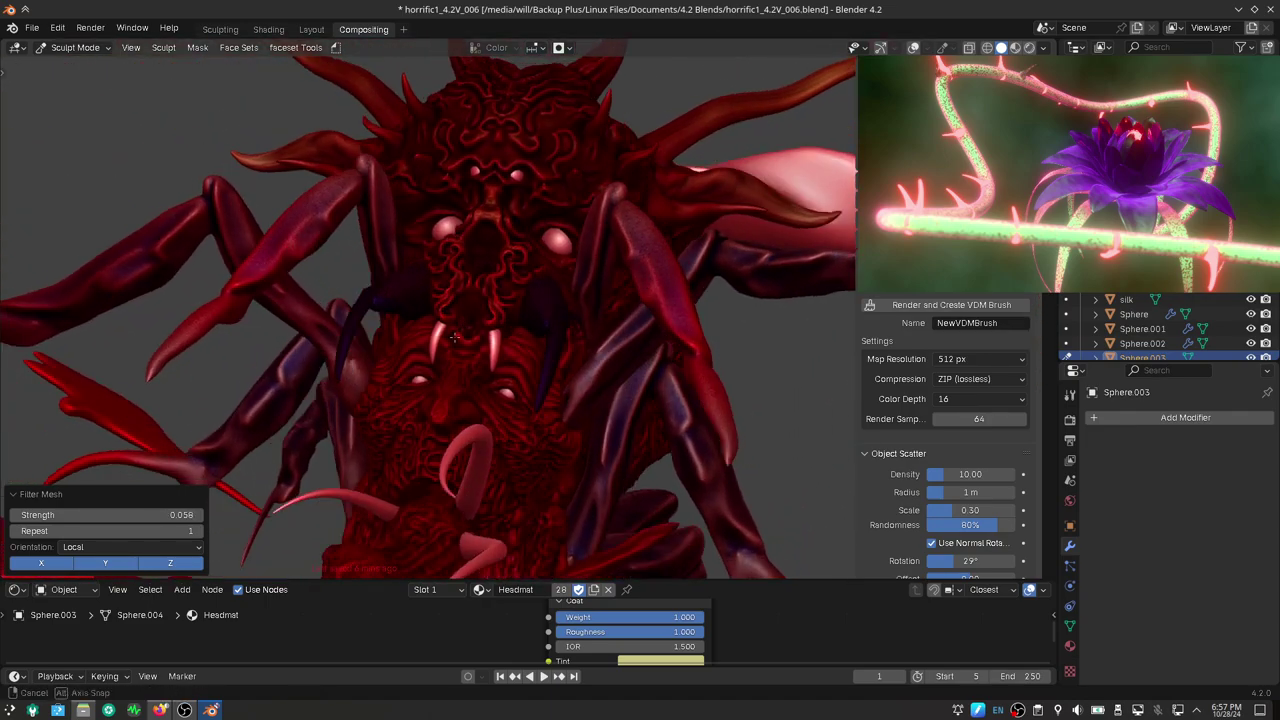
mouse_move(526, 330)
middle_down()
mouse_move(603, 373)
mouse_move(643, 354)
middle_up()
scroll(643, 350, up, 3)
scroll(660, 340, up, 2)
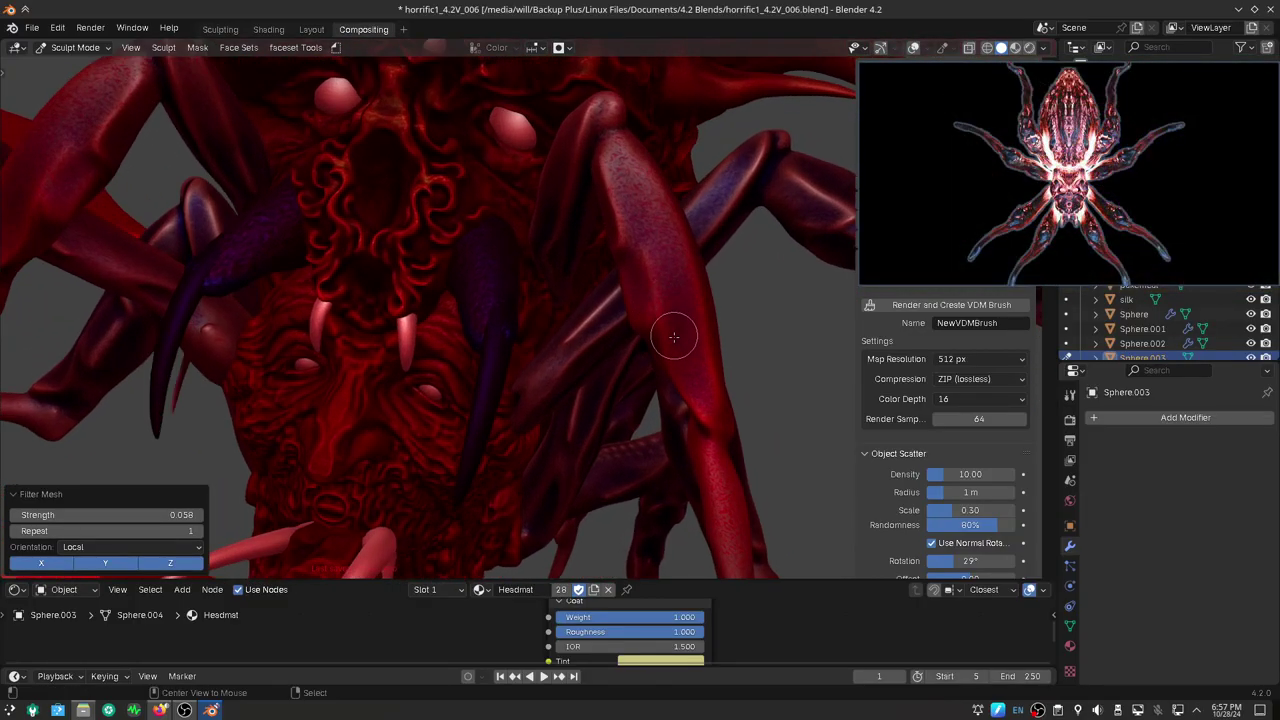
Switch sculpting to the leg object and dial its Mesh Filter back to 0.001 strength
key(alt+q)
drag(679, 350, 691, 416)
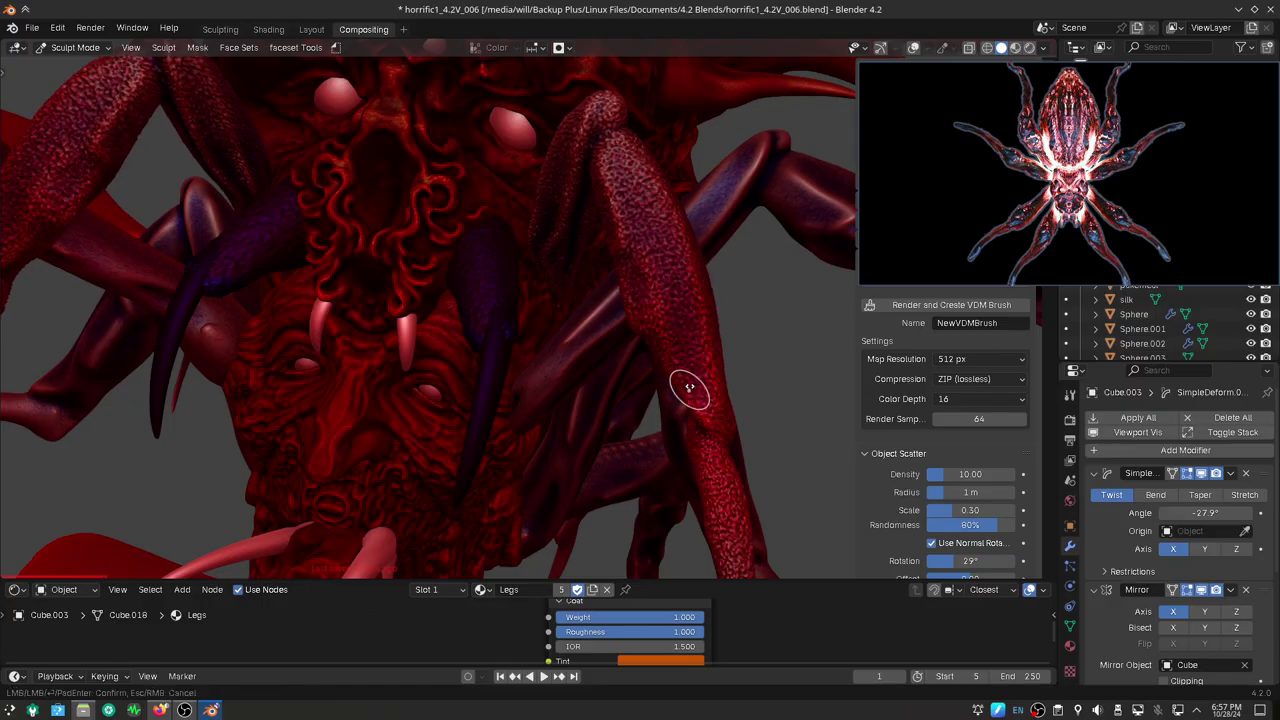
drag(688, 365, 683, 356)
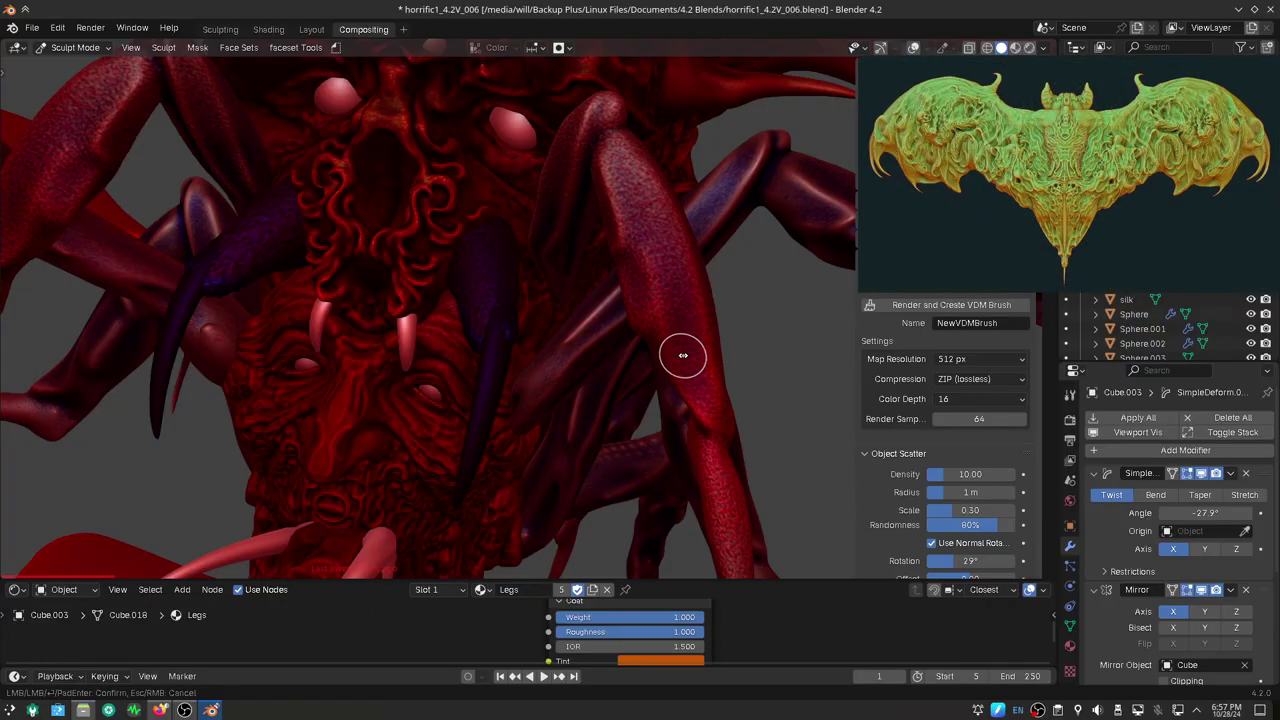
drag(682, 352, 682, 352)
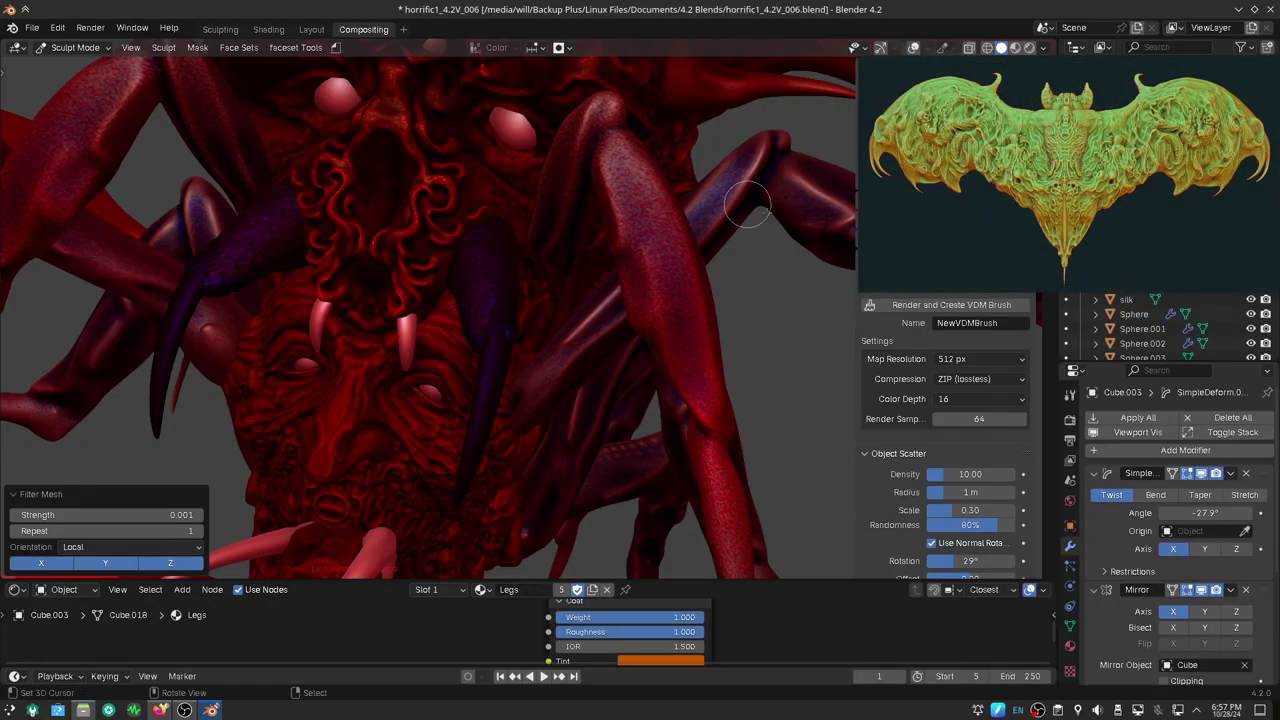
Move sculpting to the neighbouring leg, maximise the viewport, and roughen that leg with noise
key(alt+q)
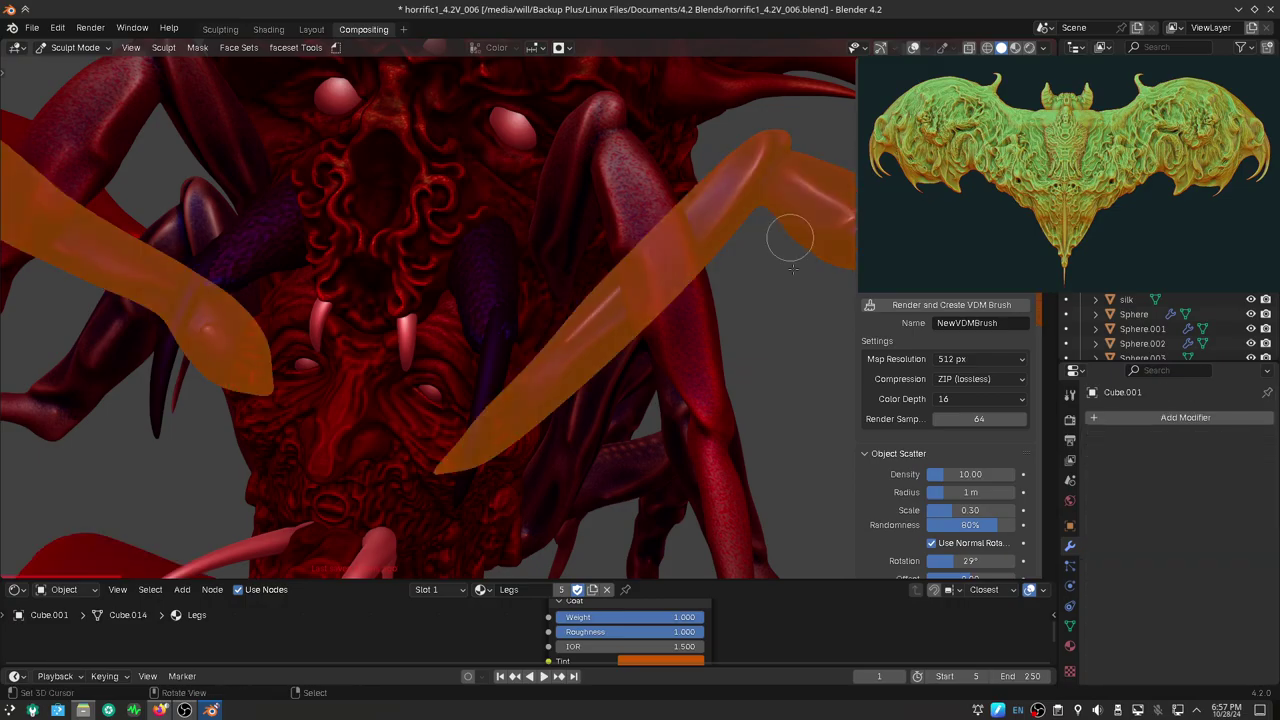
middle_drag(786, 251, 702, 300)
key(ctrl+alt+space)
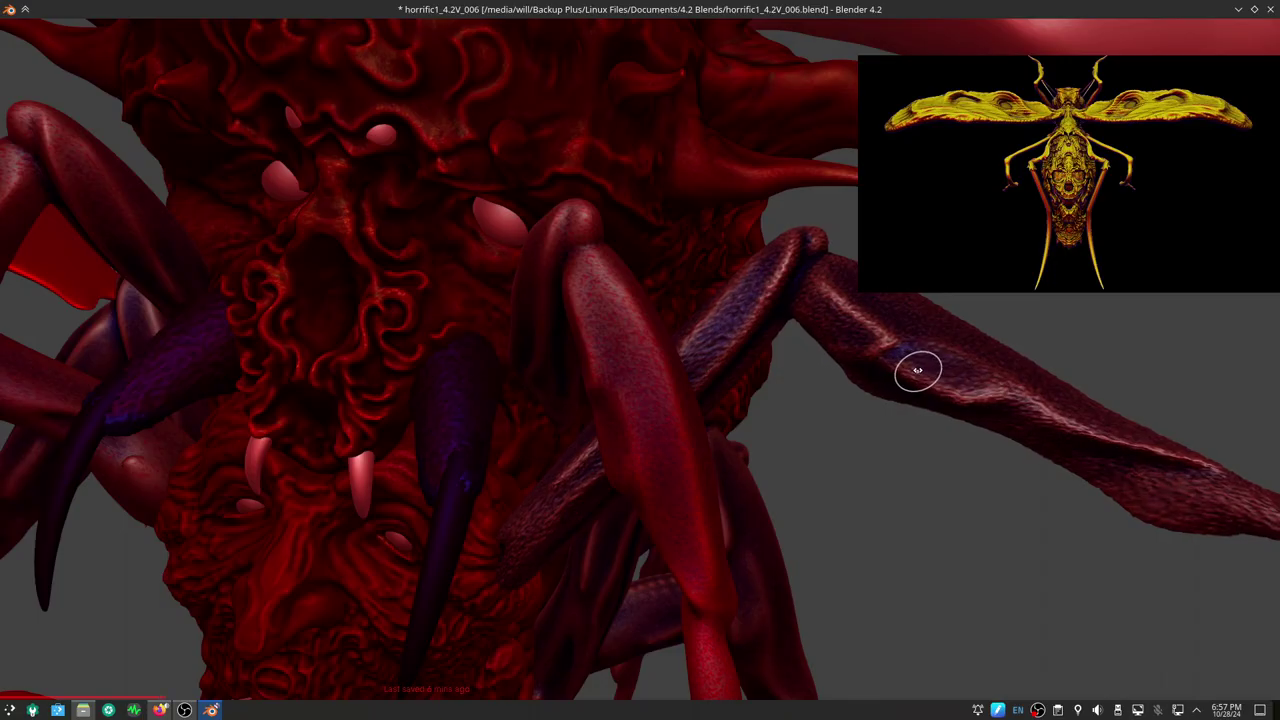
drag(914, 367, 803, 480)
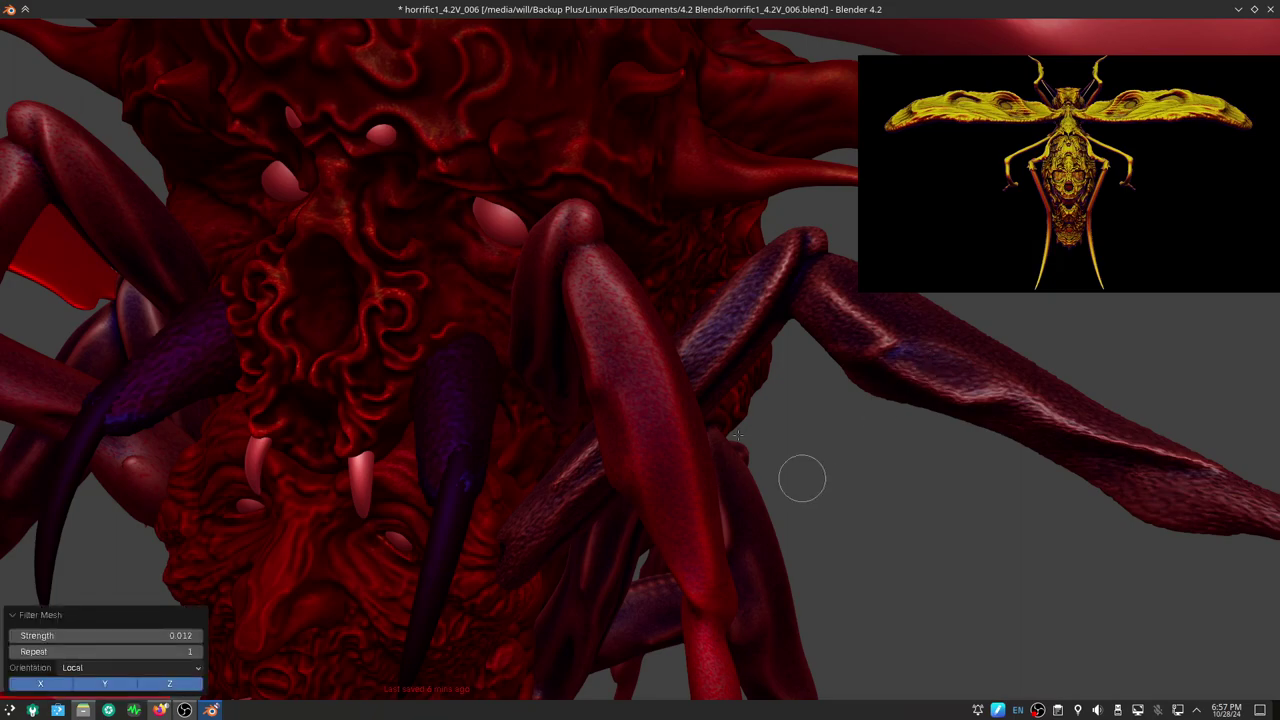
scroll(803, 480, down, 3)
scroll(834, 437, down, 2)
mouse_move(745, 398)
middle_down()
mouse_move(630, 366)
mouse_move(604, 412)
middle_up()
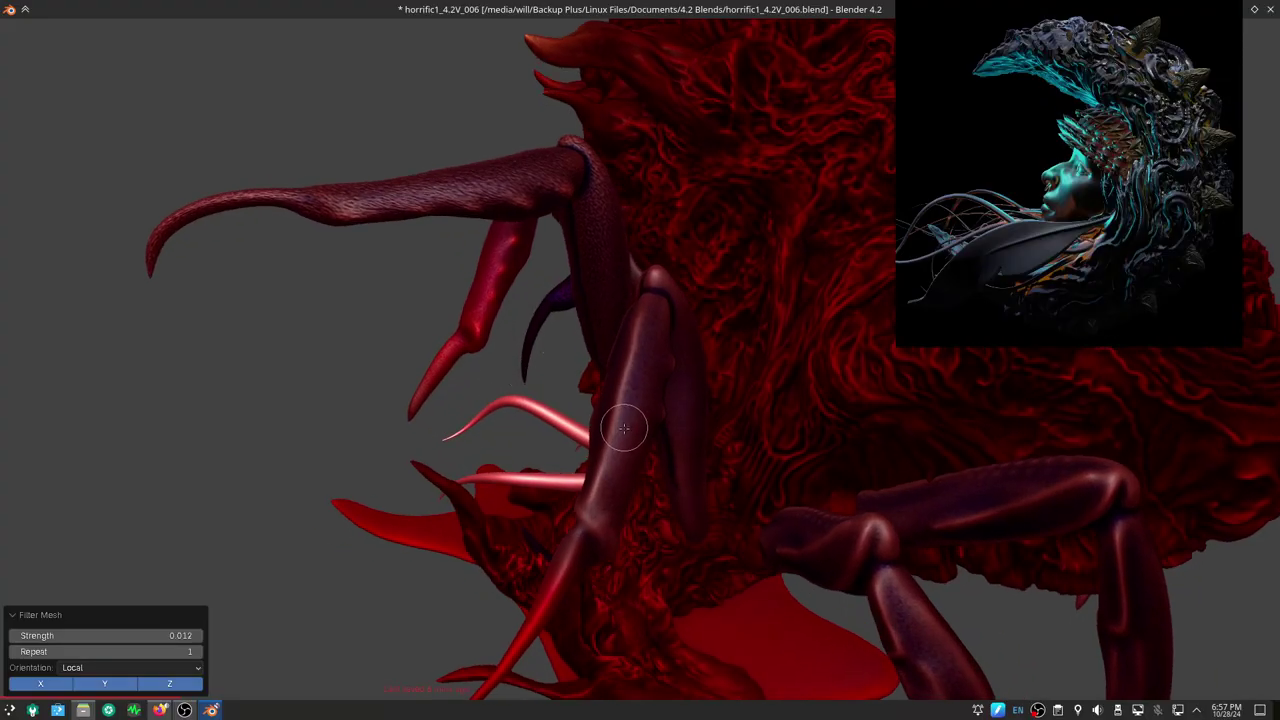
Roughen the lower, front, next and right-hand legs with the noise Mesh Filter at about 0.014
click(623, 428)
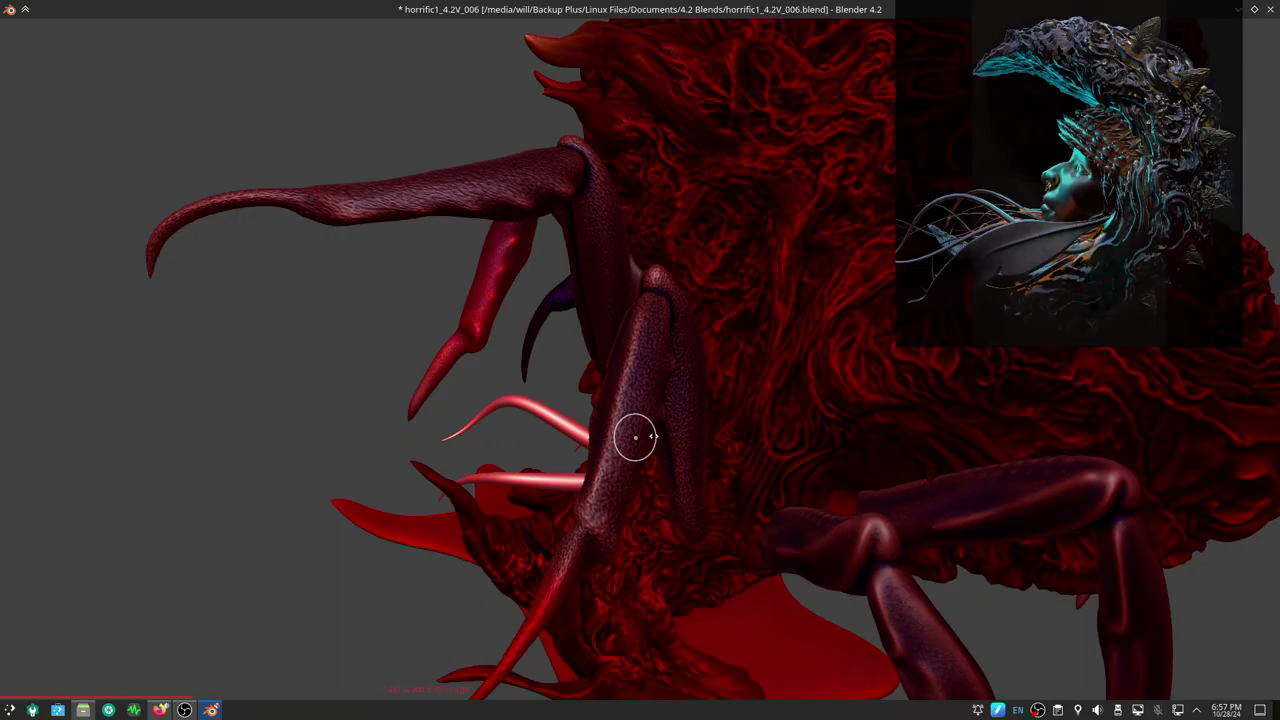
drag(635, 437, 806, 511)
middle_drag(806, 511, 652, 365)
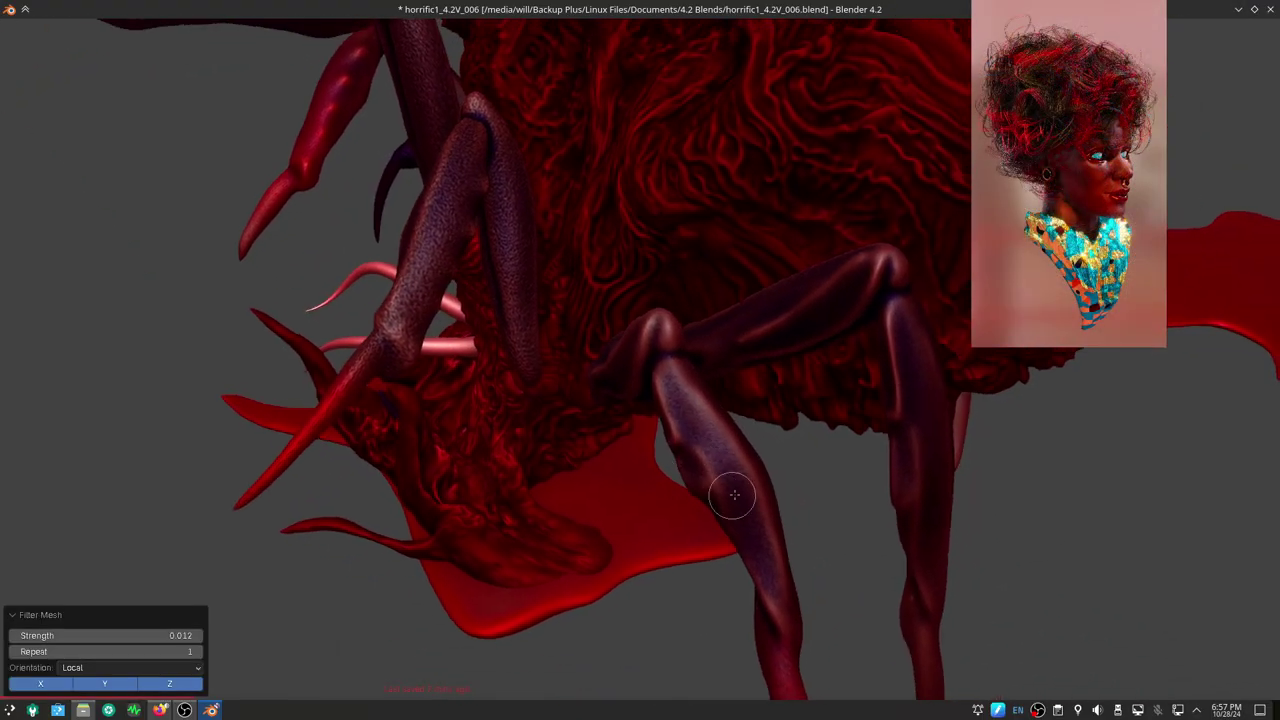
click(737, 503)
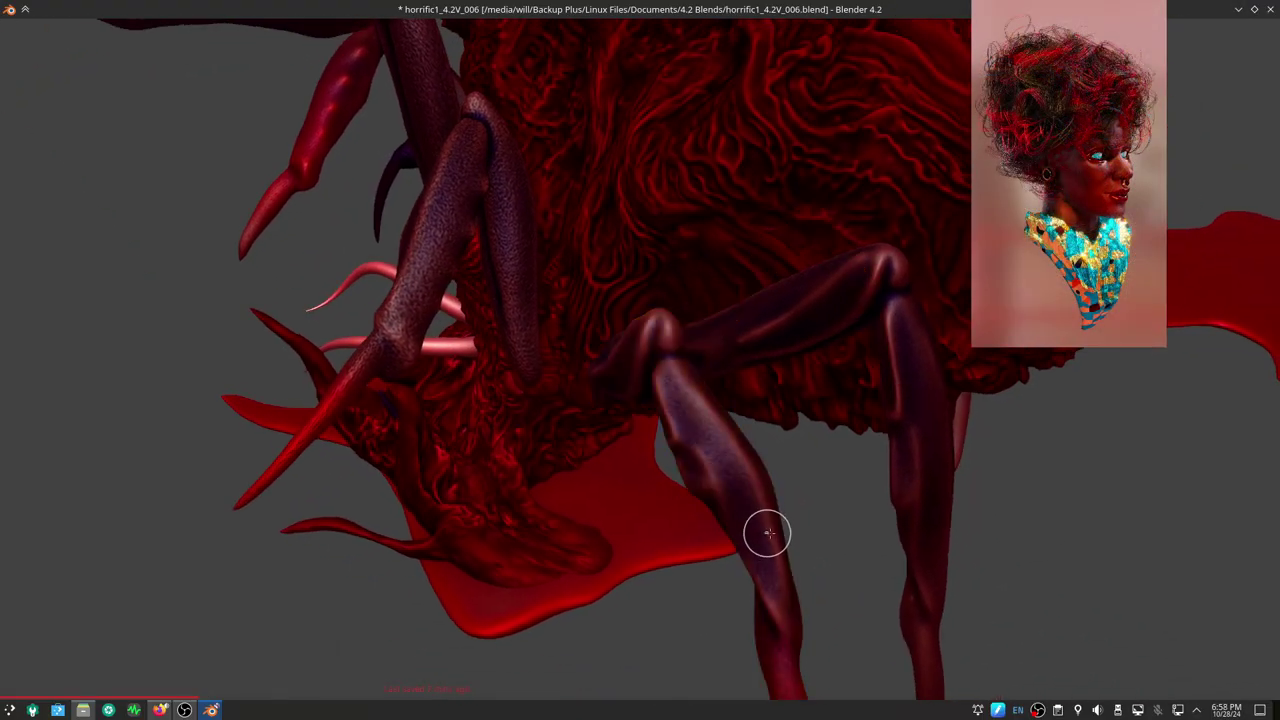
drag(767, 533, 779, 535)
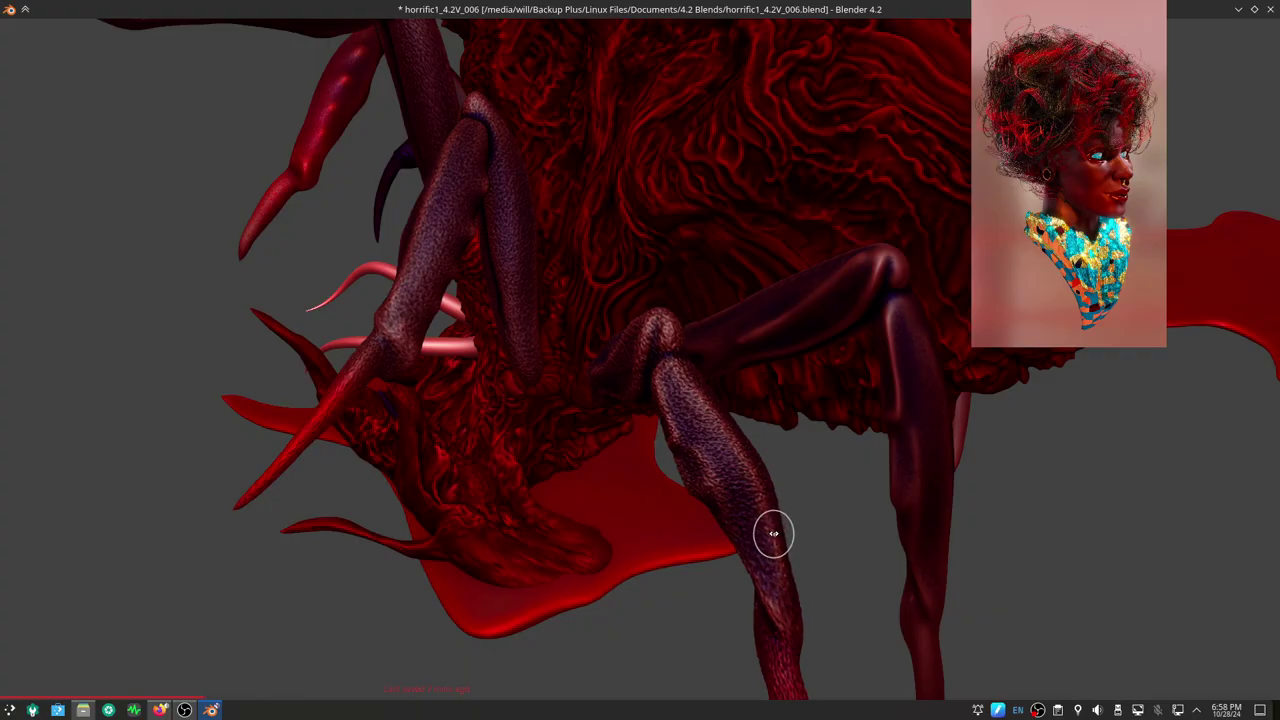
click(916, 483)
drag(929, 489, 946, 495)
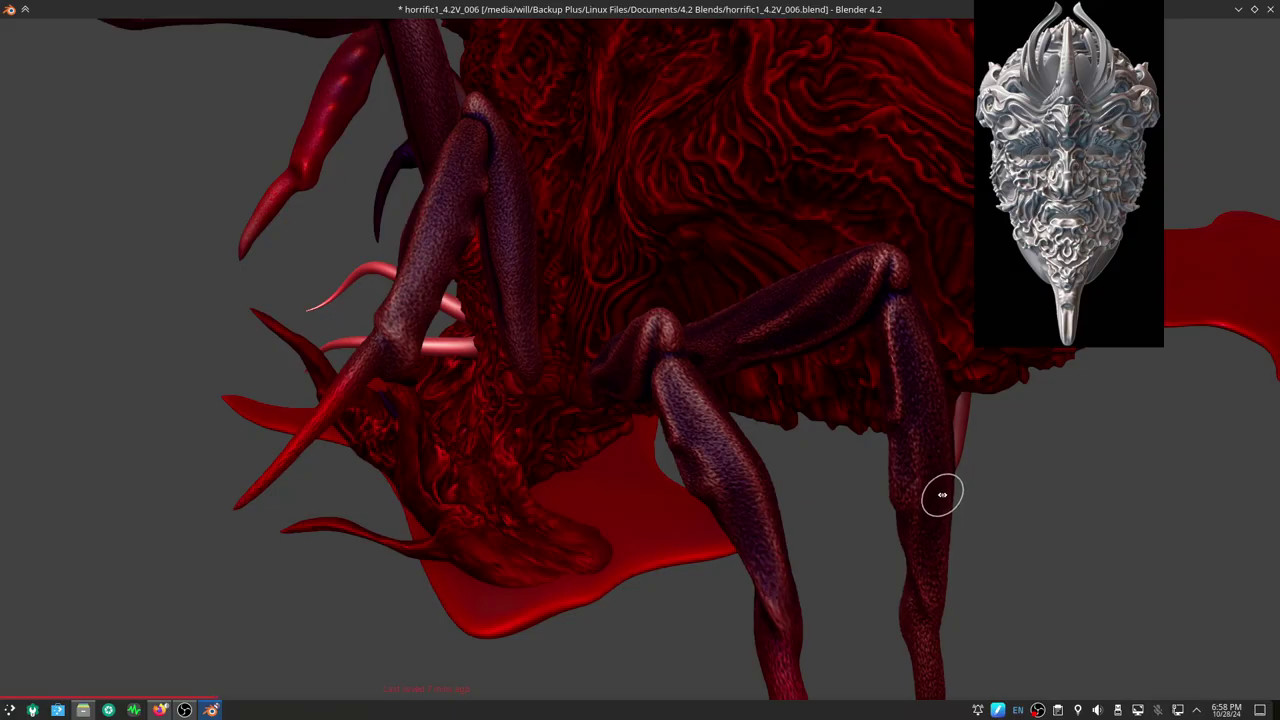
mouse_move(674, 309)
middle_down()
mouse_move(775, 390)
mouse_move(701, 456)
mouse_move(640, 445)
mouse_move(770, 487)
mouse_move(790, 470)
mouse_move(665, 466)
middle_up()
scroll(626, 441, up, 5)
scroll(626, 441, down, 5)
scroll(792, 520, up, 1)
scroll(809, 403, up, 2)
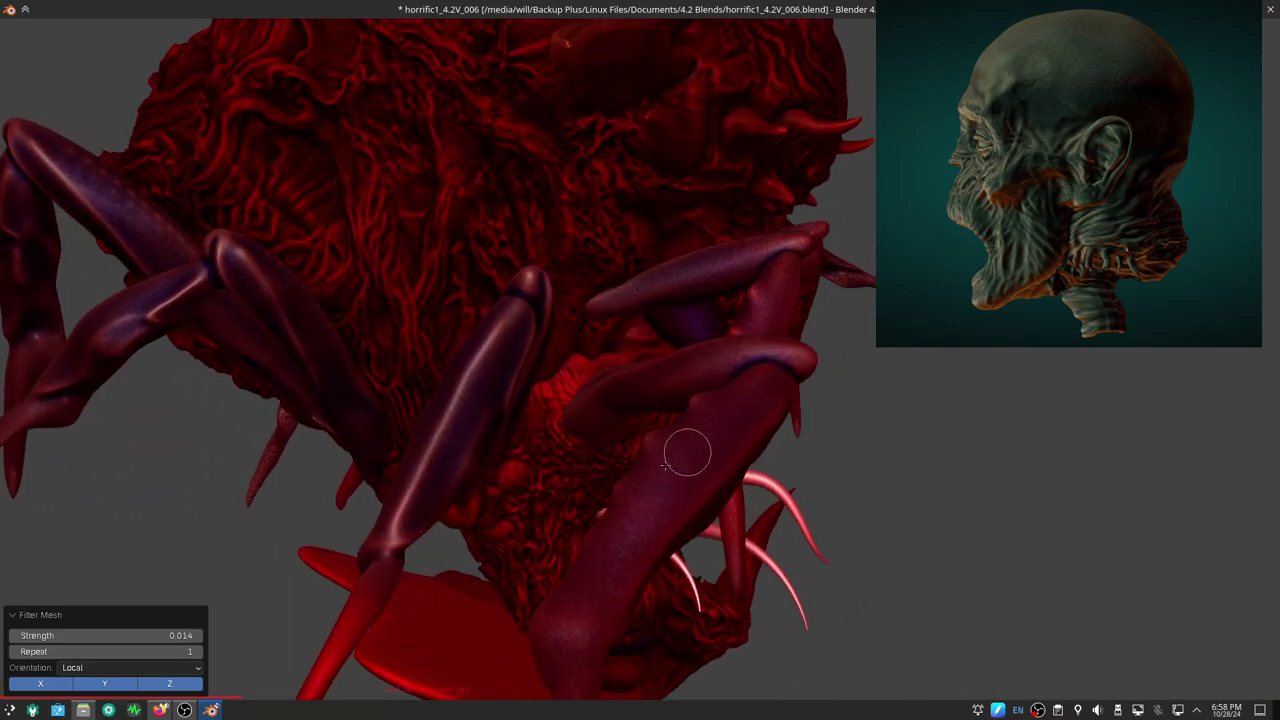
Switch from the Mesh Filter to the Paint brush in the toolbar
key(t)
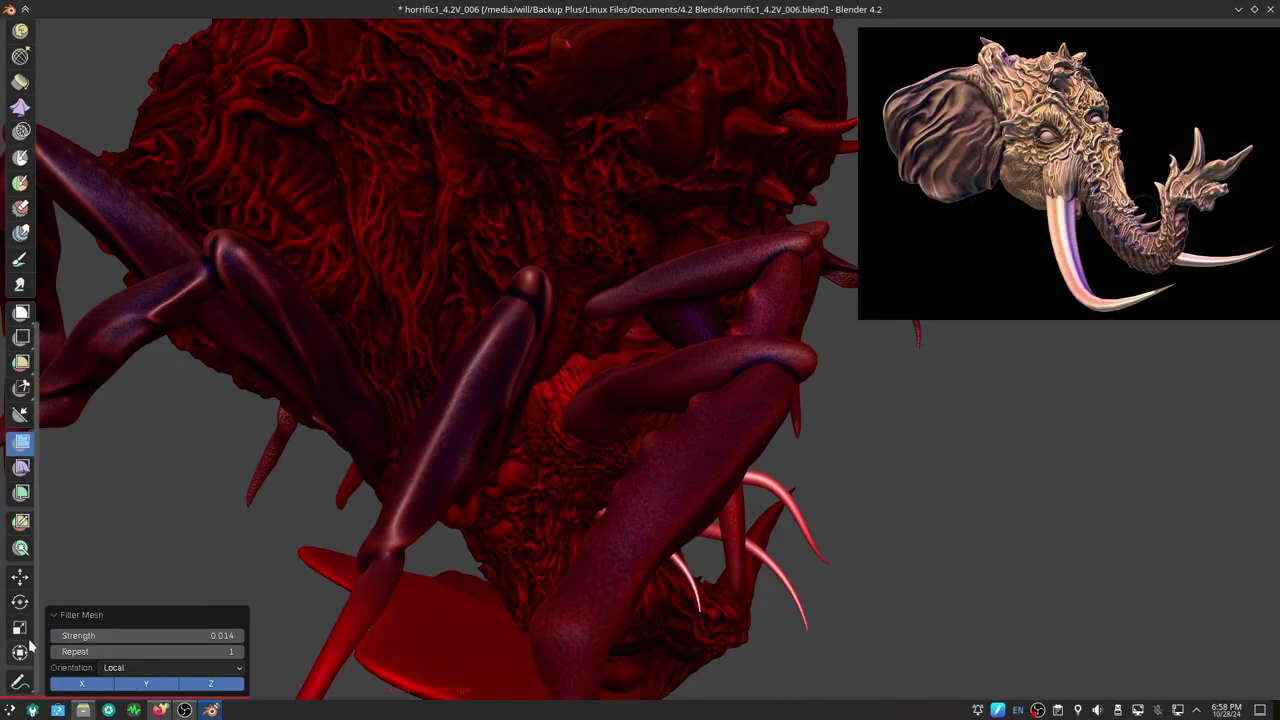
scroll(22, 600, up, 2)
scroll(22, 600, up, 2)
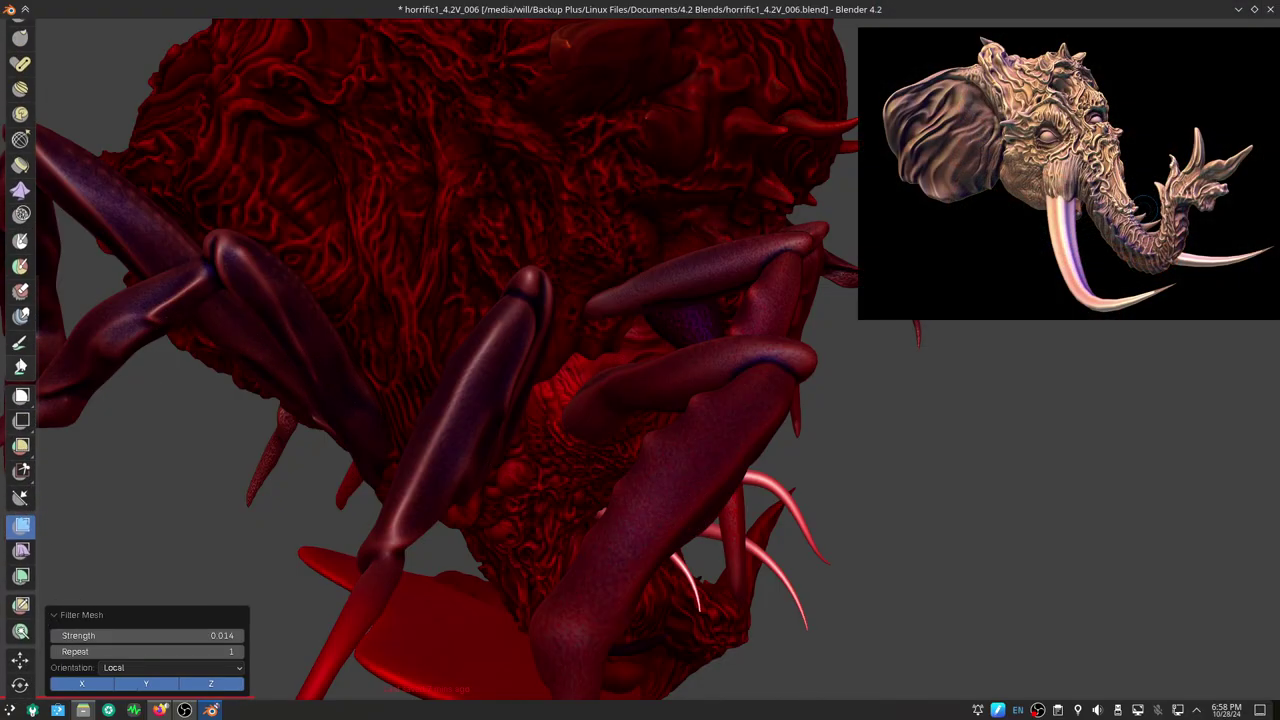
click(20, 342)
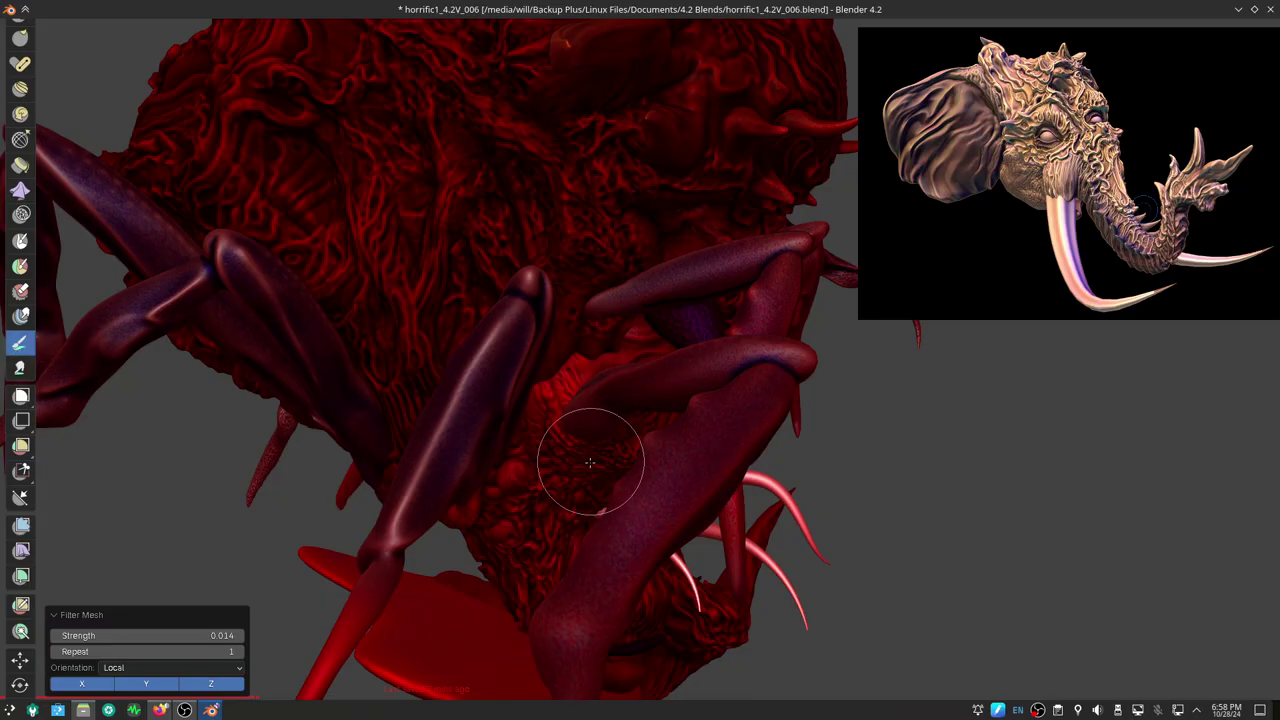
Hide the tool list, show the sidebar brush settings, and orbit to a frontal top-down view
key(t)
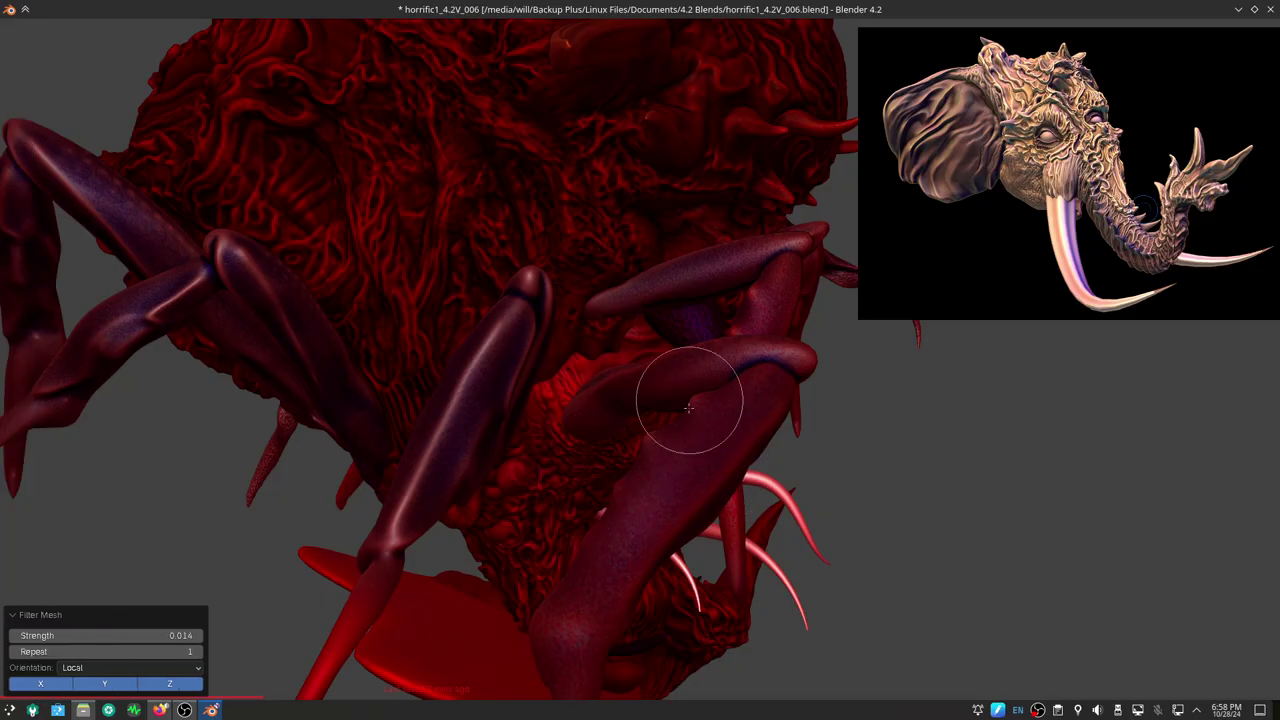
scroll(689, 407, down, 3)
key(n)
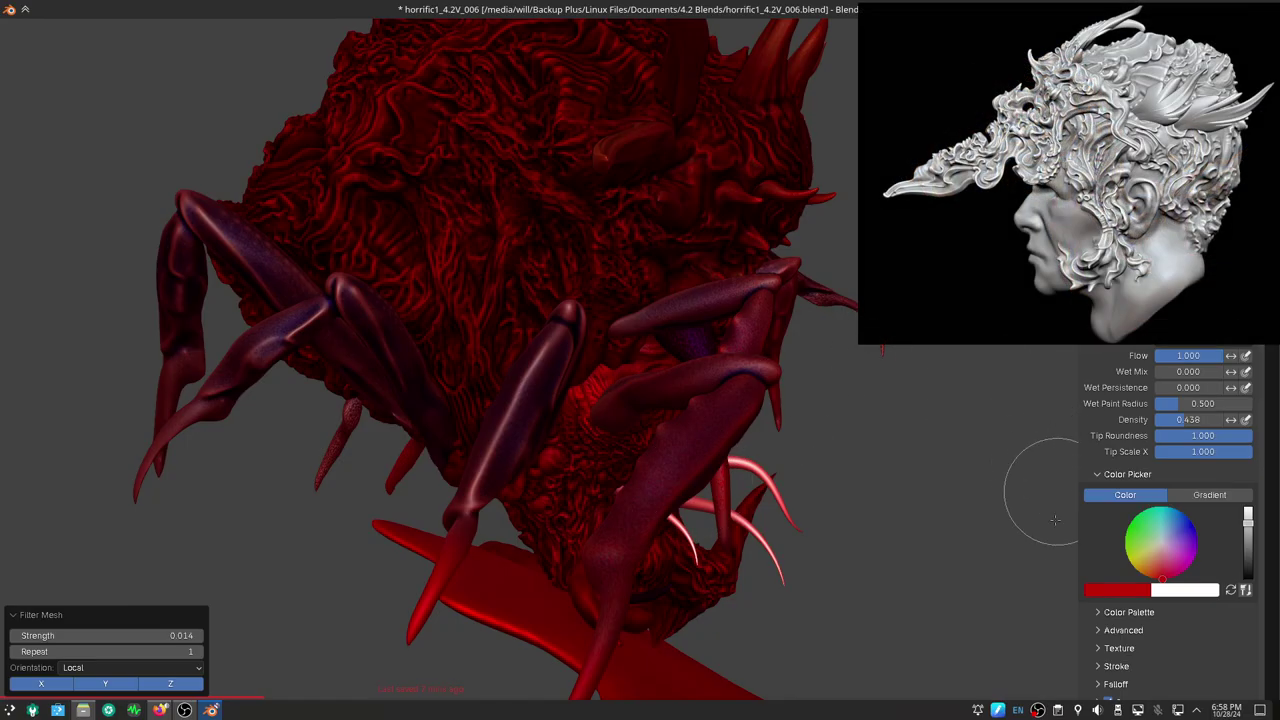
middle_drag(1055, 519, 717, 390)
mouse_move(735, 318)
middle_down()
mouse_move(743, 357)
mouse_move(827, 417)
mouse_move(853, 495)
middle_up()
middle_drag(845, 318, 811, 360)
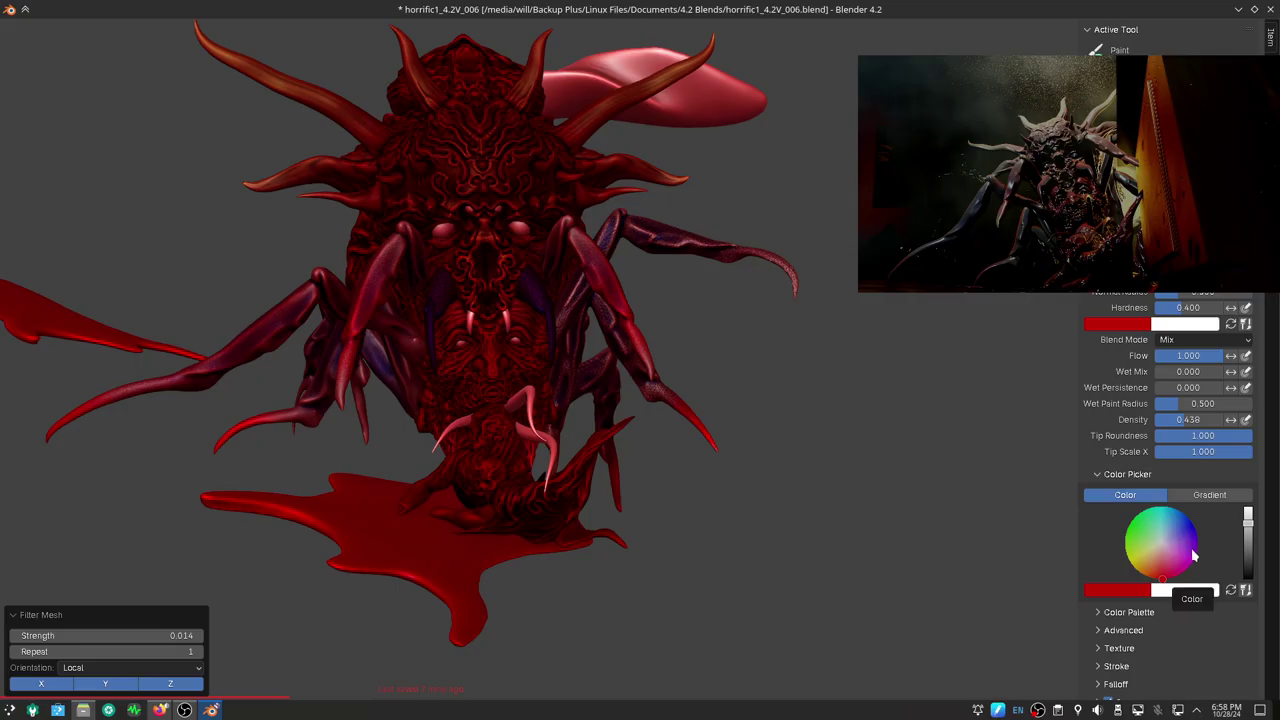
Pick the purple swatch from Palette.001 and darken it with the value slider
click(1109, 612)
scroll(1090, 580, down, 5)
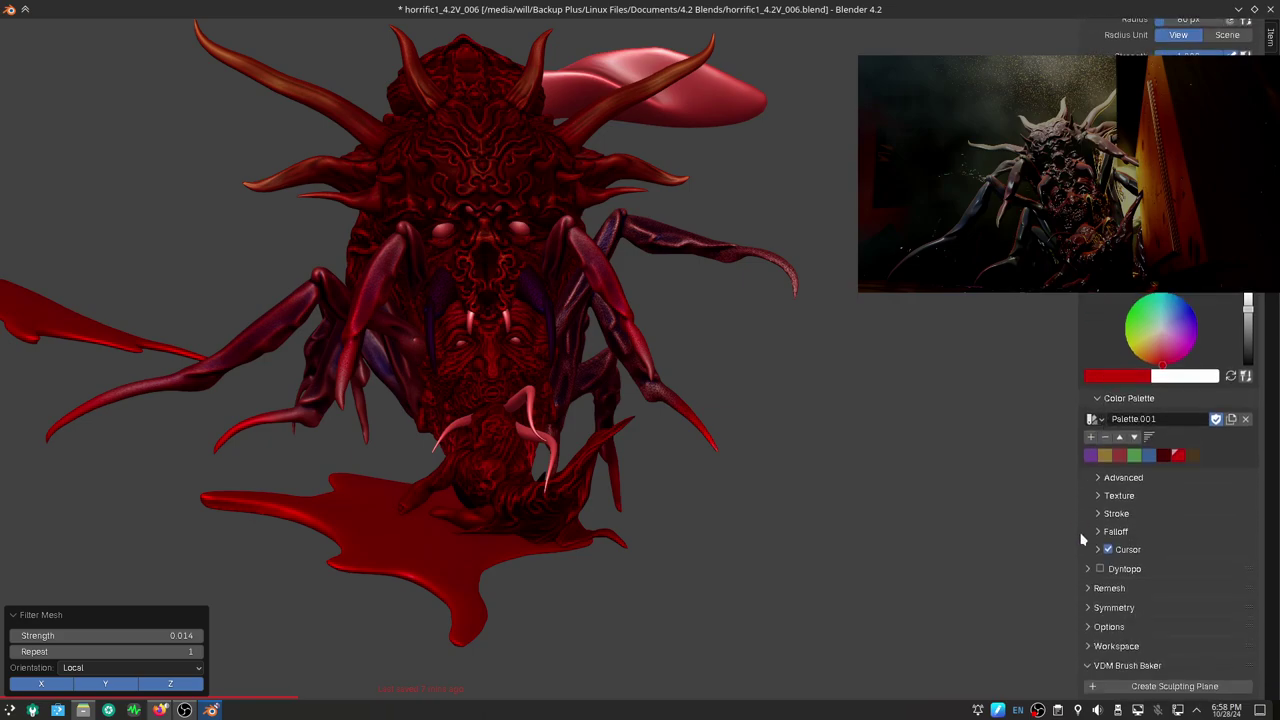
click(1091, 456)
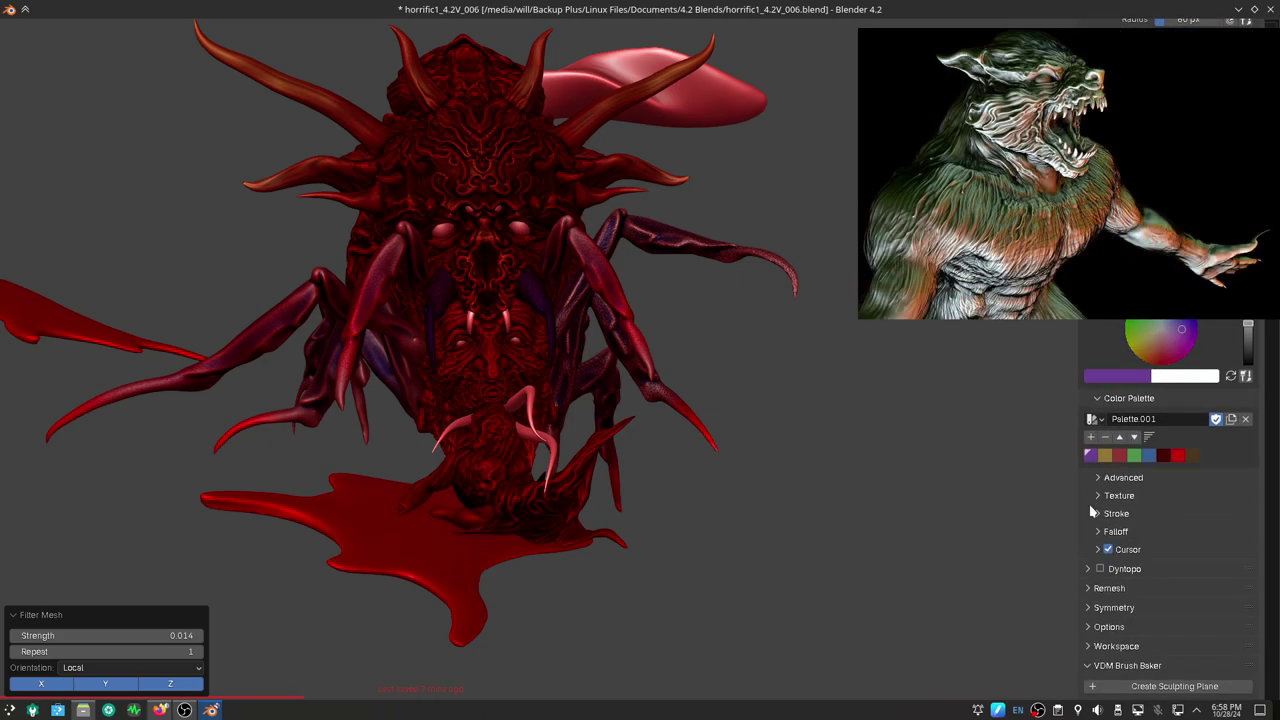
click(1249, 345)
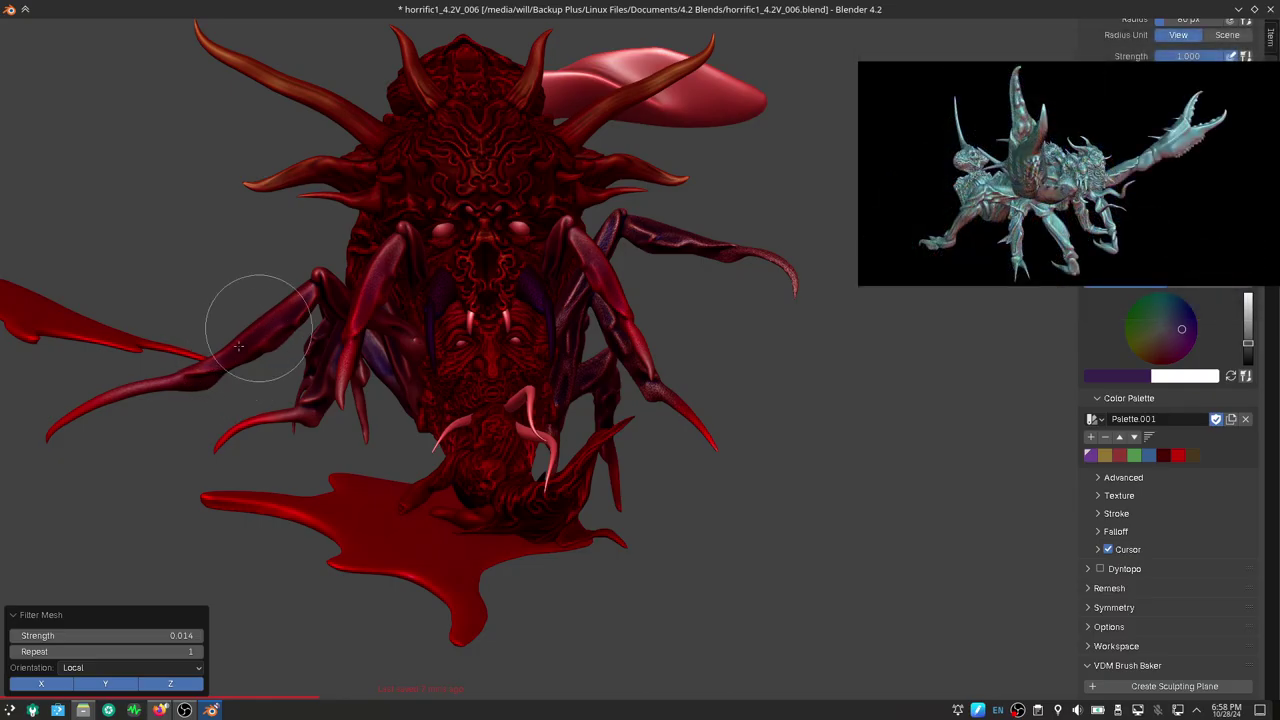
Orbit to view the legs from below and open the auto-masking options
click(362, 298)
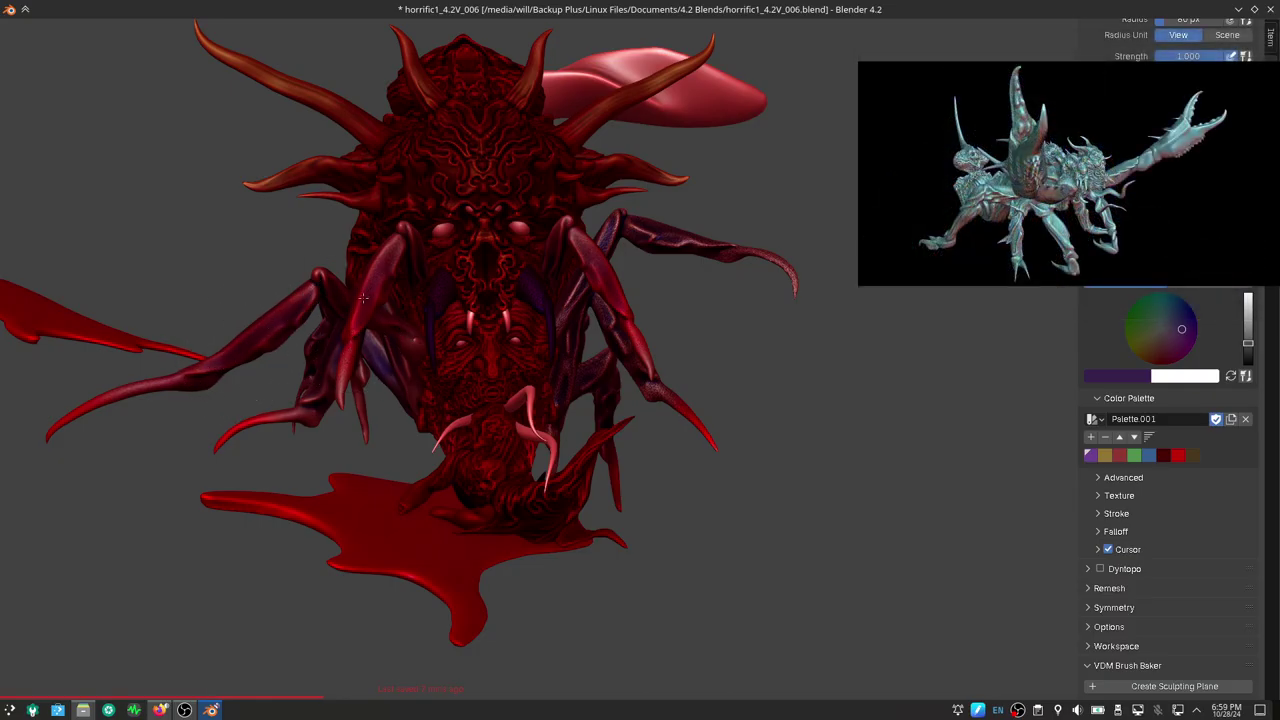
mouse_move(358, 316)
middle_down()
mouse_move(468, 398)
mouse_move(616, 330)
middle_up()
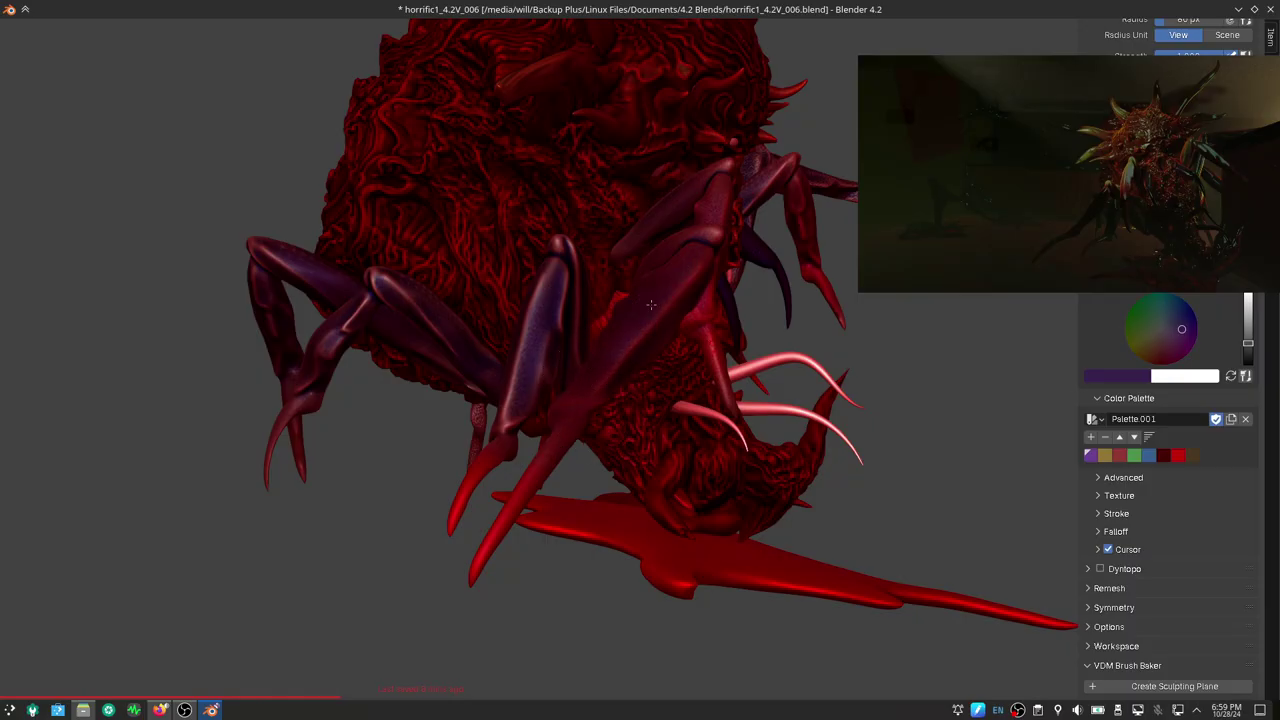
mouse_move(792, 313)
middle_down()
mouse_move(591, 386)
mouse_move(659, 379)
middle_up()
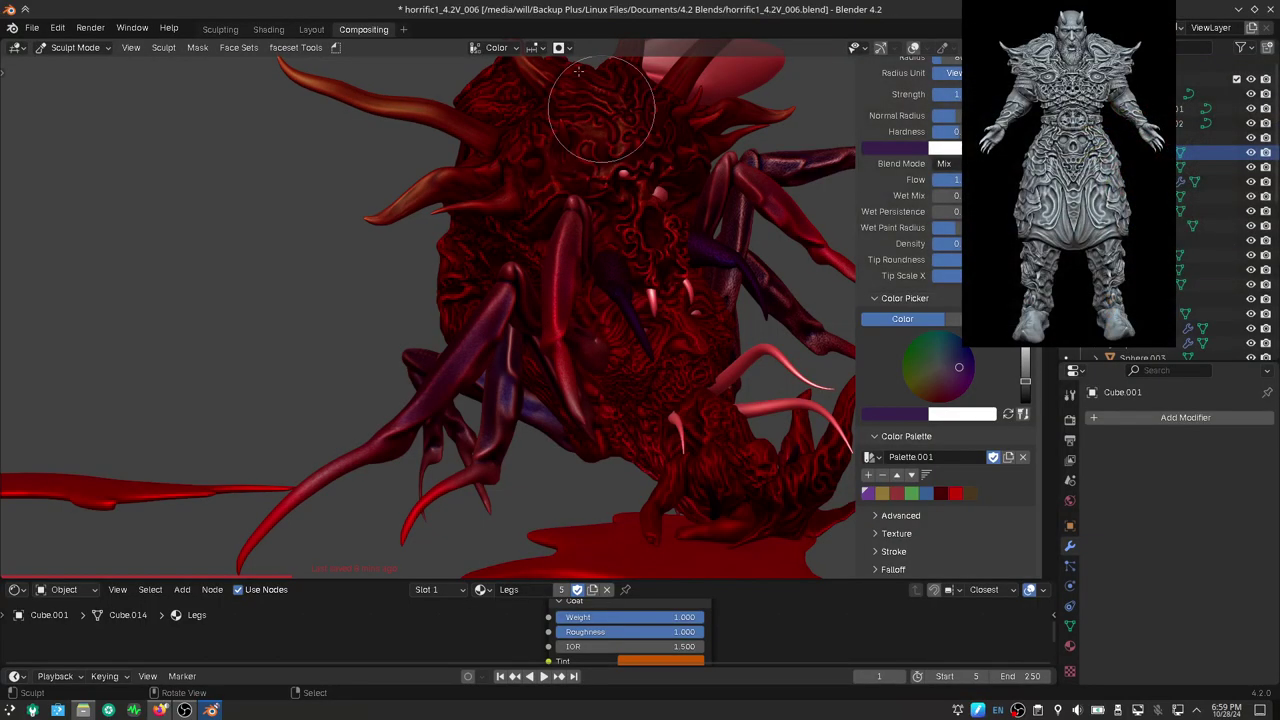
click(565, 49)
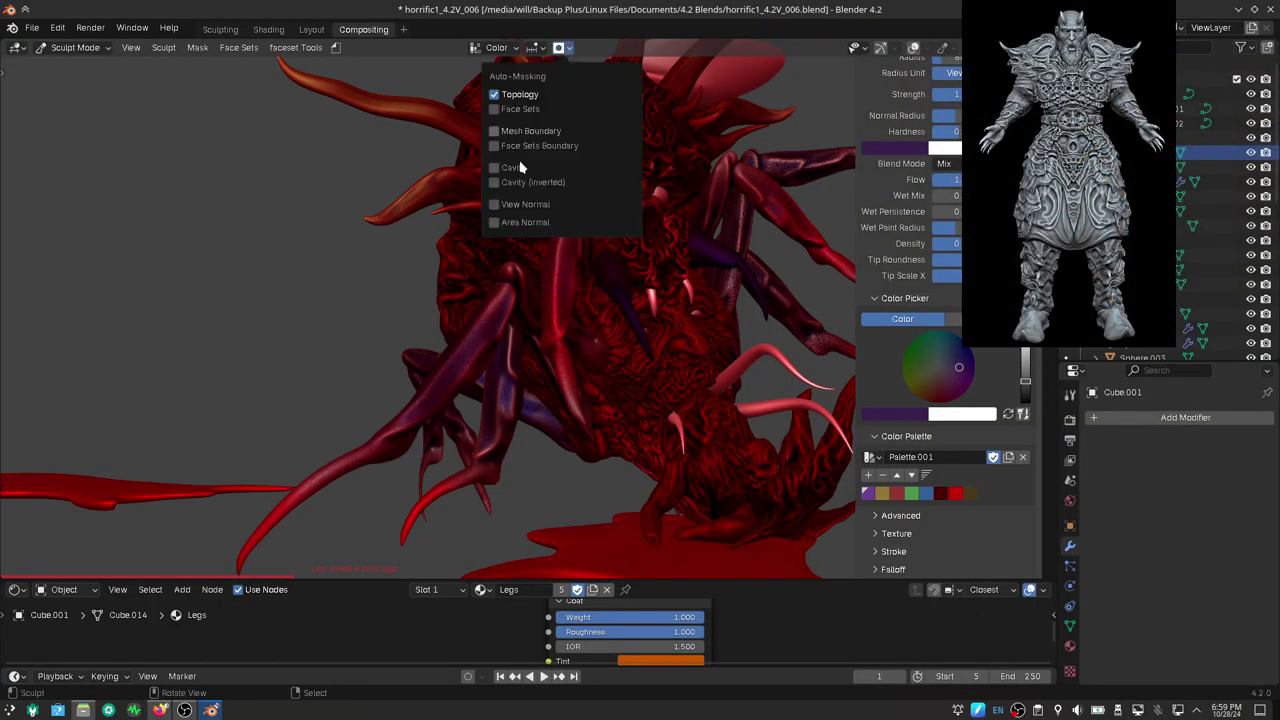
key(ctrl+alt+space)
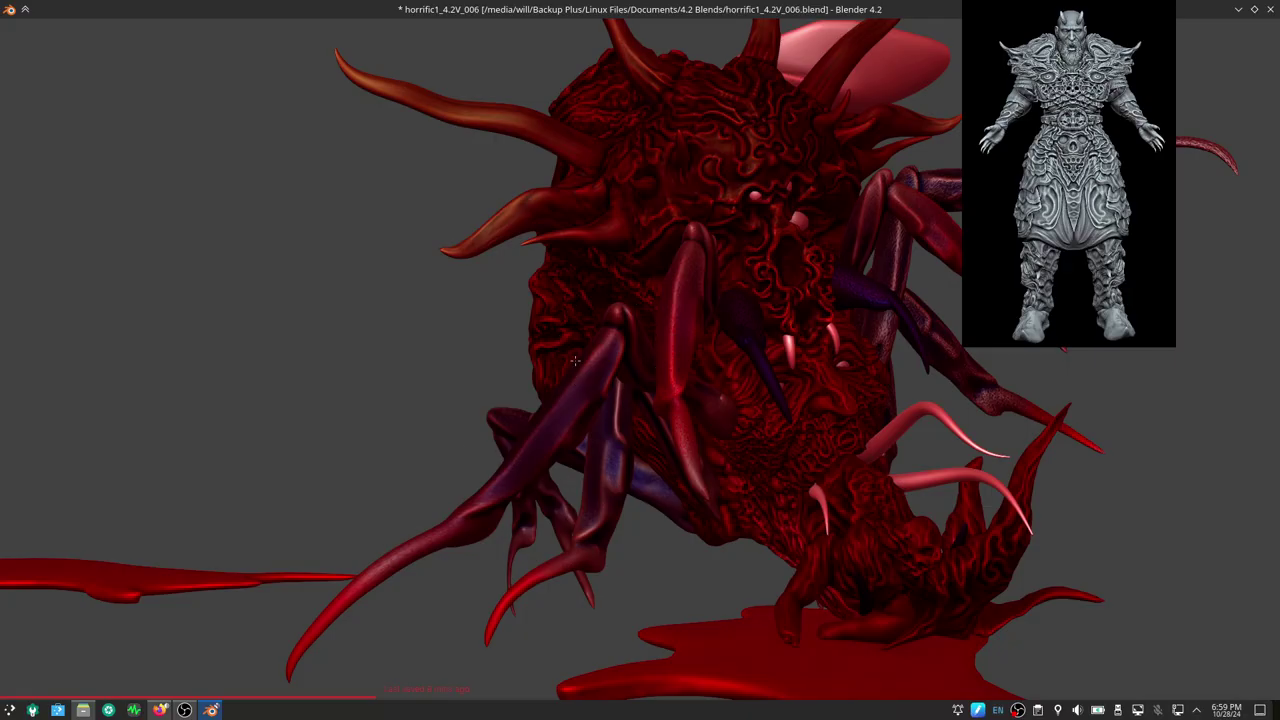
mouse_move(631, 310)
middle_down()
mouse_move(1003, 354)
mouse_move(754, 349)
middle_up()
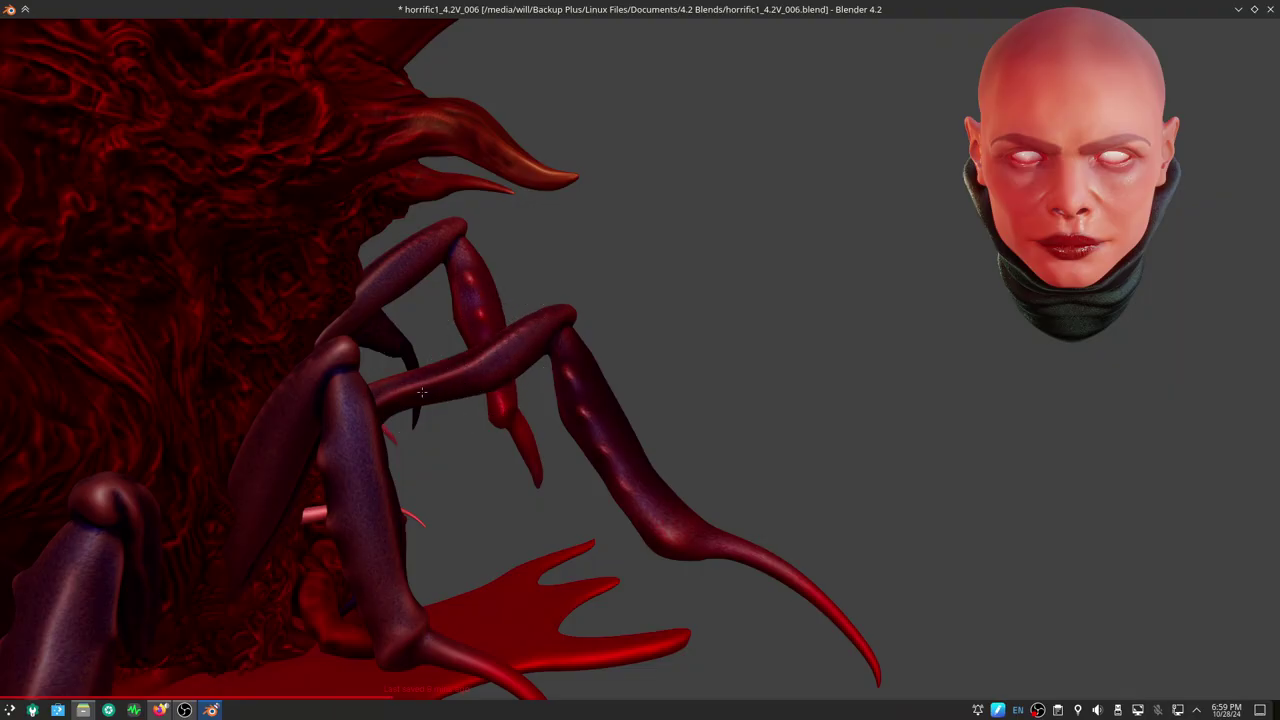
middle_drag(672, 323, 471, 318)
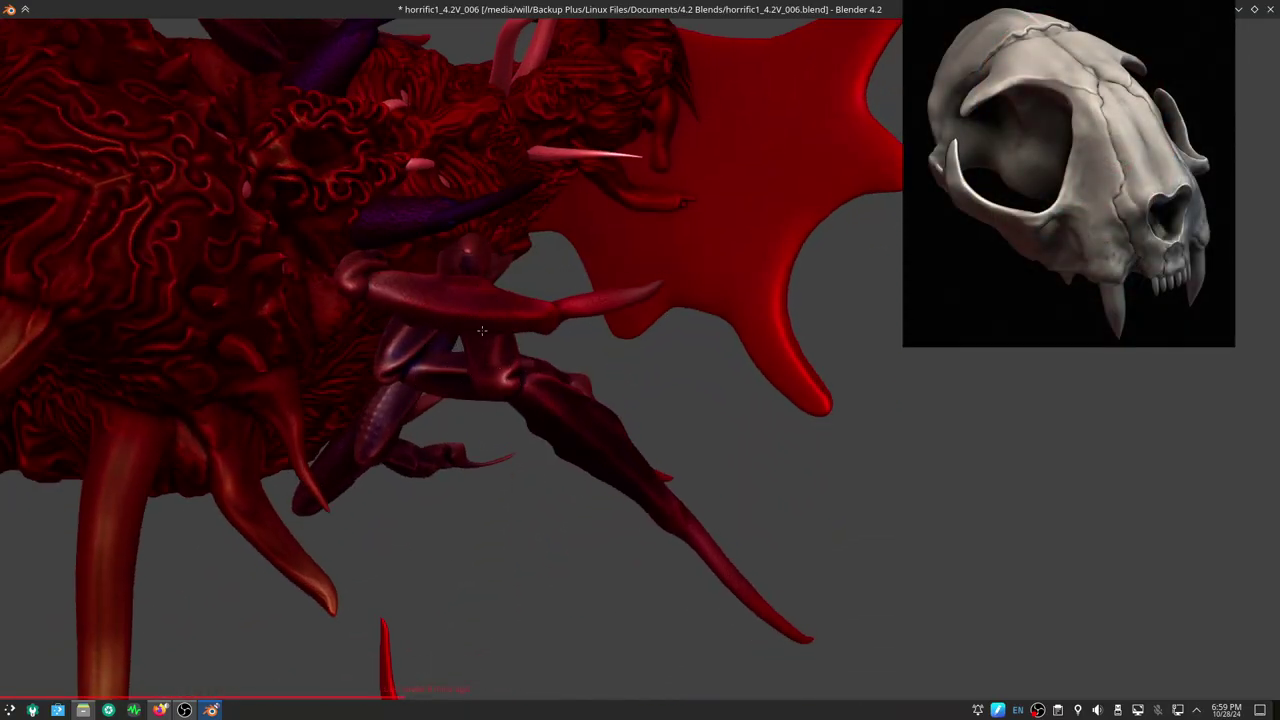
mouse_move(603, 446)
middle_down()
mouse_move(431, 426)
mouse_move(455, 358)
middle_up()
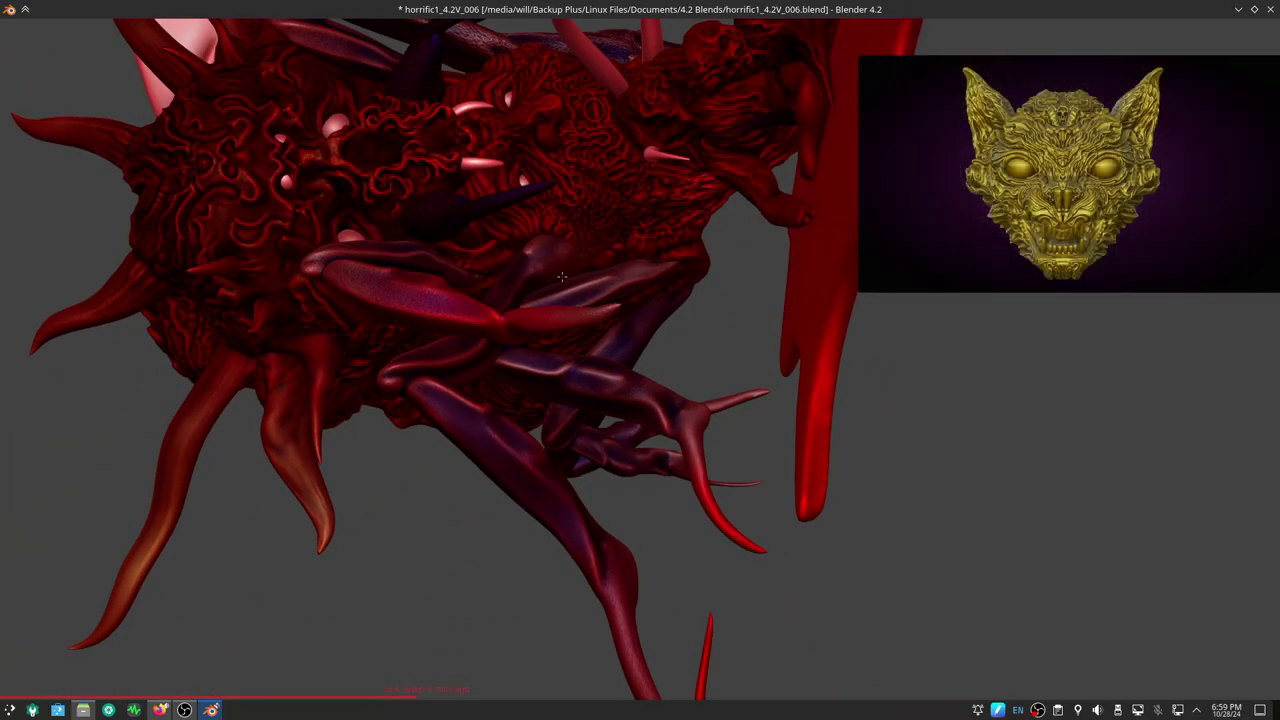
middle_drag(631, 294, 648, 318)
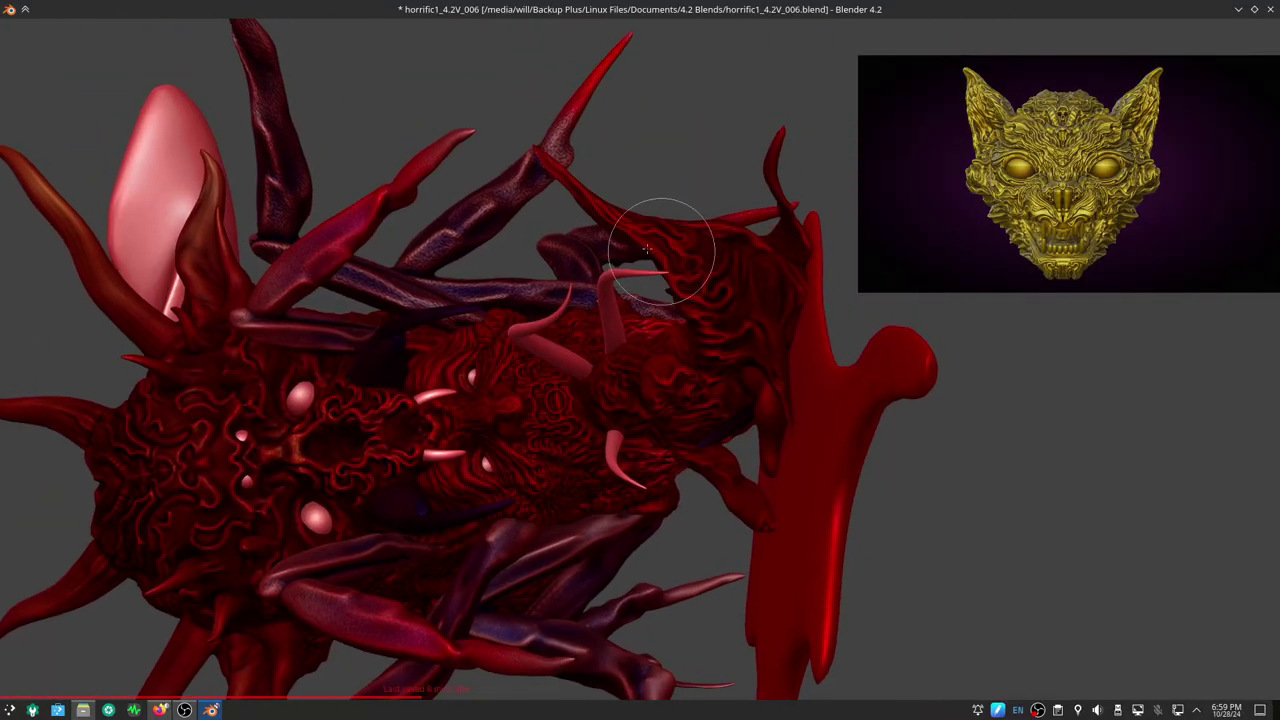
key(alt+q)
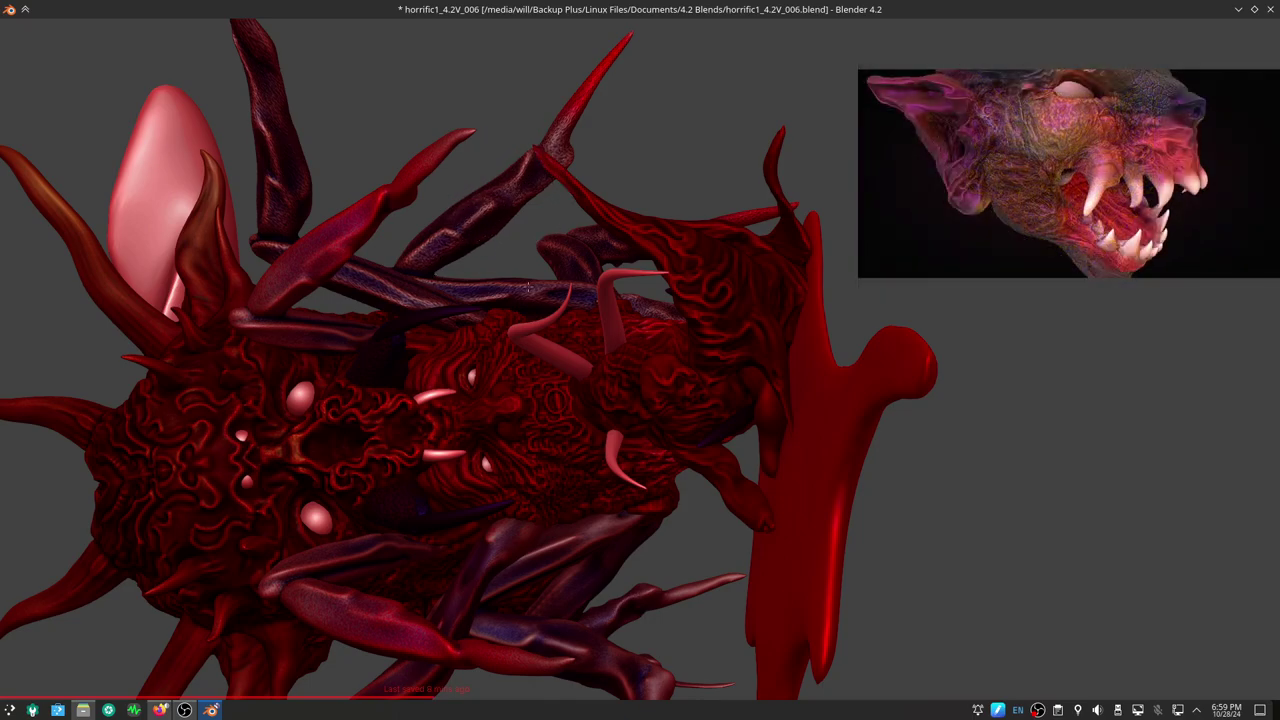
key(alt+q)
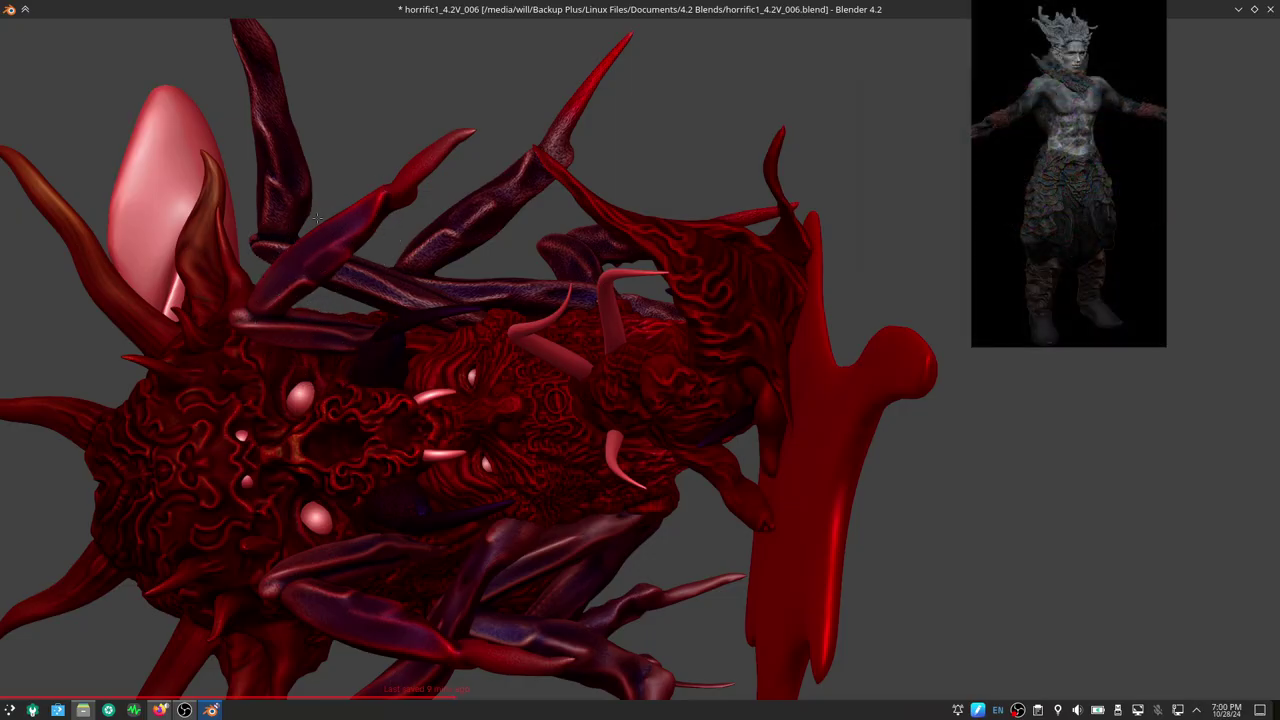
mouse_move(365, 115)
middle_down()
mouse_move(463, 418)
mouse_move(514, 305)
middle_up()
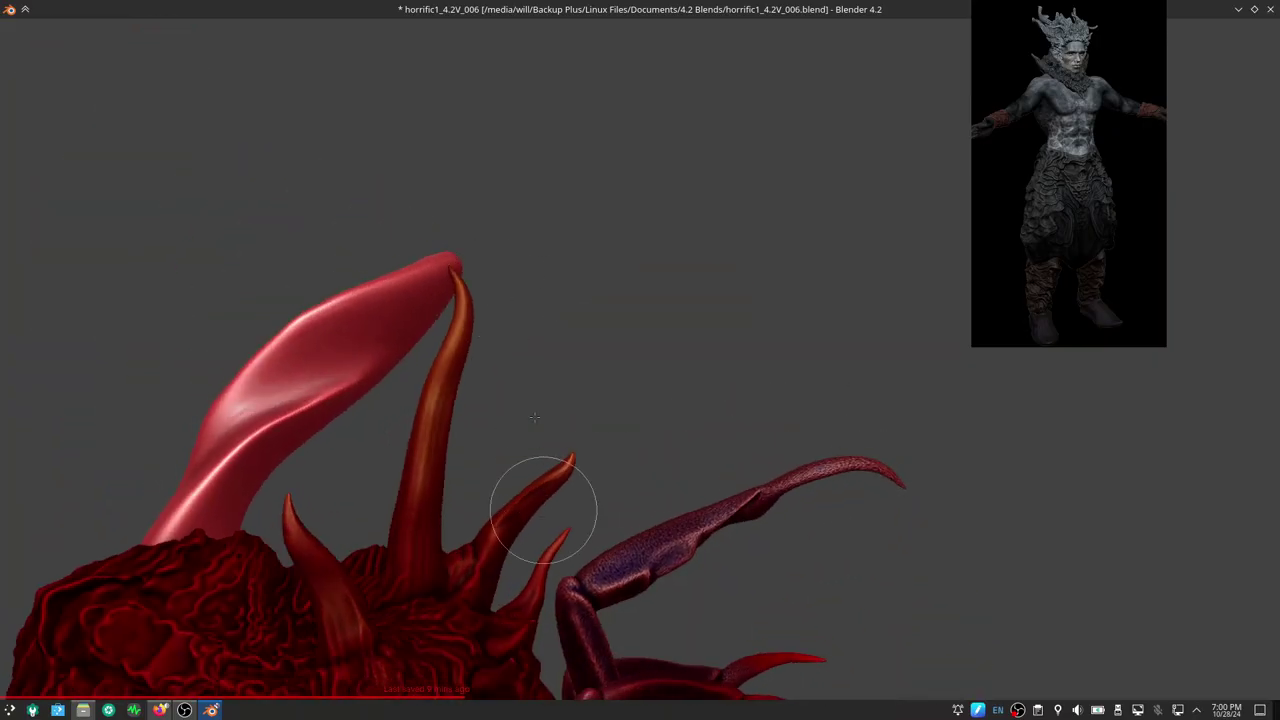
middle_drag(556, 526, 528, 251)
mouse_move(657, 403)
middle_down()
mouse_move(675, 400)
mouse_move(620, 343)
middle_up()
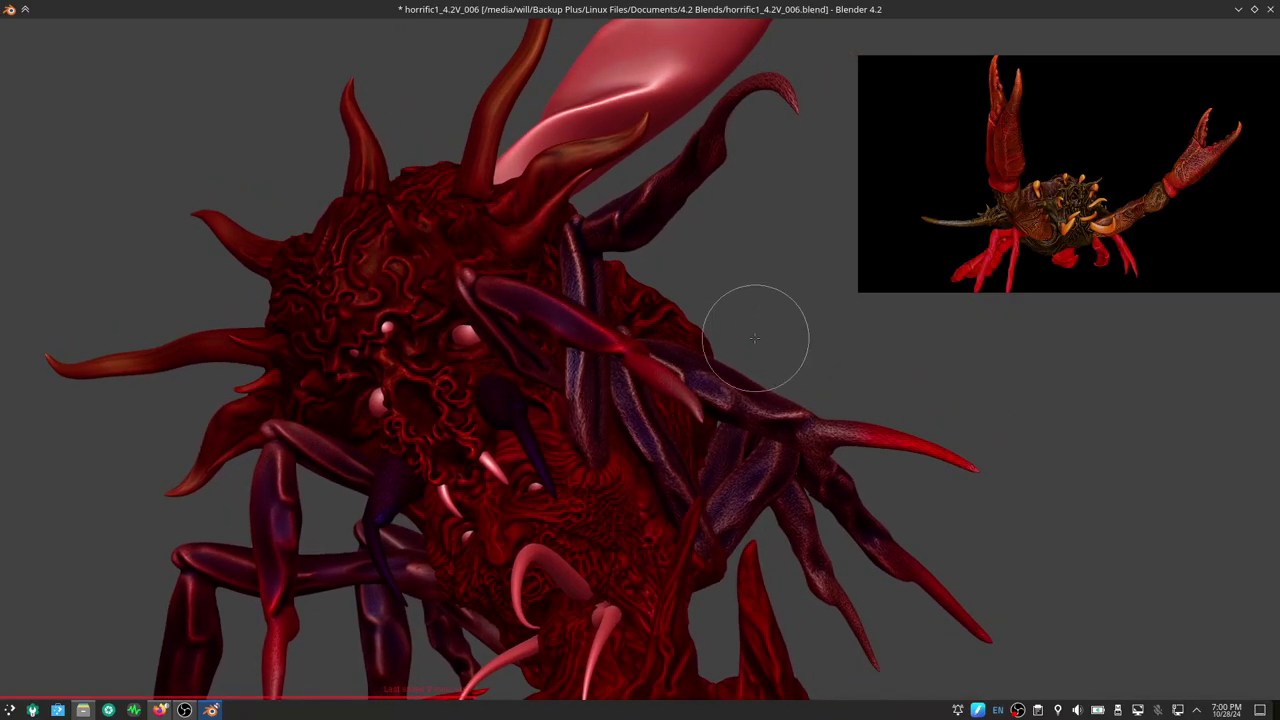
middle_drag(754, 338, 795, 401)
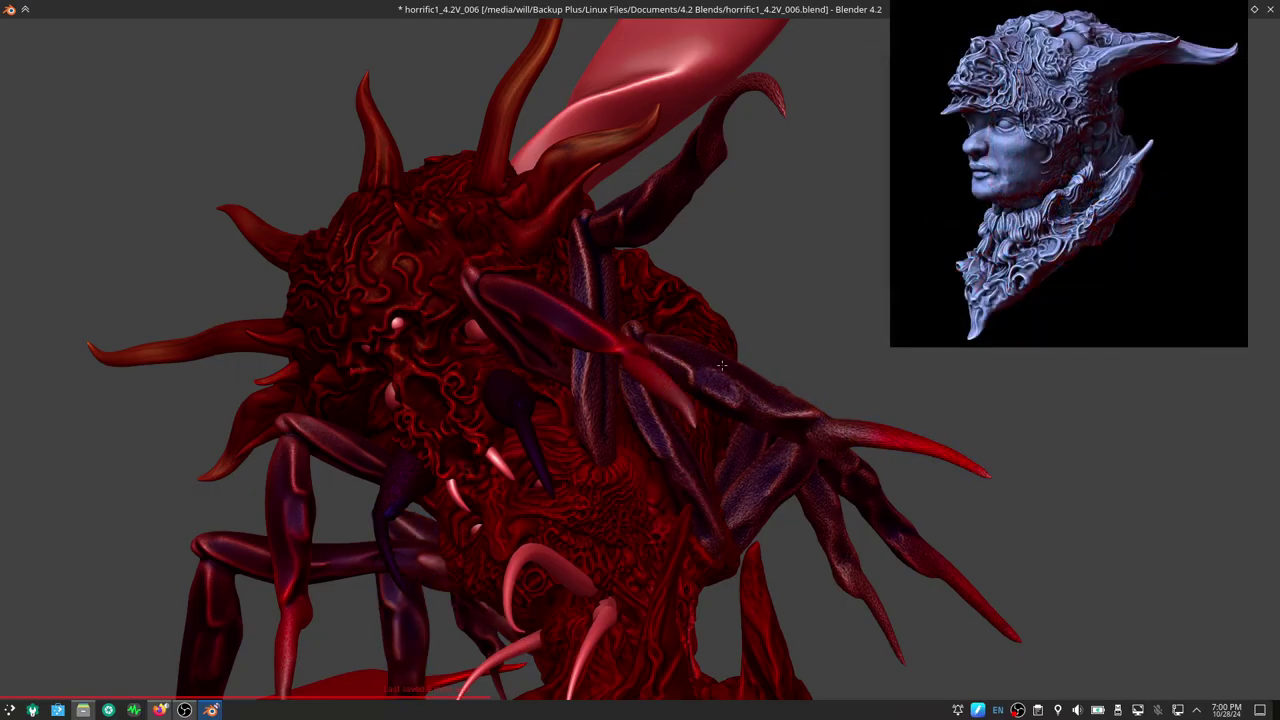
middle_drag(632, 388, 557, 386)
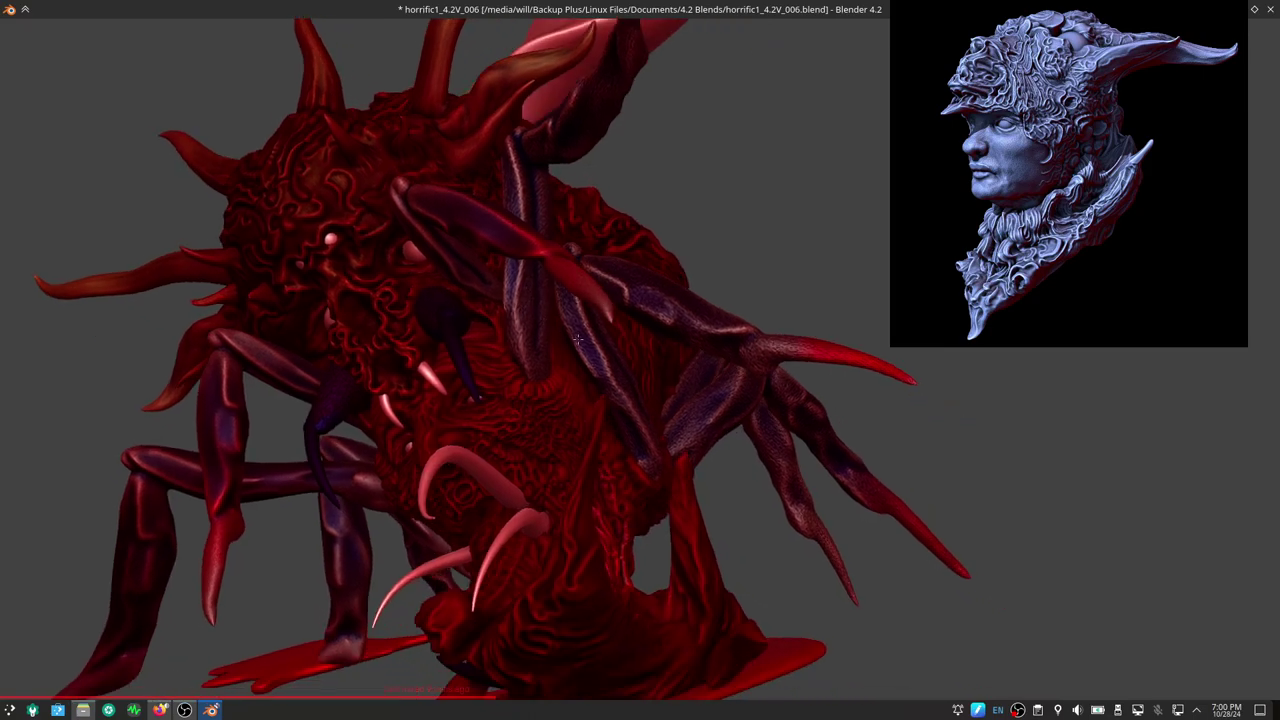
mouse_move(526, 234)
middle_down()
mouse_move(549, 198)
mouse_move(660, 170)
middle_up()
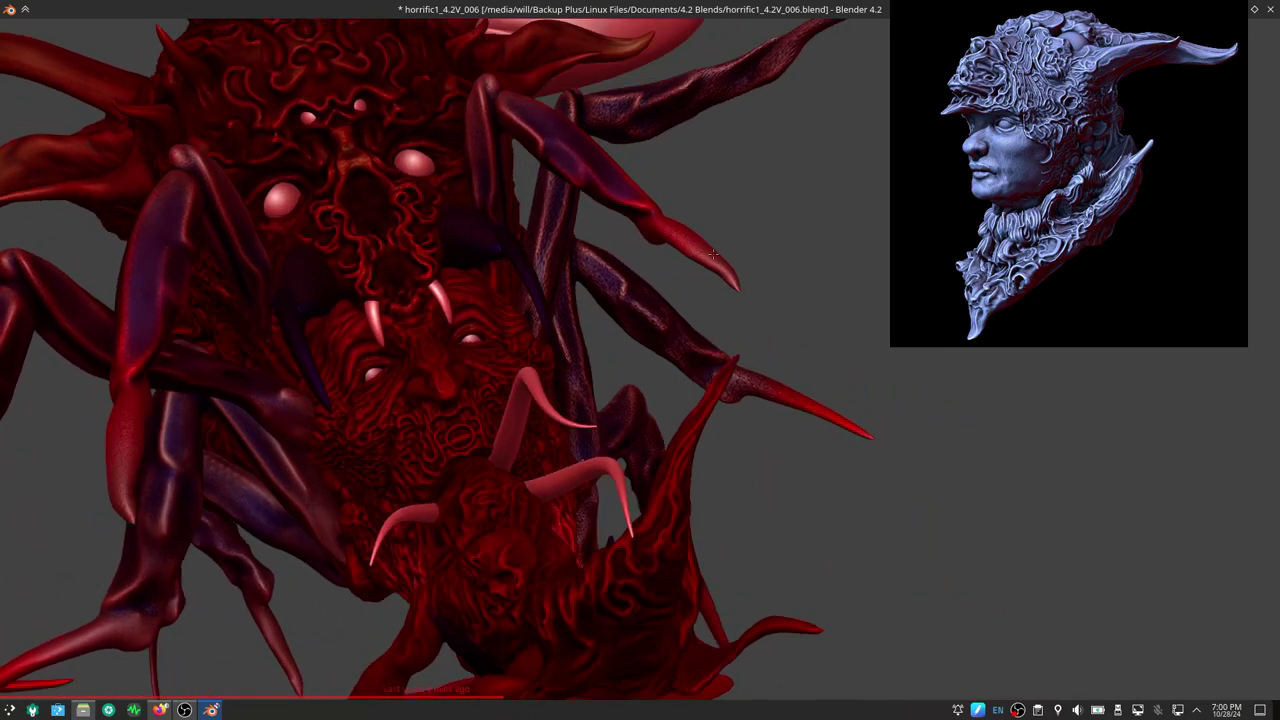
mouse_move(660, 170)
middle_down()
mouse_move(777, 320)
mouse_move(756, 325)
mouse_move(744, 285)
middle_up()
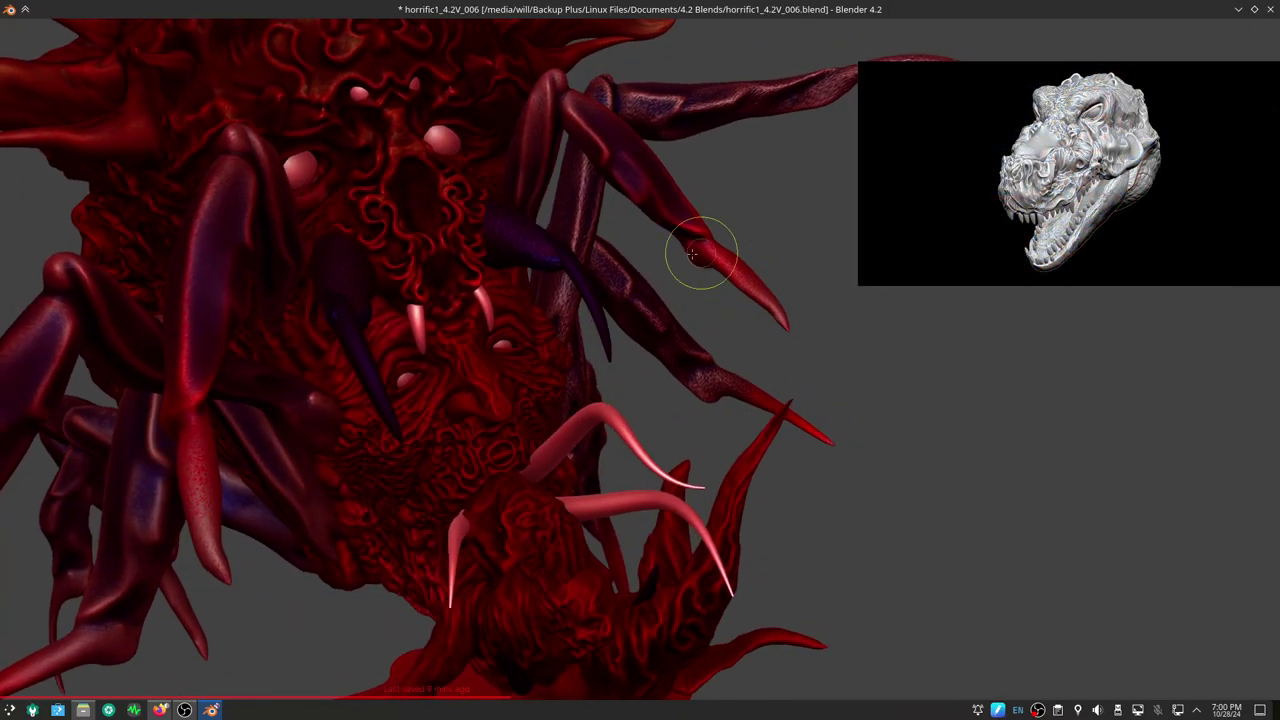
Enlarge the sculpt brush radius and move sculpting to the tentacle under the brush
key(f)
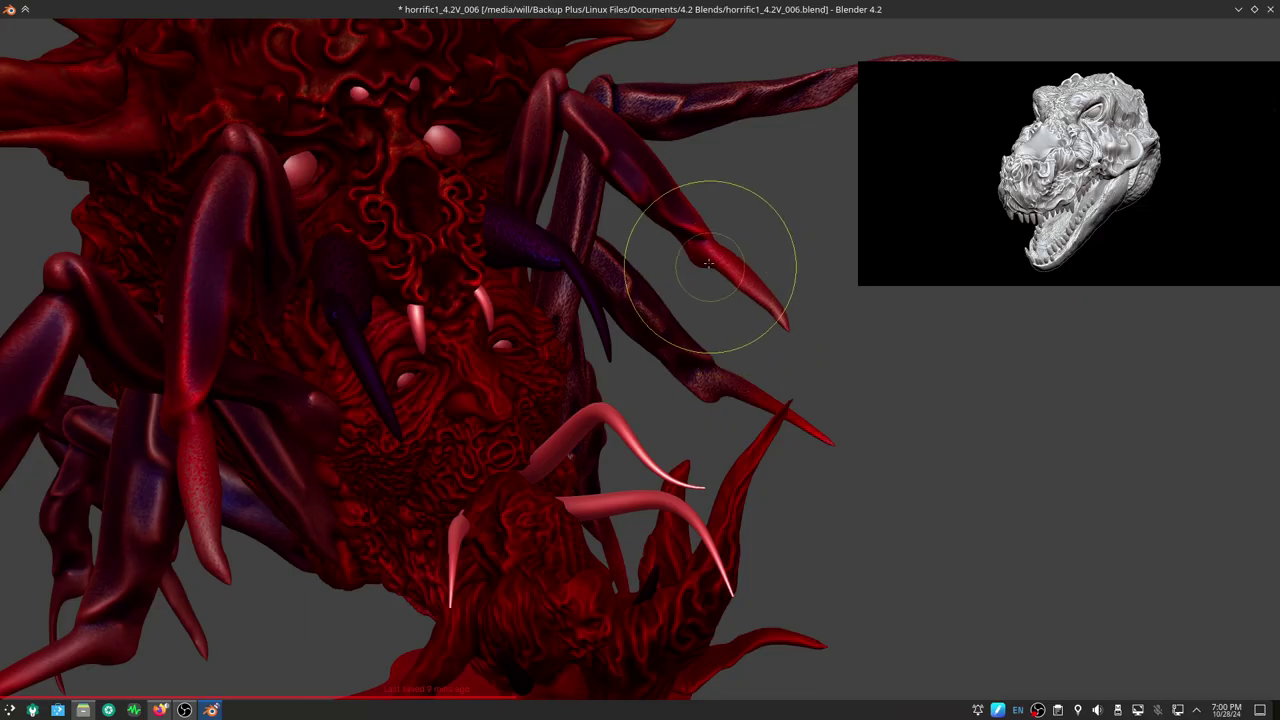
click(703, 259)
key(alt+q)
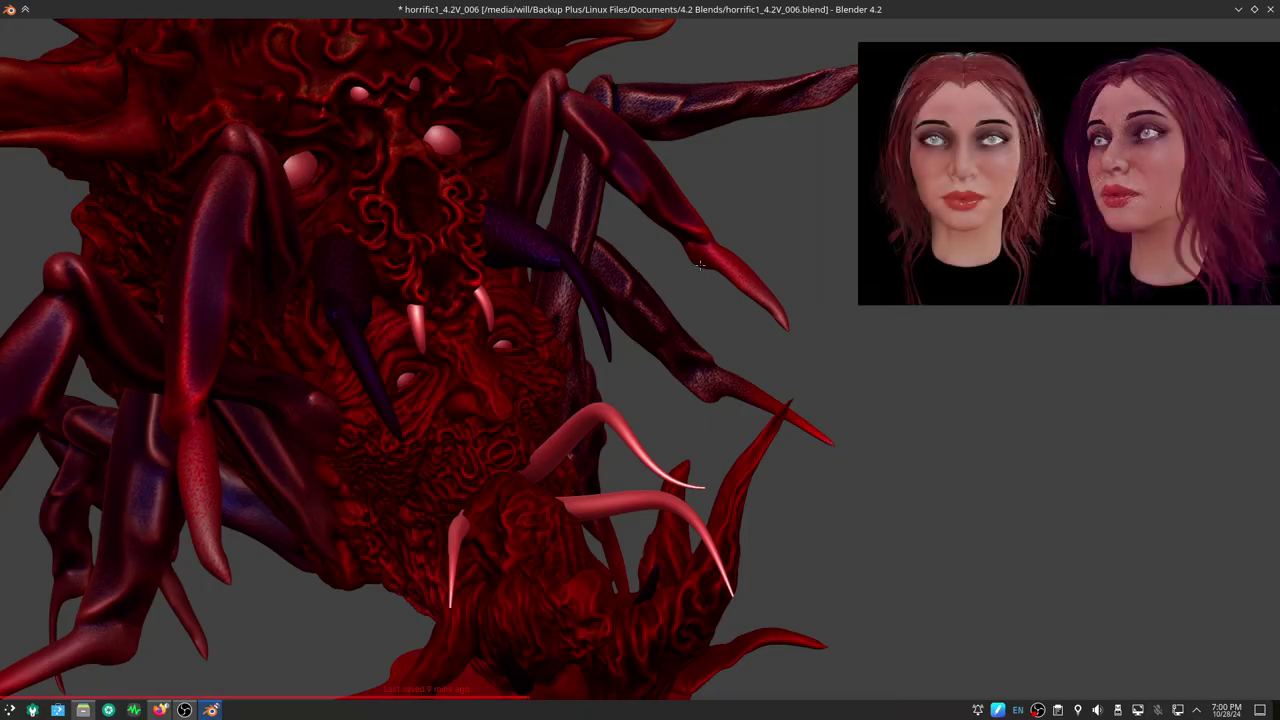
Check the auto-masking options, orbit and zoom beneath the creature, then restore the full interface
key(ctrl+alt+space)
click(562, 48)
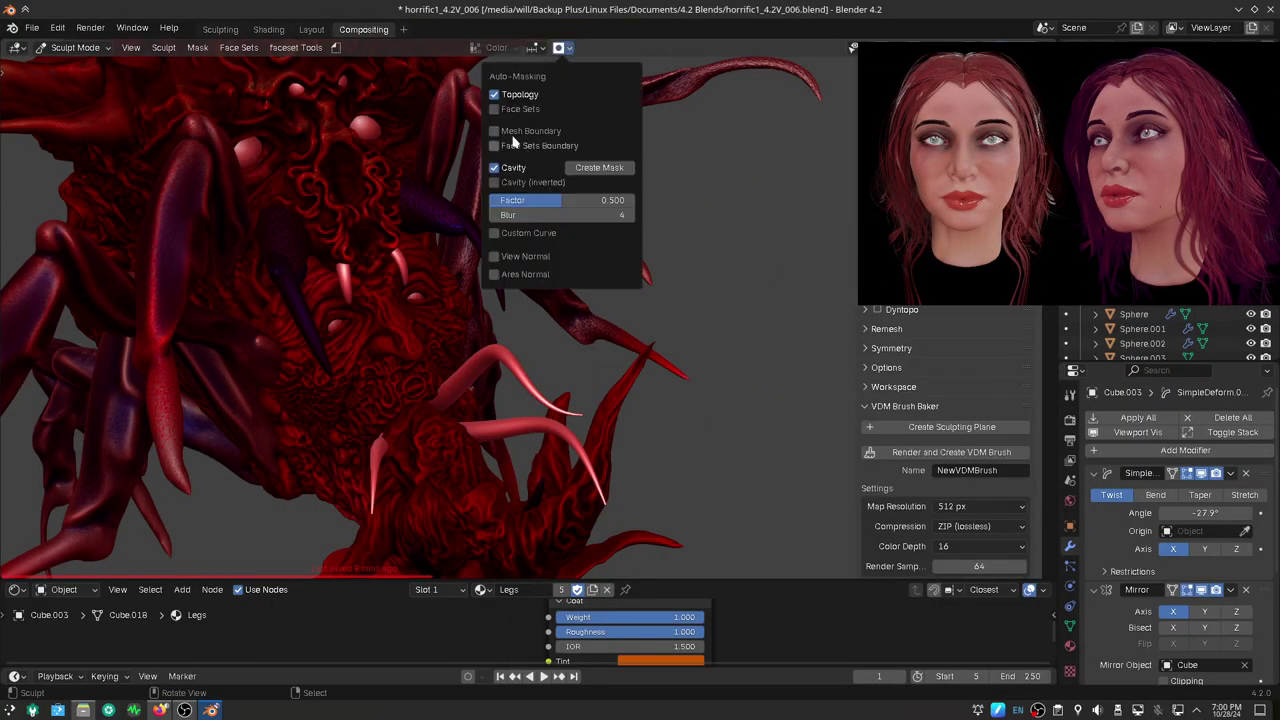
key(ctrl+alt+space)
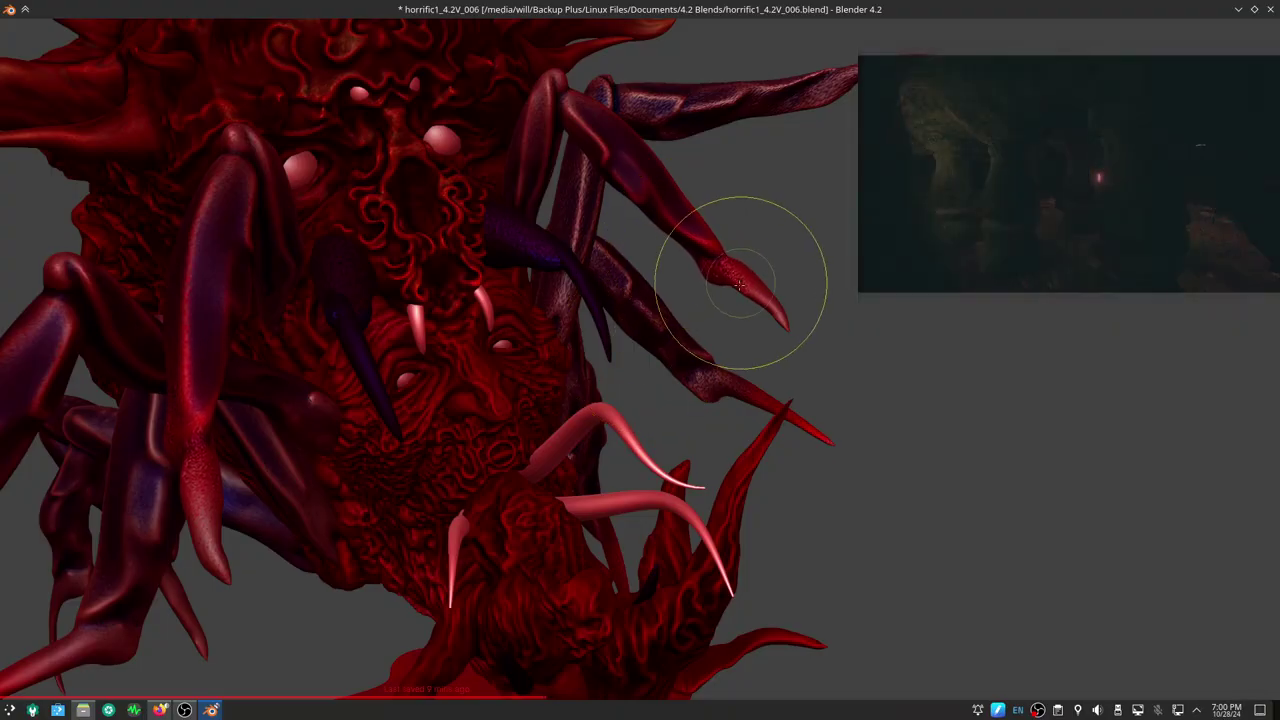
middle_drag(785, 299, 354, 521)
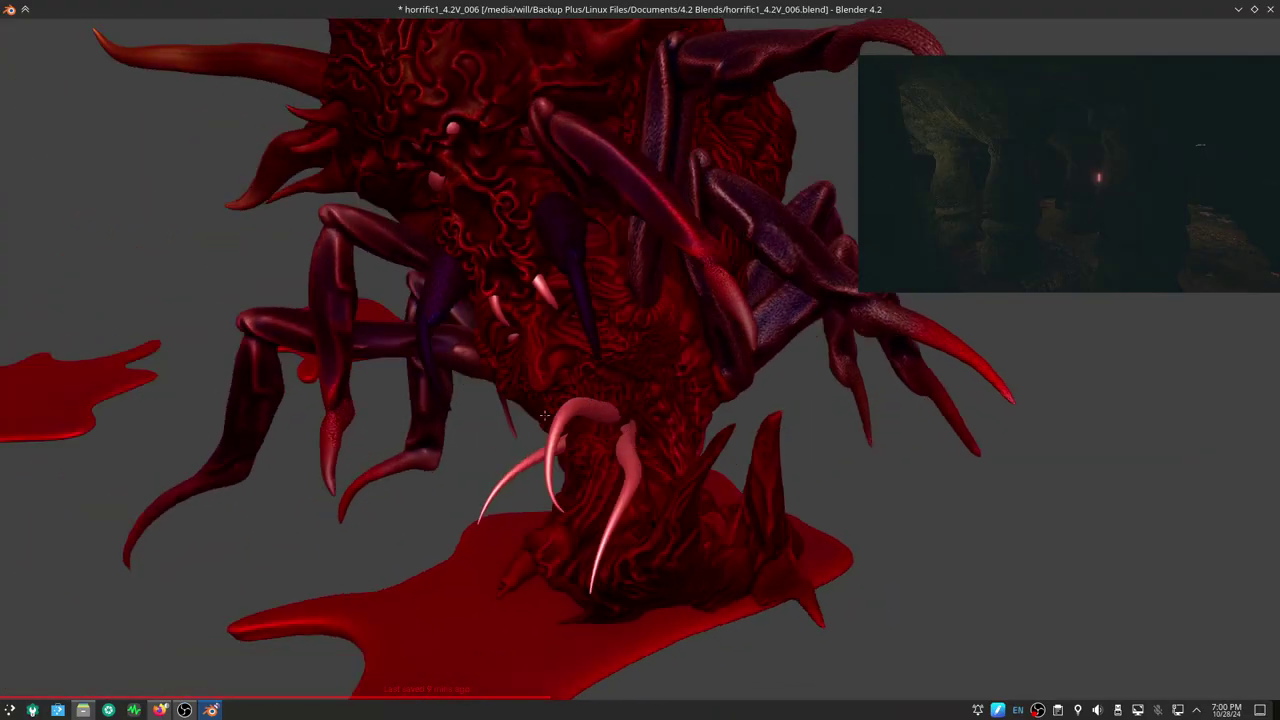
scroll(677, 320, up, 2)
scroll(686, 266, up, 3)
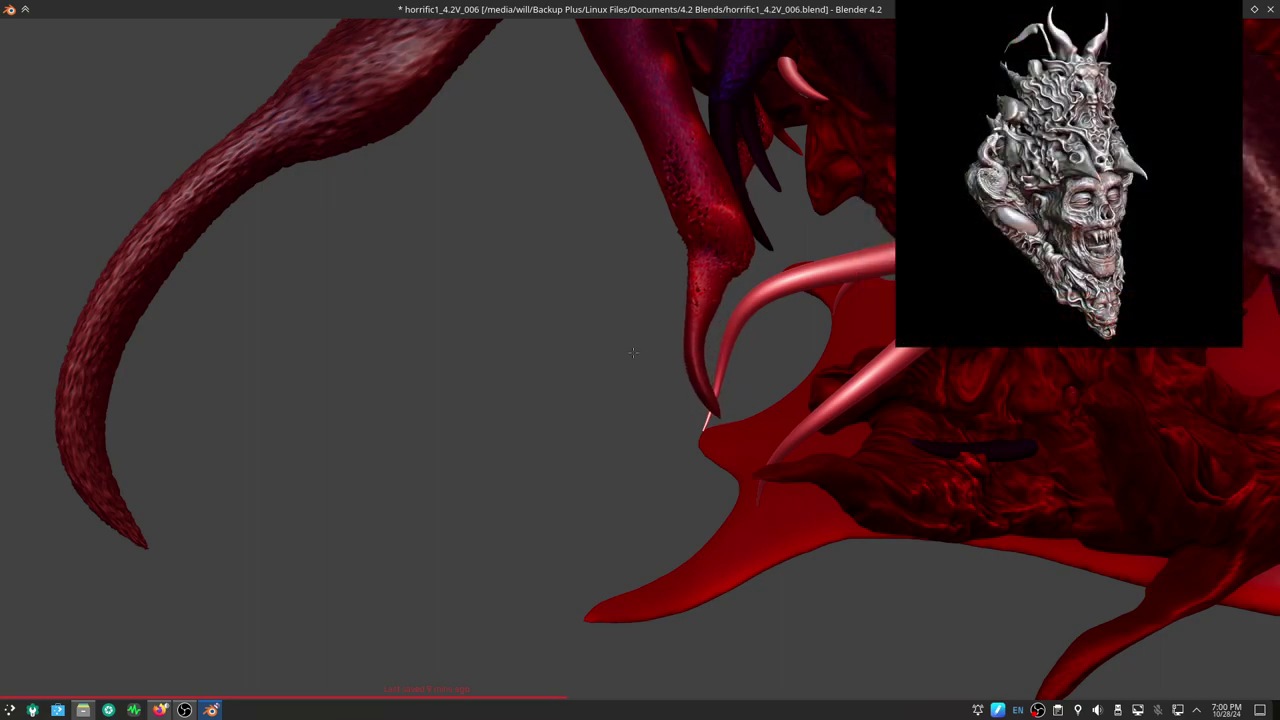
key(ctrl+alt+space)
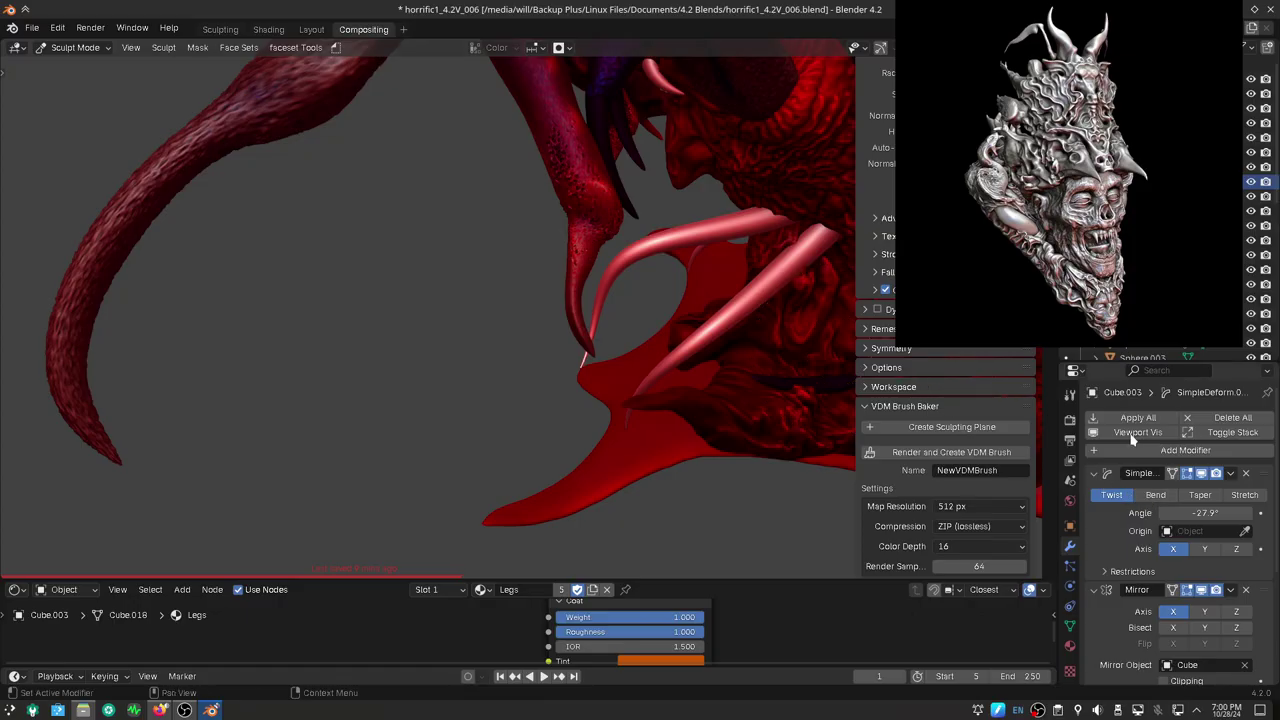
Turn off the modifiers' viewport visibility, then orbit and zoom around the claw
click(1132, 437)
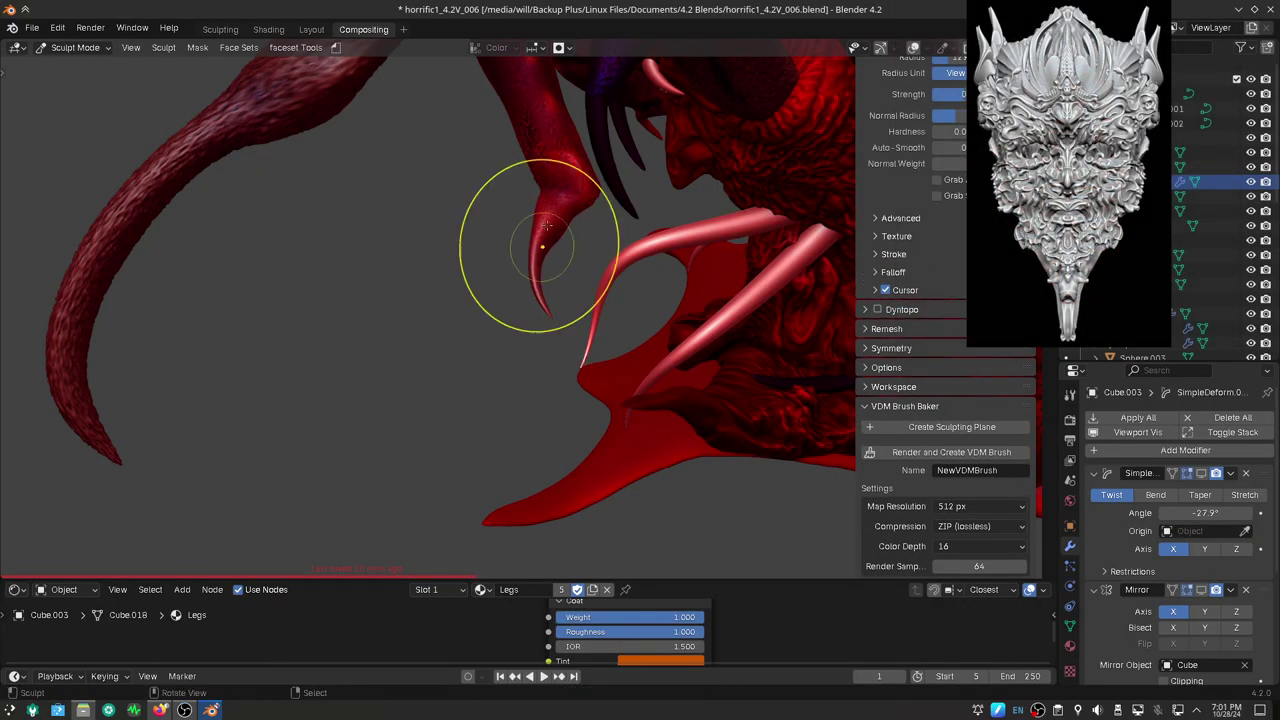
mouse_move(473, 261)
middle_down()
mouse_move(672, 219)
mouse_move(680, 243)
middle_up()
scroll(514, 171, up, 4)
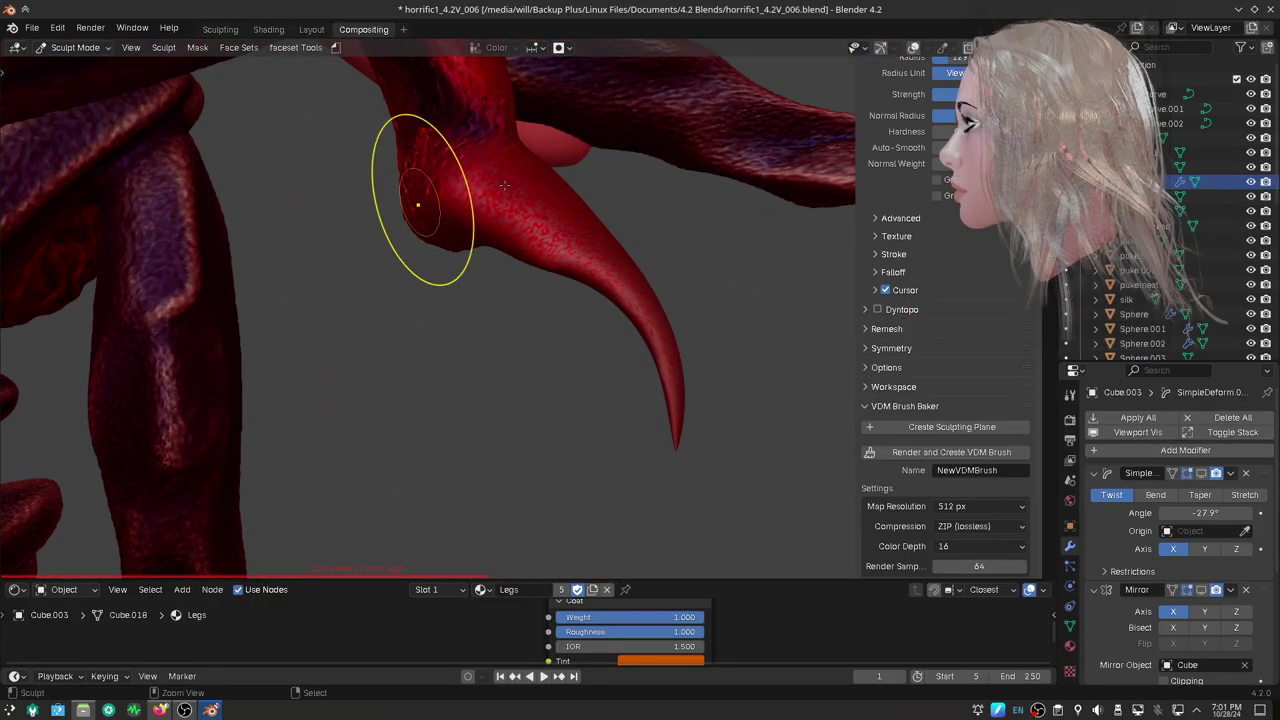
mouse_move(516, 187)
middle_down()
mouse_move(543, 214)
mouse_move(589, 205)
middle_up()
middle_drag(609, 252, 622, 236)
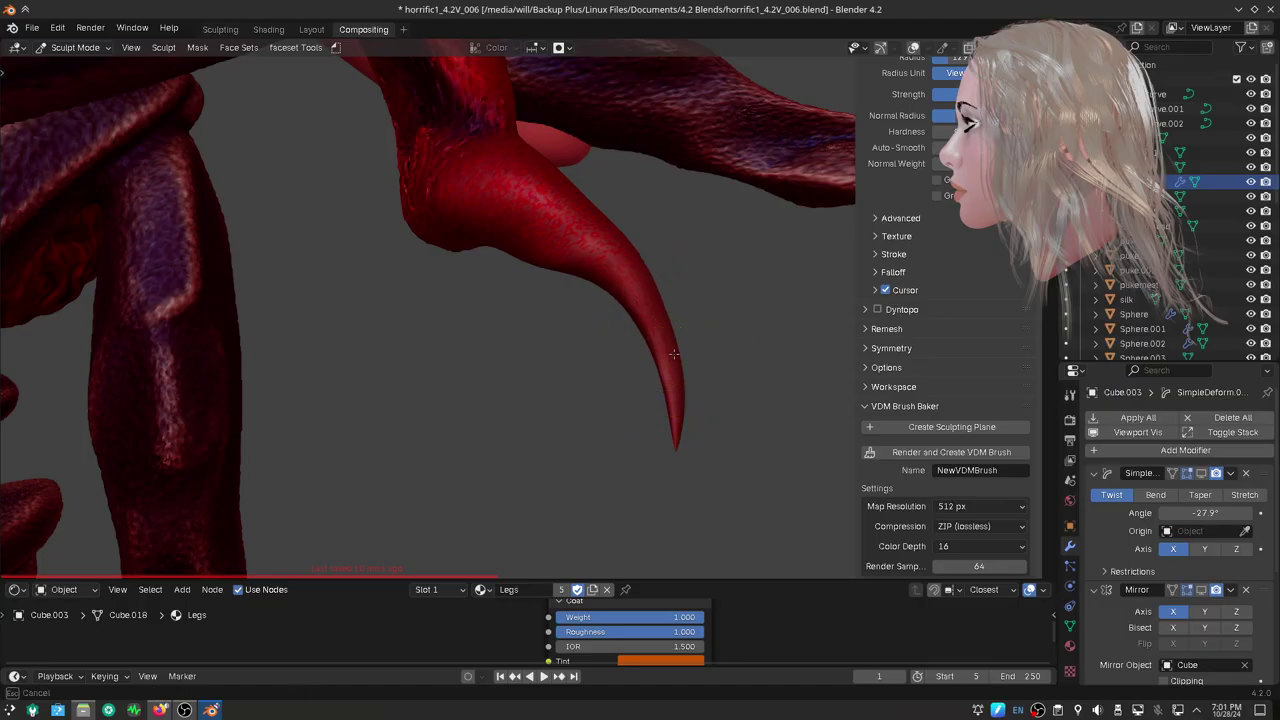
mouse_move(674, 353)
middle_down()
mouse_move(661, 302)
mouse_move(579, 363)
mouse_move(500, 323)
middle_up()
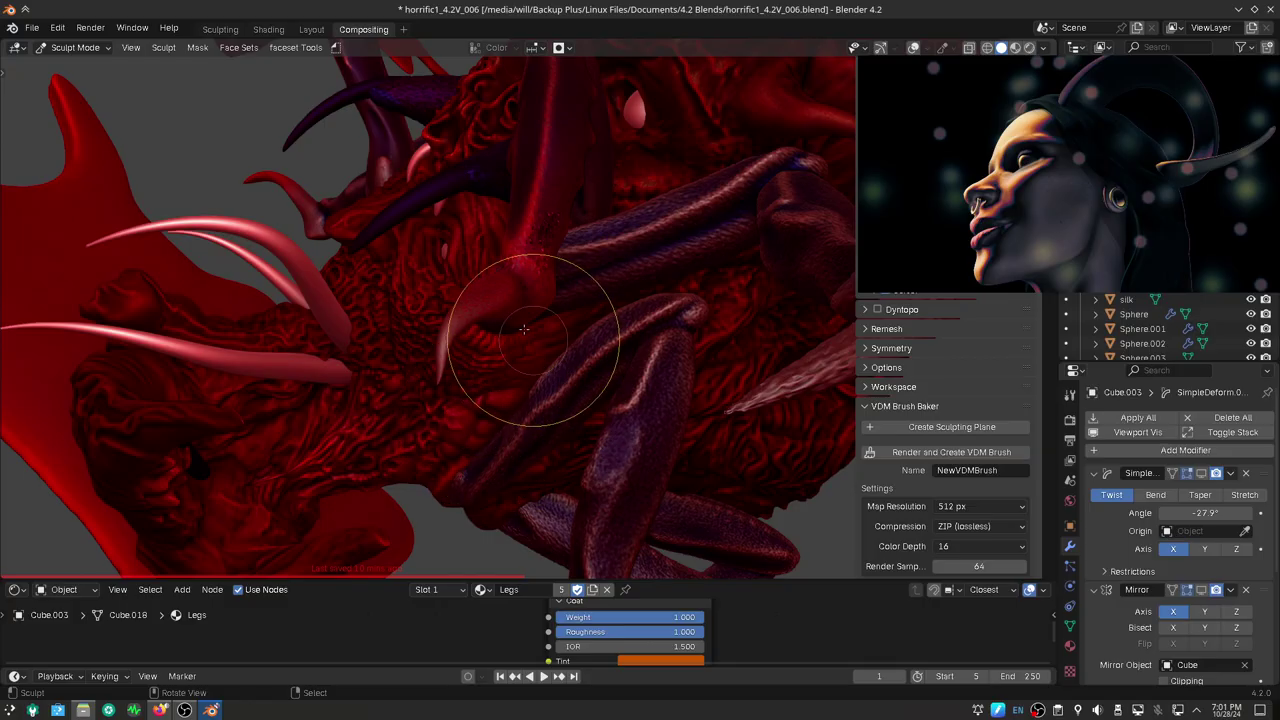
middle_drag(524, 328, 653, 346)
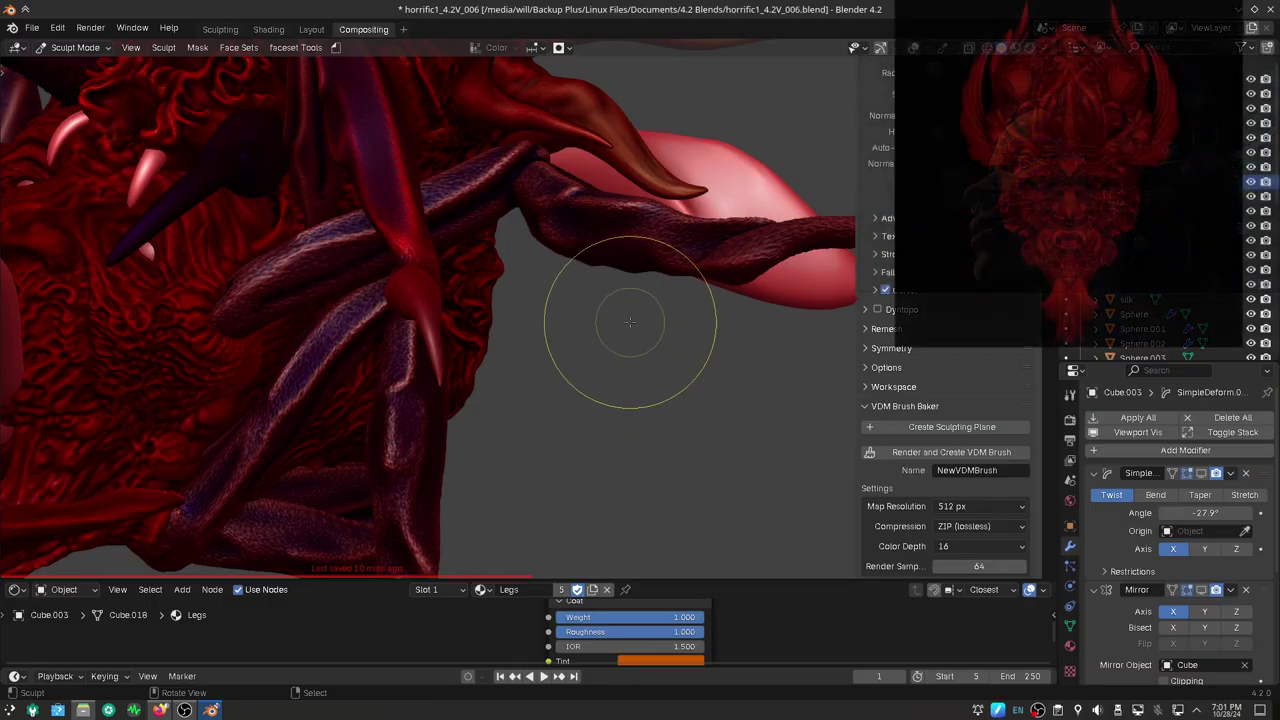
Fill the screen with the viewport, zoom toward the skull face, and try the tentacle, then undo
key(ctrl+alt+space)
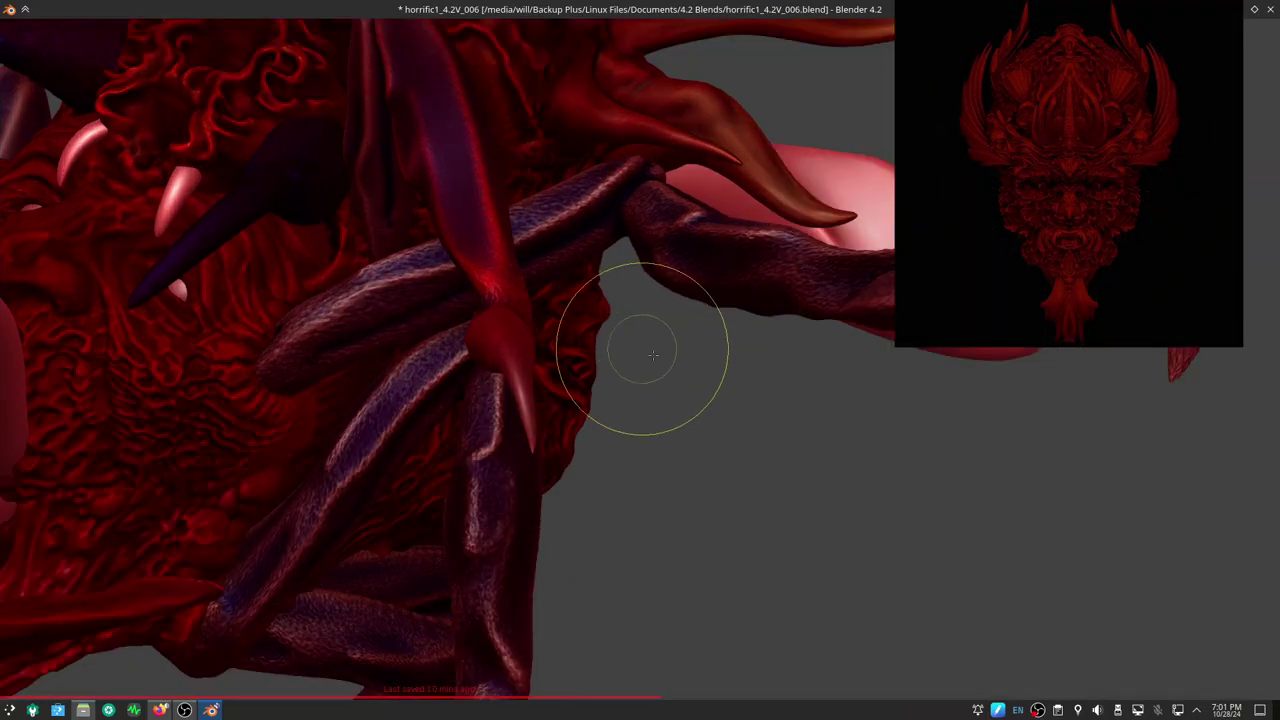
mouse_move(671, 332)
middle_down()
mouse_move(703, 423)
mouse_move(788, 436)
mouse_move(808, 343)
middle_up()
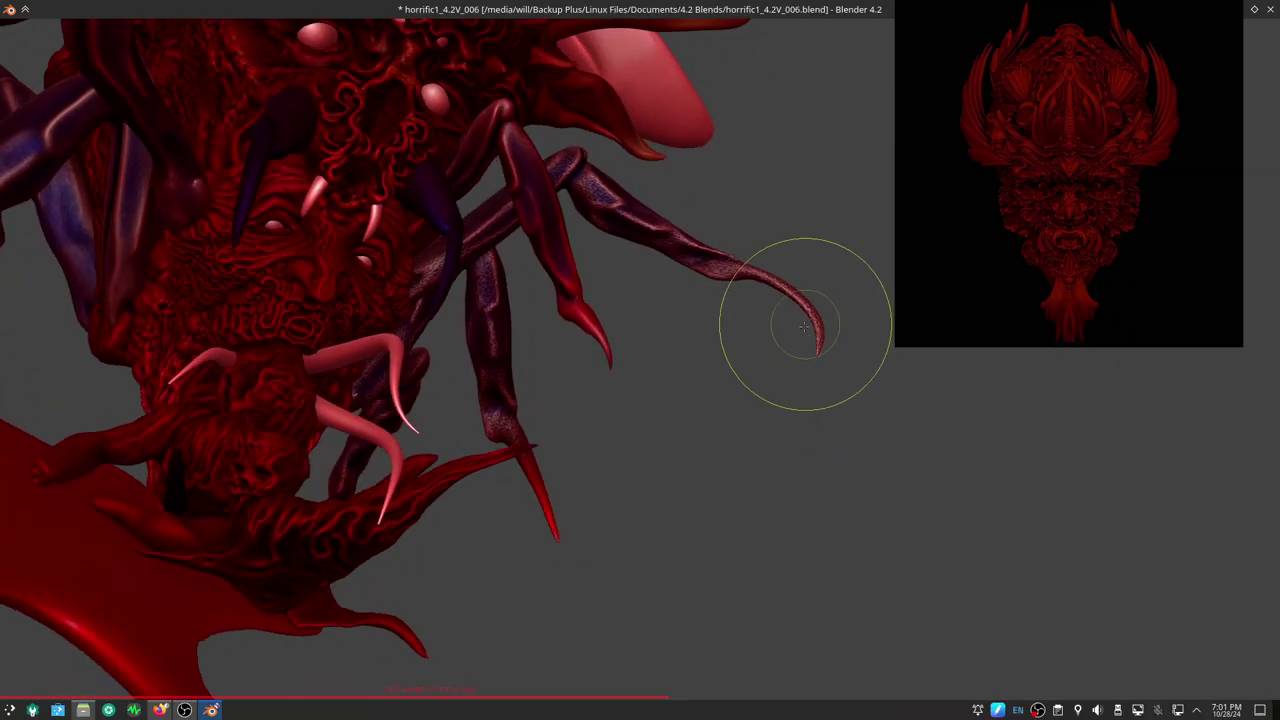
scroll(804, 327, up, 2)
scroll(810, 335, up, 2)
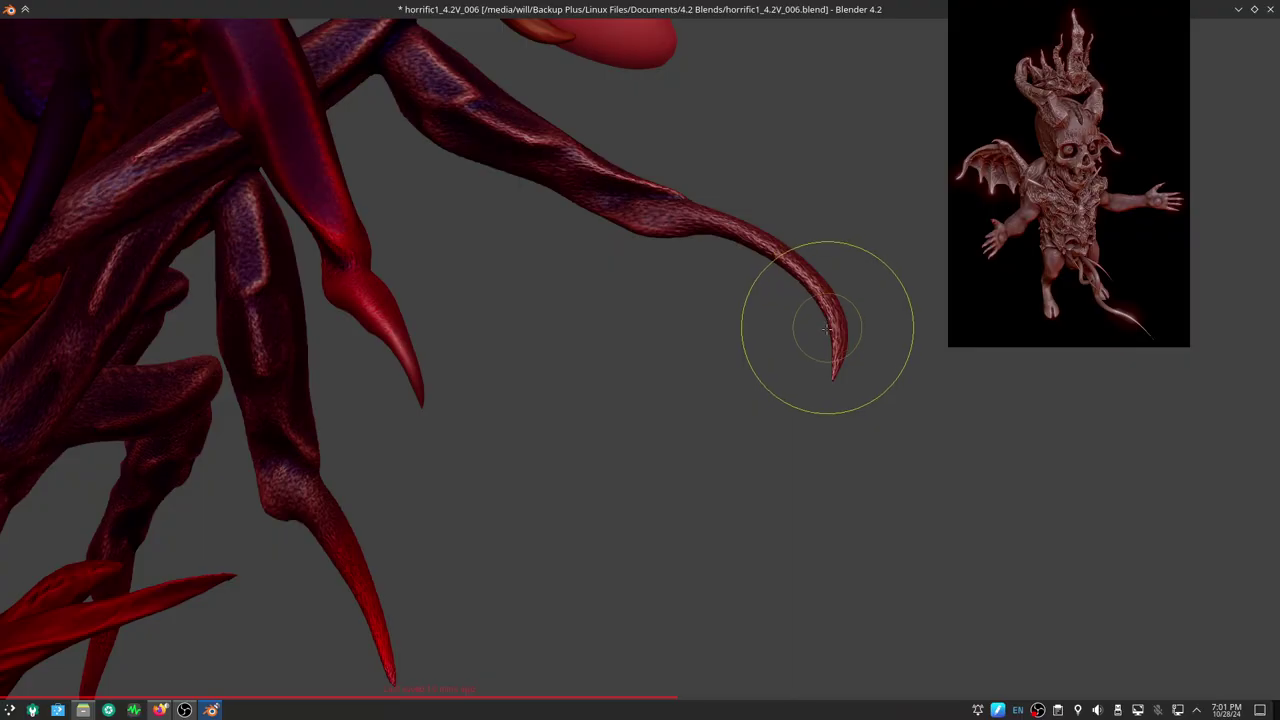
key(alt+q)
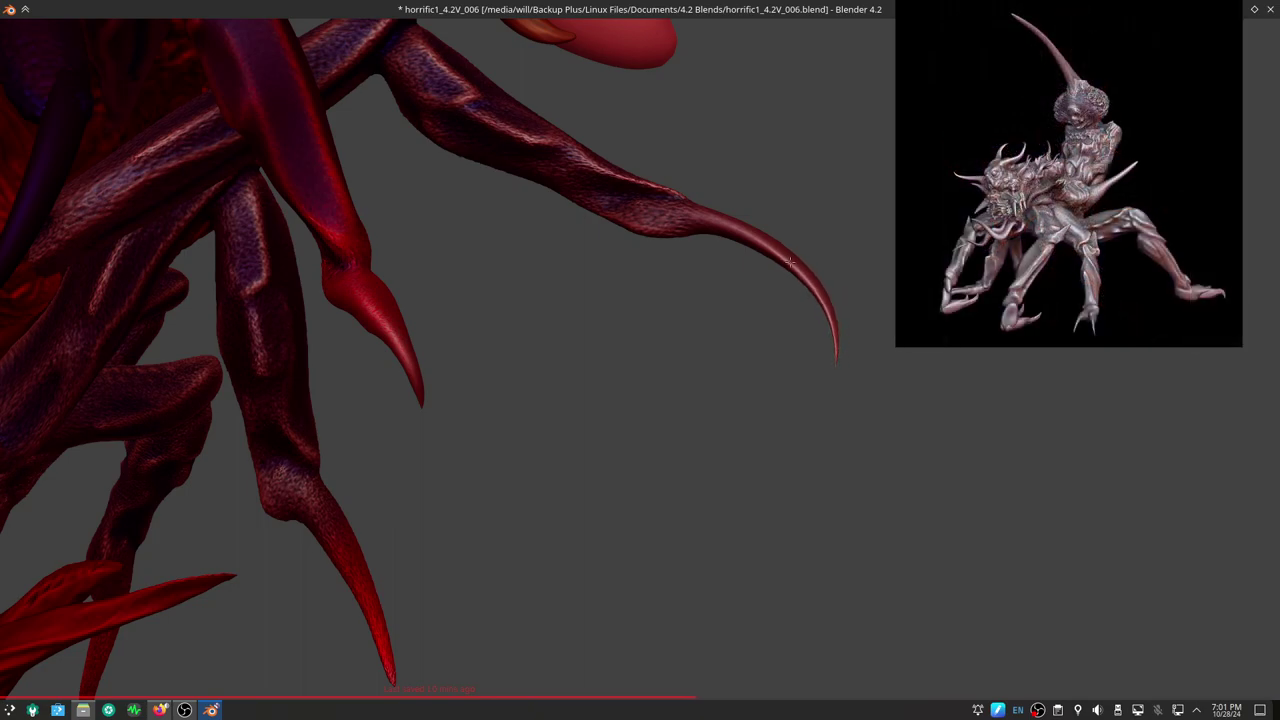
key(ctrl+z)
Orbit to the claws from below and make the claw and limb the active sculpt object
mouse_move(474, 395)
middle_down()
mouse_move(566, 440)
mouse_move(530, 423)
middle_up()
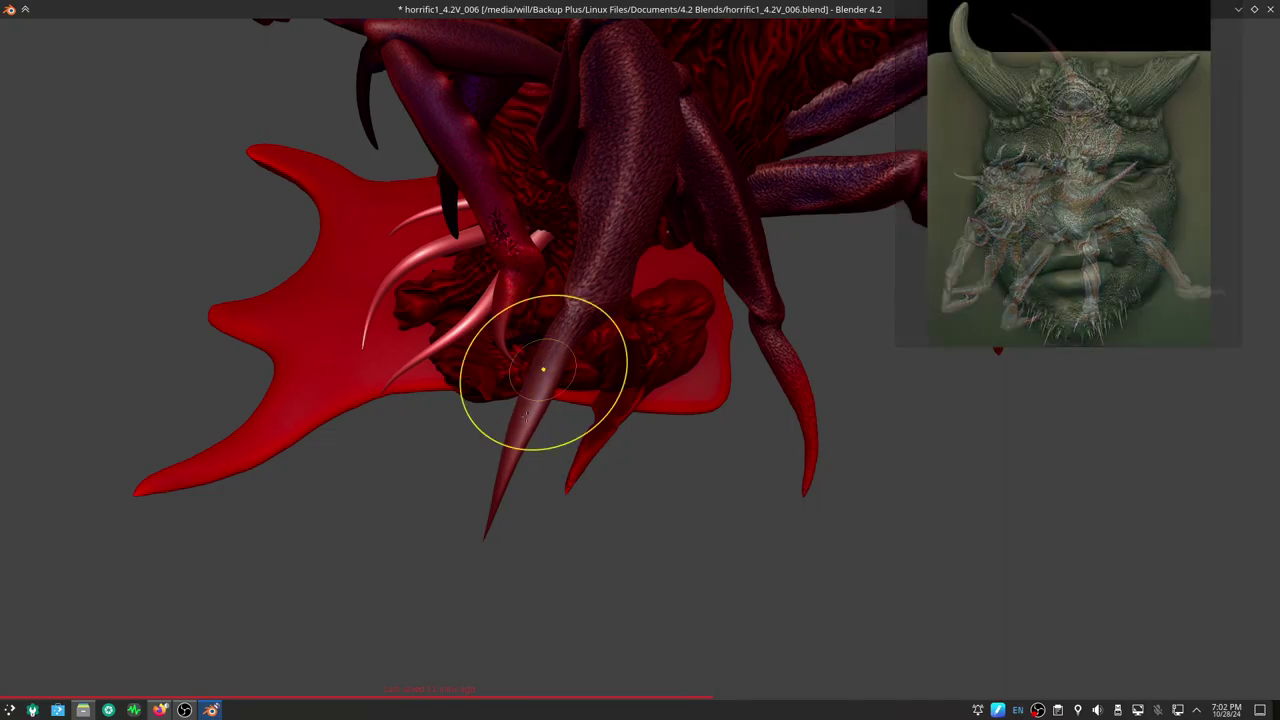
middle_drag(505, 458, 640, 403)
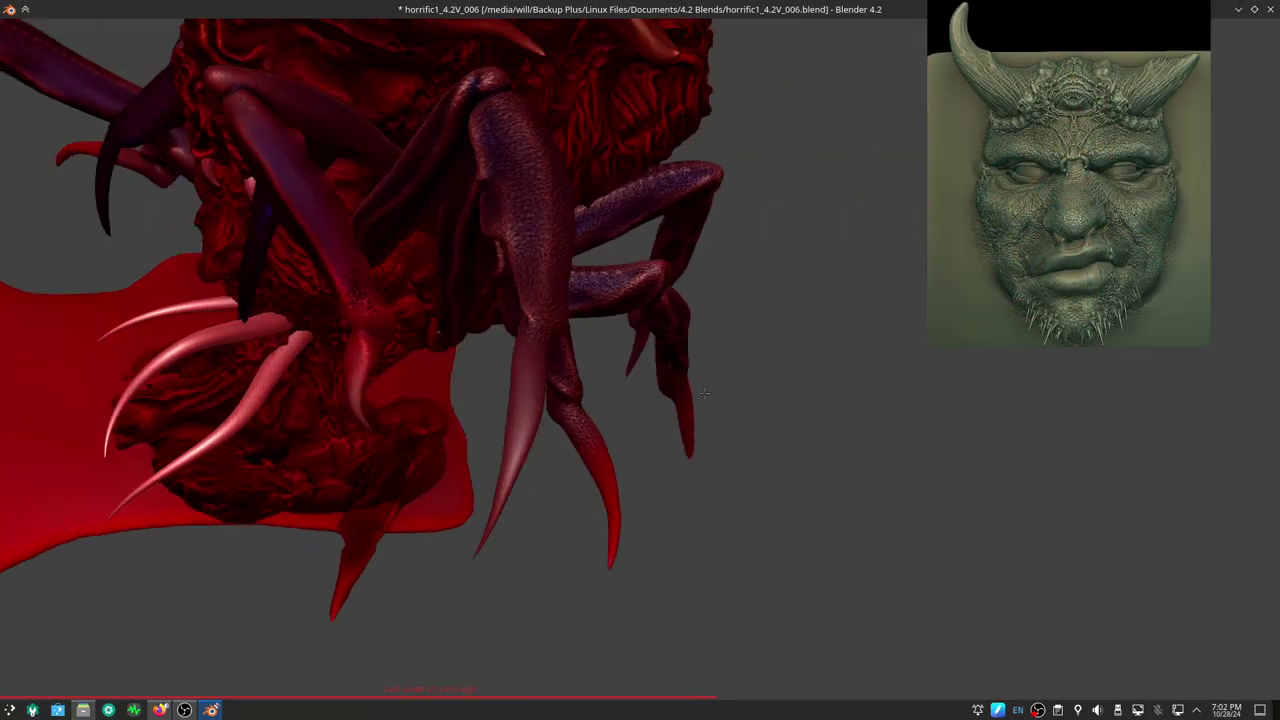
middle_drag(819, 384, 714, 371)
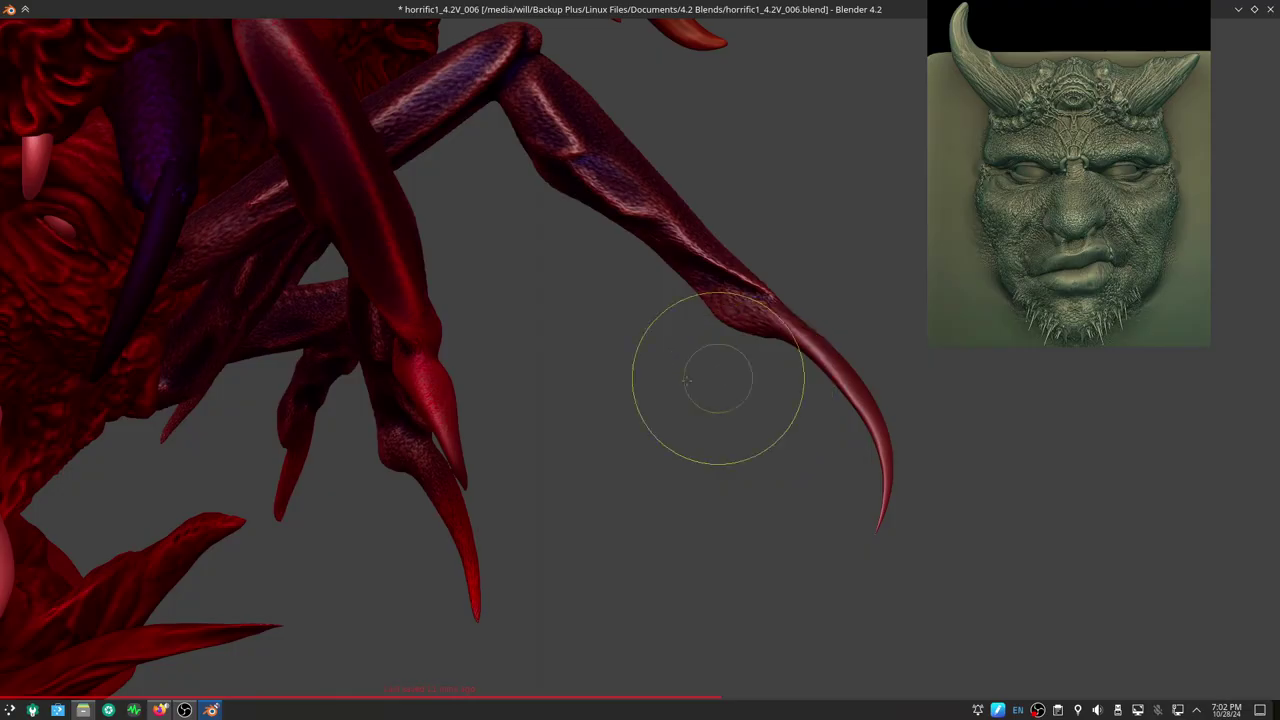
mouse_move(731, 423)
middle_down()
mouse_move(619, 484)
mouse_move(614, 428)
mouse_move(614, 510)
mouse_move(553, 475)
middle_up()
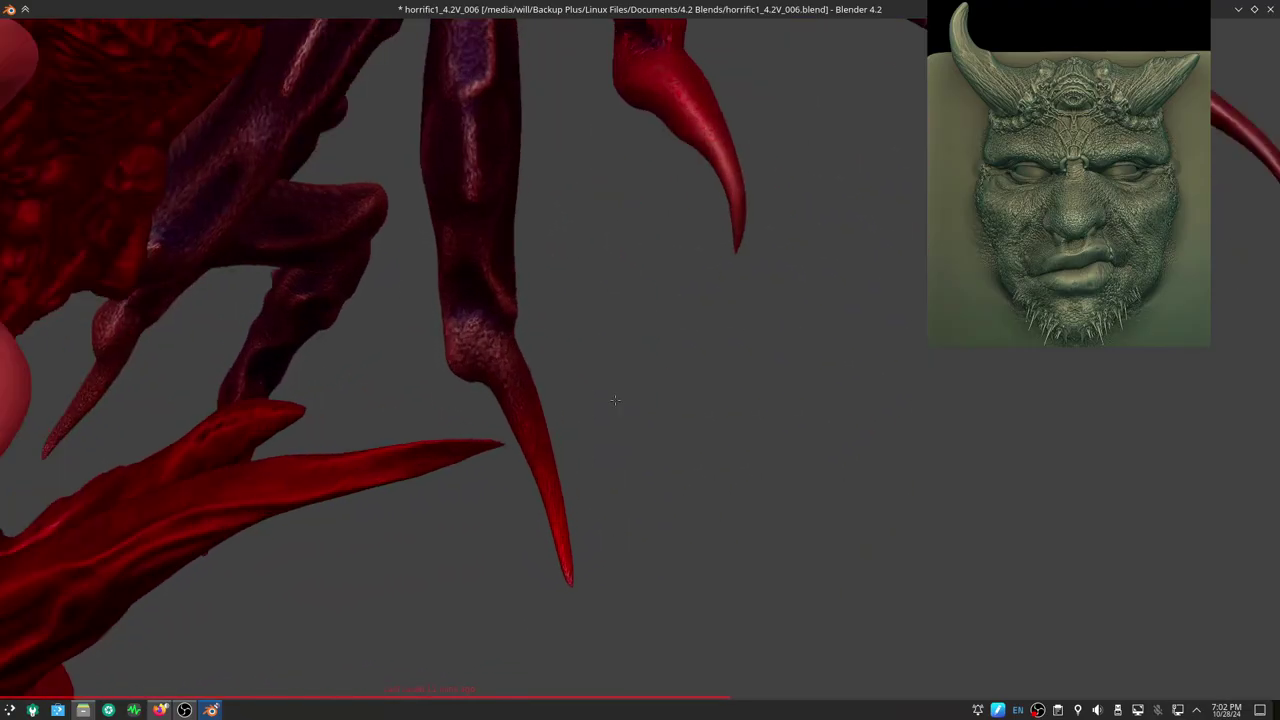
key(alt+q)
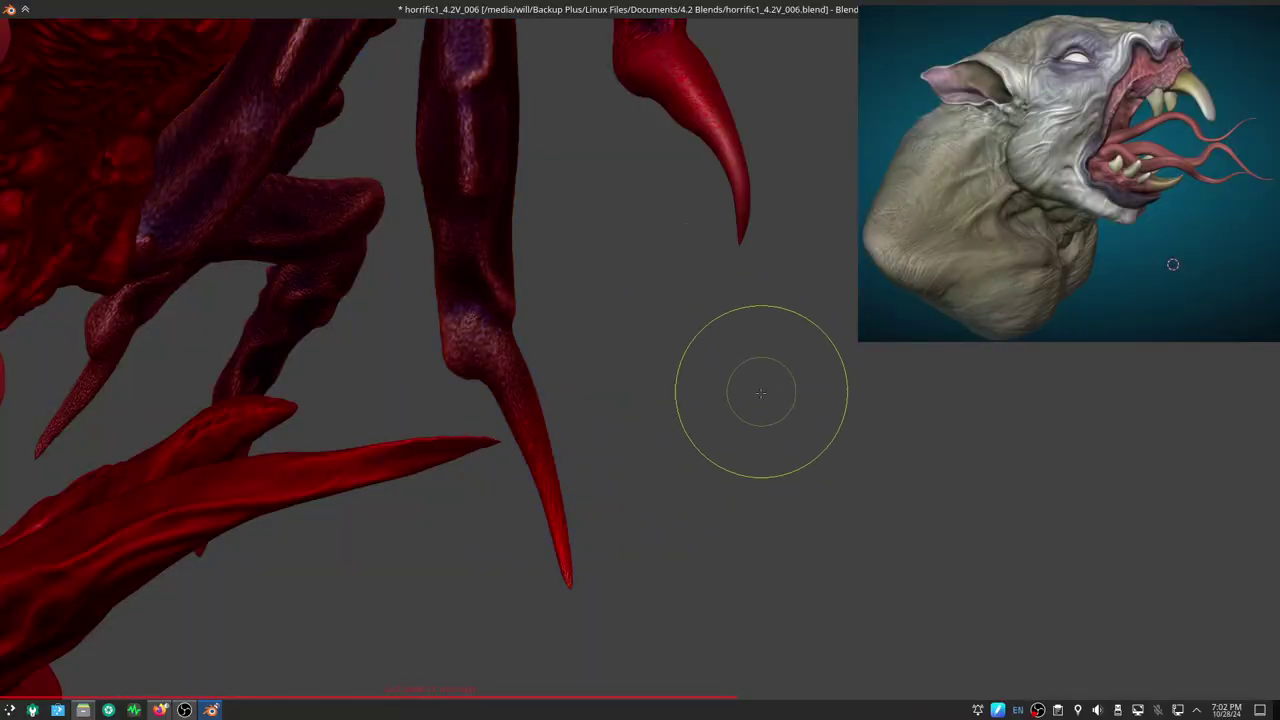
Inspect the claws and body from new angles, switching sculpting between claw objects
mouse_move(771, 357)
middle_down()
mouse_move(743, 497)
mouse_move(664, 385)
middle_up()
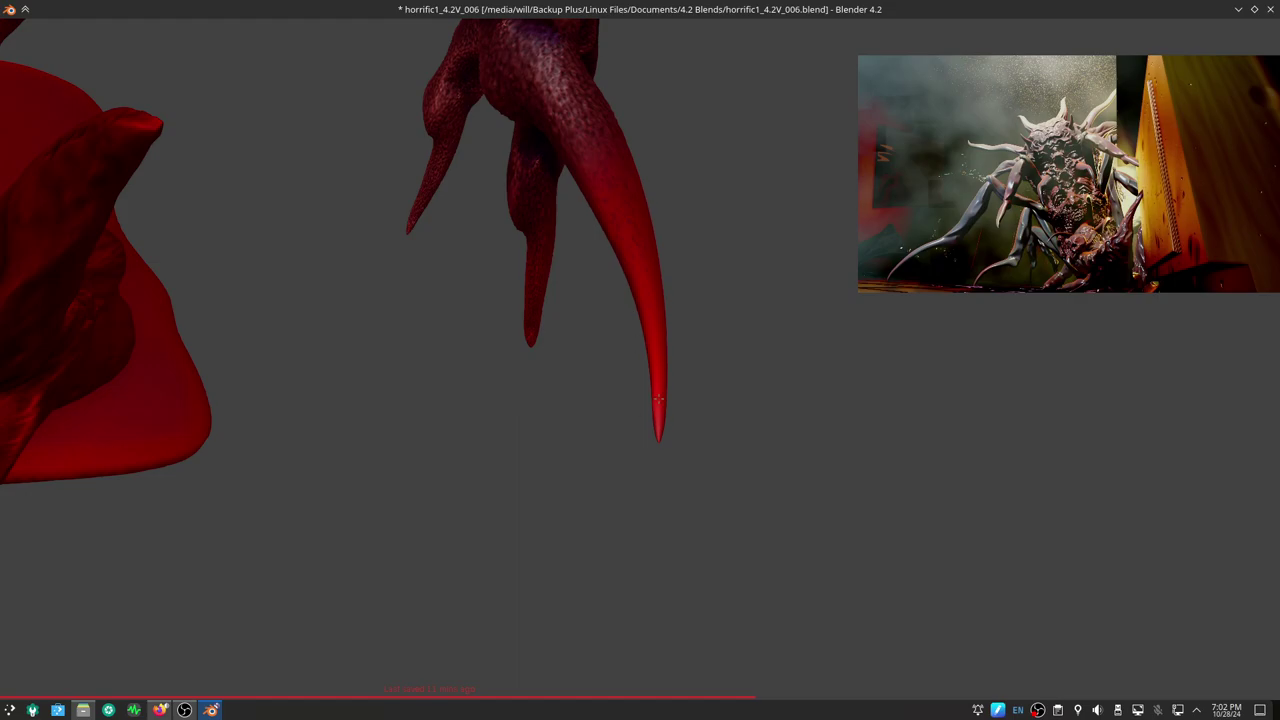
mouse_move(793, 301)
middle_down()
mouse_move(643, 363)
mouse_move(608, 482)
mouse_move(600, 363)
mouse_move(689, 444)
middle_up()
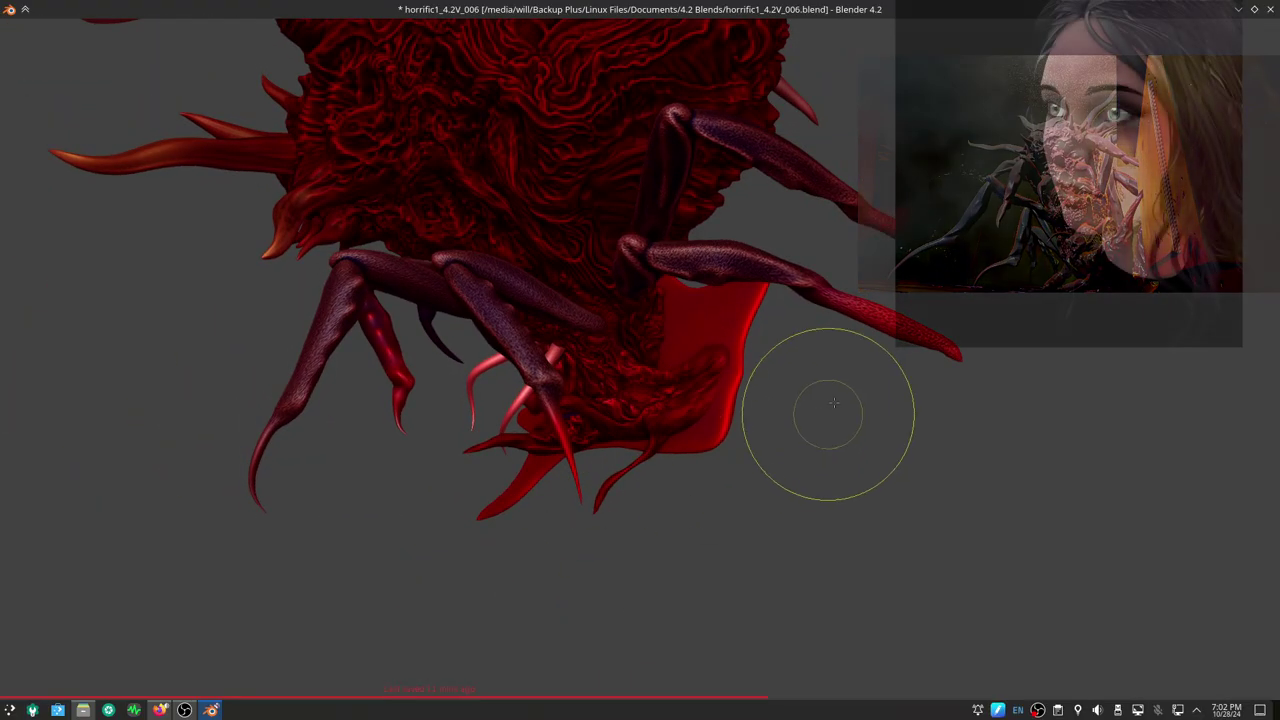
mouse_move(820, 414)
middle_down()
mouse_move(711, 409)
mouse_move(822, 444)
middle_up()
key(alt+q)
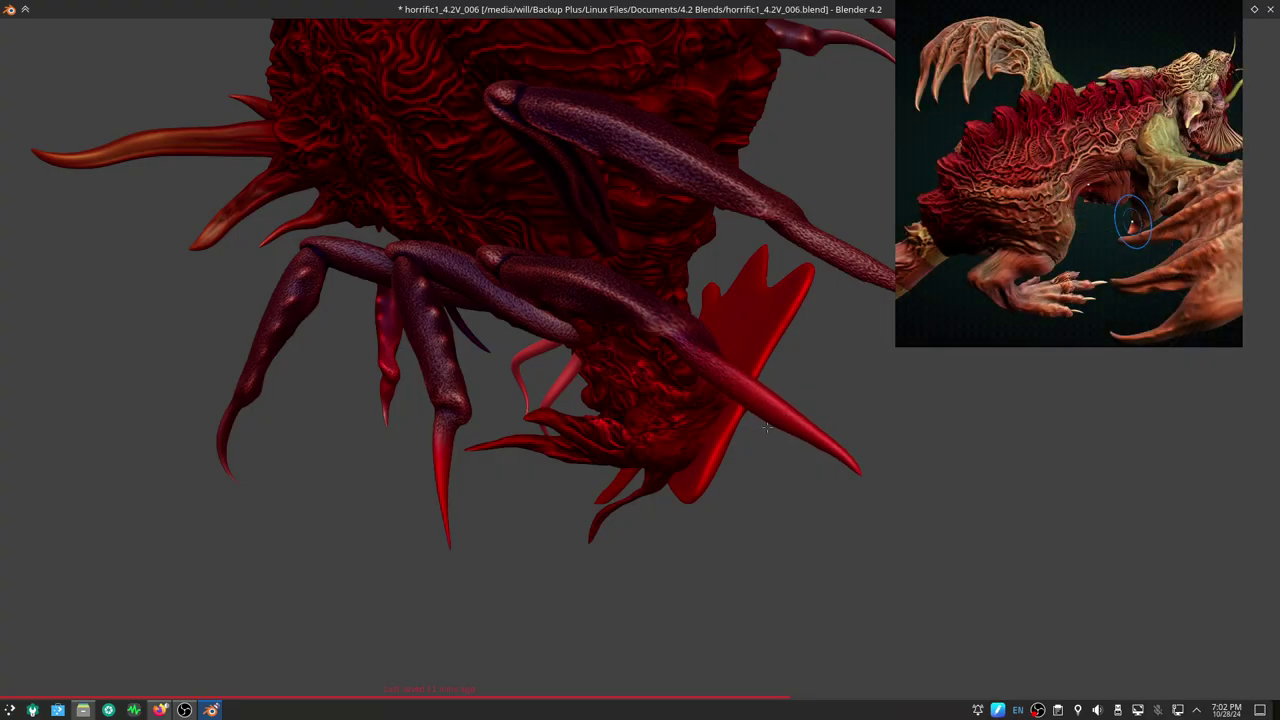
middle_drag(766, 427, 797, 452)
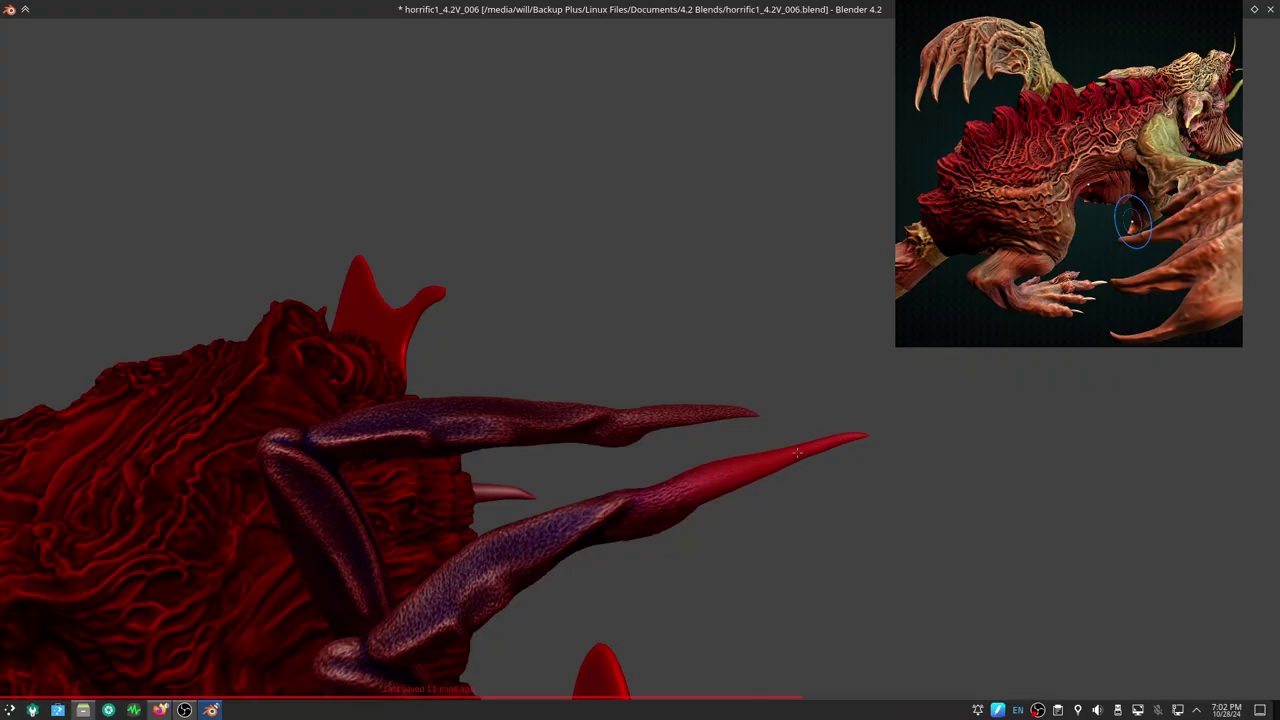
key(alt+q)
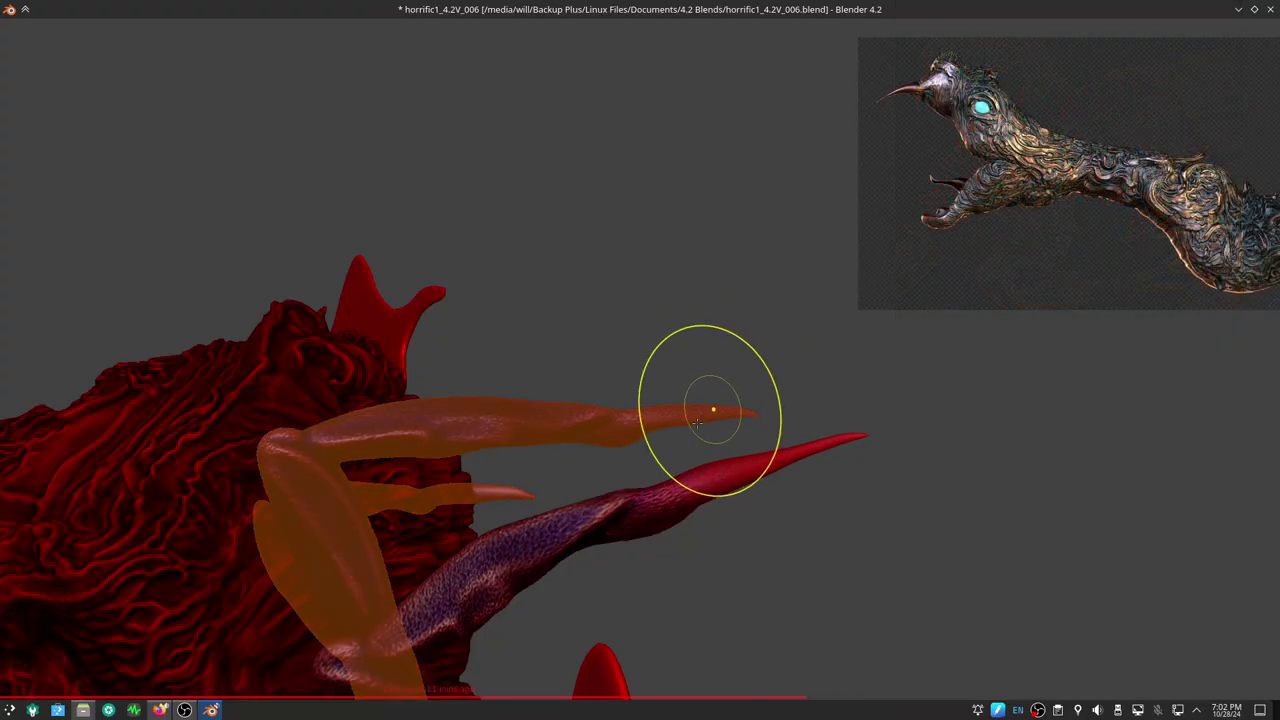
Orbit around the claws to the blood pool and tentacles, then activate the claw object
middle_drag(717, 428, 738, 404)
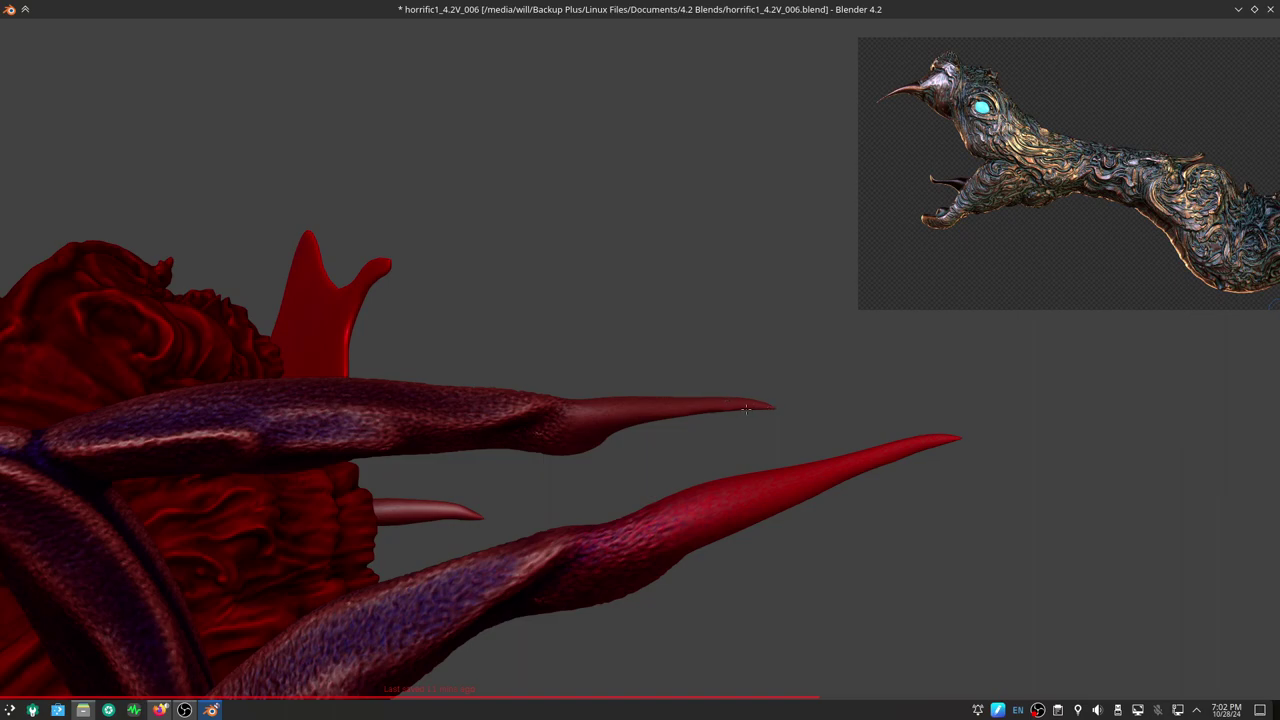
mouse_move(778, 408)
middle_down()
mouse_move(726, 606)
mouse_move(702, 315)
mouse_move(685, 406)
mouse_move(620, 329)
mouse_move(633, 240)
mouse_move(715, 175)
mouse_move(849, 377)
mouse_move(686, 443)
mouse_move(657, 414)
mouse_move(662, 301)
mouse_move(641, 377)
middle_up()
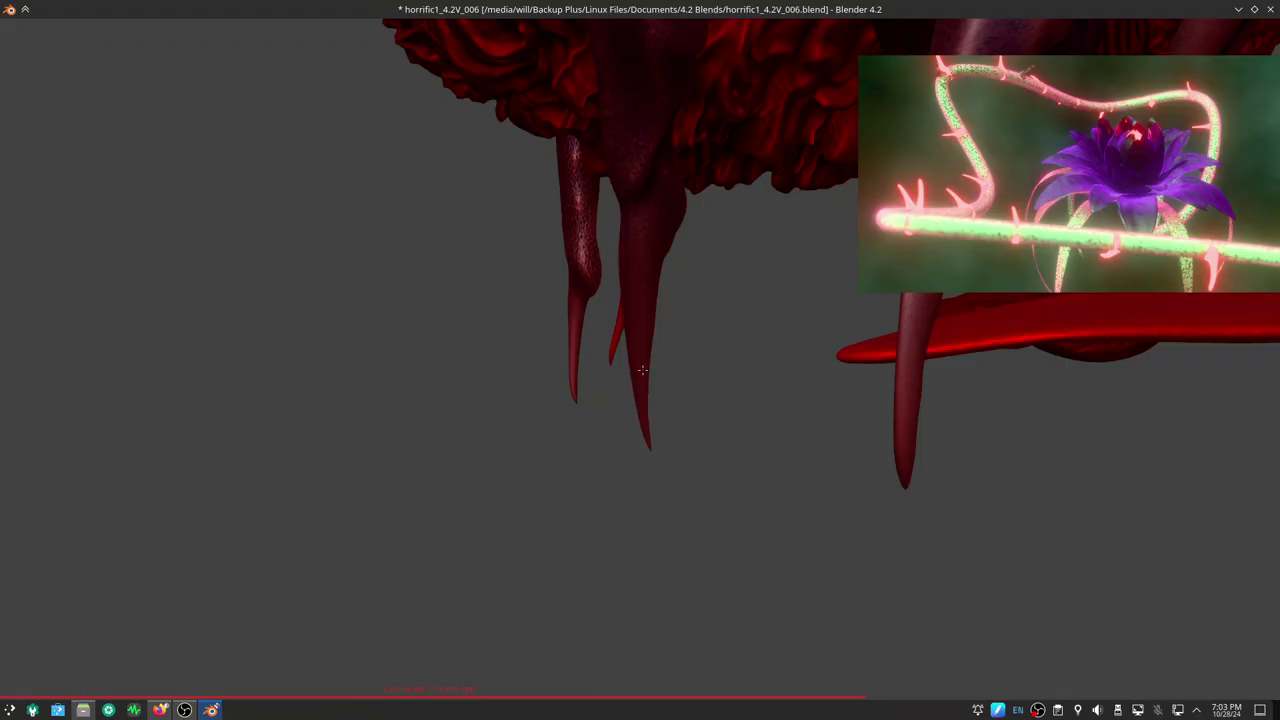
mouse_move(642, 298)
middle_down()
mouse_move(912, 400)
mouse_move(543, 596)
mouse_move(709, 551)
mouse_move(814, 434)
mouse_move(643, 433)
mouse_move(498, 496)
middle_up()
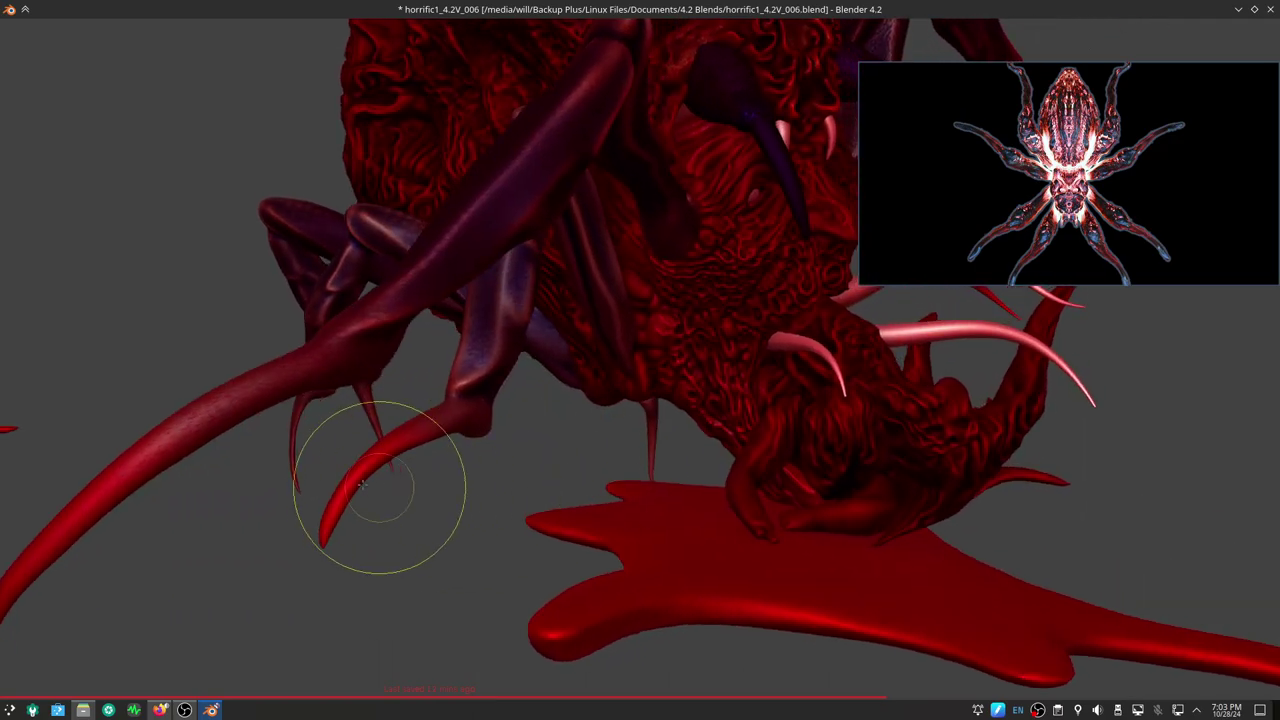
key(alt+q)
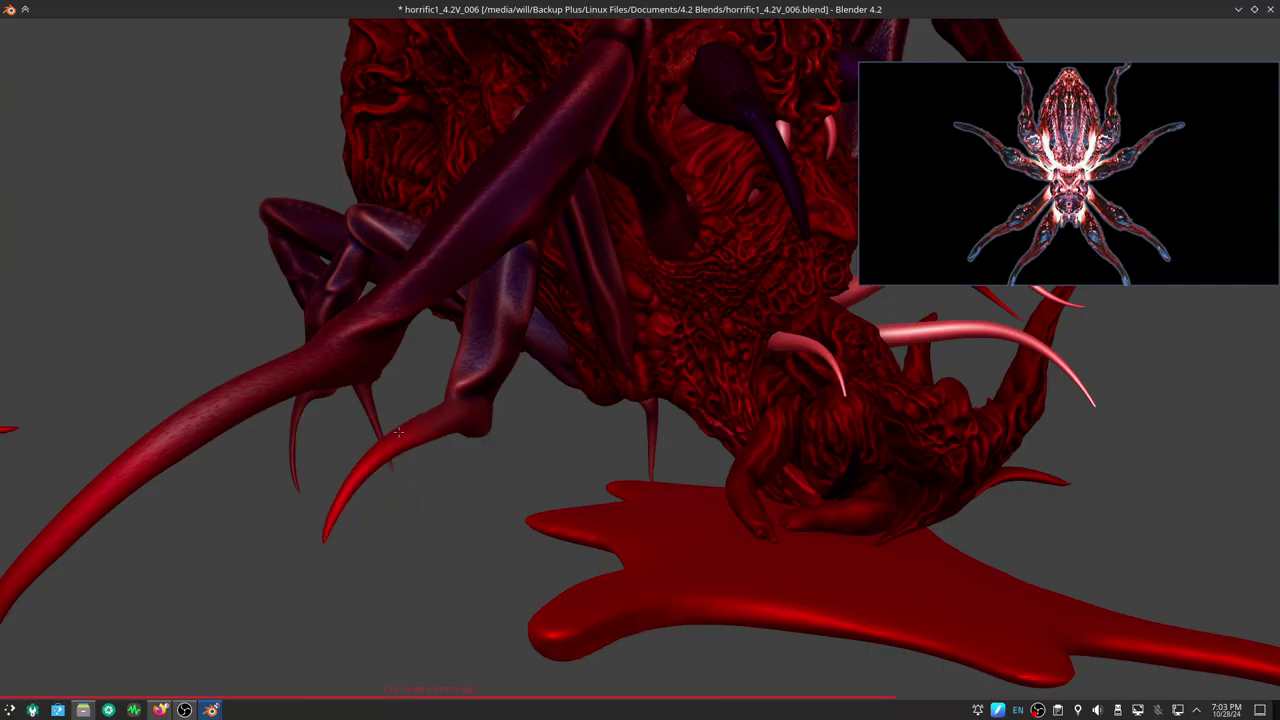
View the blood pool from above and switch sculpting to the leg object
scroll(491, 349, down, 4)
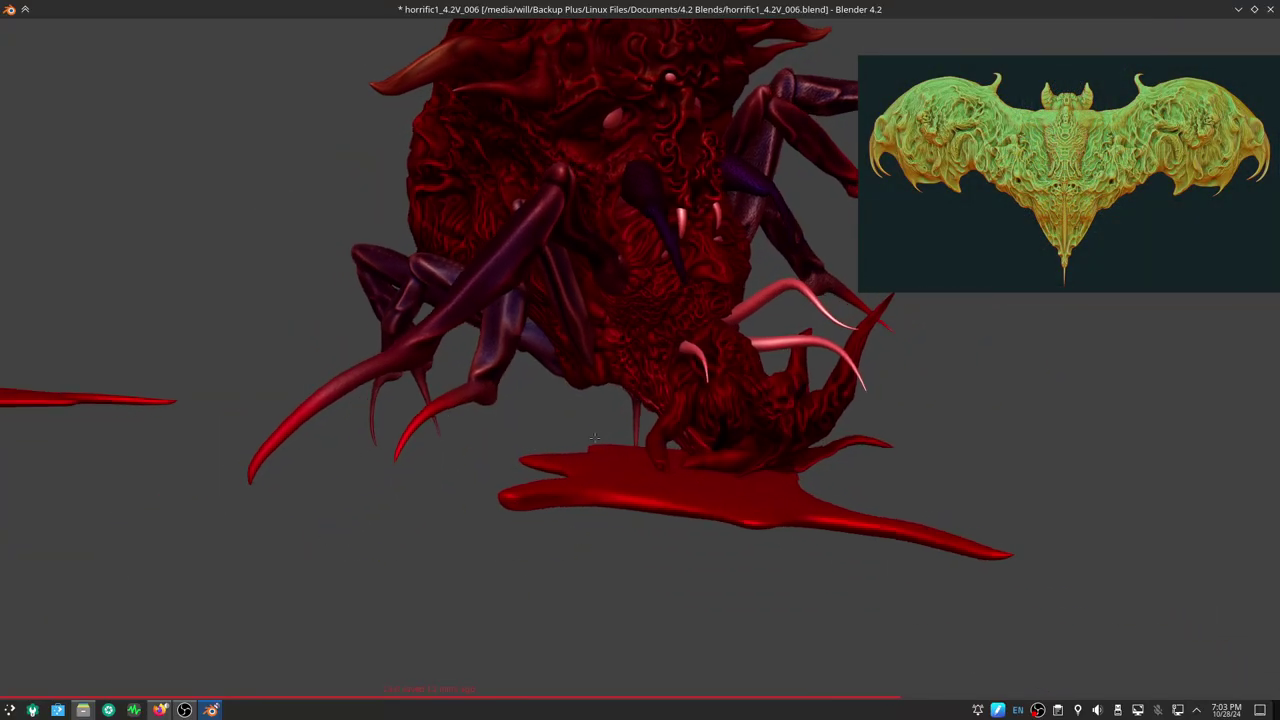
mouse_move(594, 438)
middle_down()
mouse_move(393, 497)
mouse_move(455, 454)
mouse_move(329, 414)
middle_up()
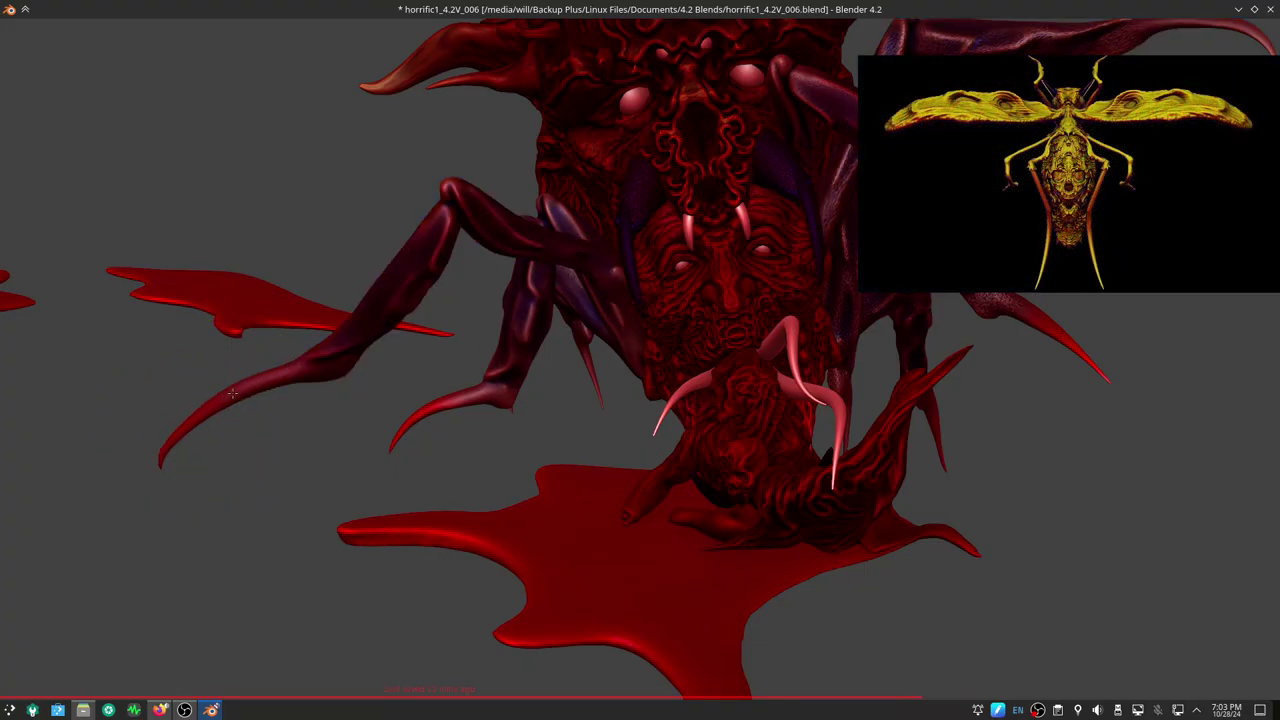
mouse_move(424, 427)
middle_down()
mouse_move(443, 457)
mouse_move(814, 400)
mouse_move(768, 387)
mouse_move(945, 398)
middle_up()
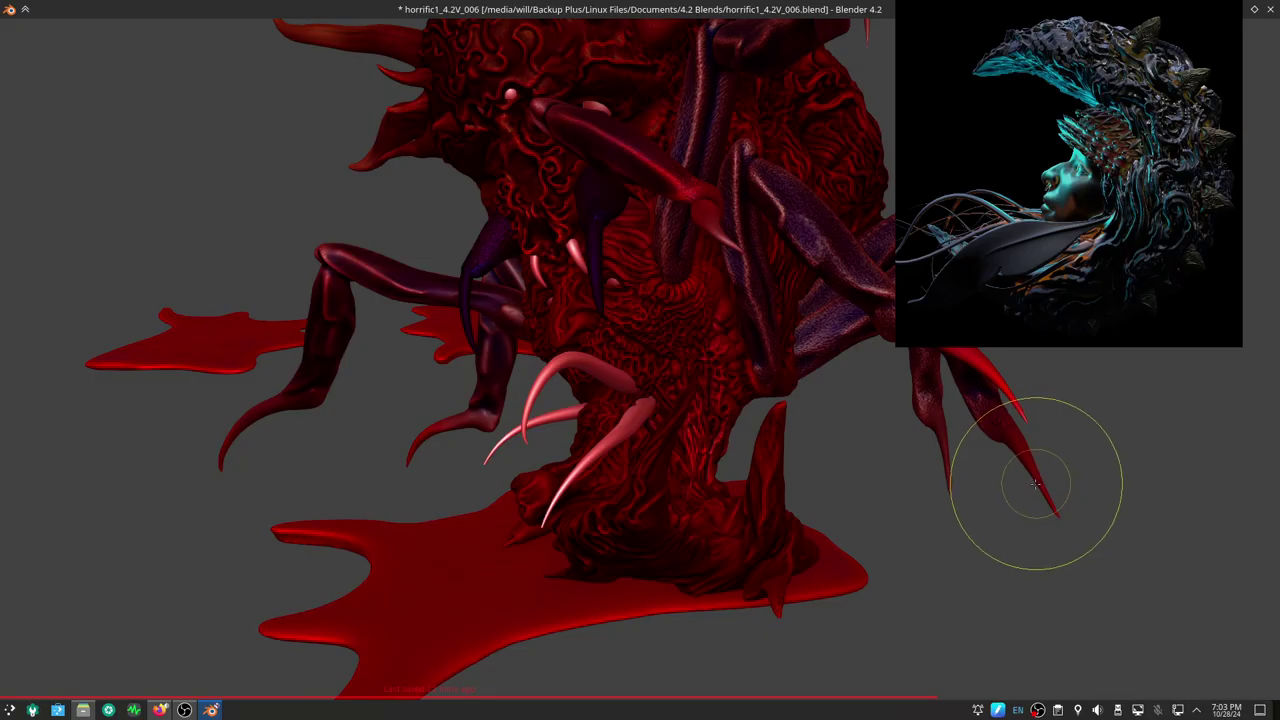
key(alt+q)
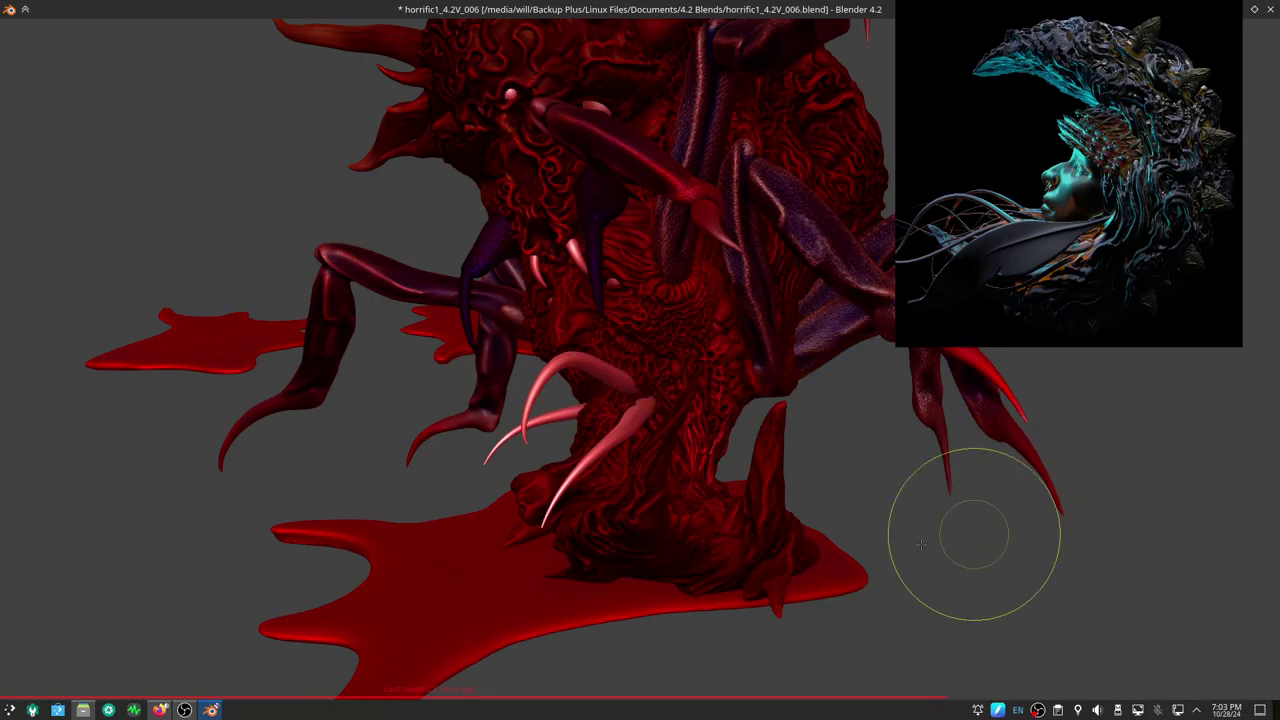
Zoom in close on the creature's head, then pull back to see the whole creature
scroll(921, 543, up, 5)
middle_drag(921, 543, 922, 424)
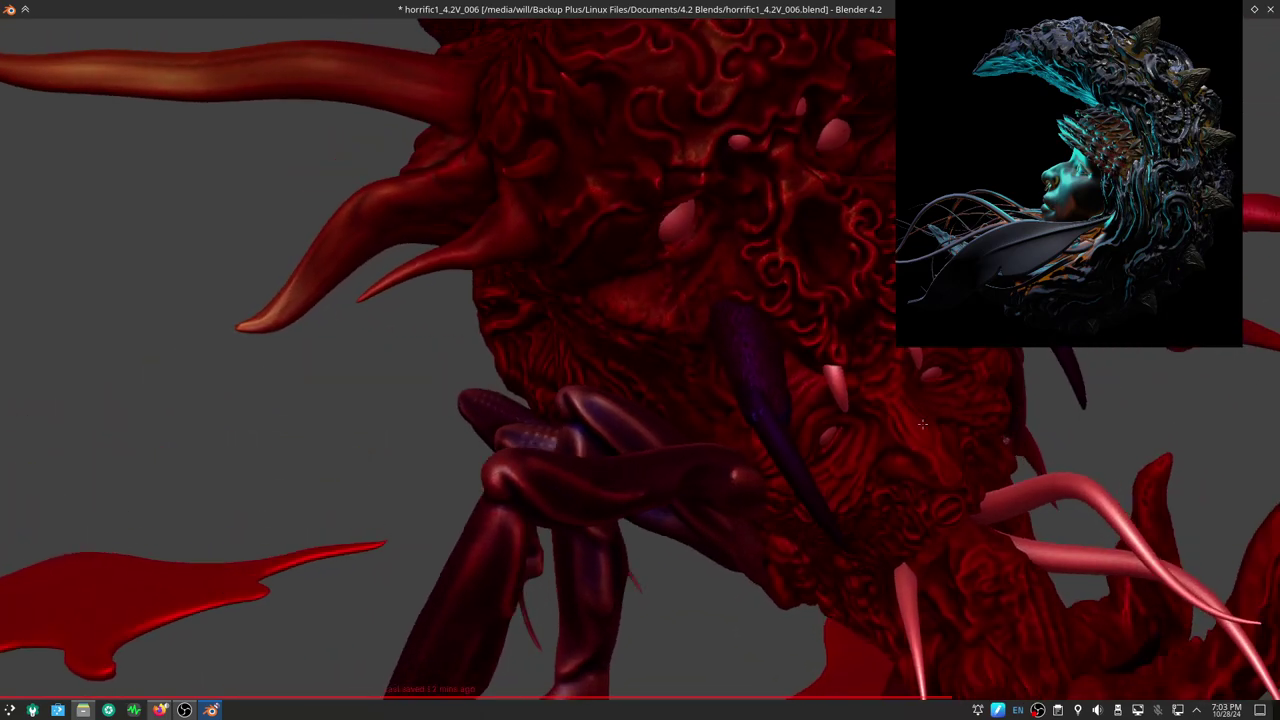
scroll(922, 424, down, 2)
scroll(760, 330, down, 3)
mouse_move(766, 400)
middle_down()
mouse_move(851, 487)
mouse_move(740, 455)
mouse_move(728, 400)
middle_up()
Join the node editor into the 3D view and maximize the 3D view
key(ctrl+alt+space)
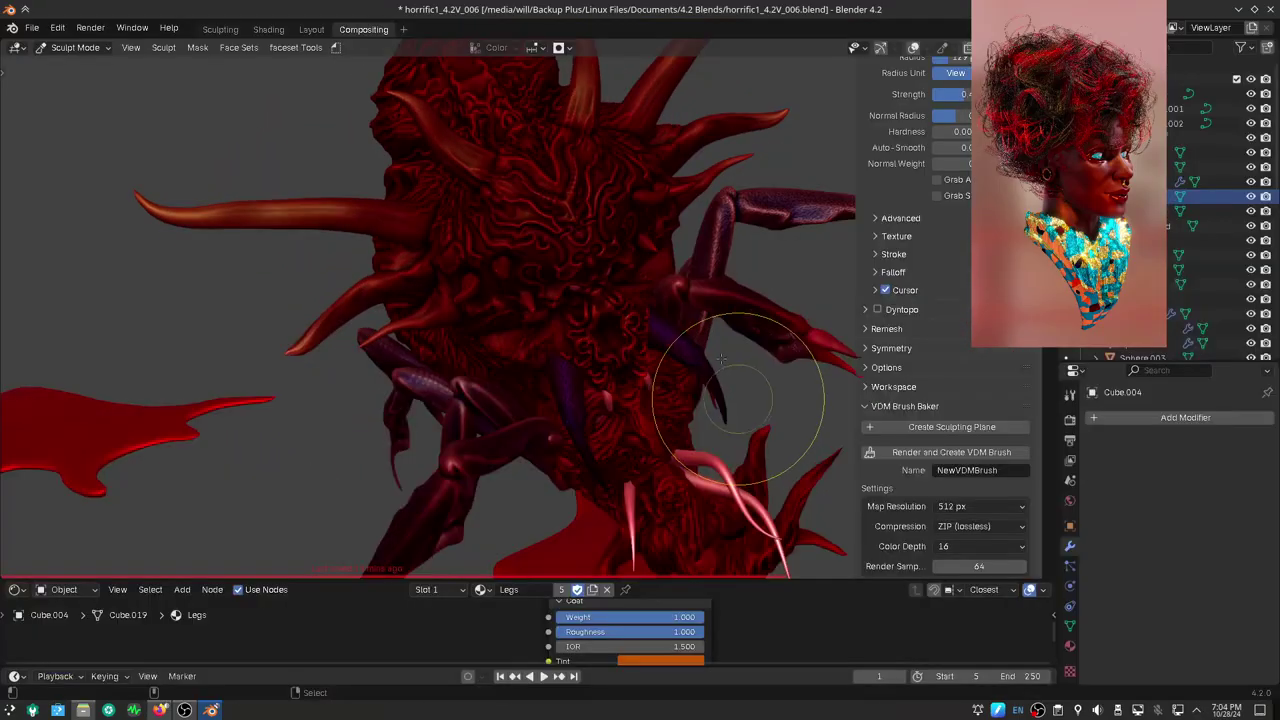
right_click(731, 579)
click(726, 612)
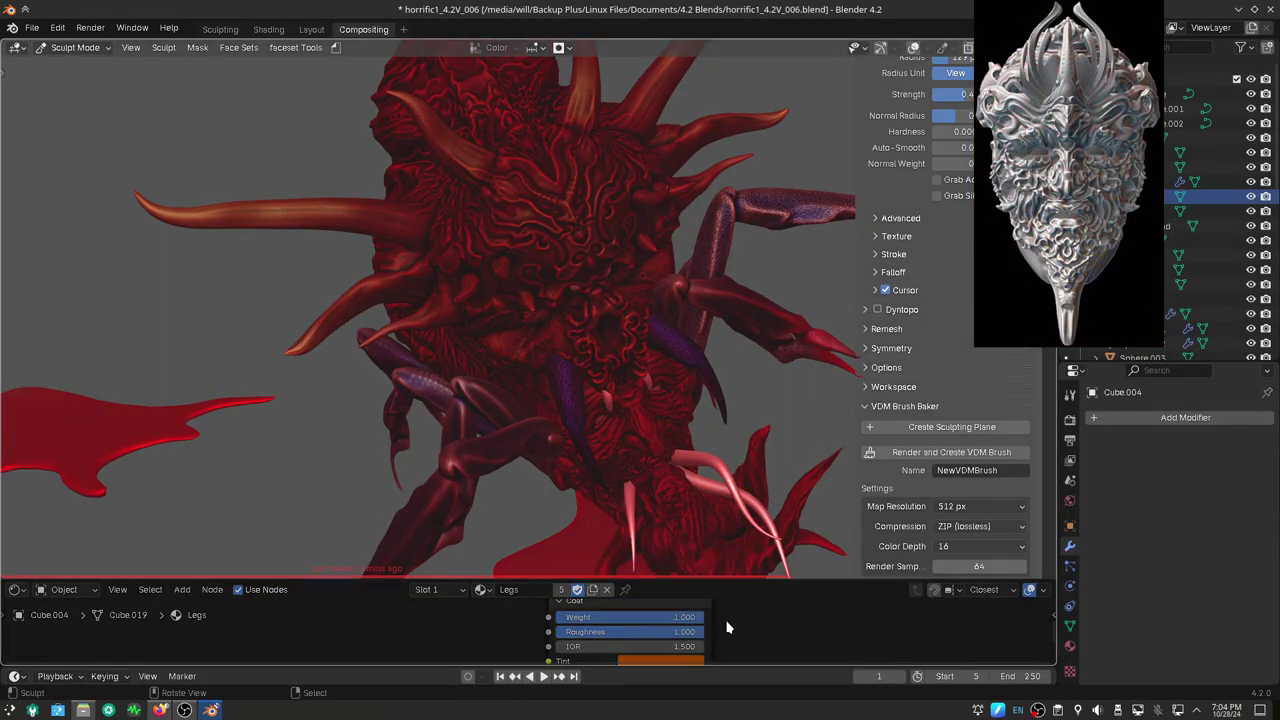
click(727, 627)
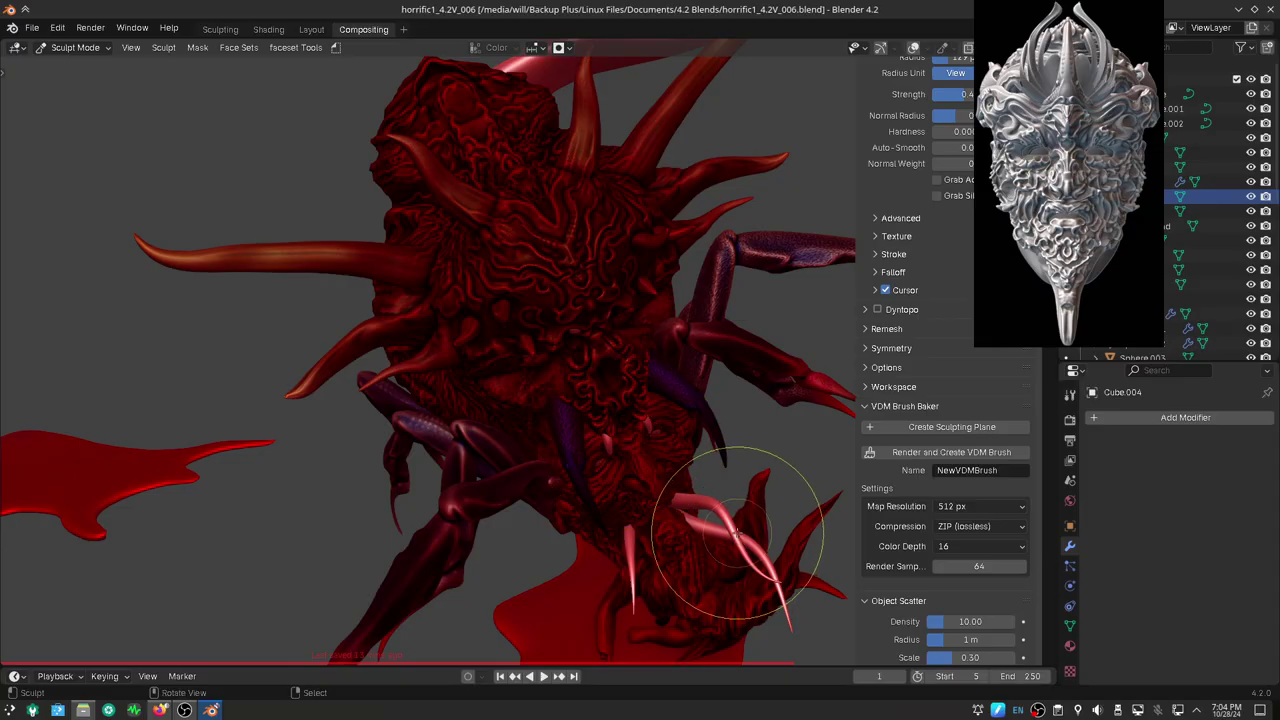
key(ctrl+space)
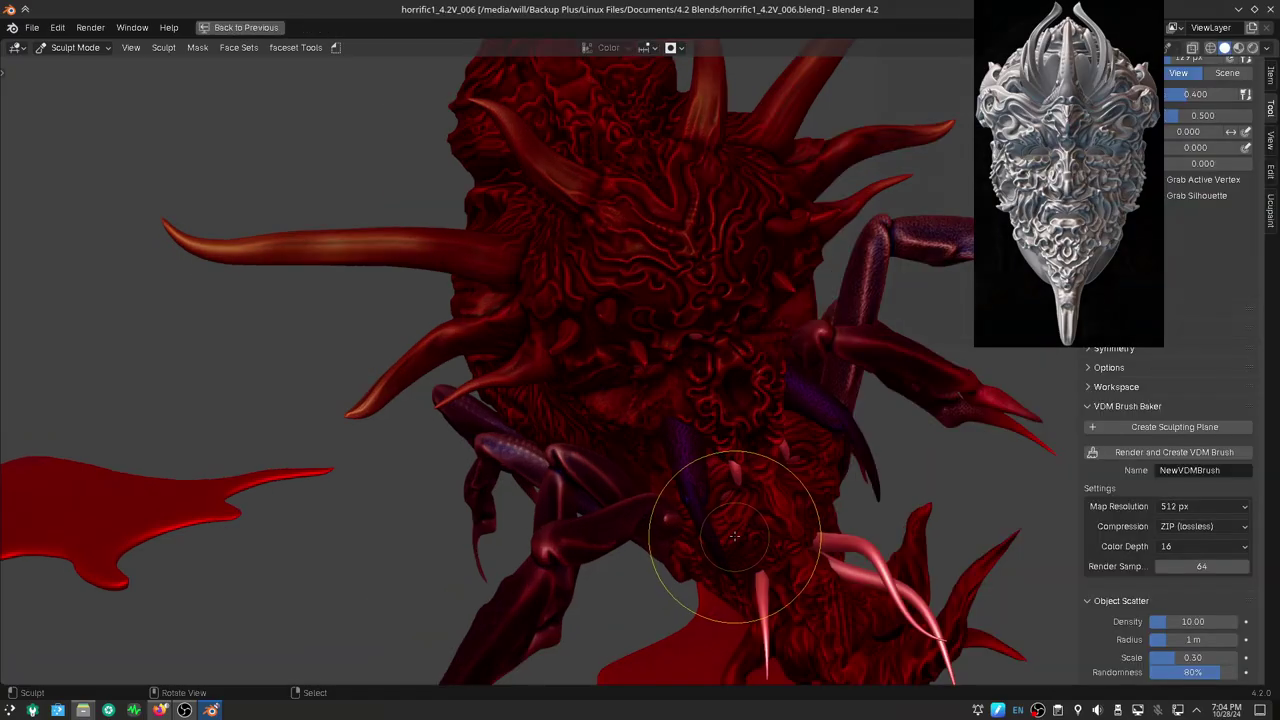
Sculpt along the upper-right tentacle and enable the modifiers' viewport display
mouse_move(771, 457)
middle_down()
mouse_move(660, 412)
mouse_move(599, 368)
mouse_move(652, 411)
mouse_move(679, 376)
mouse_move(299, 487)
middle_up()
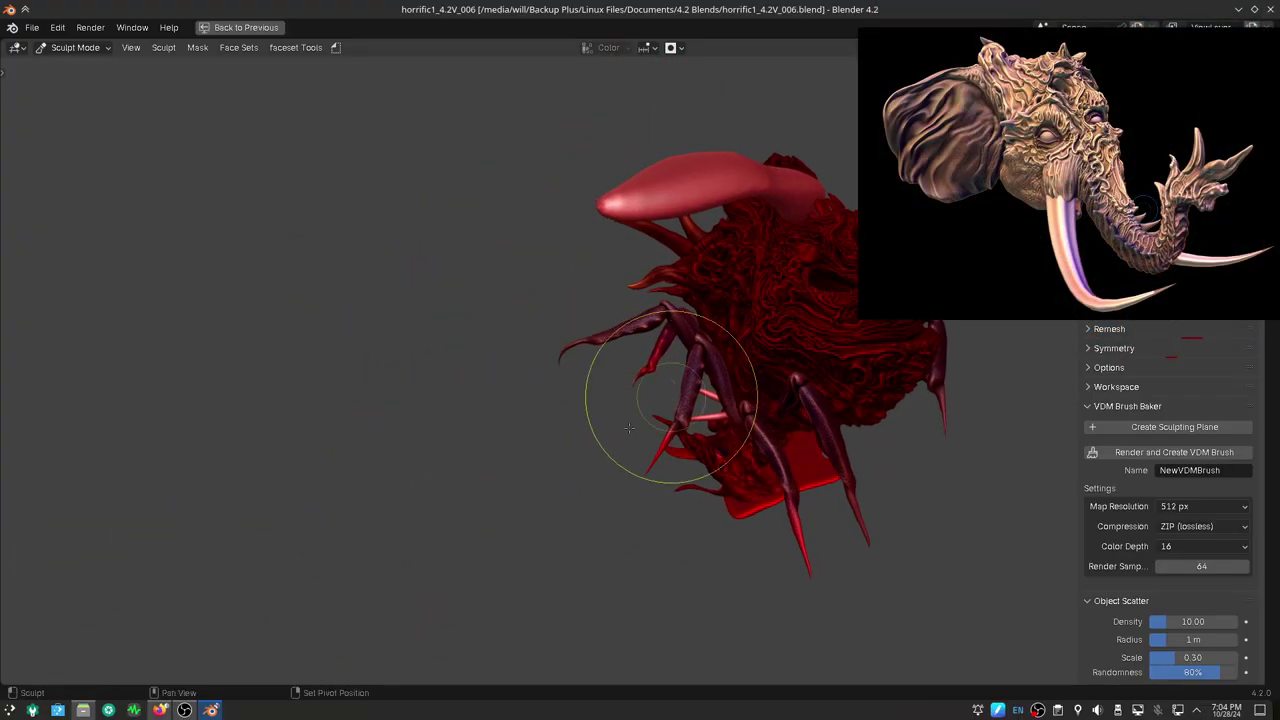
mouse_move(628, 428)
middle_down()
mouse_move(613, 565)
mouse_move(661, 465)
mouse_move(853, 310)
mouse_move(776, 268)
mouse_move(704, 325)
mouse_move(717, 318)
middle_up()
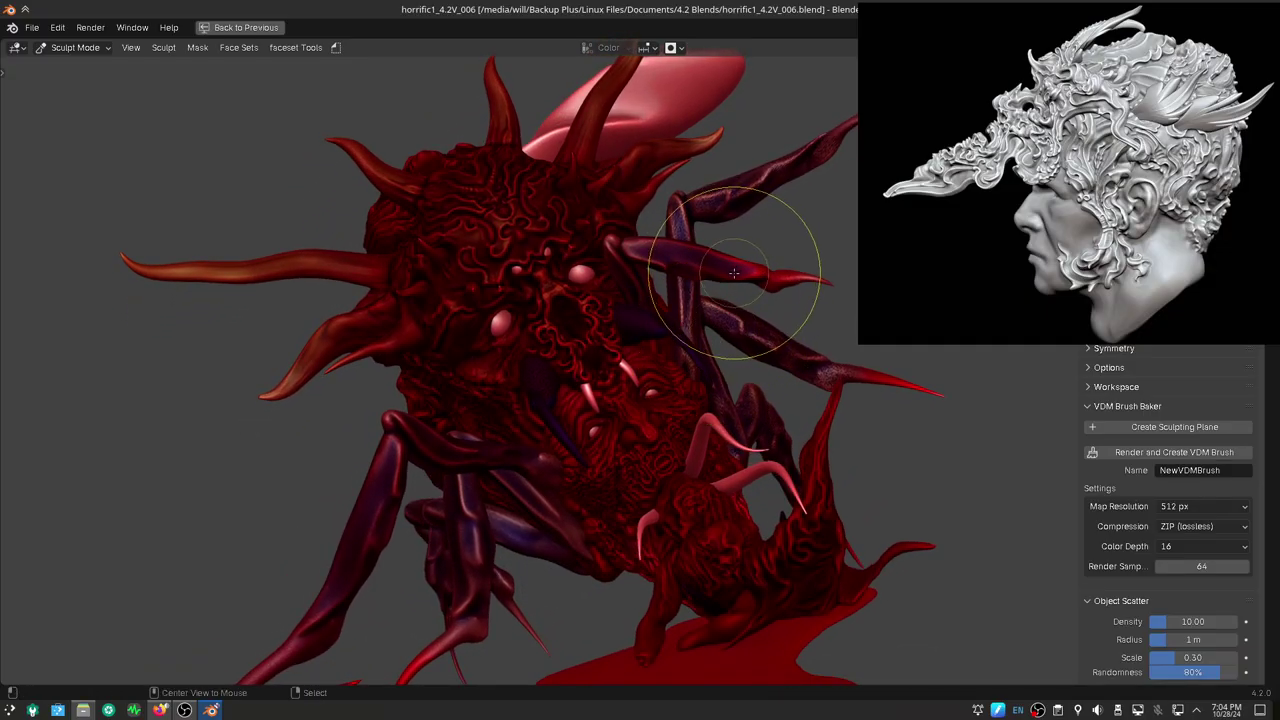
drag(734, 272, 731, 281)
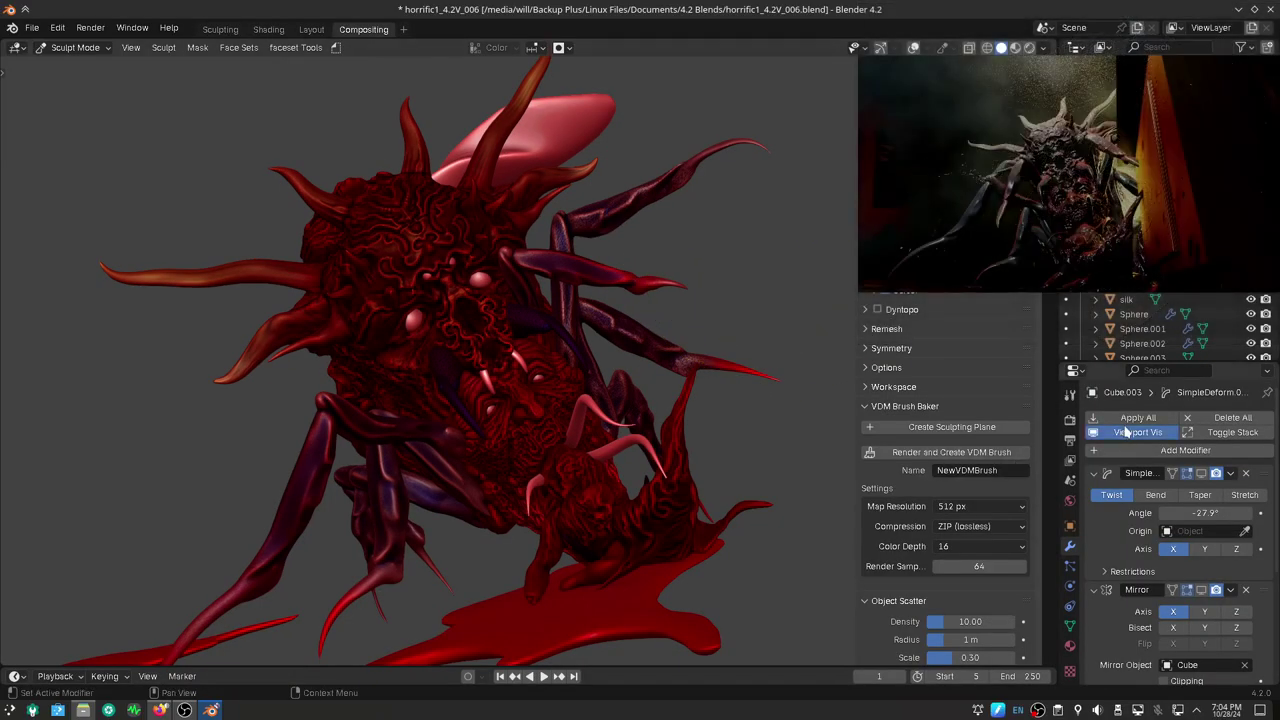
click(1126, 432)
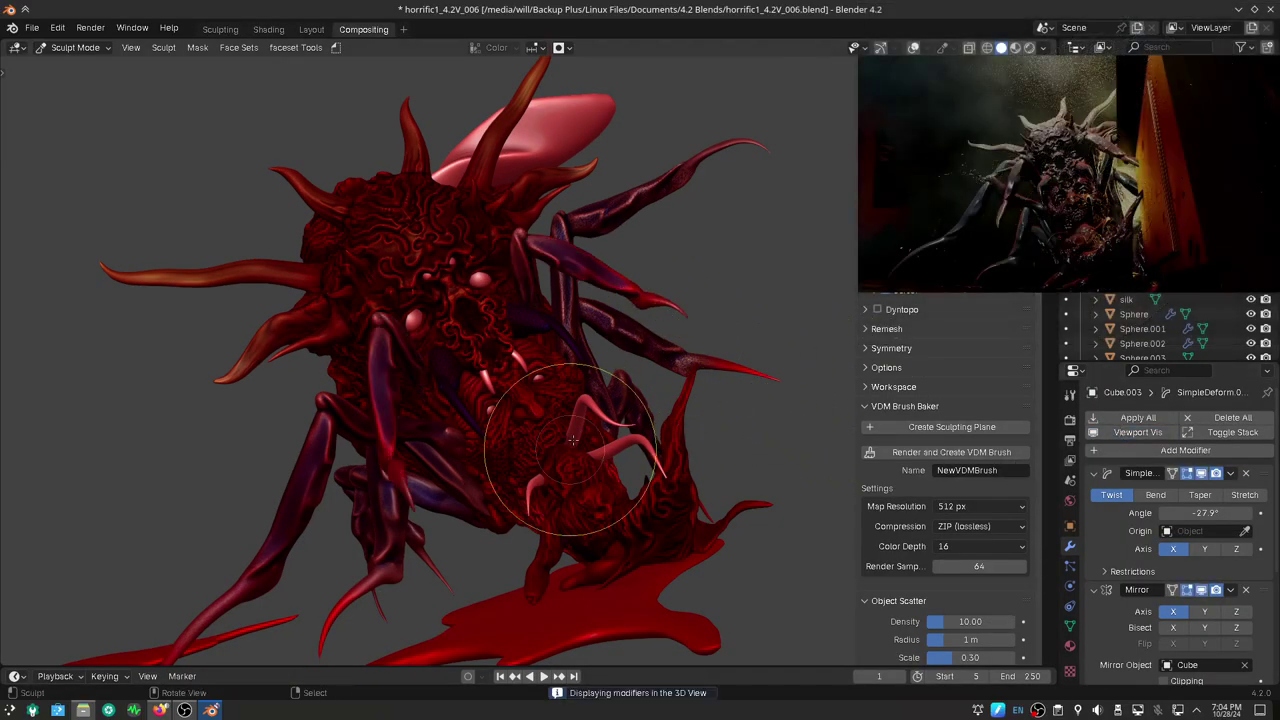
mouse_move(573, 440)
middle_down()
mouse_move(677, 375)
mouse_move(598, 446)
mouse_move(594, 420)
middle_up()
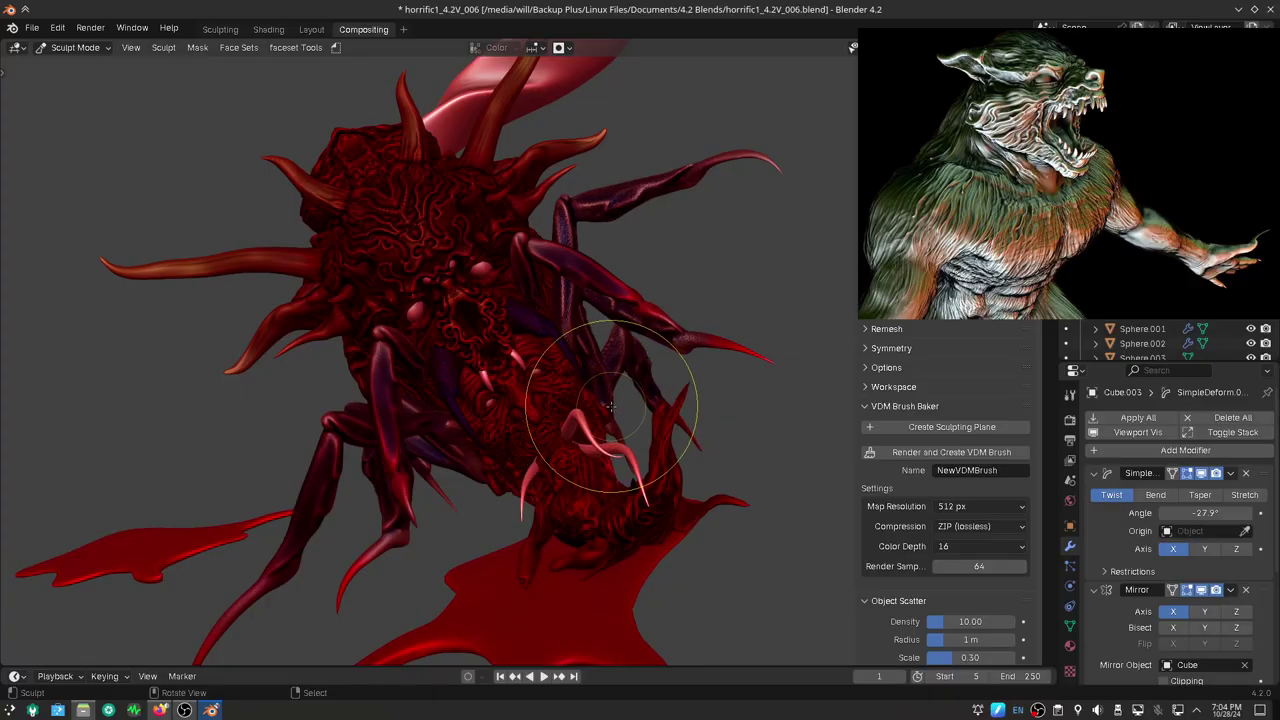
Pick the Paint brush, enable inverted Cavity auto-masking, and choose red from the palette
key(t)
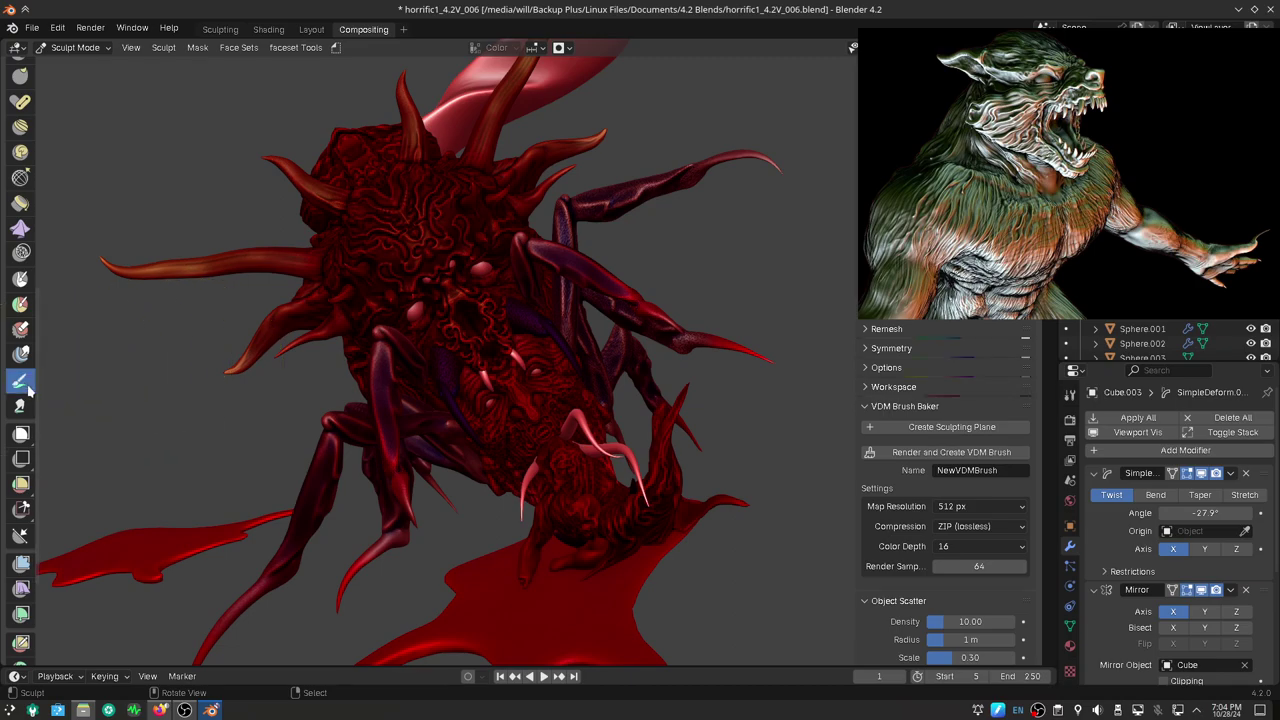
click(27, 388)
click(560, 47)
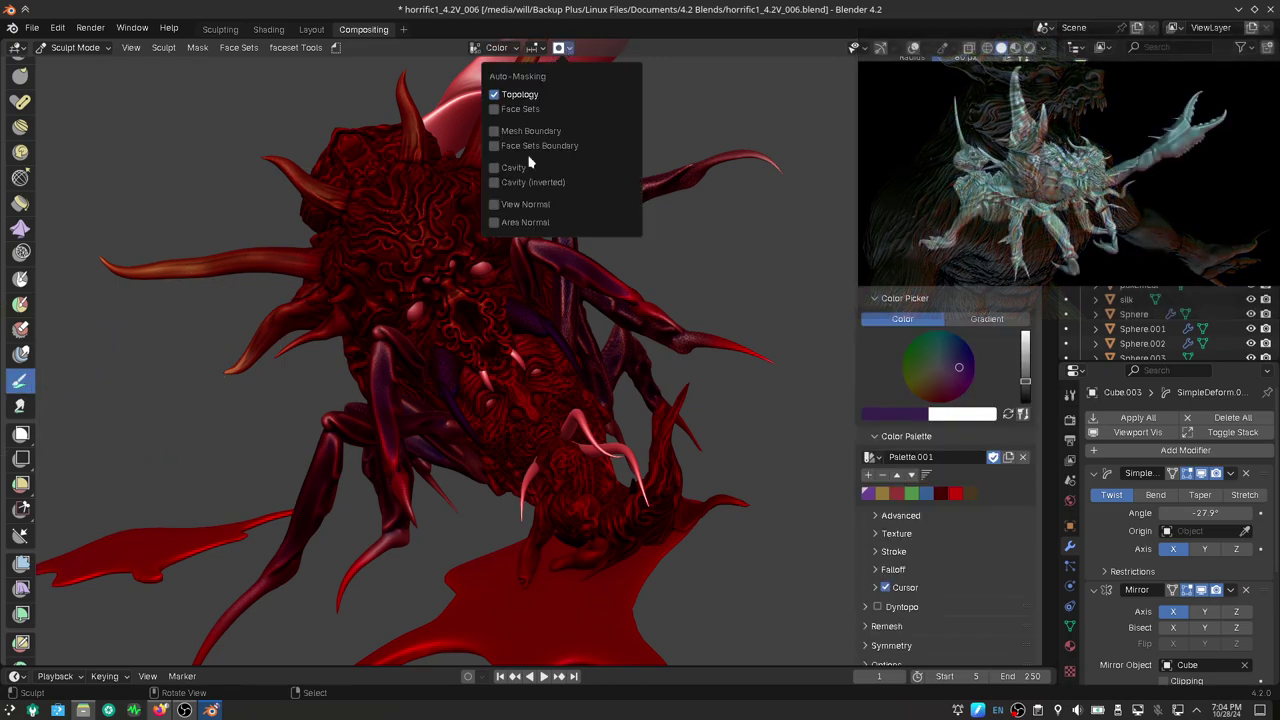
click(495, 183)
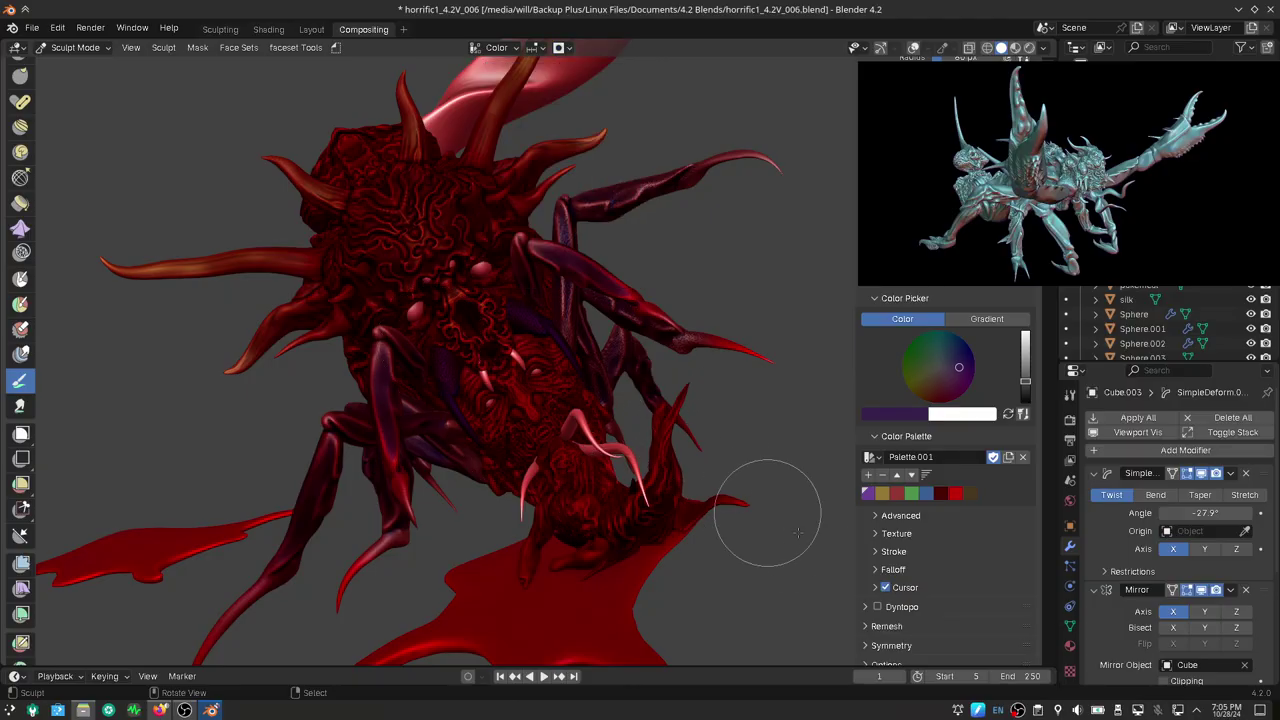
click(957, 497)
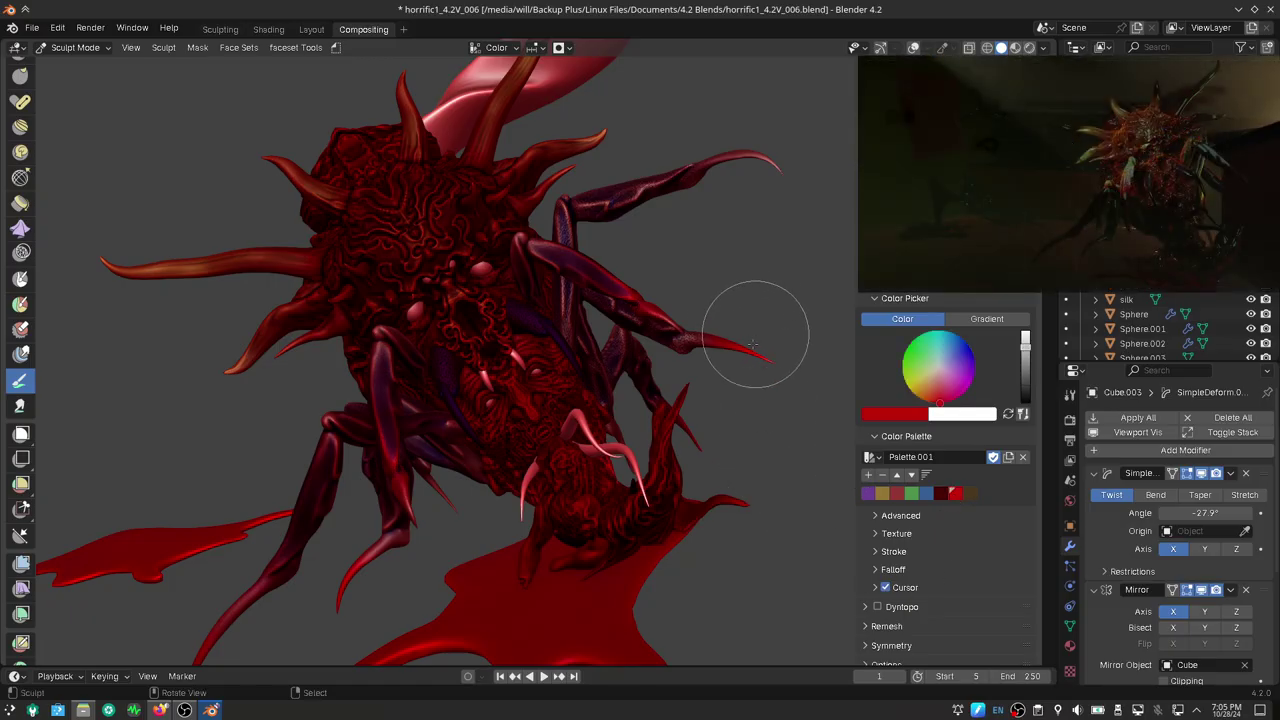
key(ctrl+alt+space)
Zoom in, make the spike the active sculpt object, and orbit around the underside
scroll(848, 386, up, 2)
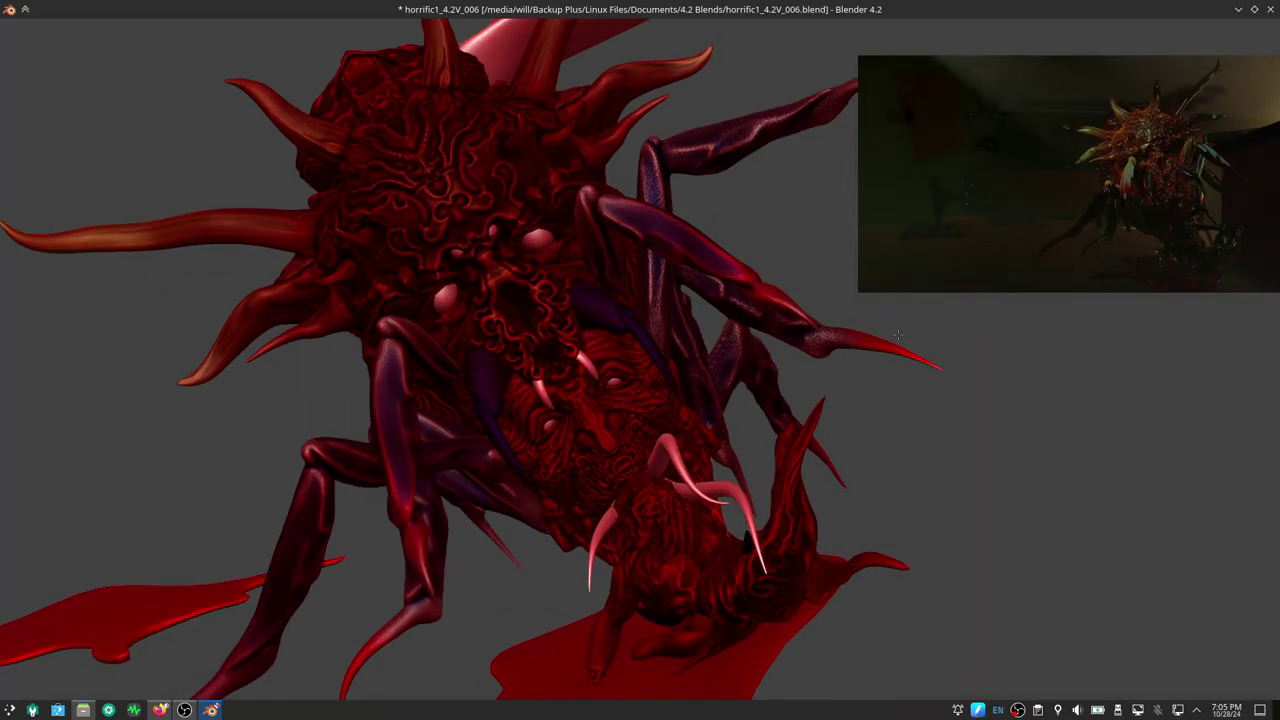
scroll(900, 350, up, 3)
scroll(934, 318, up, 2)
key(alt+q)
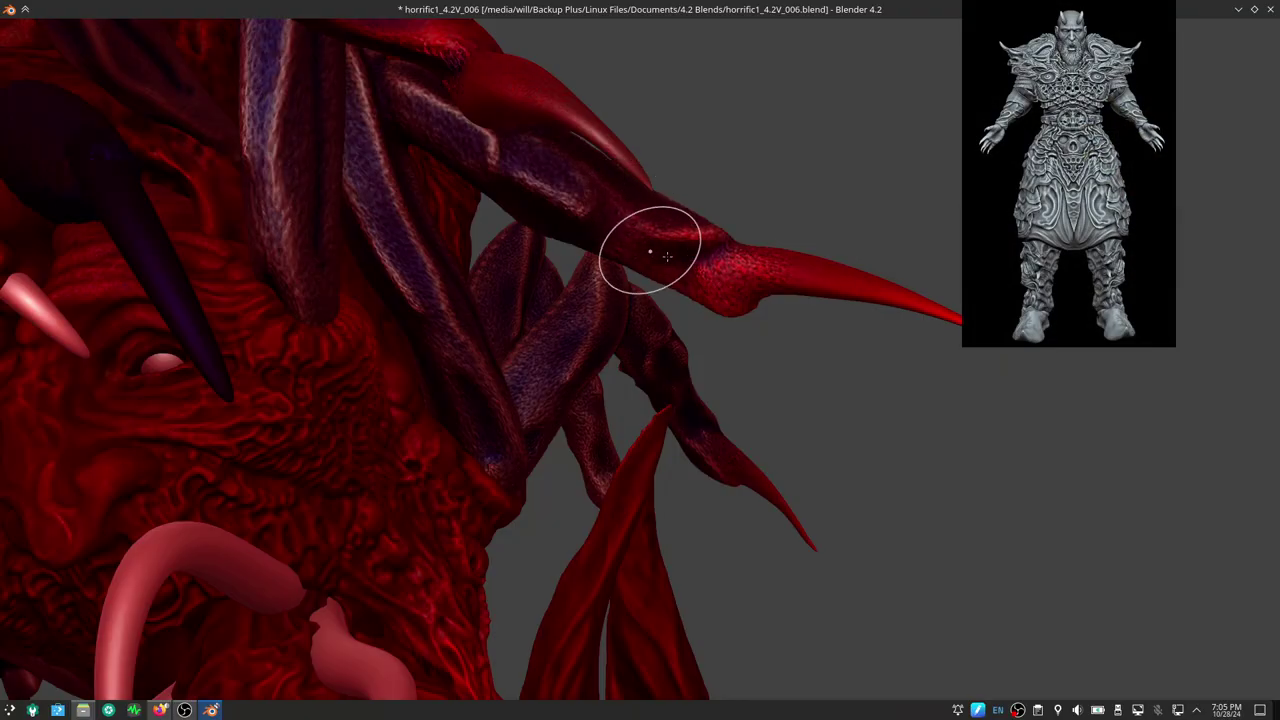
middle_drag(809, 272, 754, 205)
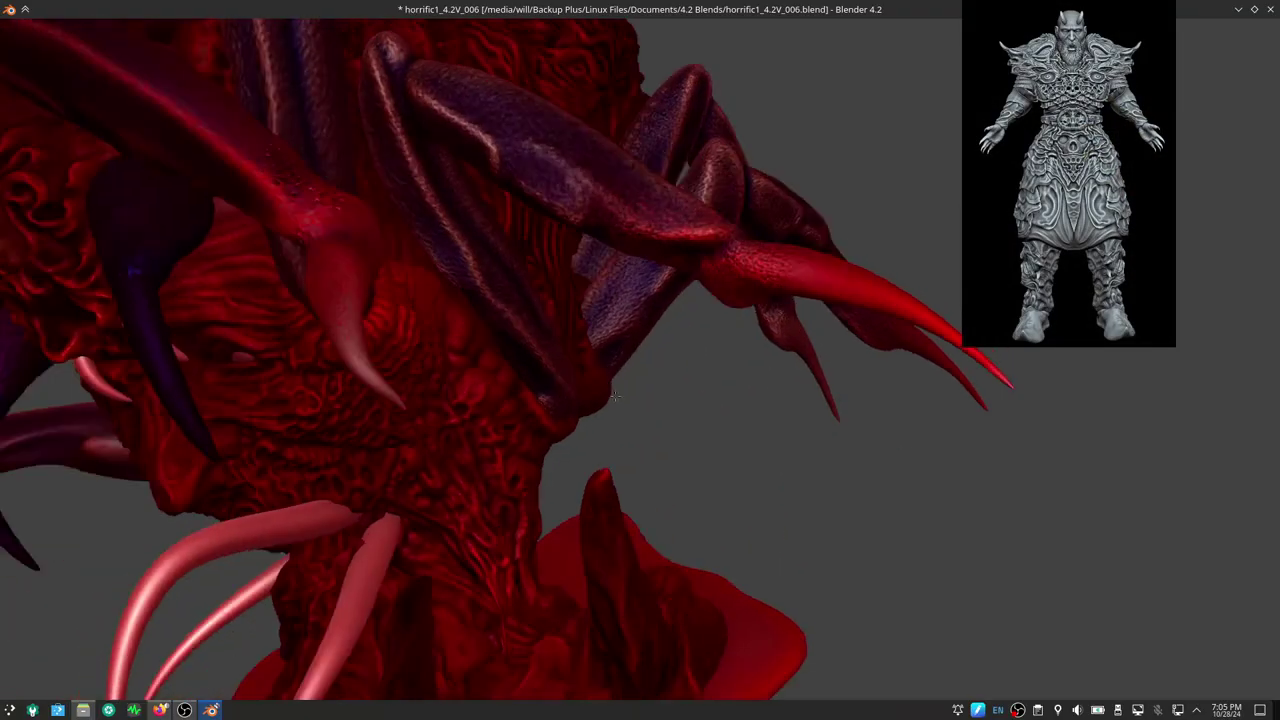
mouse_move(800, 258)
middle_down()
mouse_move(829, 391)
mouse_move(819, 405)
middle_up()
scroll(840, 410, up, 2)
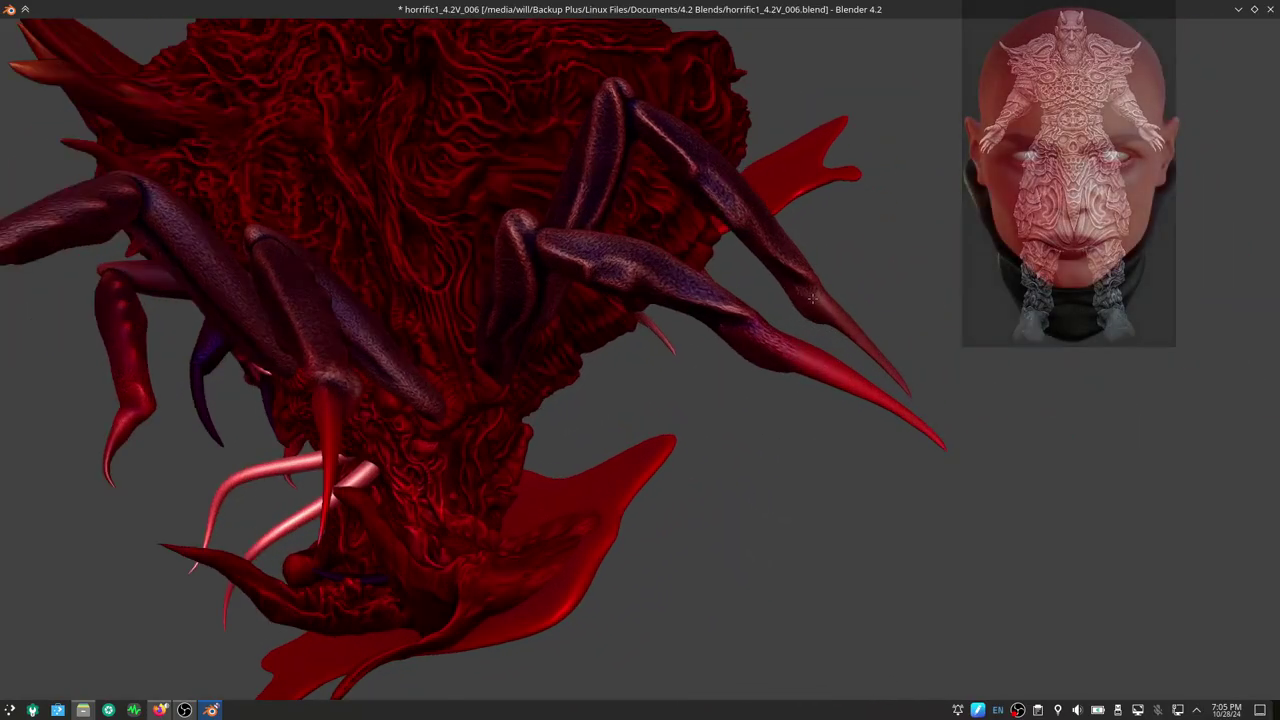
scroll(895, 420, up, 2)
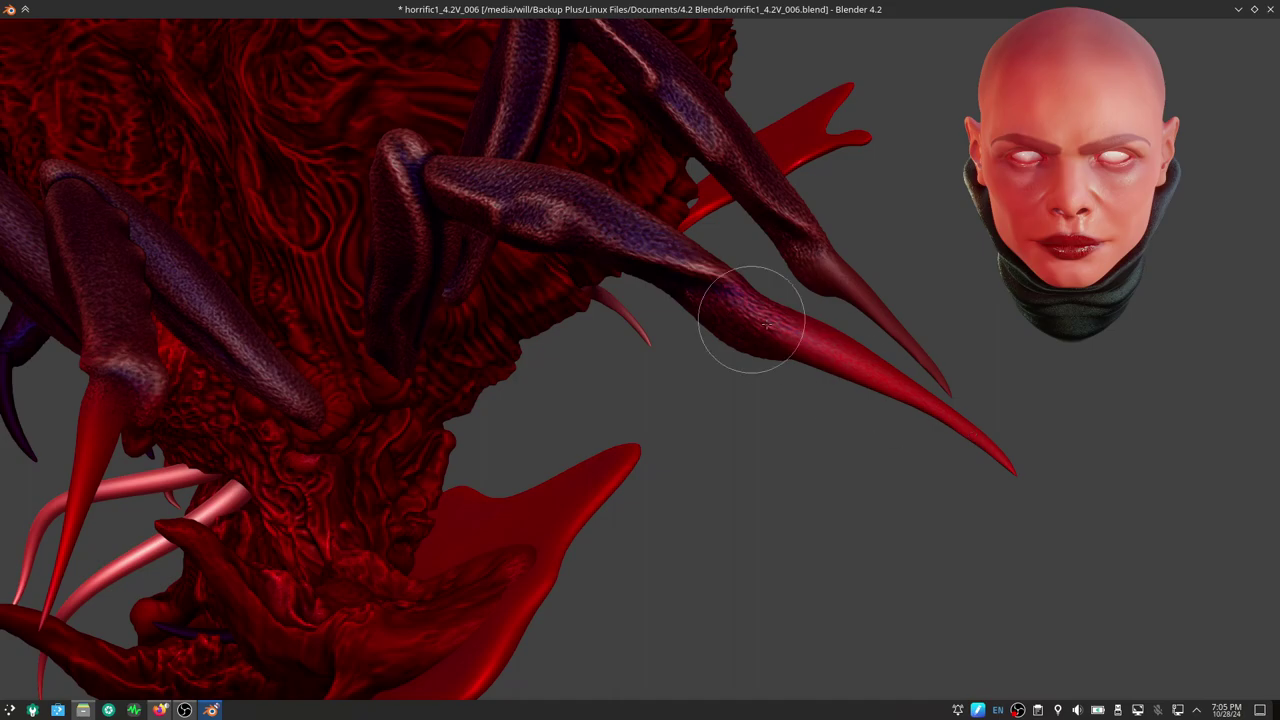
Switch sculpting to the lower-right claw and view the claws from below
key(alt+q)
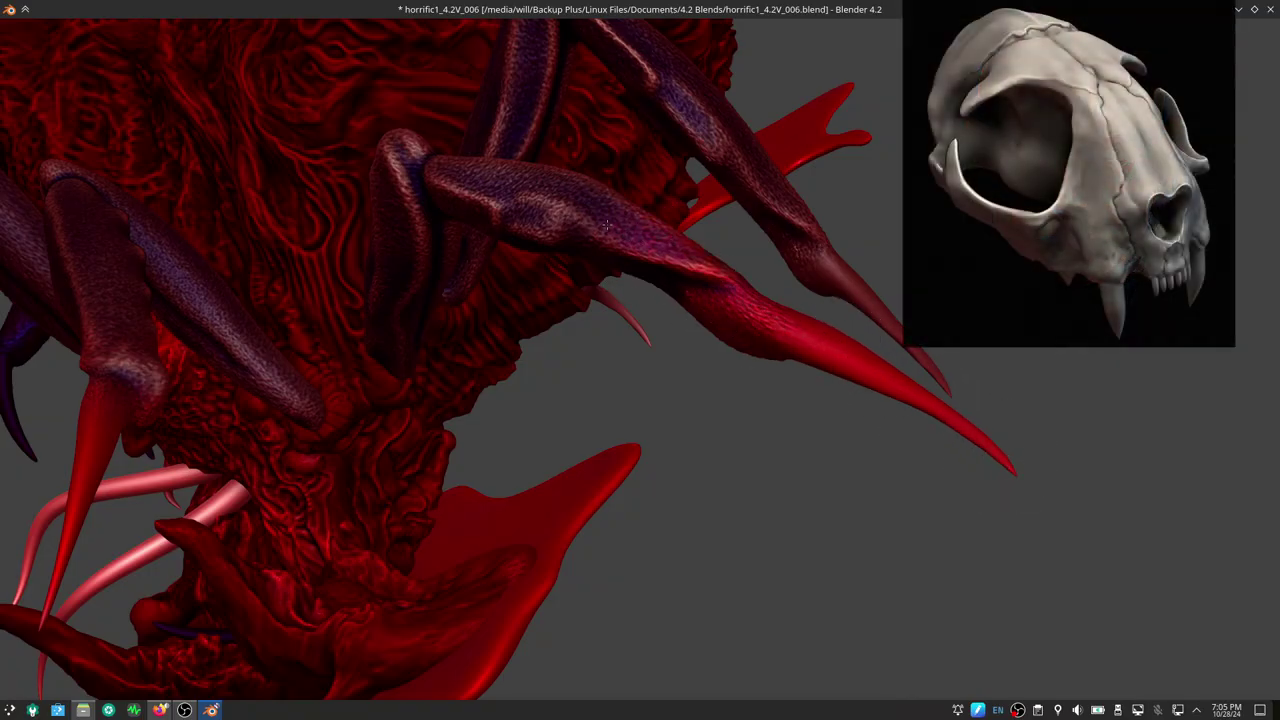
middle_drag(627, 238, 725, 368)
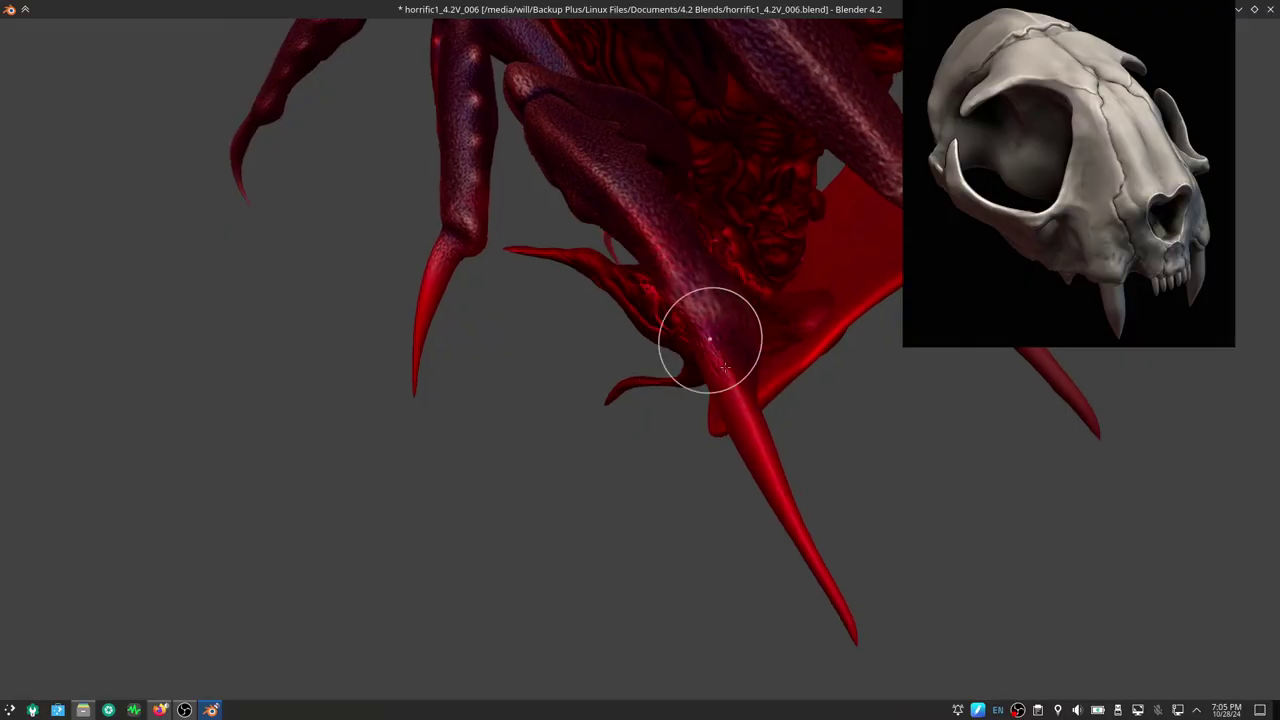
key(alt+q)
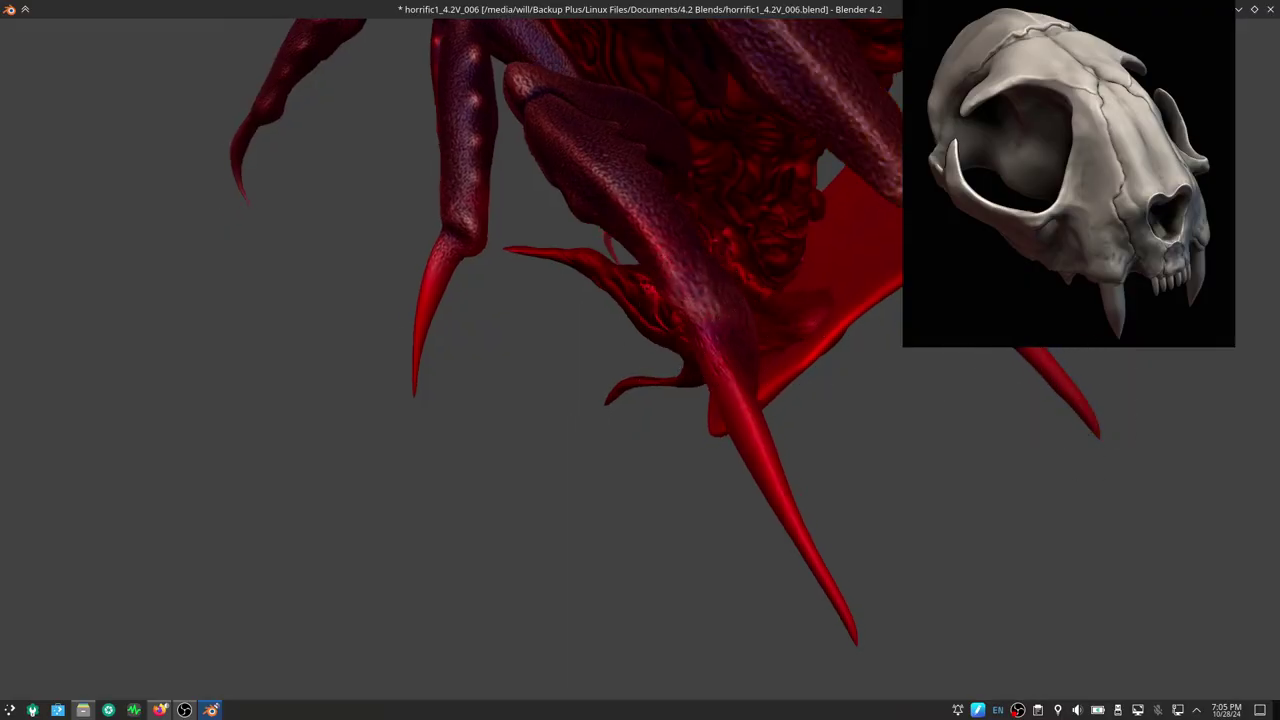
mouse_move(1034, 400)
middle_down()
mouse_move(632, 531)
mouse_move(479, 396)
mouse_move(492, 420)
middle_up()
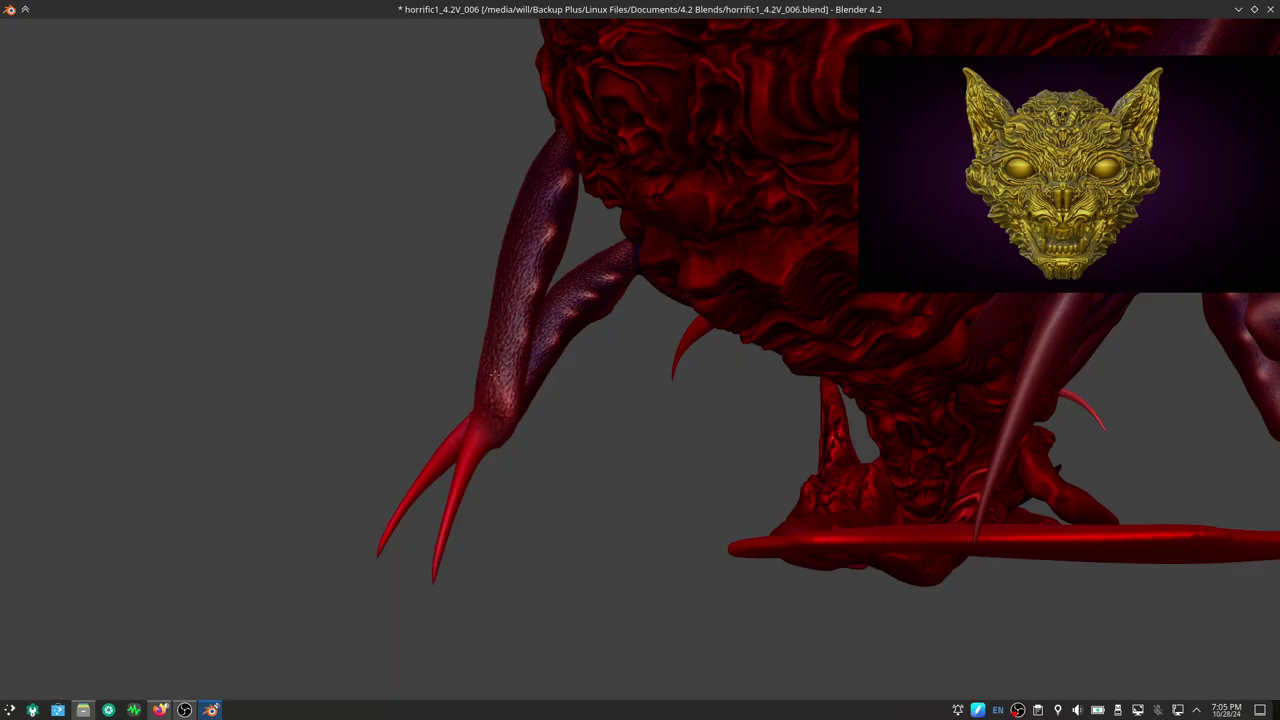
middle_drag(428, 457, 528, 366)
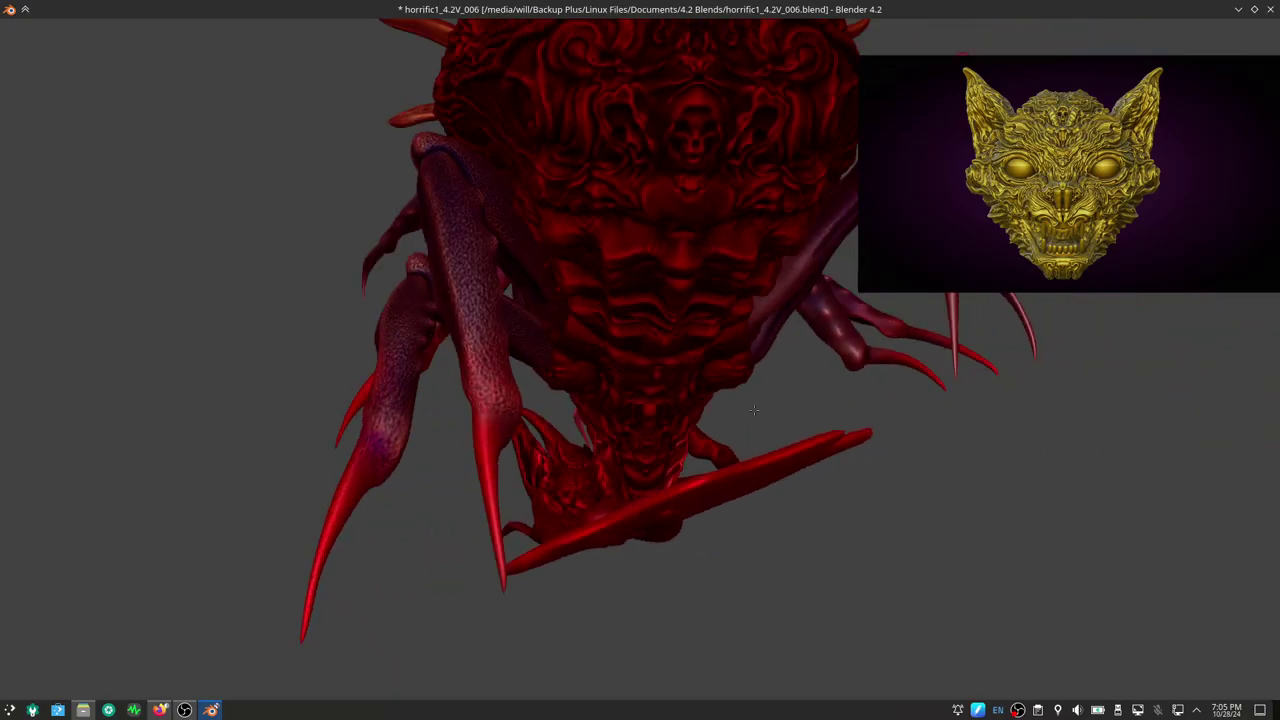
Stroke the front claw's tip with the brush, tinting it red
middle_drag(749, 351, 766, 410)
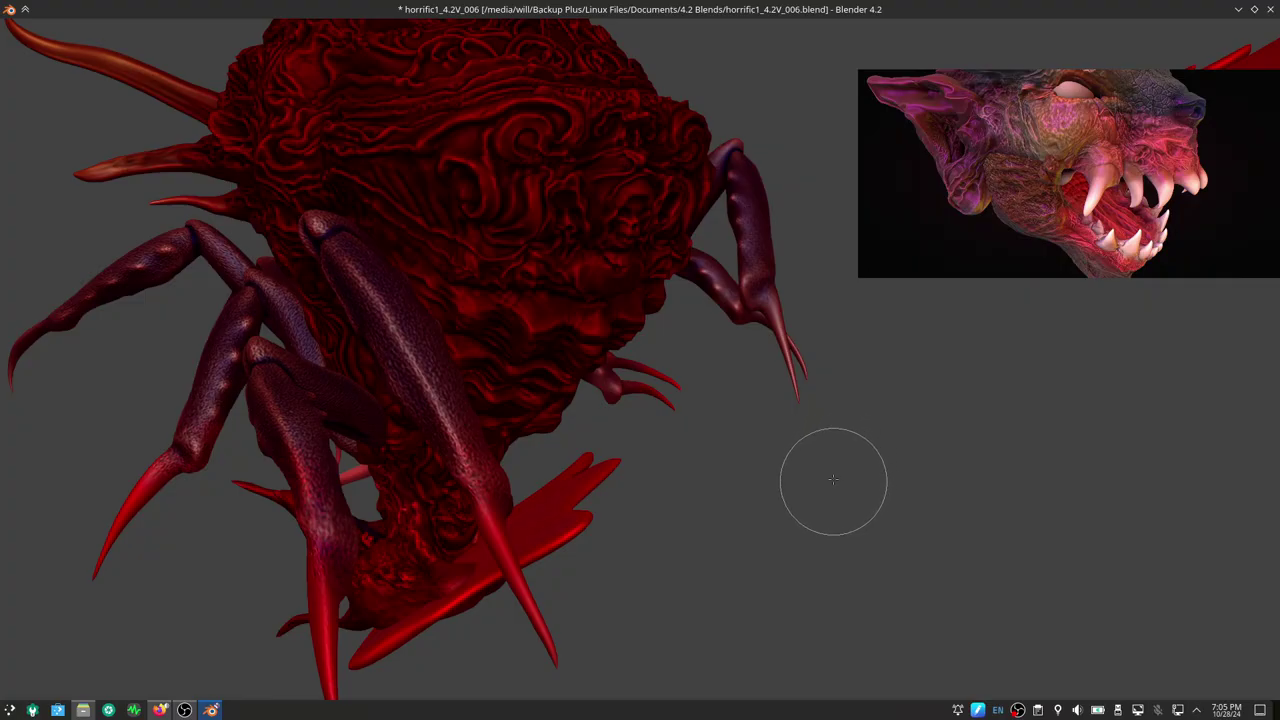
middle_drag(300, 310, 440, 357)
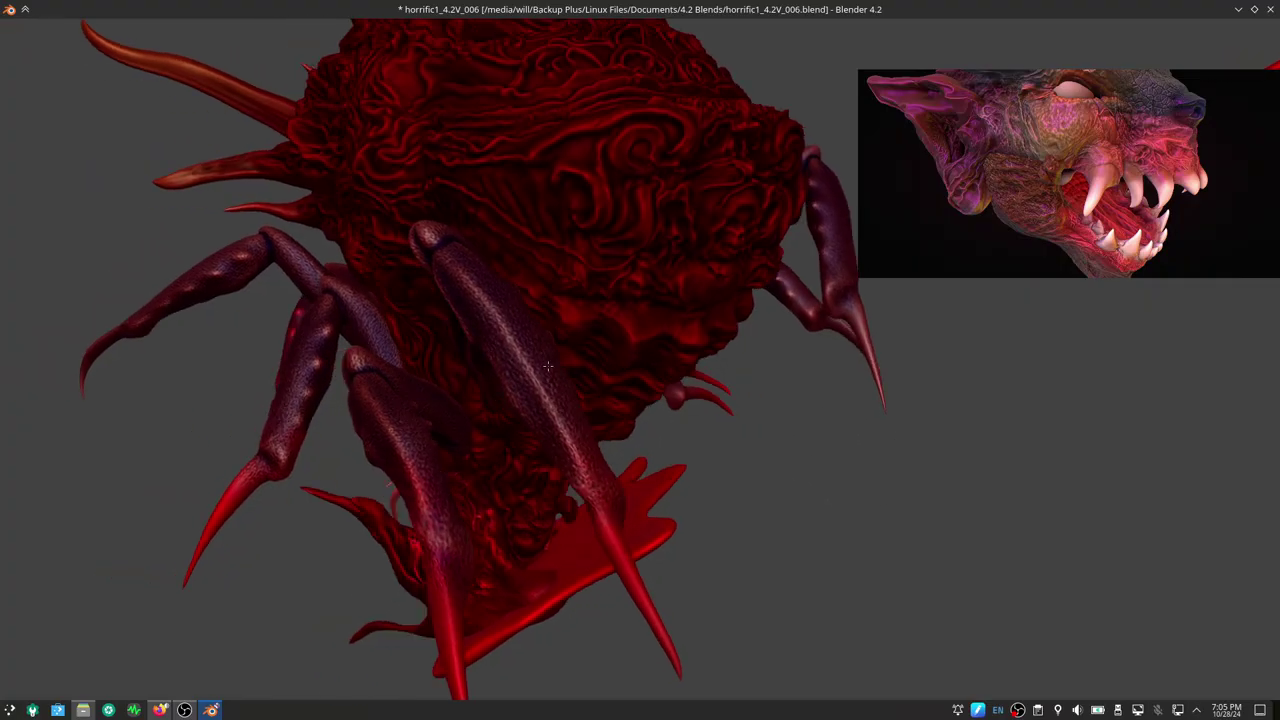
scroll(440, 357, up, 3)
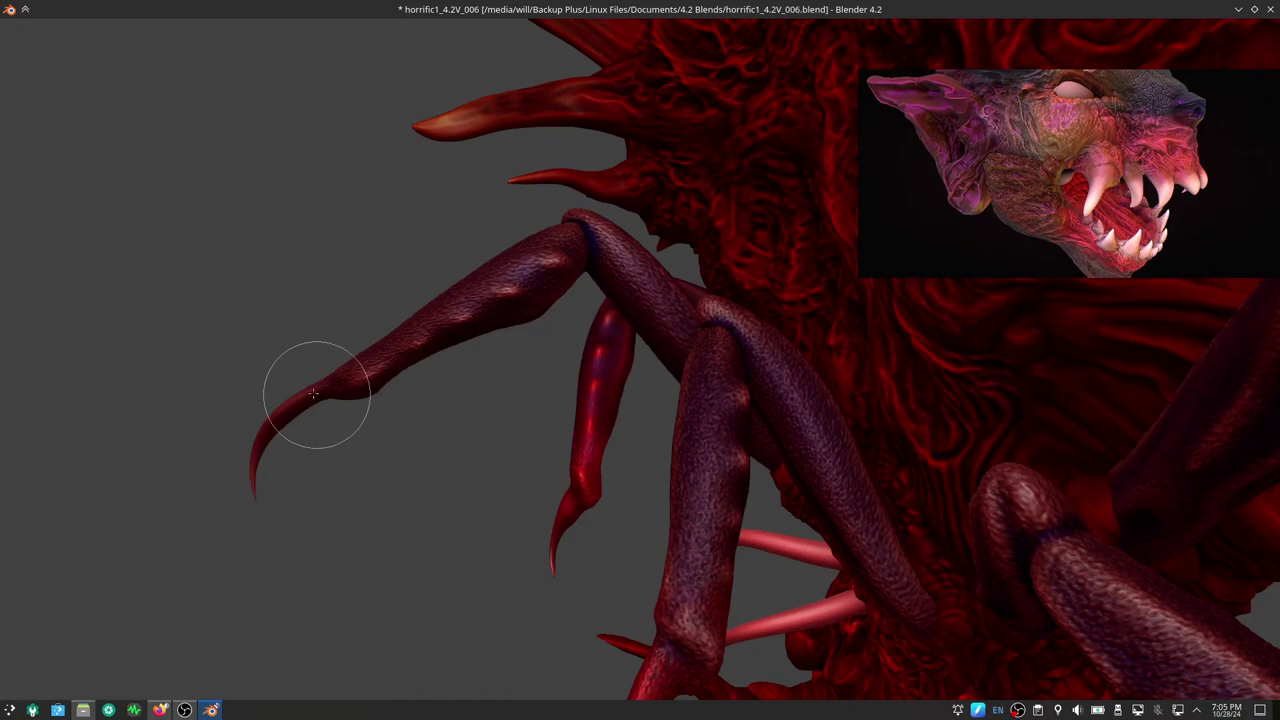
drag(310, 400, 286, 428)
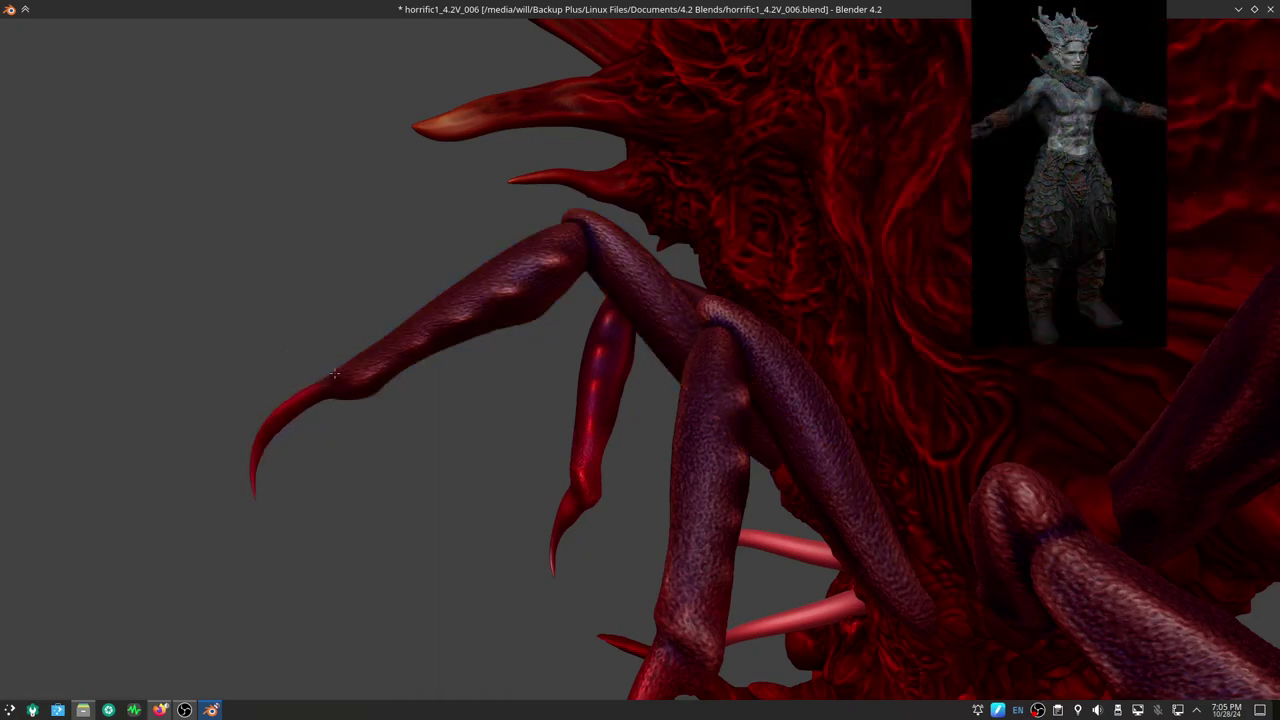
mouse_move(425, 335)
middle_down()
mouse_move(935, 403)
mouse_move(766, 391)
middle_up()
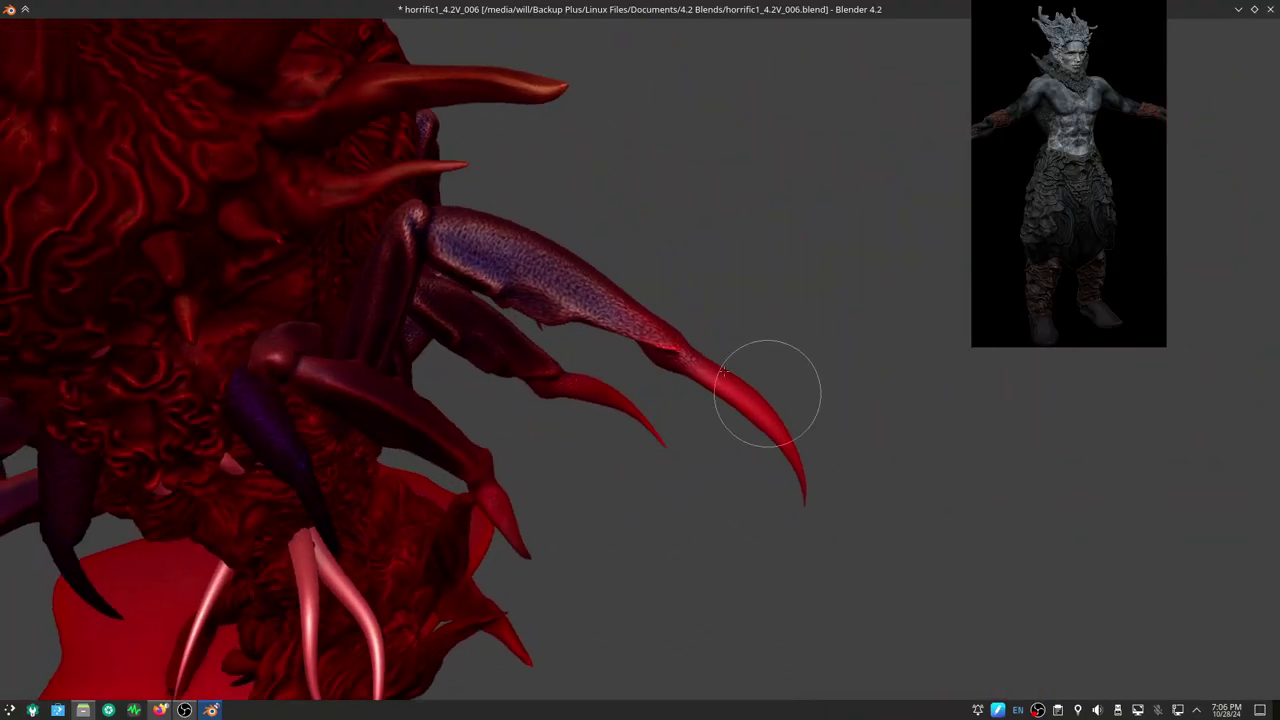
Orbit out to the whole creature, then toward the limbs and puddle
mouse_move(694, 374)
middle_down()
mouse_move(722, 463)
mouse_move(709, 514)
middle_up()
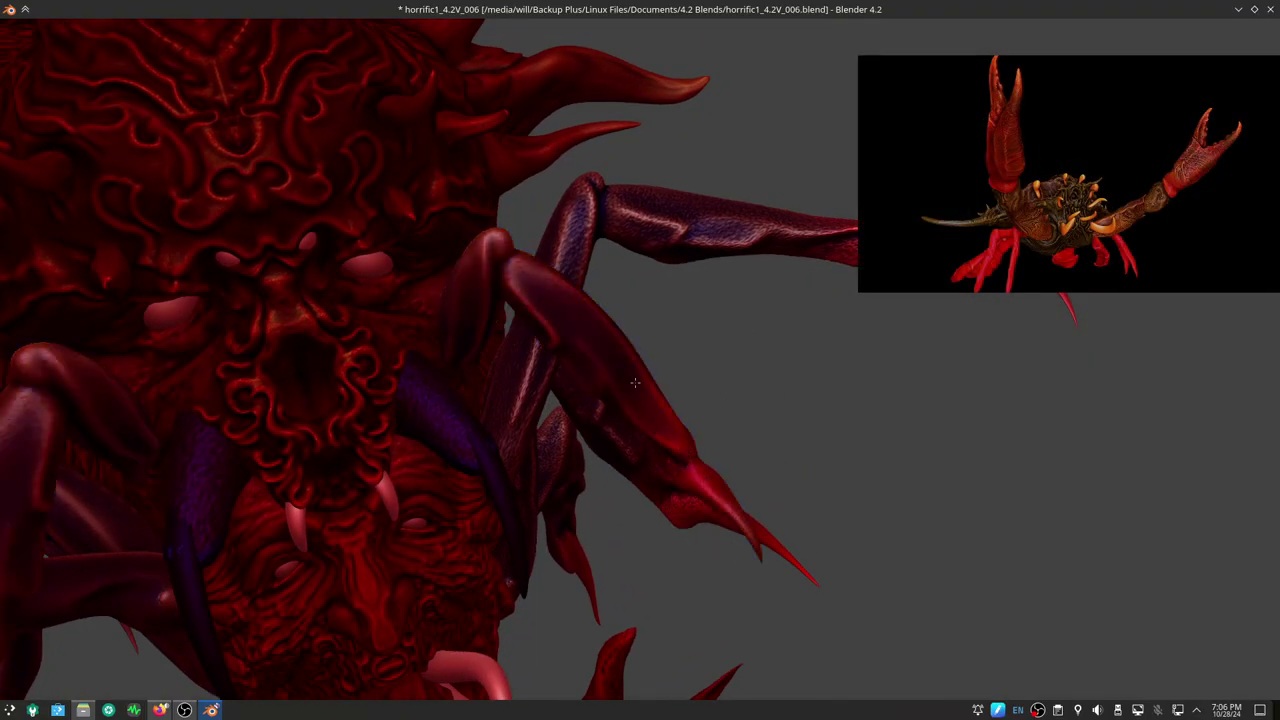
mouse_move(729, 309)
middle_down()
mouse_move(578, 512)
mouse_move(435, 411)
middle_up()
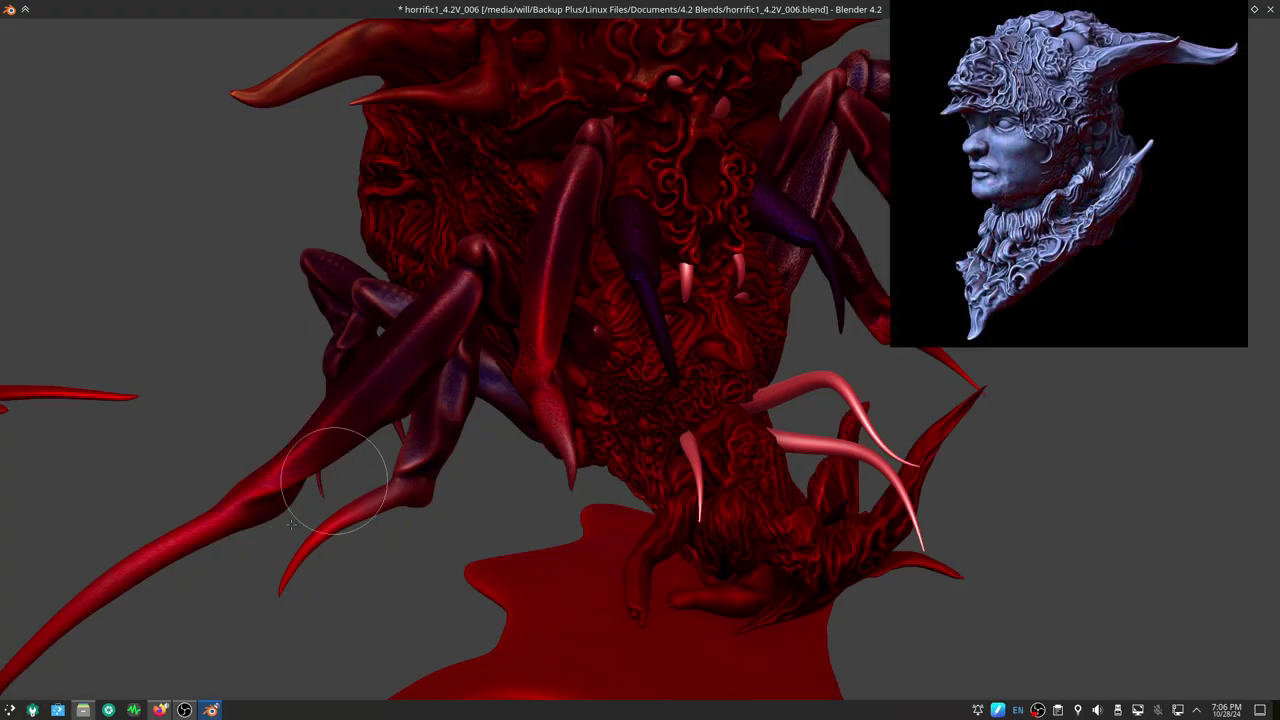
middle_drag(291, 524, 323, 470)
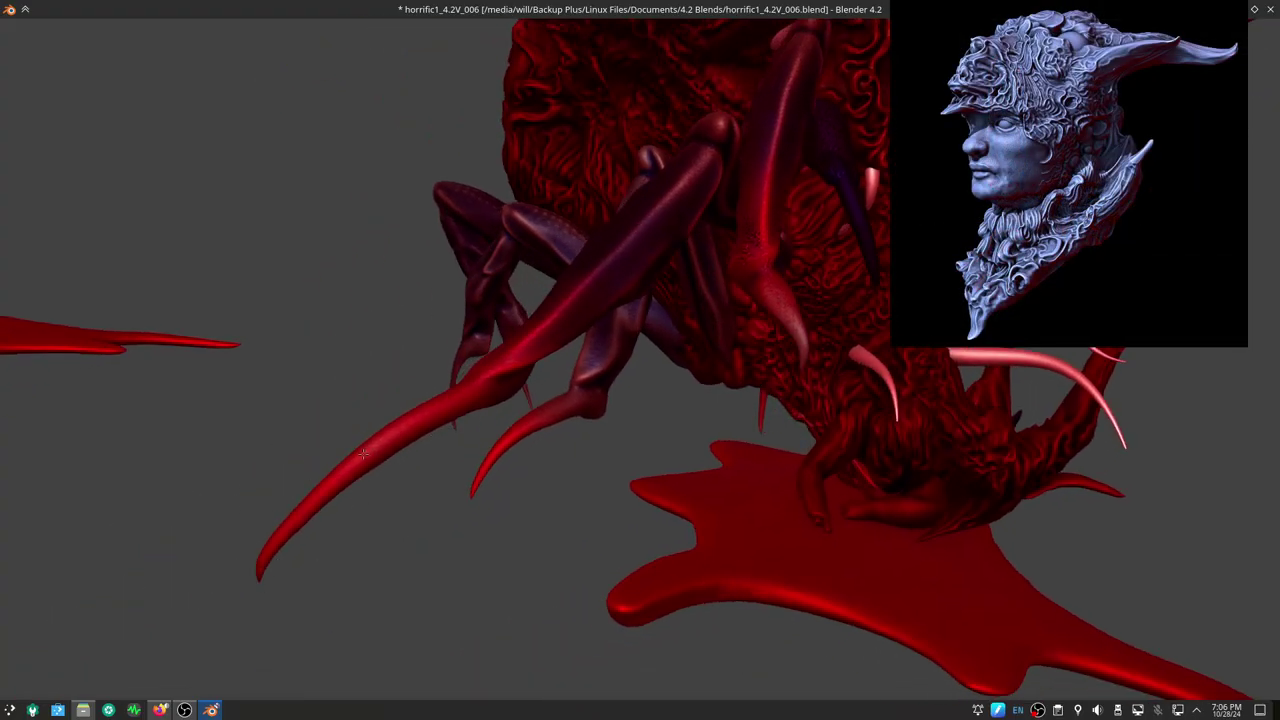
middle_drag(297, 519, 648, 492)
scroll(620, 488, up, 3)
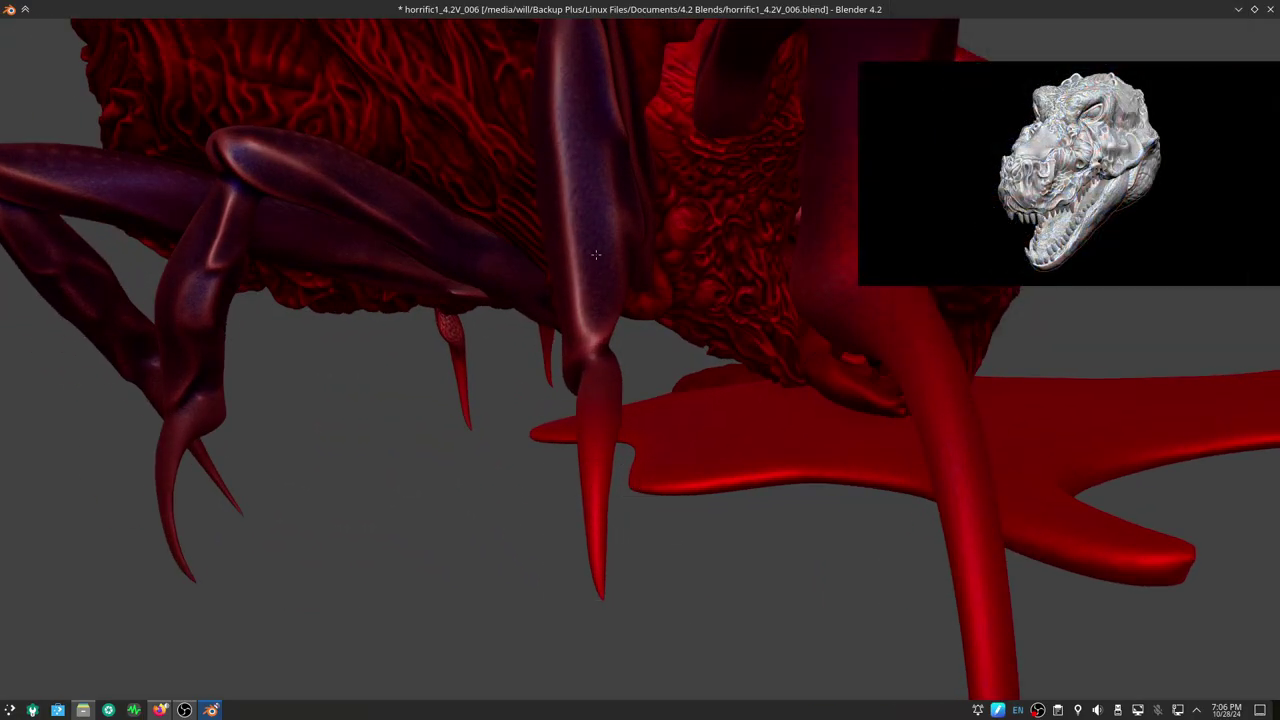
Cycle the active sculpt object through the purple leg objects
key(alt+q)
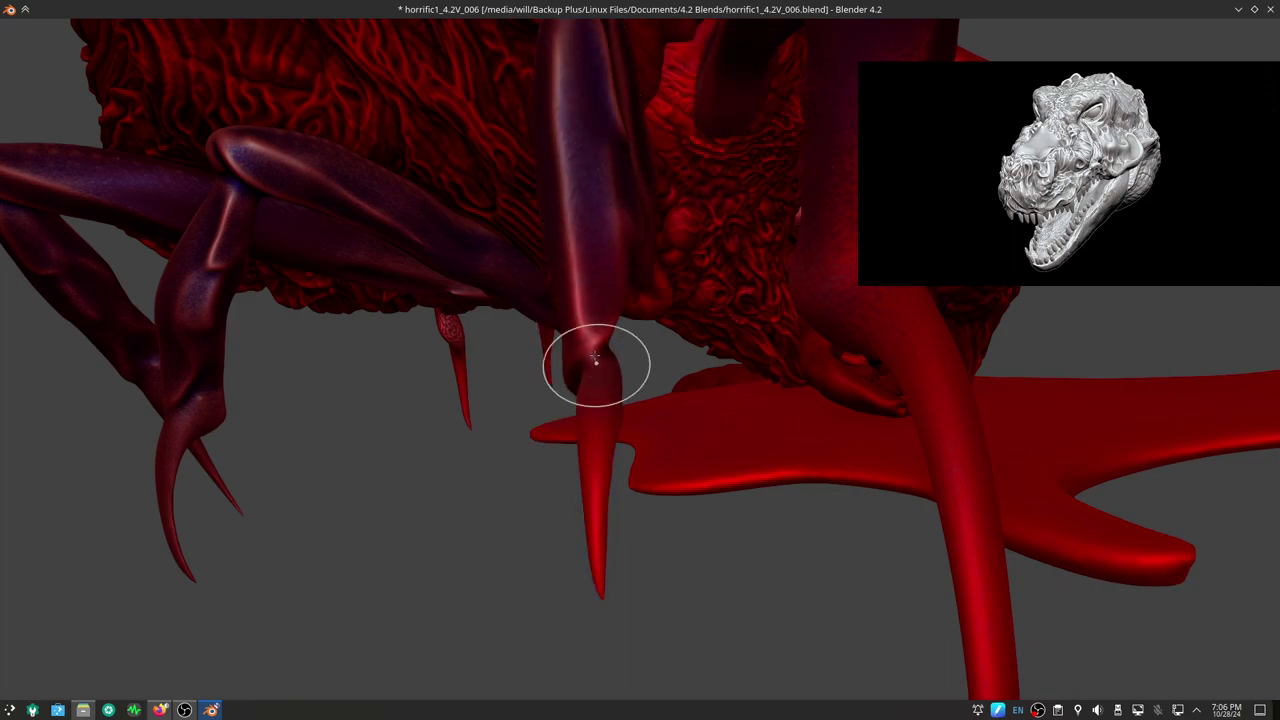
middle_drag(529, 517, 730, 555)
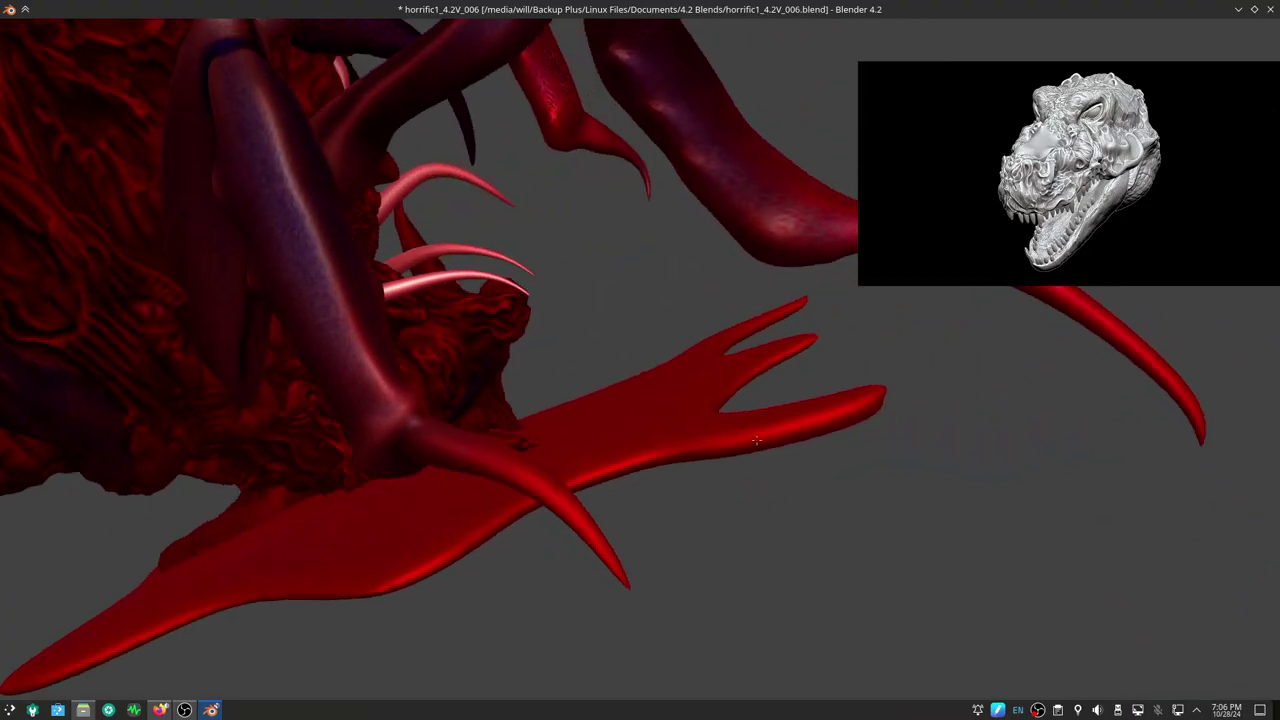
scroll(730, 555, down, 5)
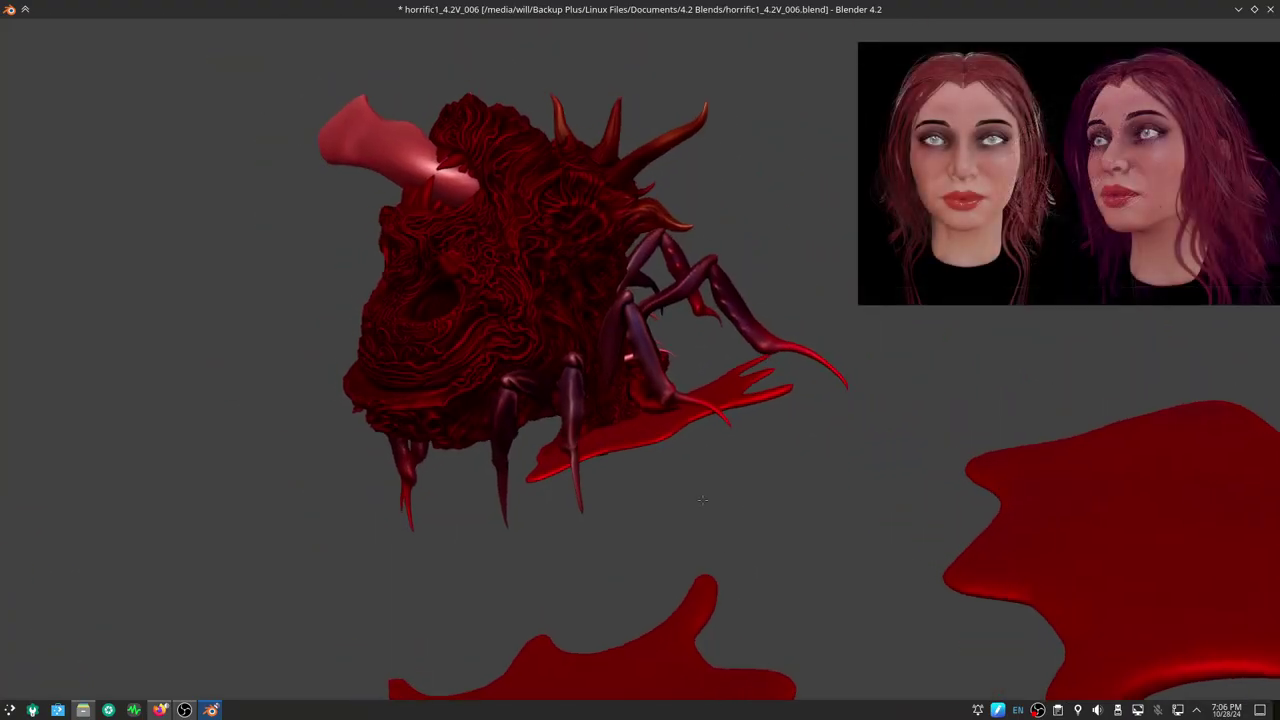
scroll(597, 508, up, 5)
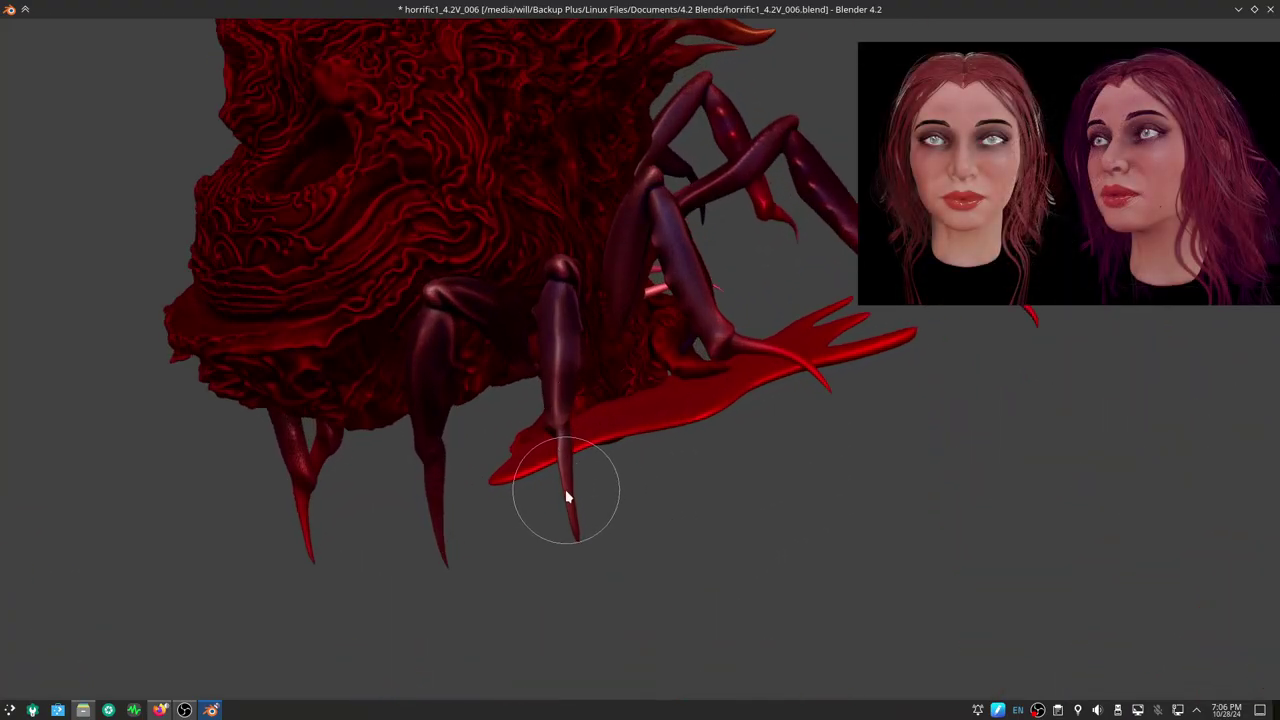
key(alt+q)
middle_drag(585, 556, 583, 434)
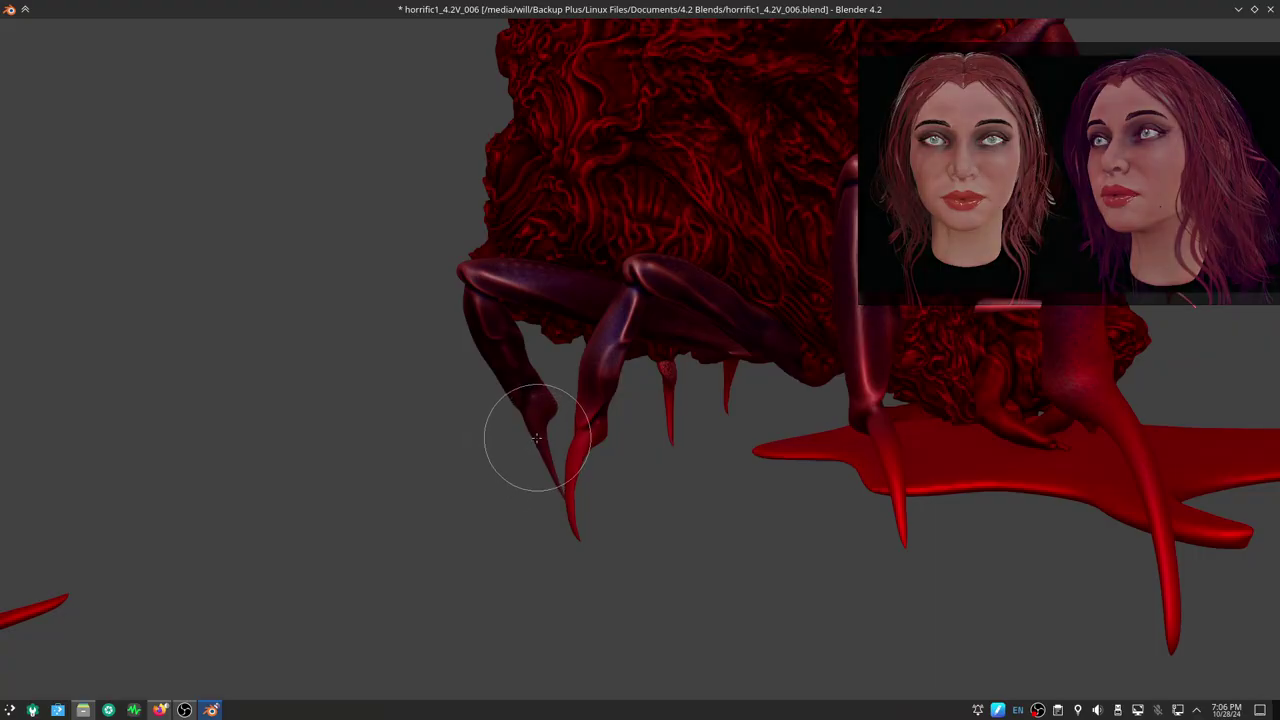
key(alt+q)
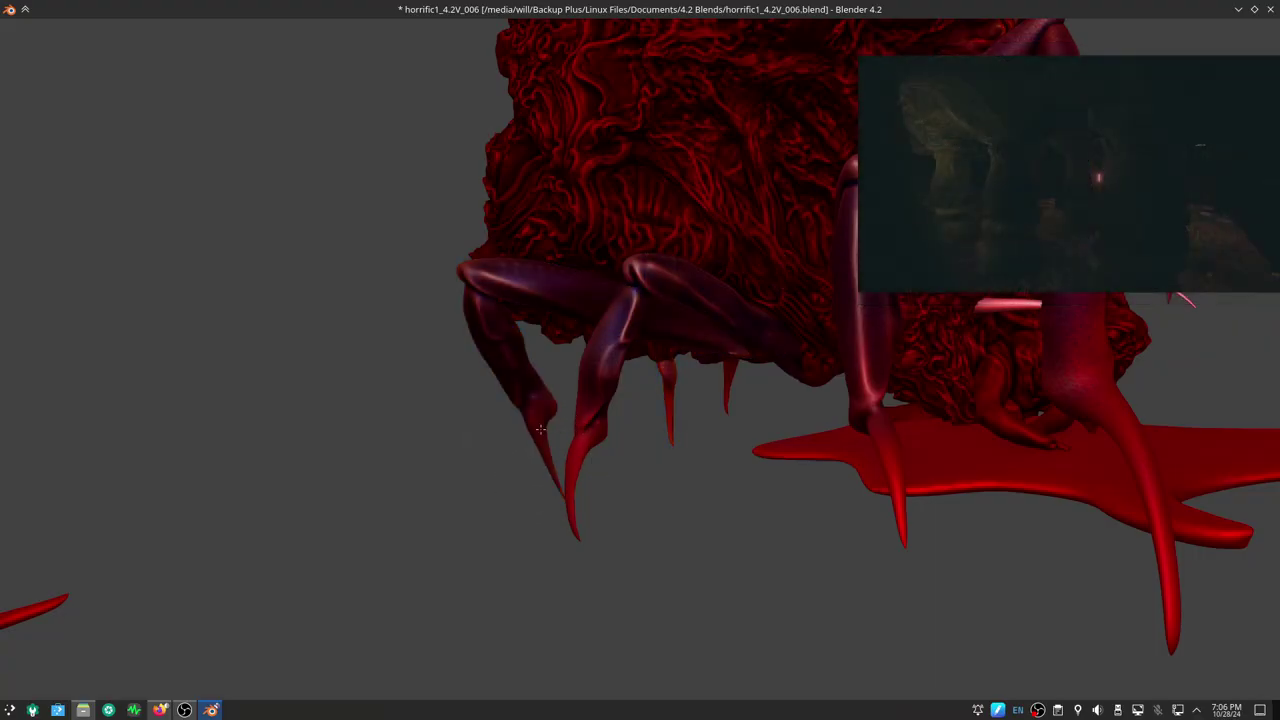
Sculpt a knob onto the leg and frame it up close from the front
middle_drag(499, 505, 553, 372)
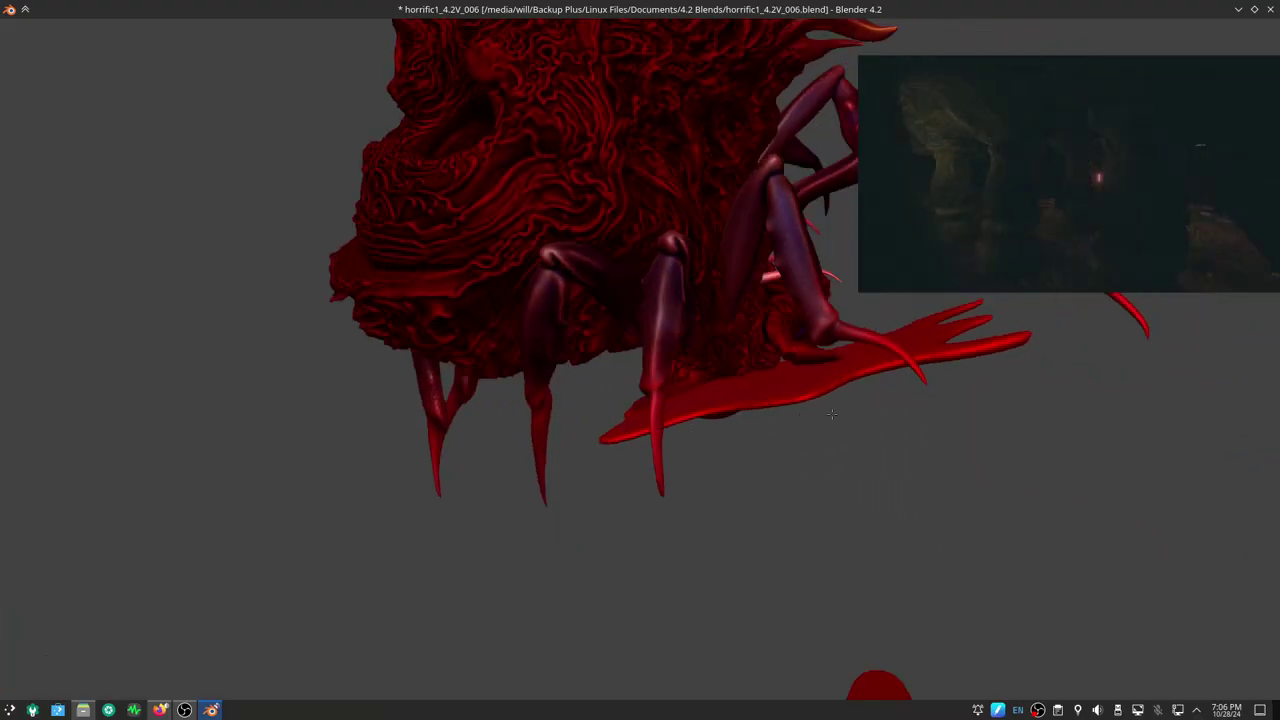
drag(553, 372, 557, 402)
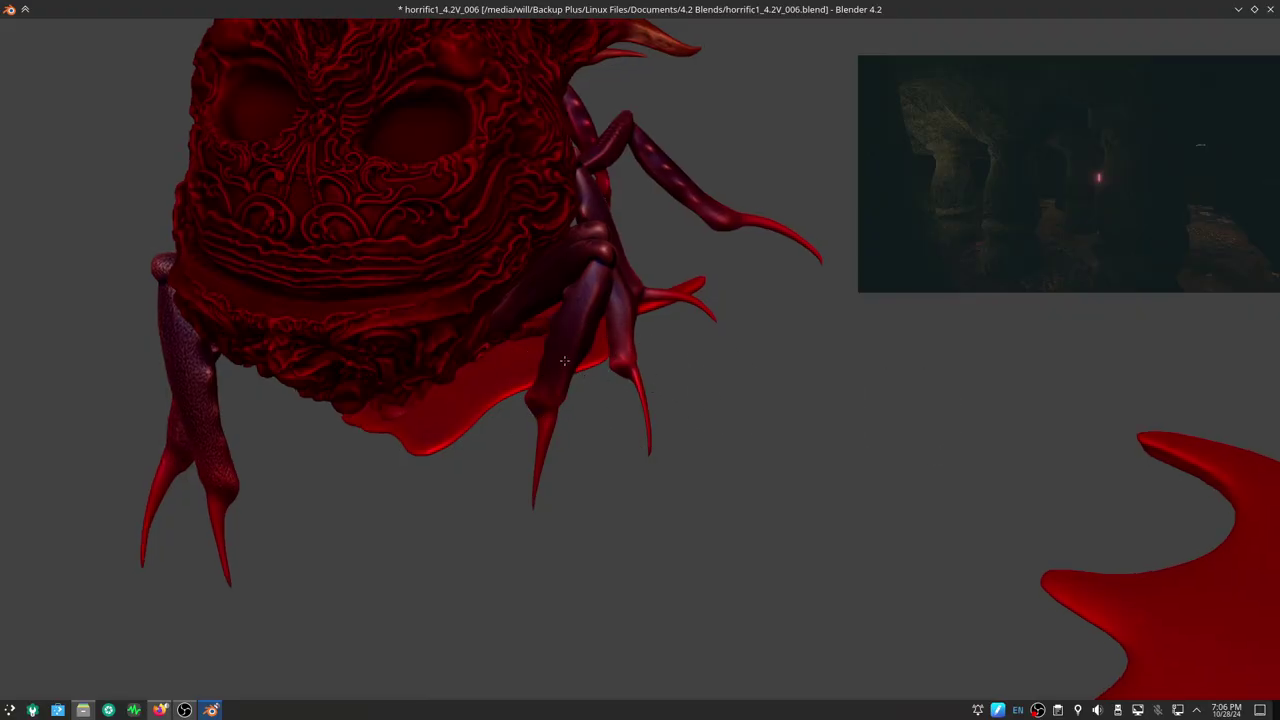
middle_drag(600, 457, 657, 497)
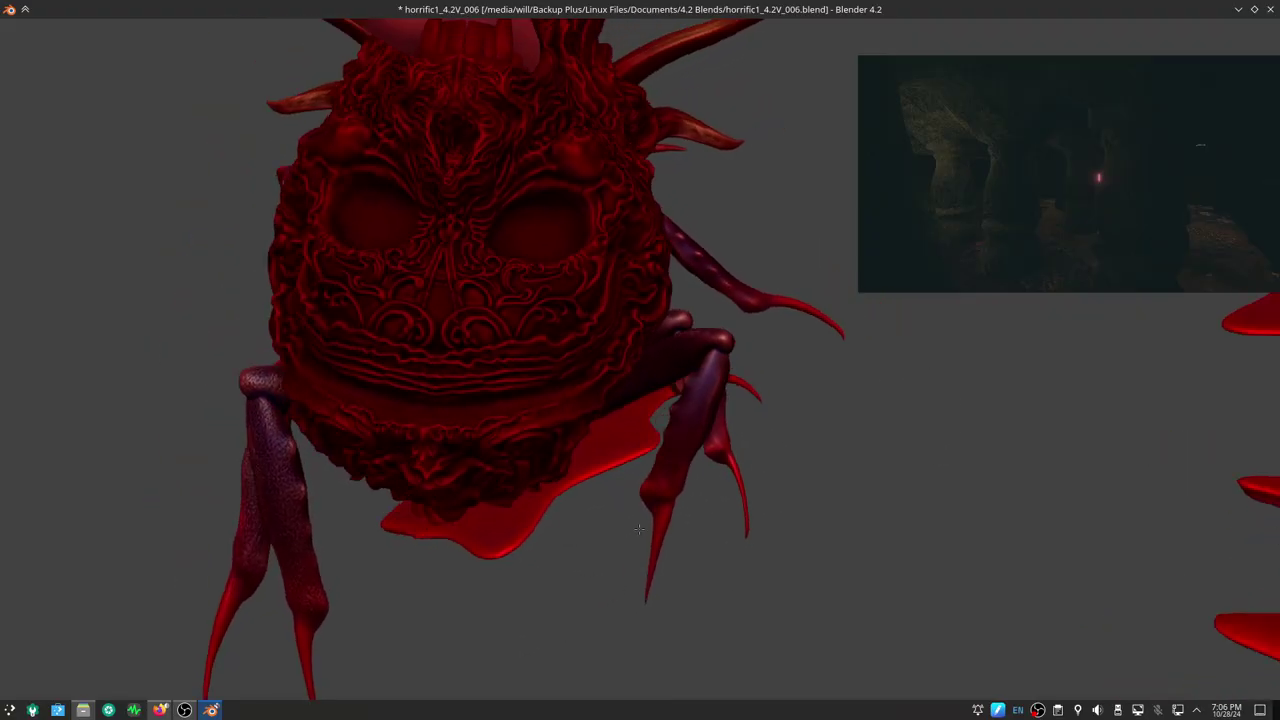
scroll(720, 480, up, 3)
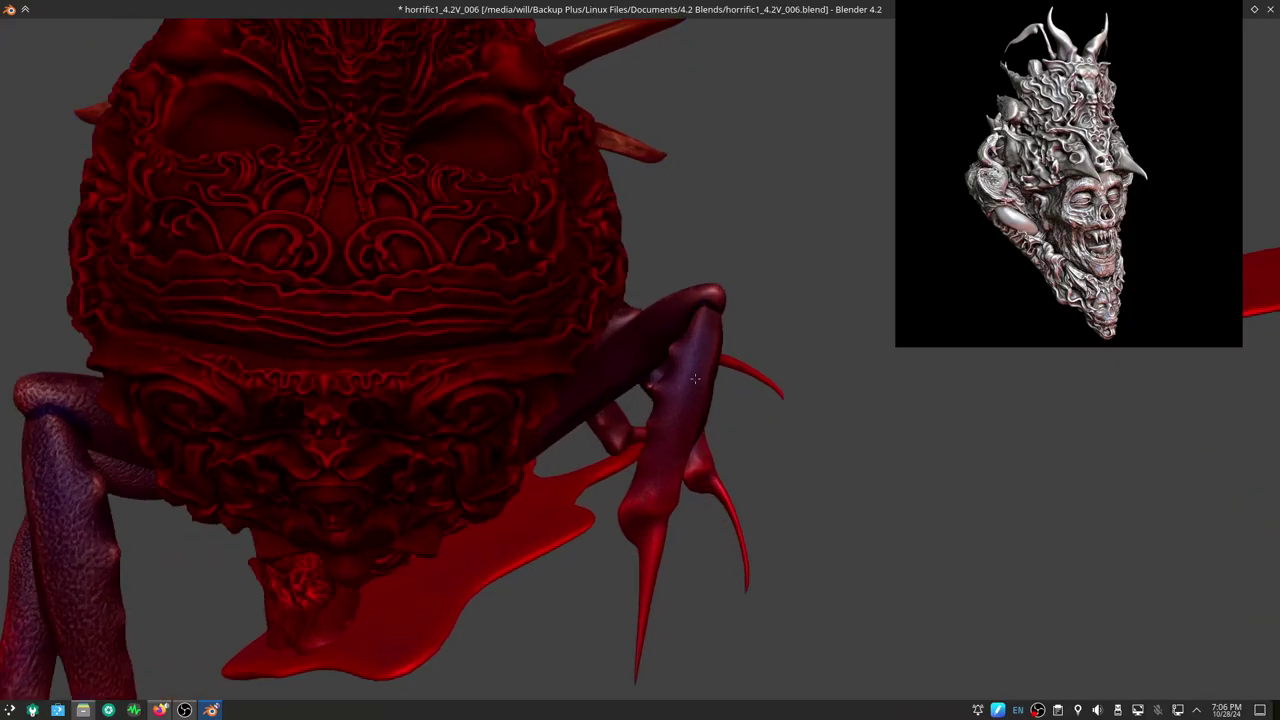
scroll(698, 342, up, 2)
mouse_move(698, 342)
middle_down()
mouse_move(740, 353)
mouse_move(661, 362)
middle_up()
Select the Mesh Filter tool and apply a bumpy noise pass to the leg
key(t)
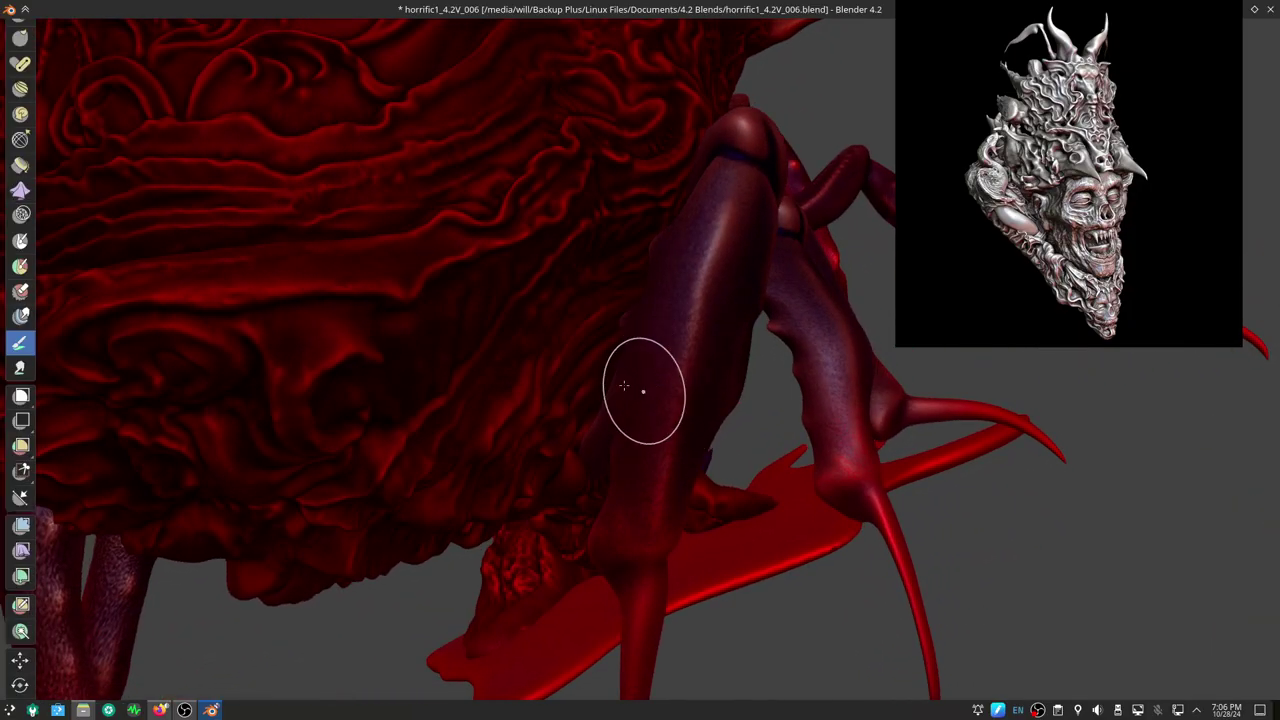
click(20, 525)
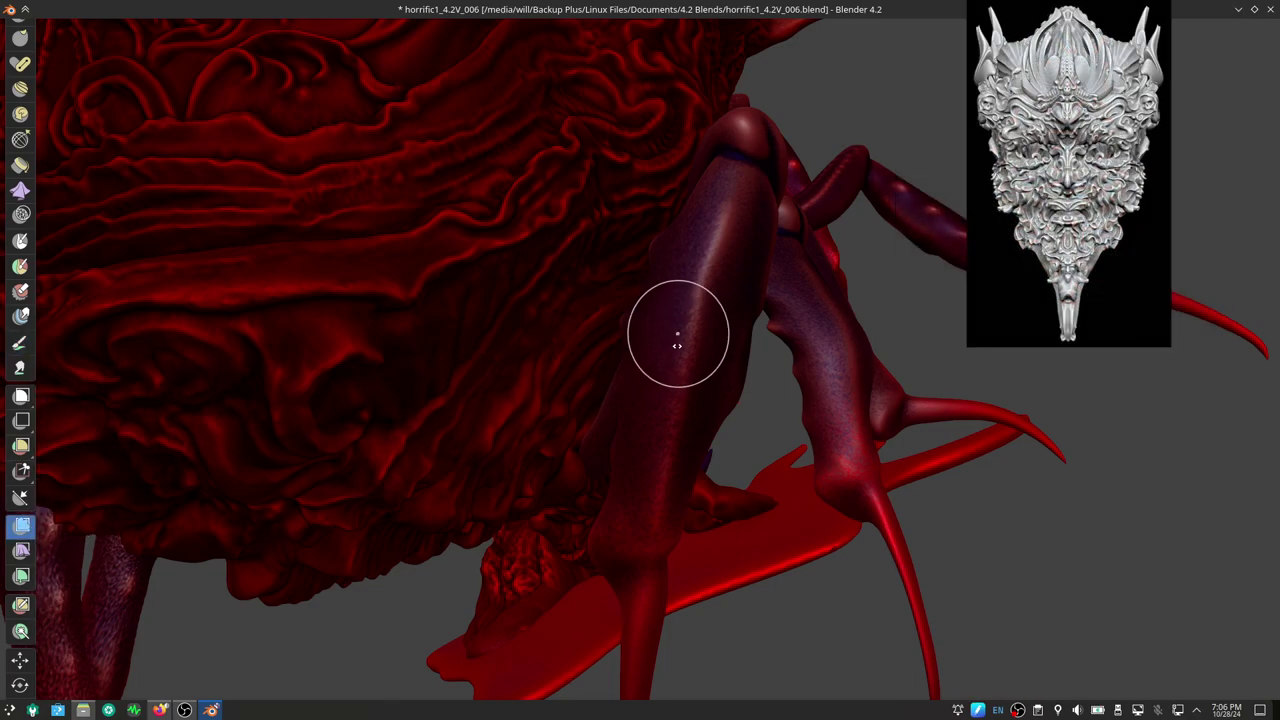
drag(679, 367, 684, 372)
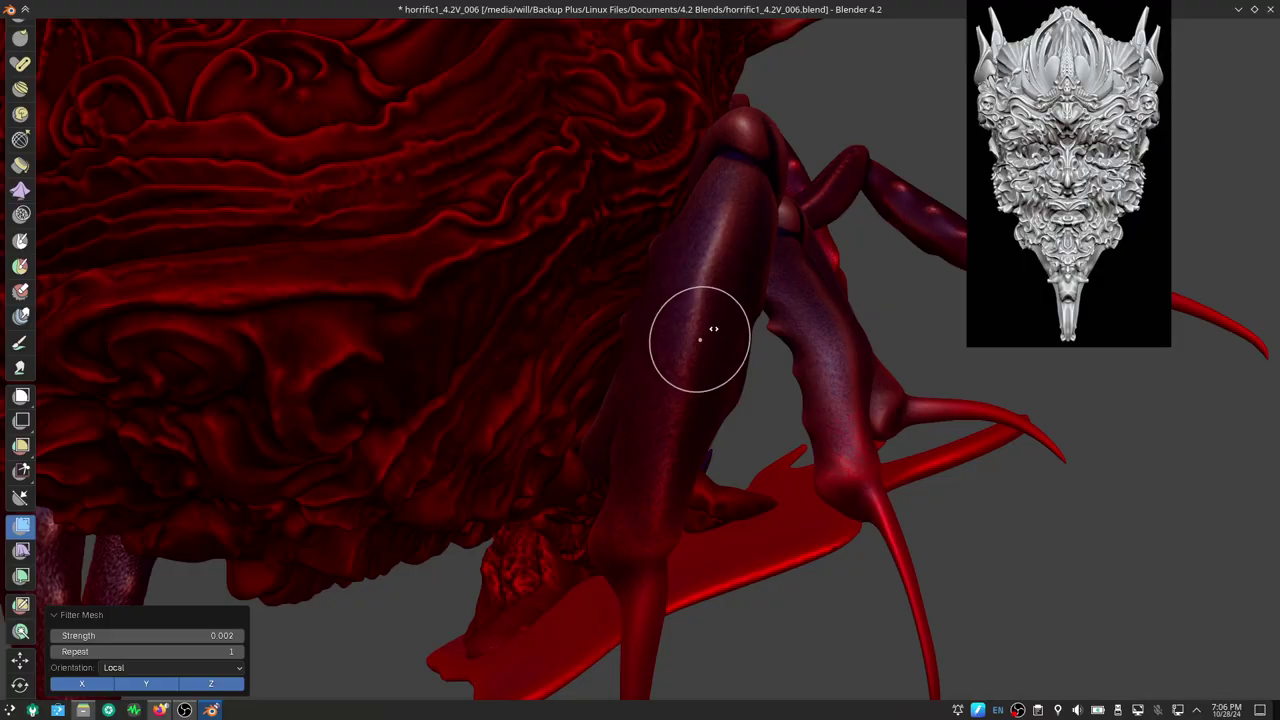
drag(714, 328, 718, 325)
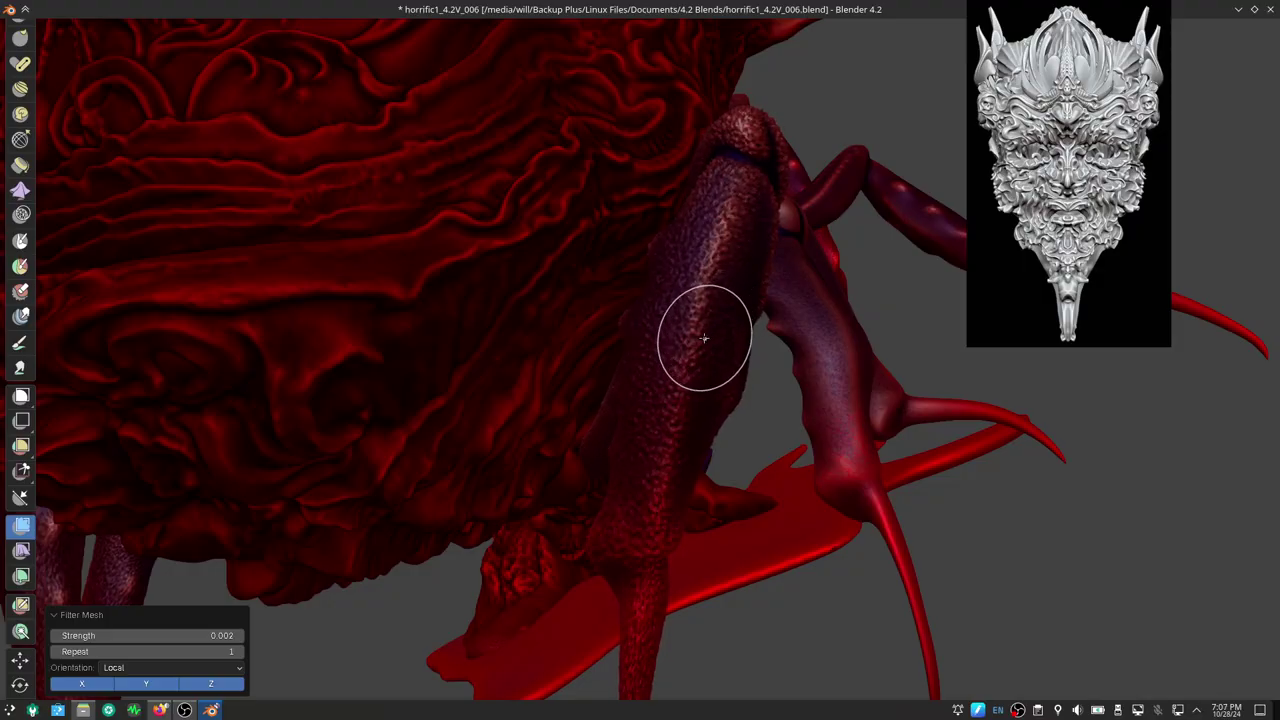
scroll(704, 339, down, 5)
mouse_move(704, 339)
middle_down()
mouse_move(659, 494)
mouse_move(736, 418)
mouse_move(754, 349)
middle_up()
scroll(754, 349, up, 4)
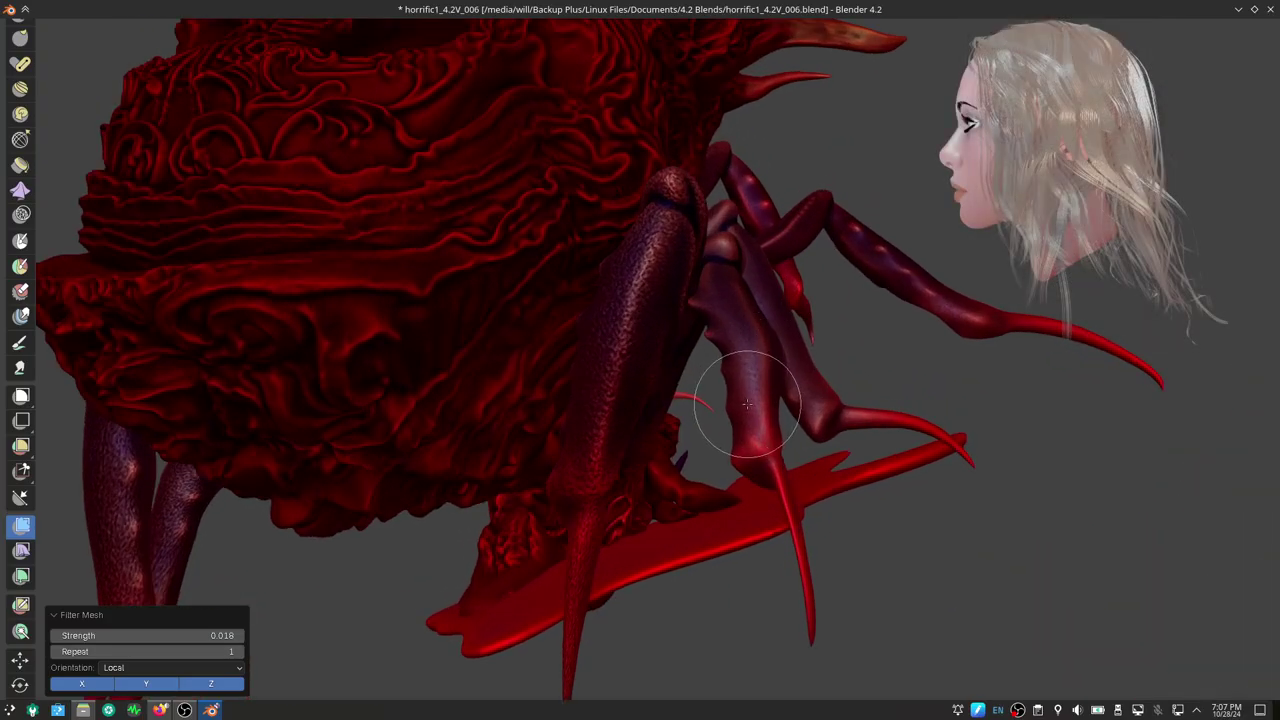
Undo and retry the filter on the legs, finishing with a 0.016-strength pass
key(ctrl+z)
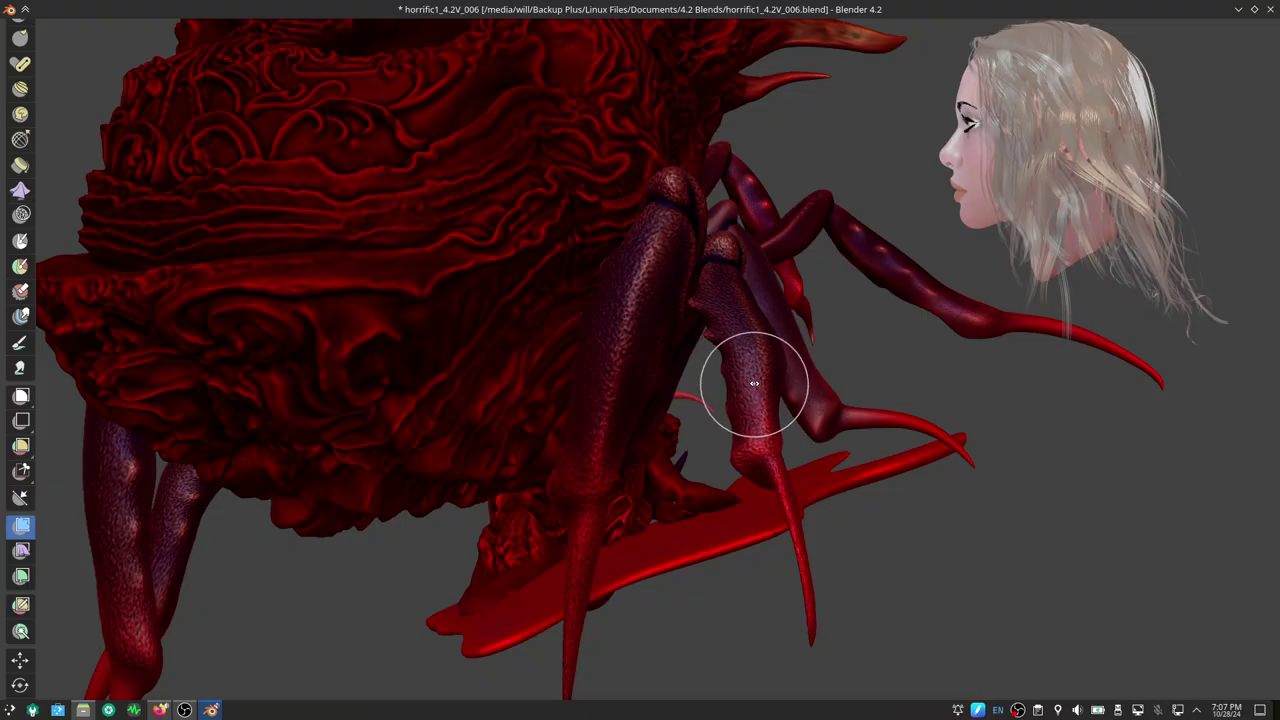
drag(754, 383, 742, 432)
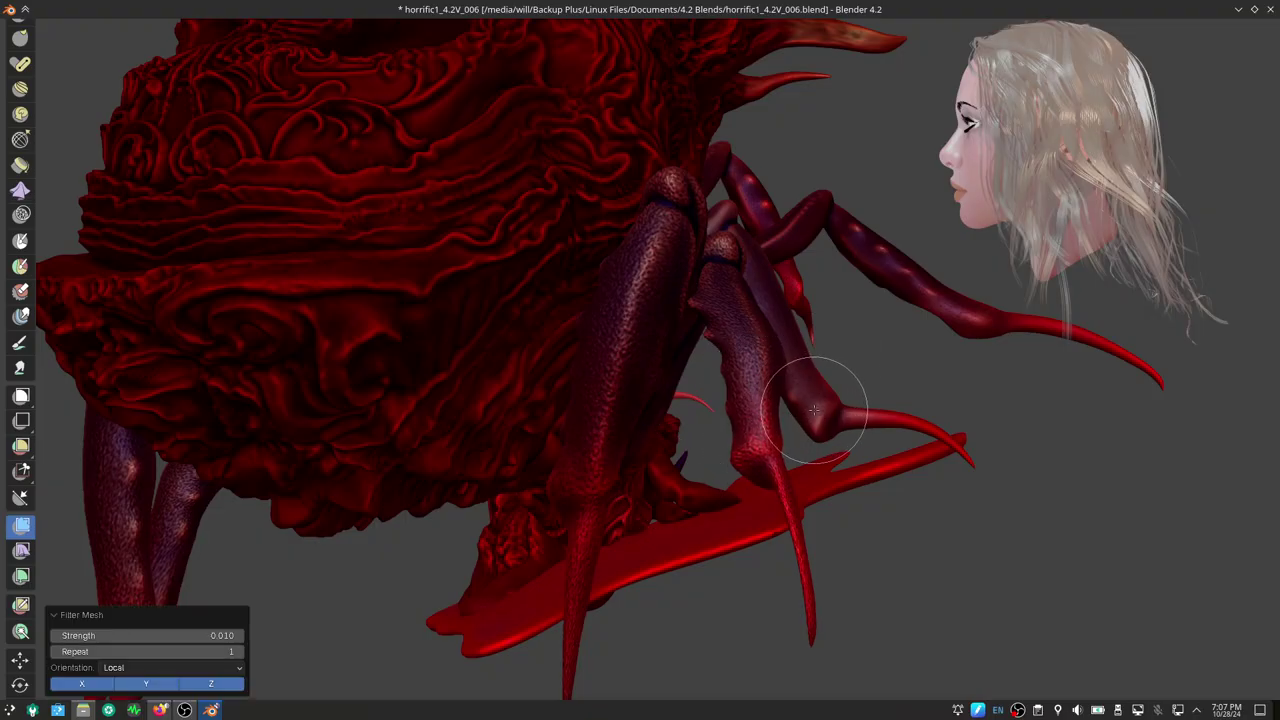
key(ctrl+z)
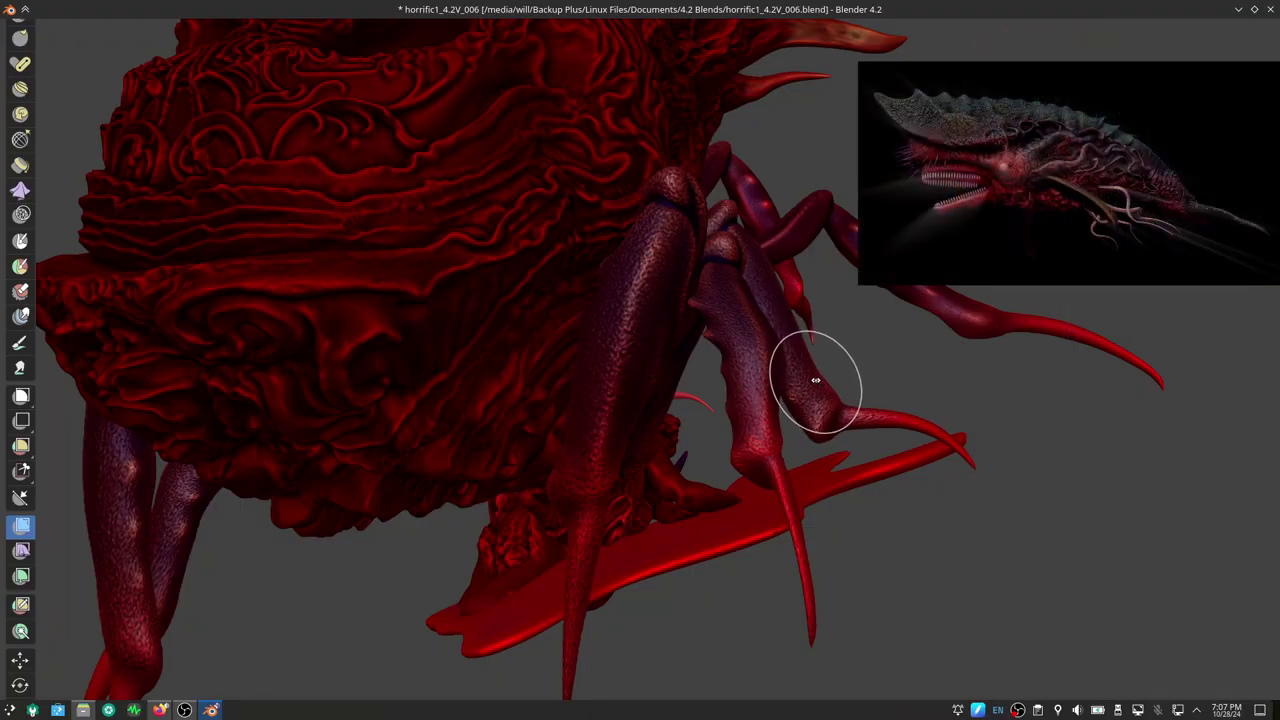
drag(816, 381, 878, 352)
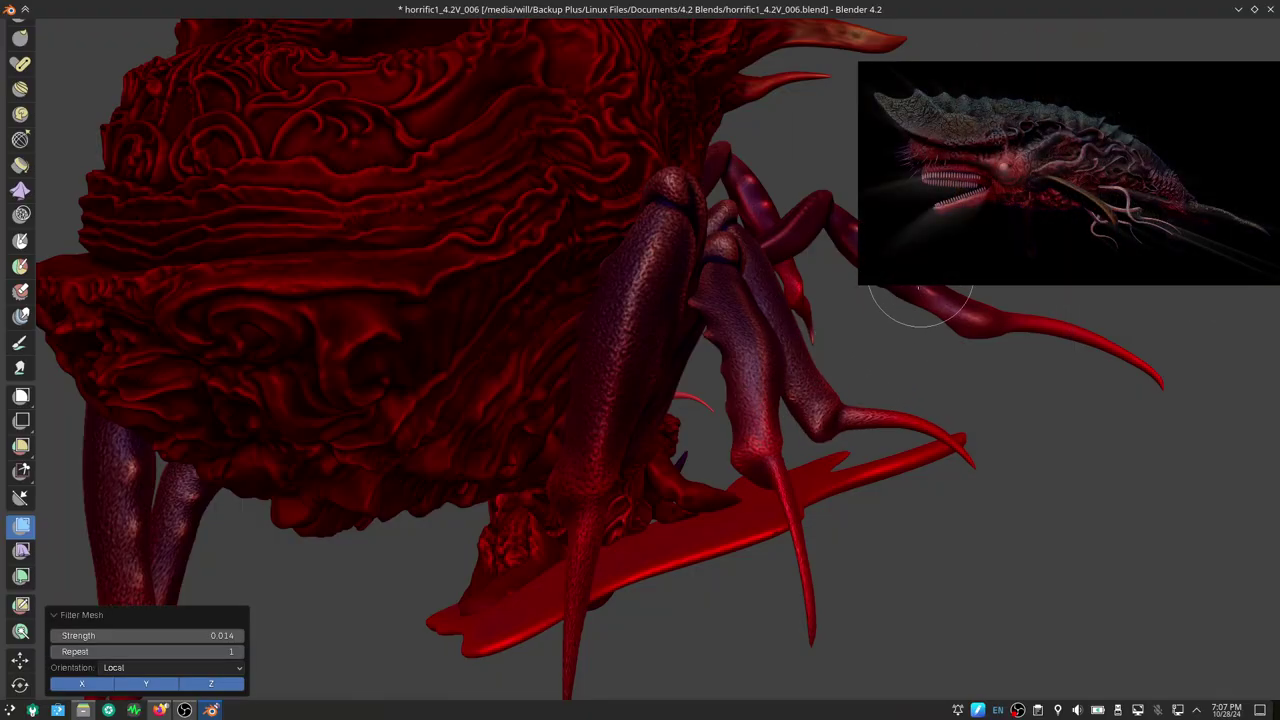
key(ctrl+z)
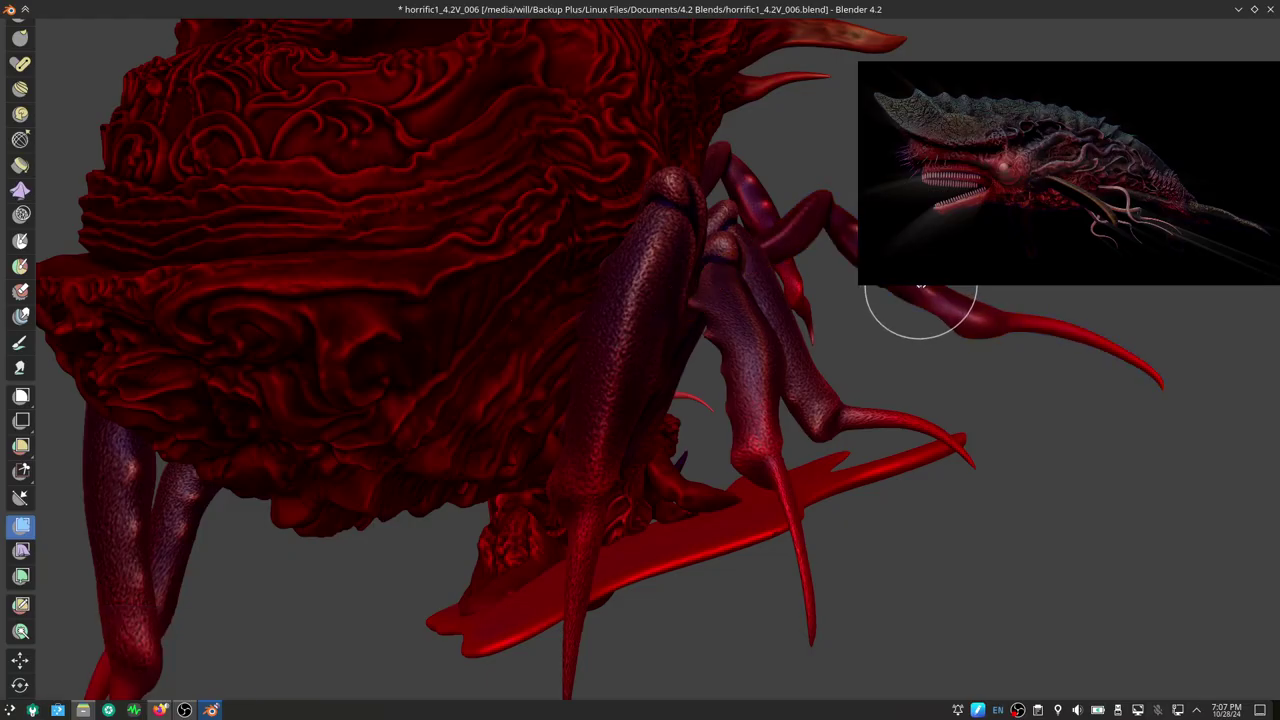
drag(922, 288, 910, 289)
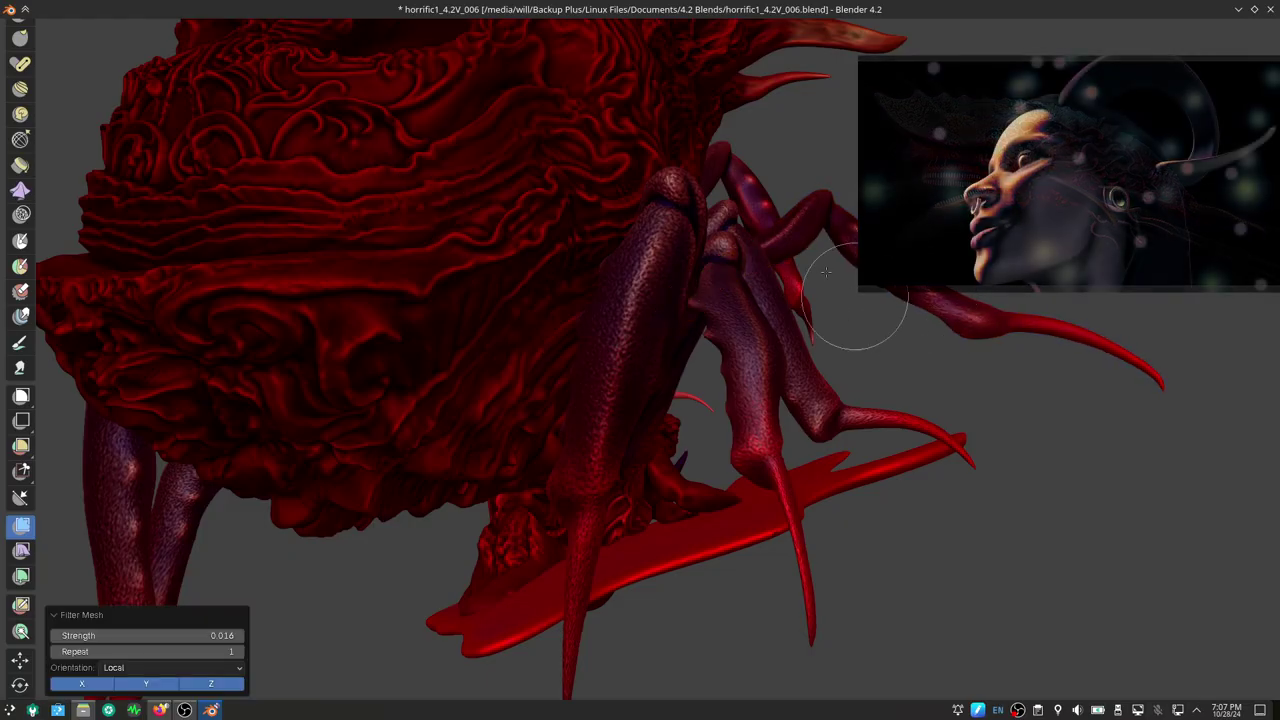
mouse_move(960, 290)
middle_down()
mouse_move(899, 58)
mouse_move(698, 372)
middle_up()
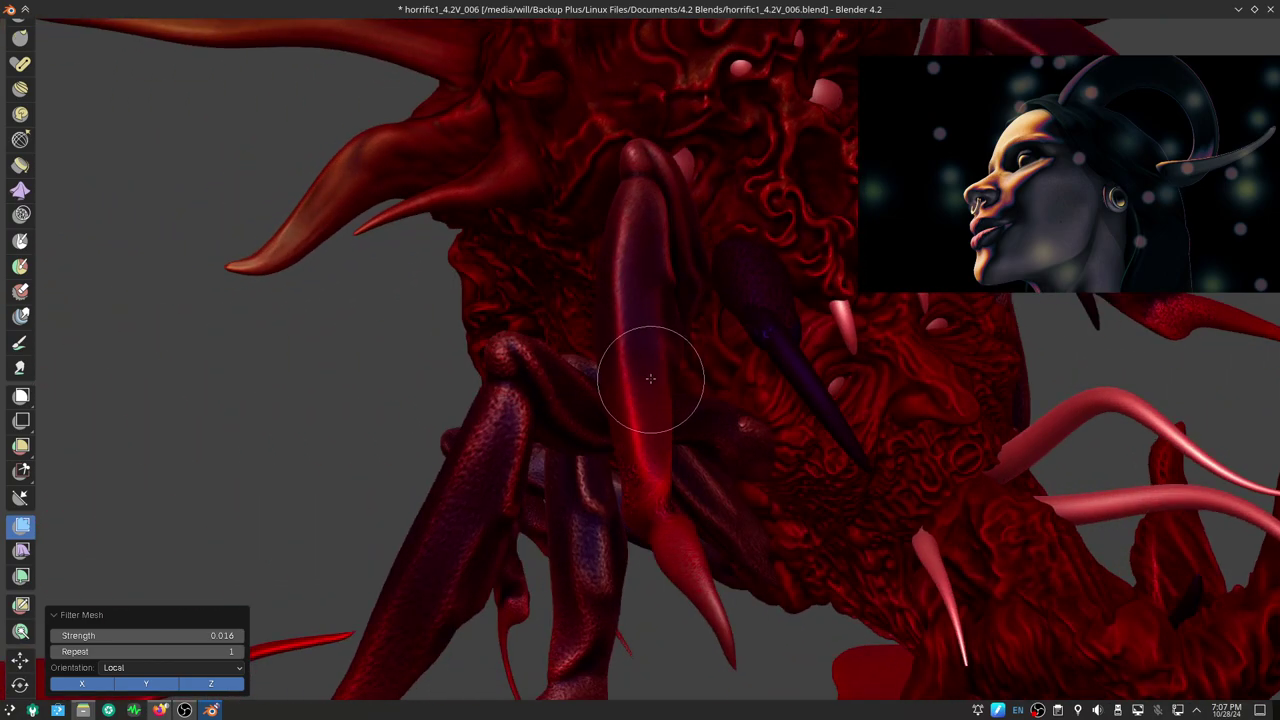
Make the tendril the active object and apply a mesh filter pass to it
key(alt+q)
middle_drag(651, 376, 900, 245)
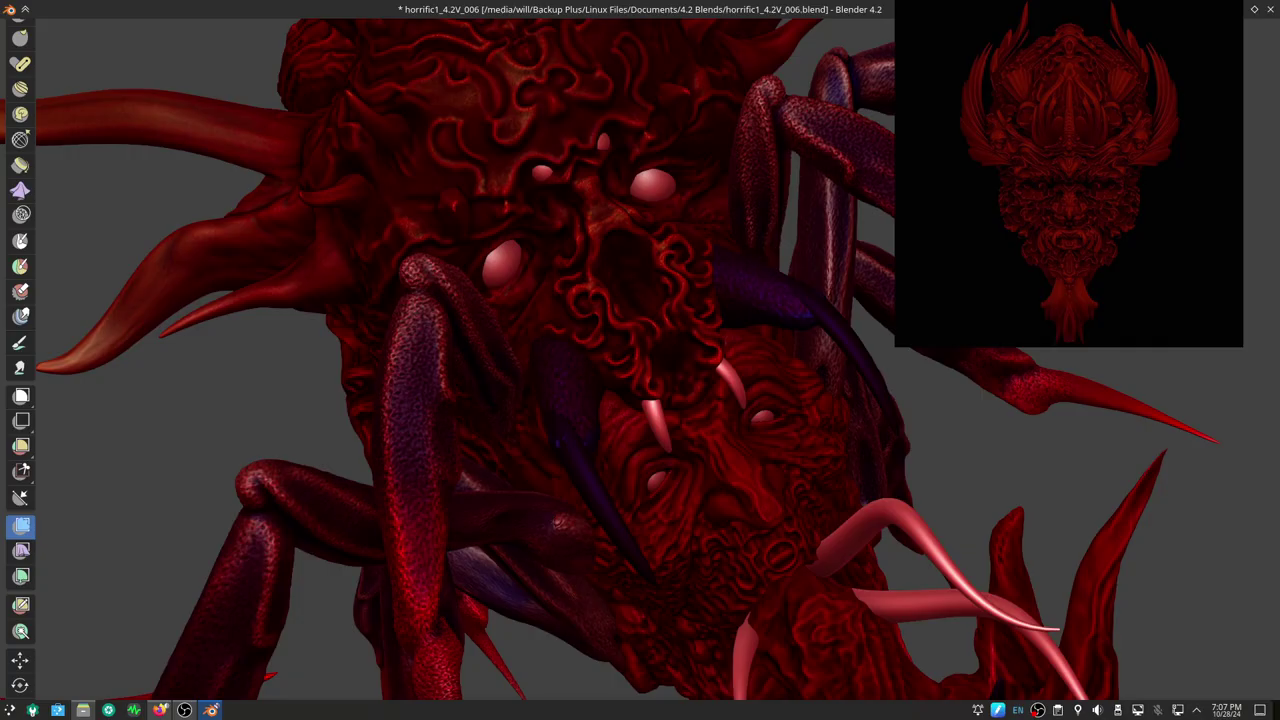
drag(914, 371, 916, 372)
scroll(914, 371, down, 3)
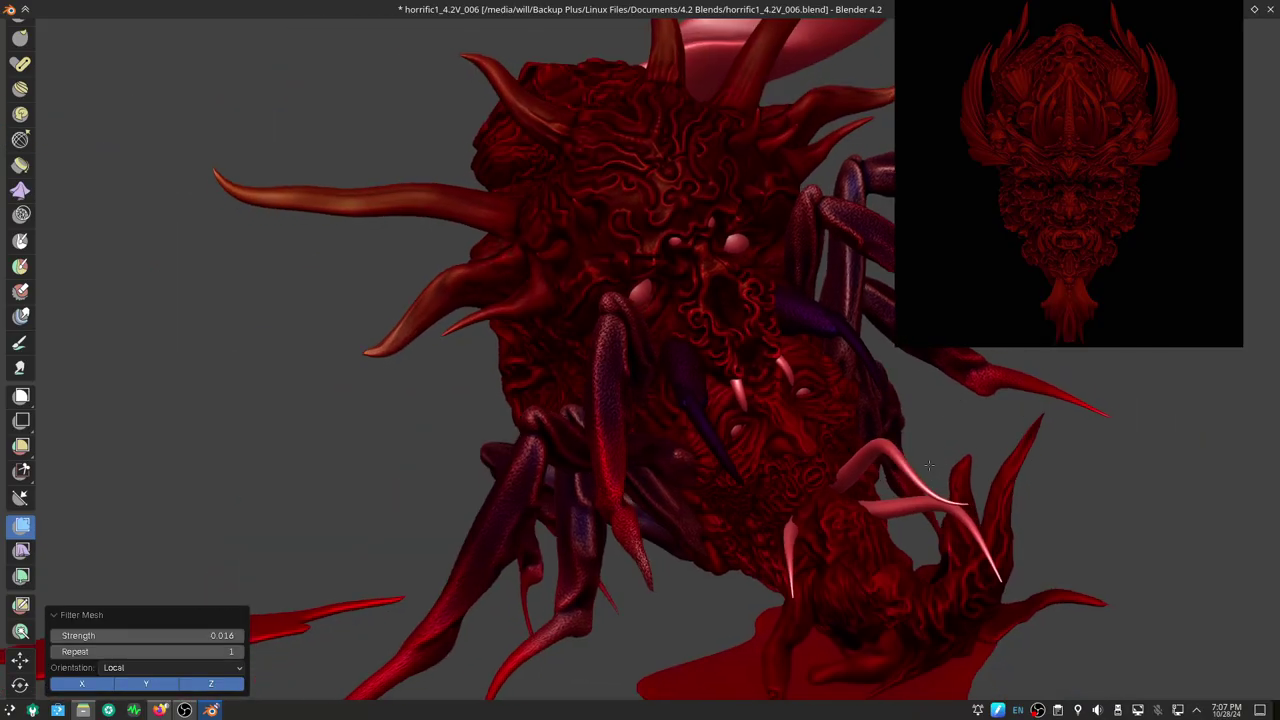
mouse_move(914, 371)
middle_down()
mouse_move(955, 405)
mouse_move(776, 380)
mouse_move(900, 443)
mouse_move(829, 528)
middle_up()
scroll(900, 443, up, 2)
scroll(829, 528, up, 2)
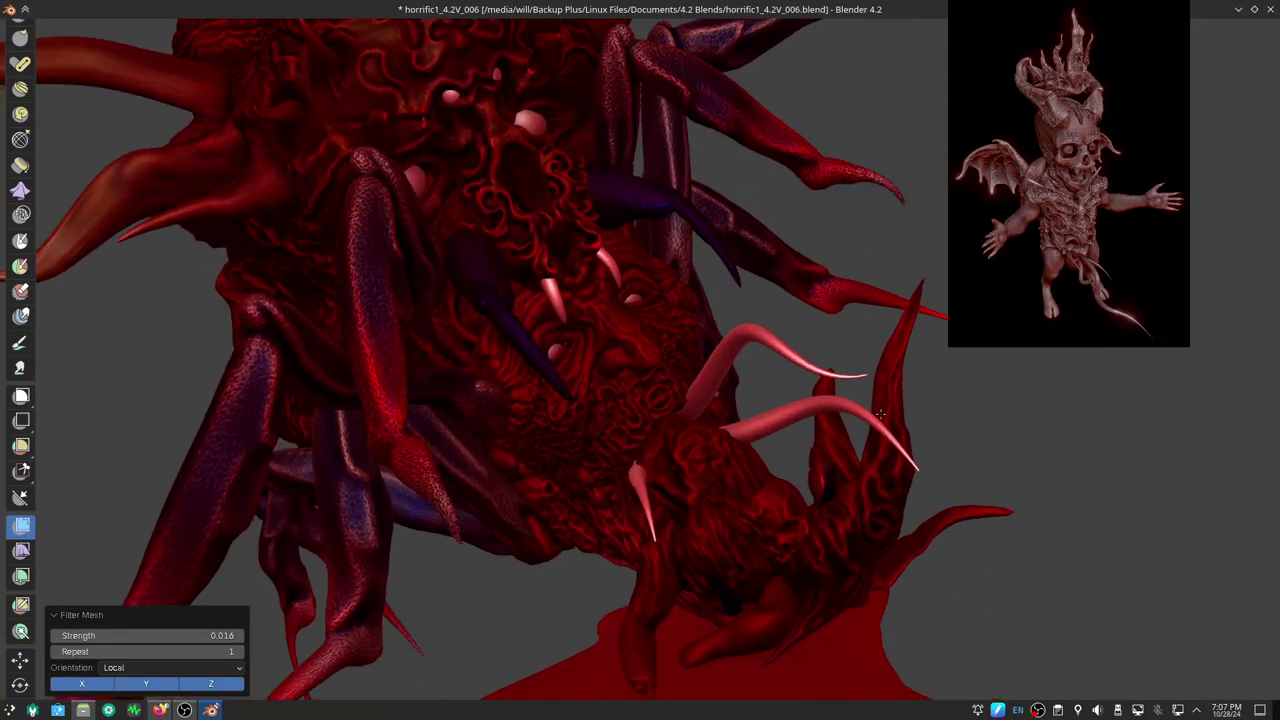
scroll(854, 494, up, 2)
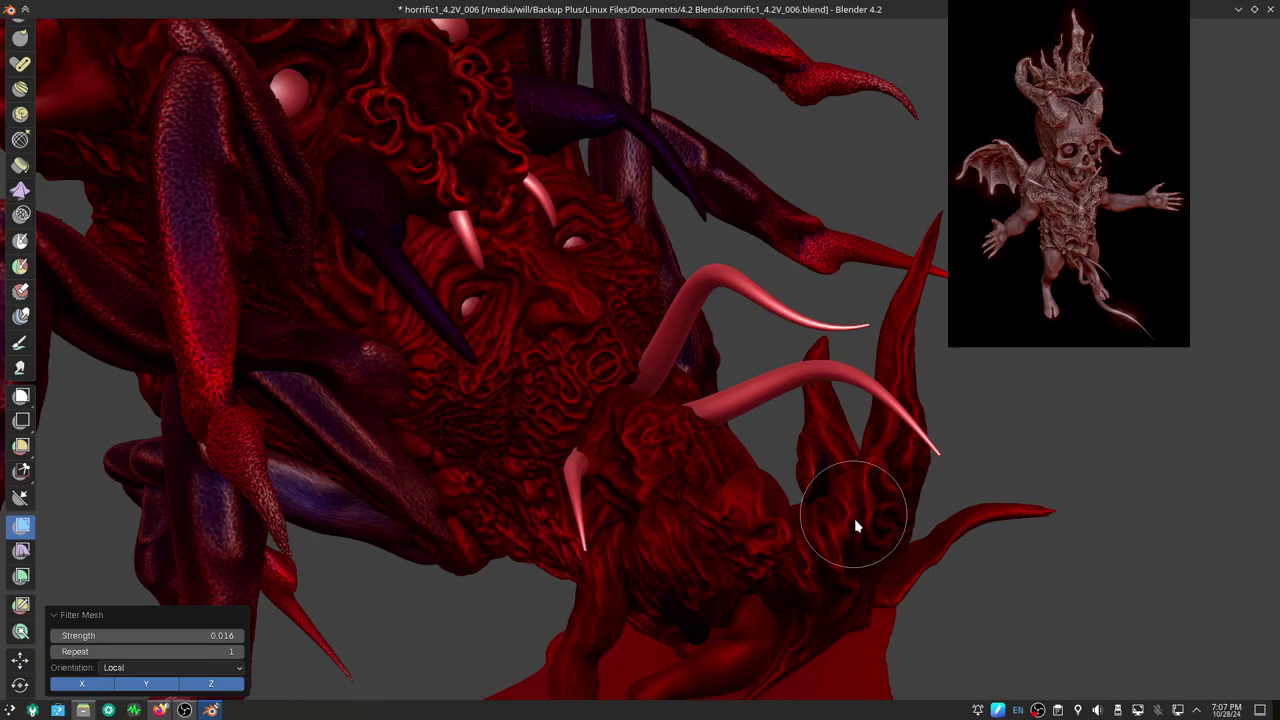
Add bumpy noise to the head with two filter passes, undoing the last one
mouse_move(757, 506)
middle_down()
mouse_move(716, 318)
mouse_move(728, 514)
middle_up()
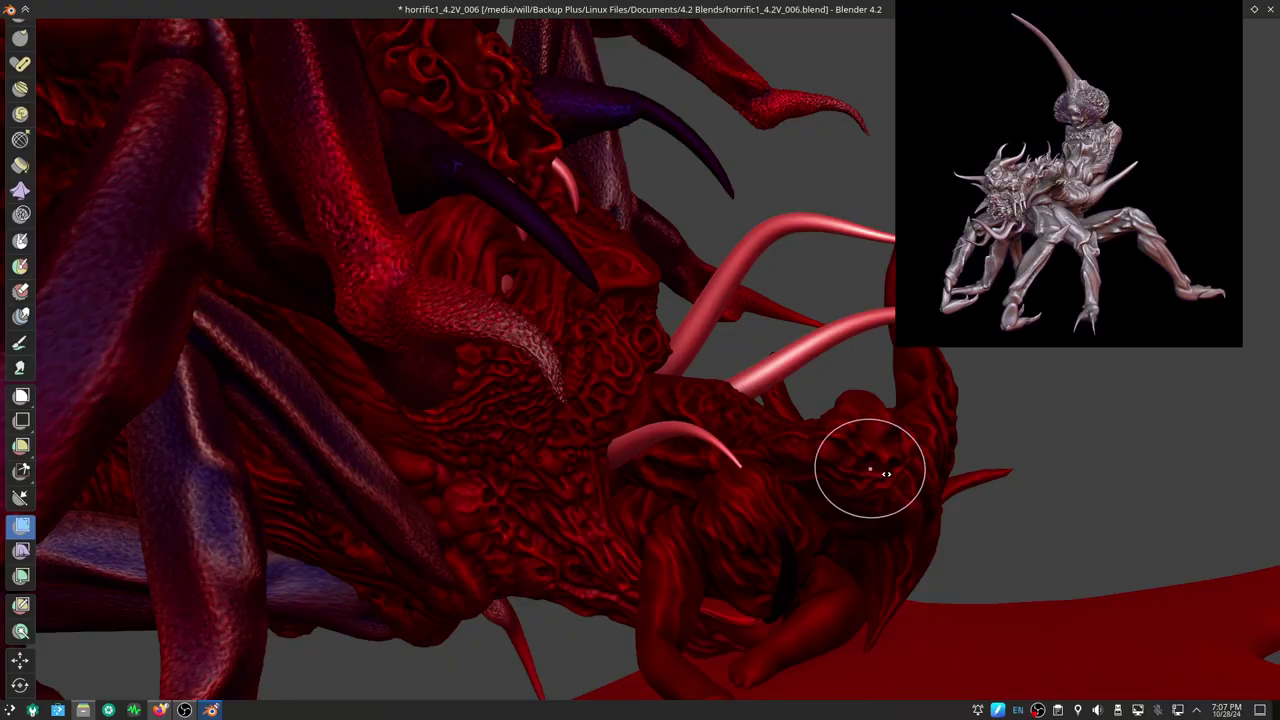
drag(891, 471, 897, 470)
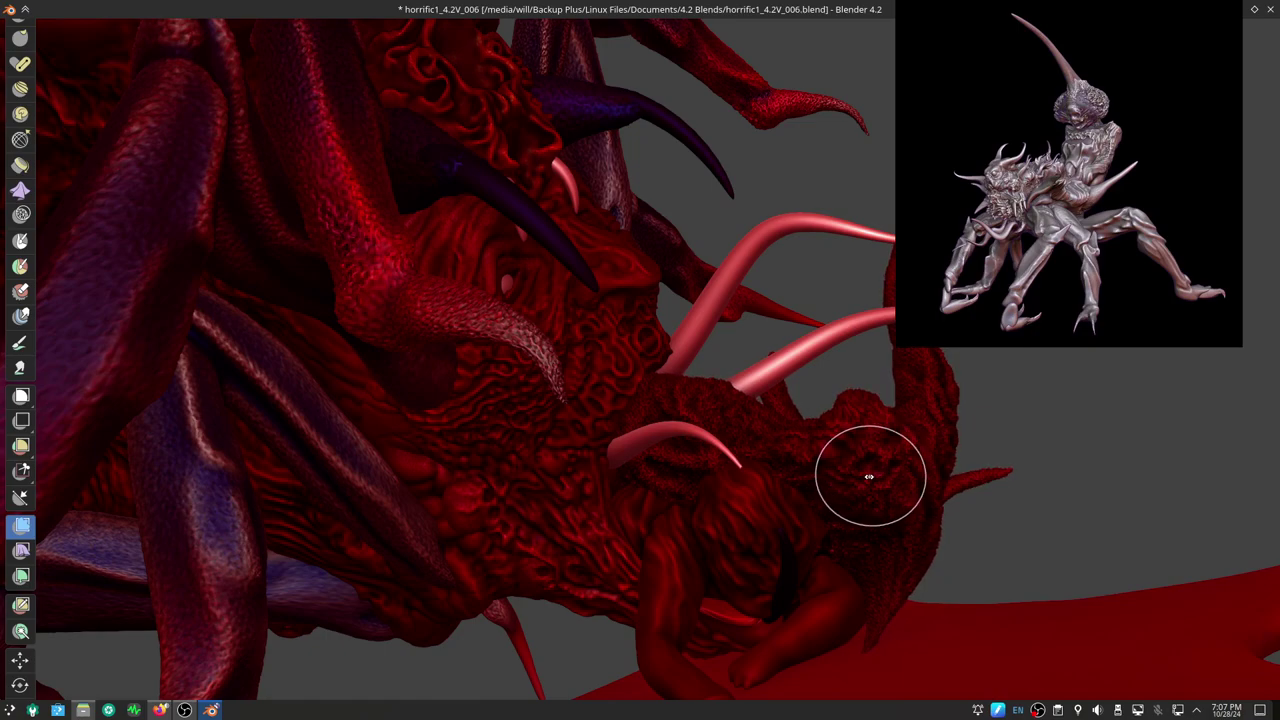
drag(1009, 398, 1038, 374)
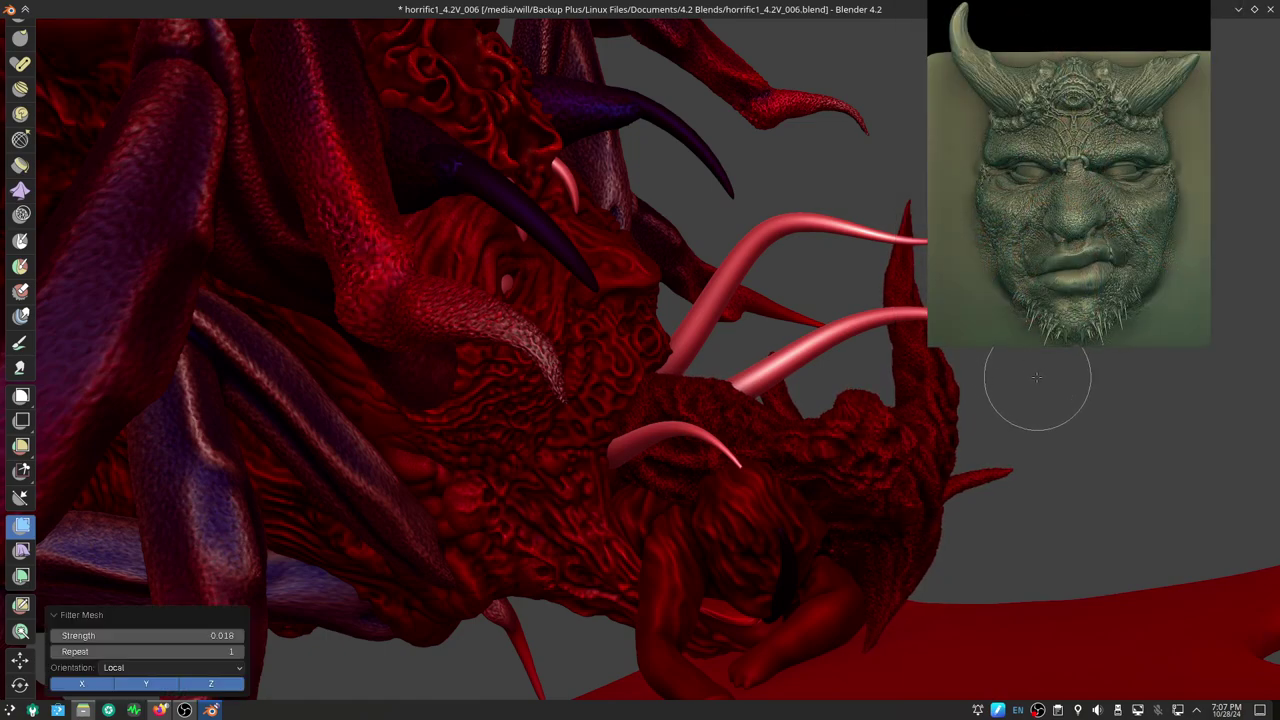
key(ctrl+z)
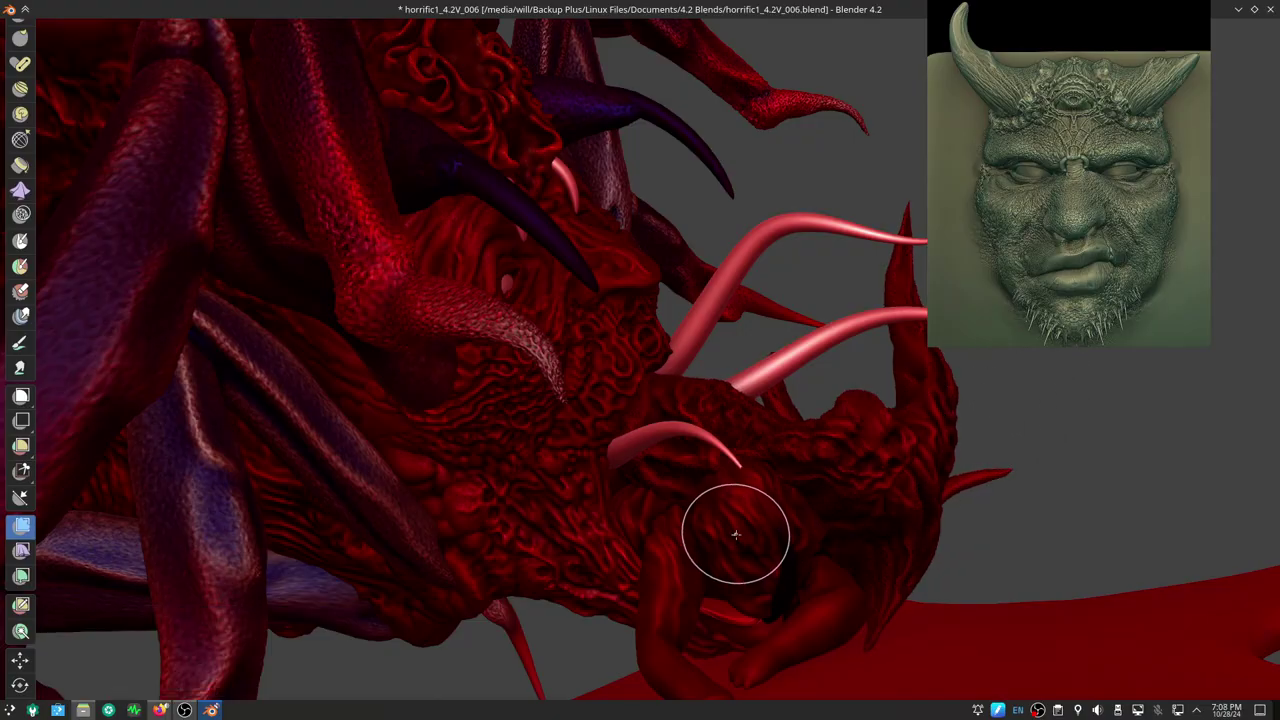
Make the jaw the active object and add noise texture to it
key(alt+q)
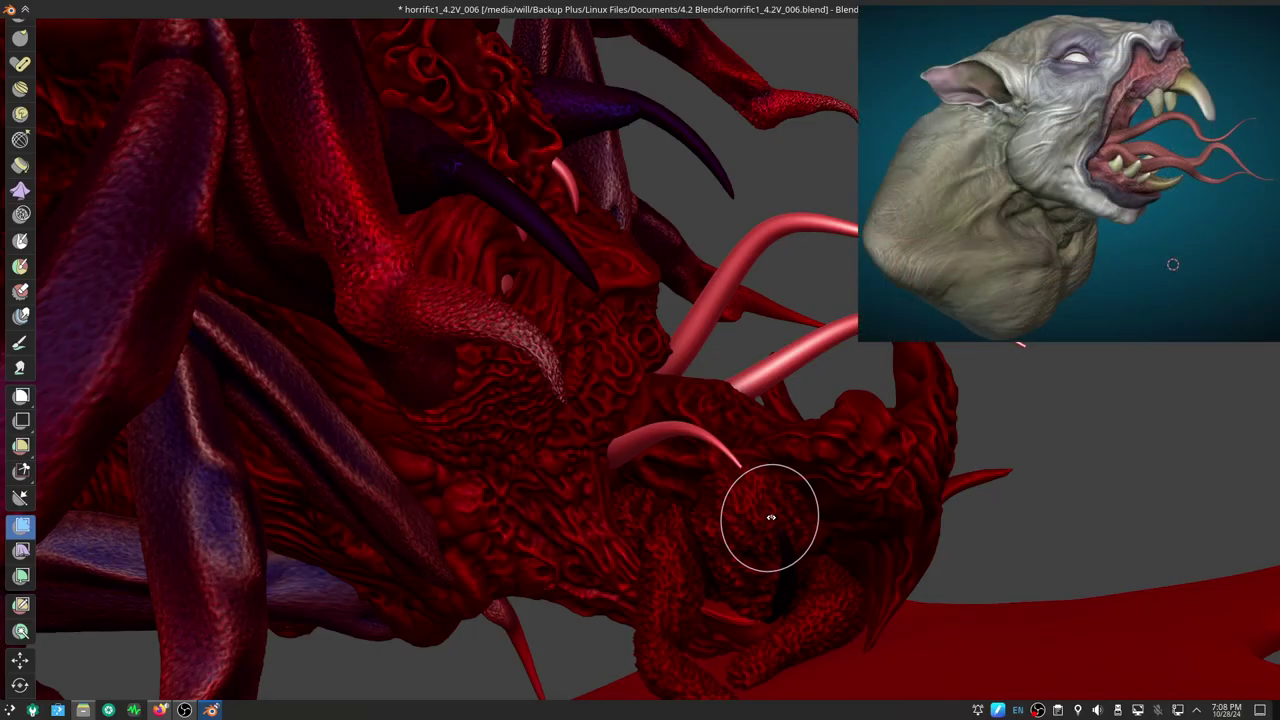
drag(785, 508, 790, 510)
mouse_move(790, 510)
middle_down()
mouse_move(798, 527)
mouse_move(945, 470)
mouse_move(780, 410)
mouse_move(783, 299)
mouse_move(832, 318)
mouse_move(808, 300)
mouse_move(789, 370)
middle_up()
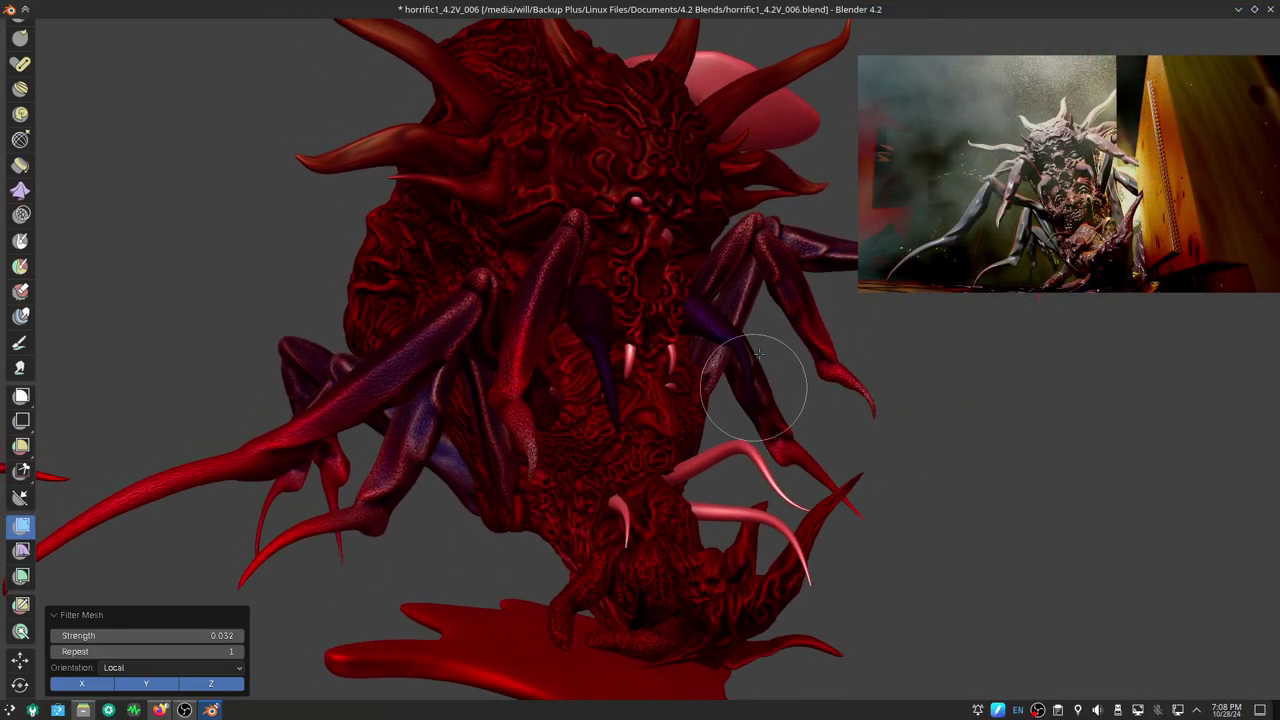
Activate the purple tusks and try a mesh filter on them, then undo it
scroll(759, 353, up, 3)
key(alt+q)
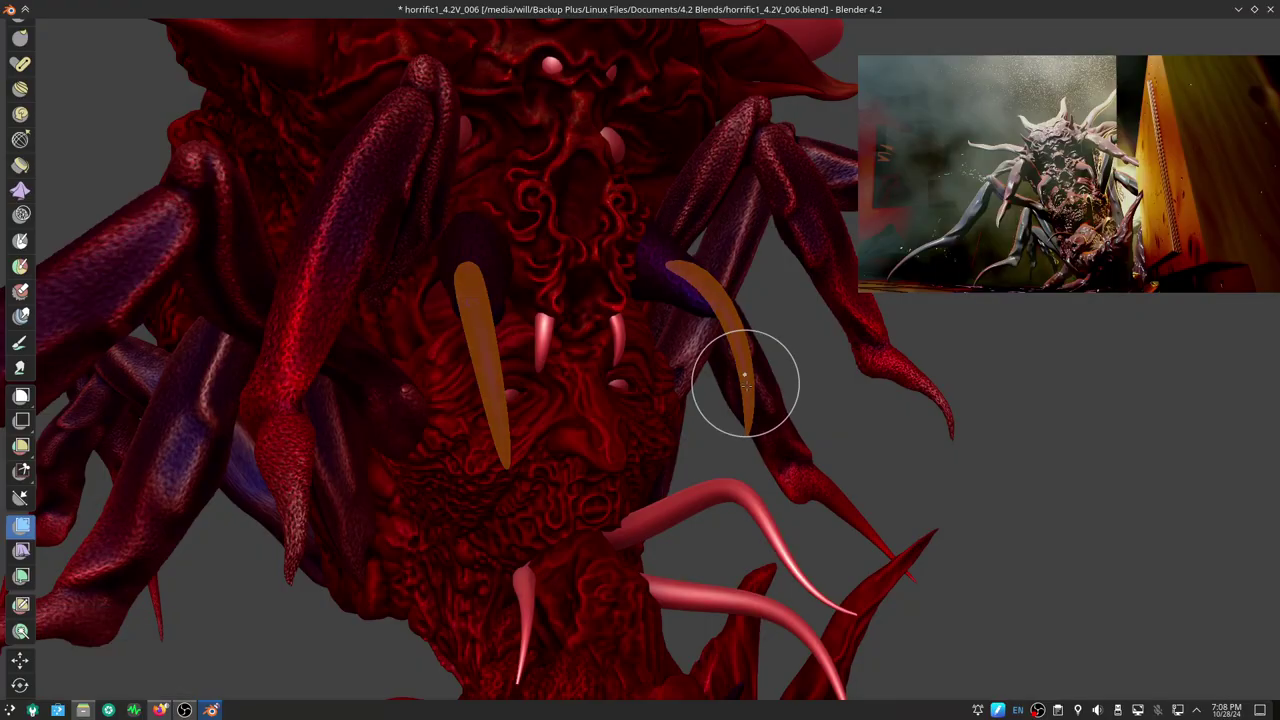
drag(748, 378, 737, 486)
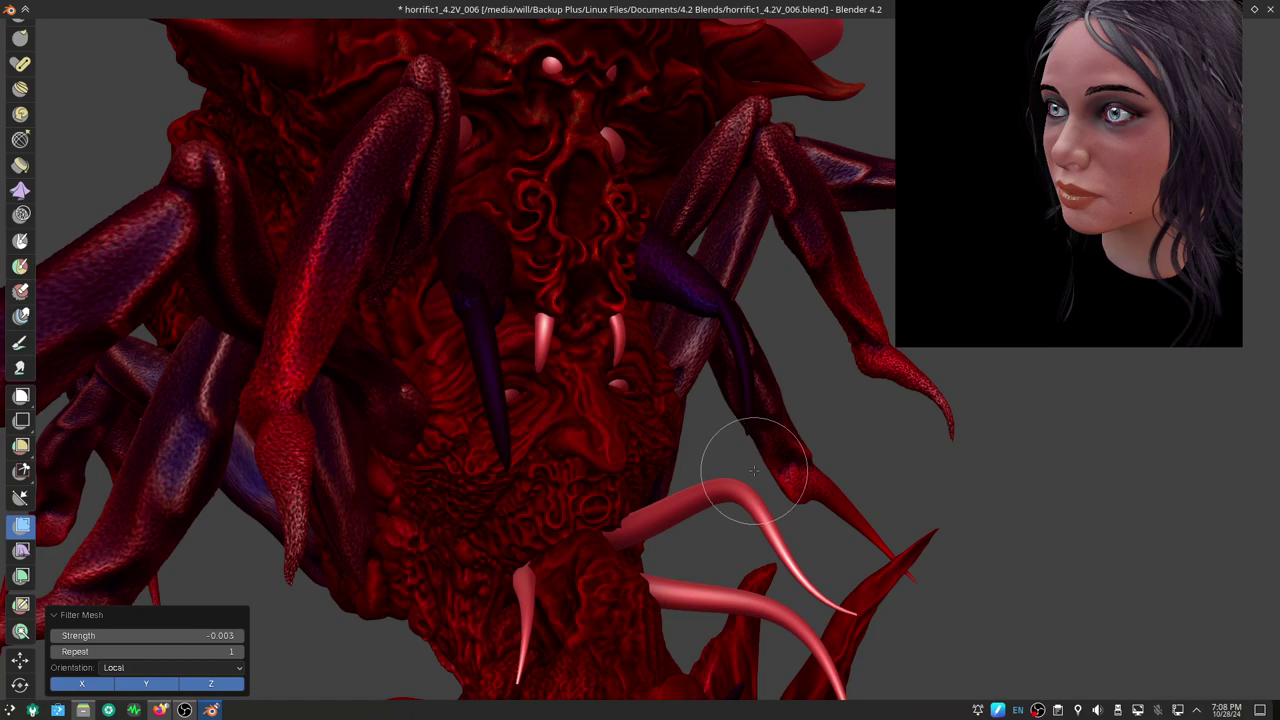
key(ctrl+z)
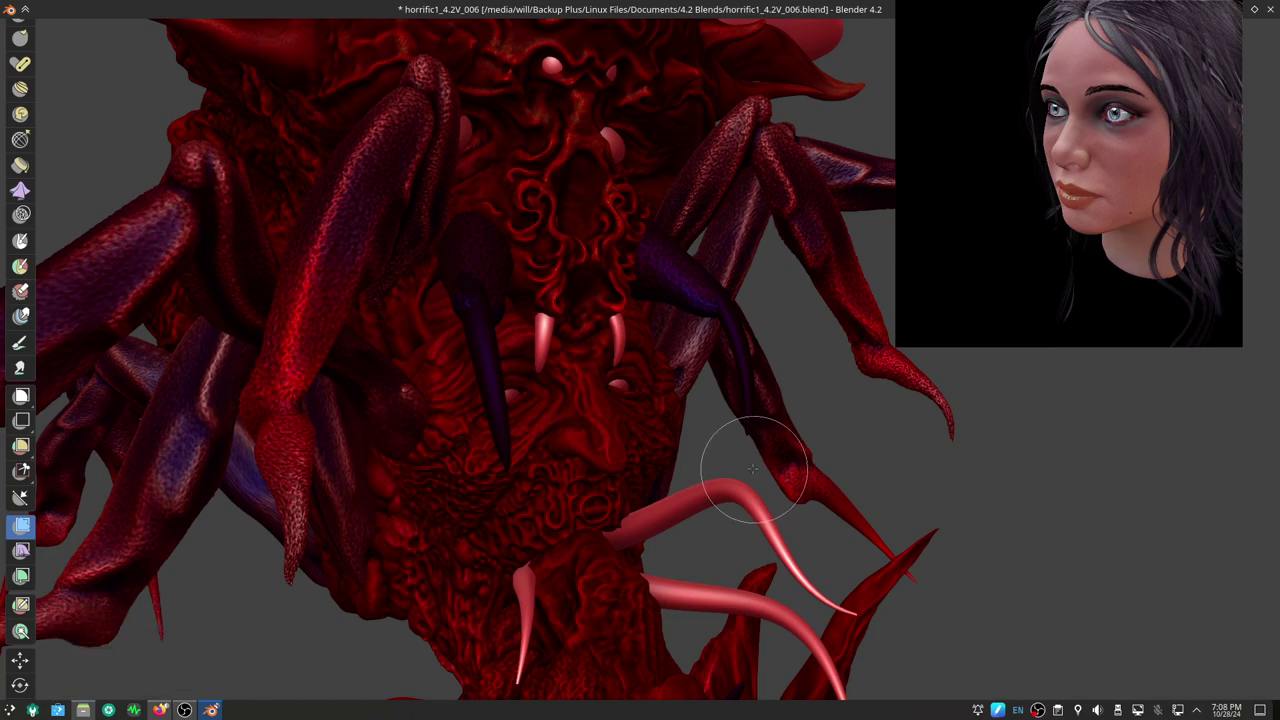
Paint the tusk tips red with the Paint tool and orbit to a front view of the face
click(19, 342)
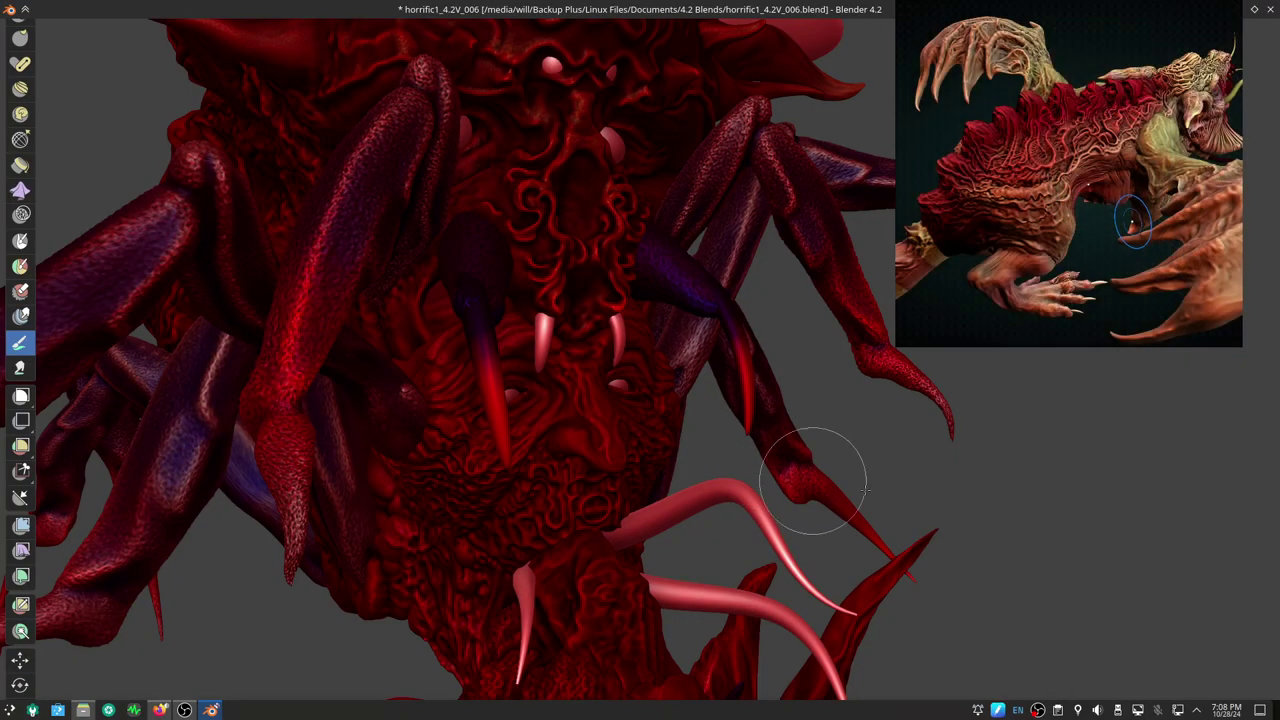
middle_drag(814, 471, 720, 418)
middle_drag(702, 357, 514, 463)
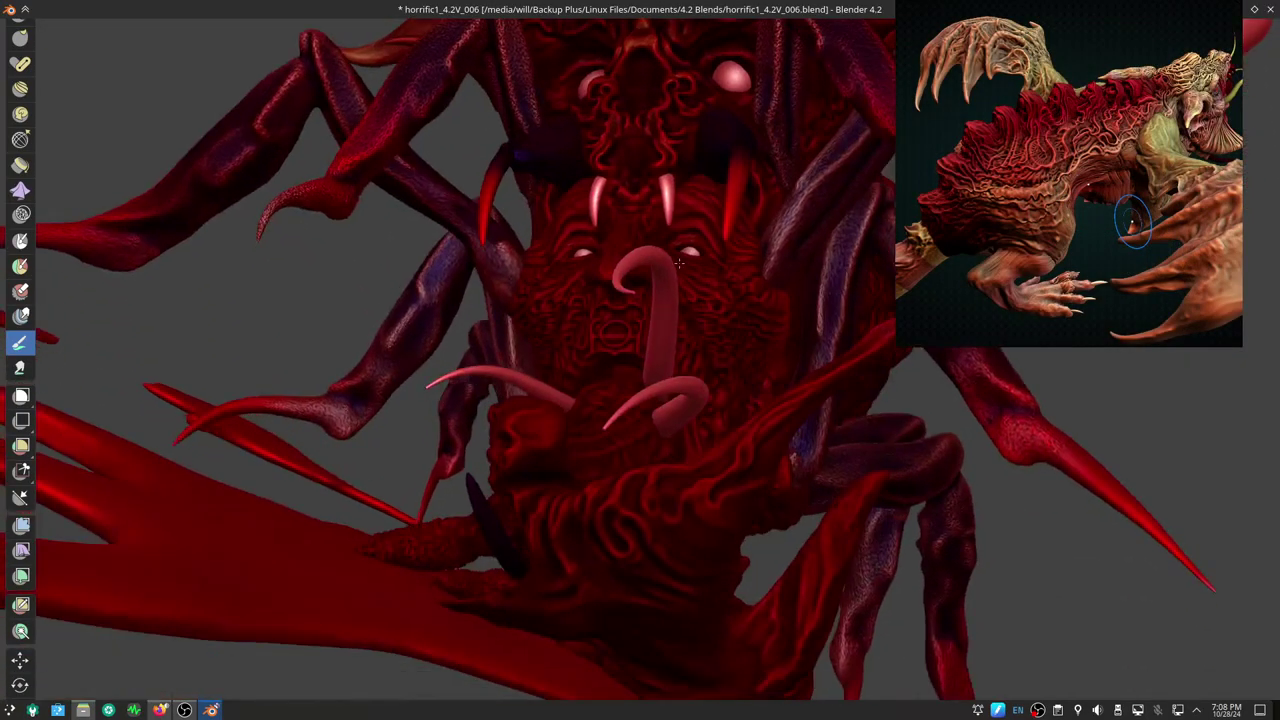
key(alt+q)
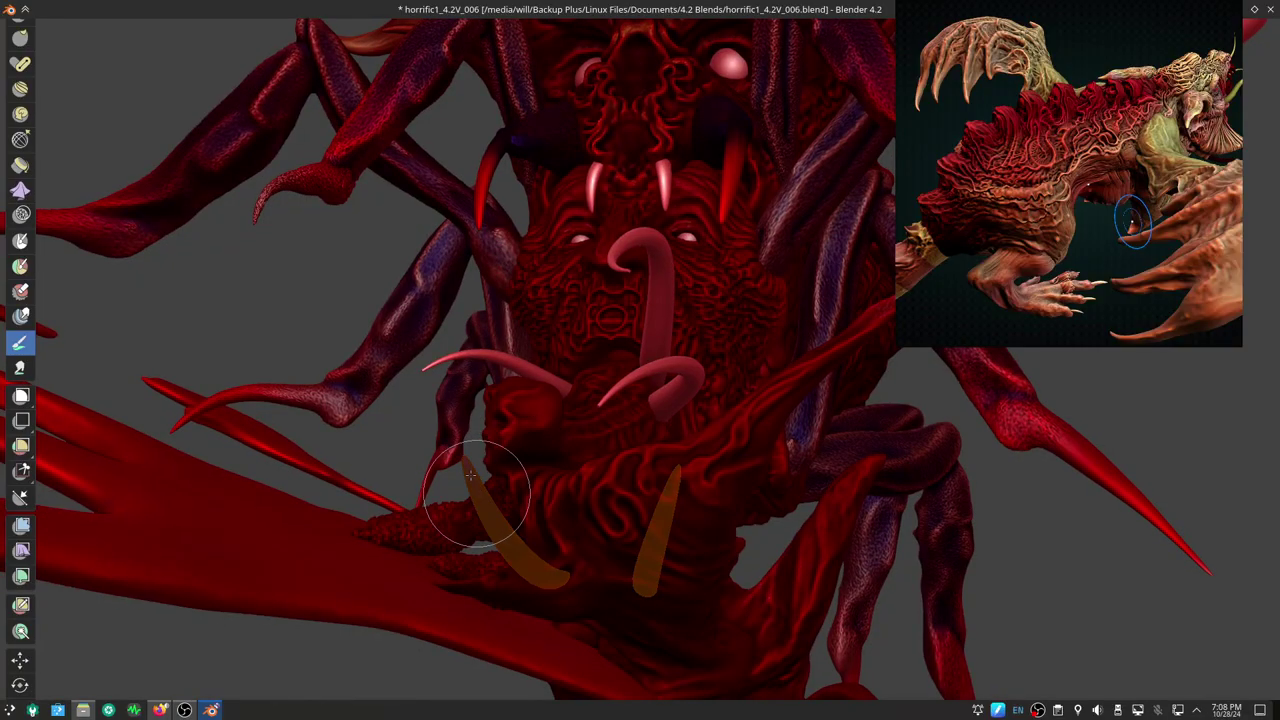
middle_drag(627, 467, 581, 507)
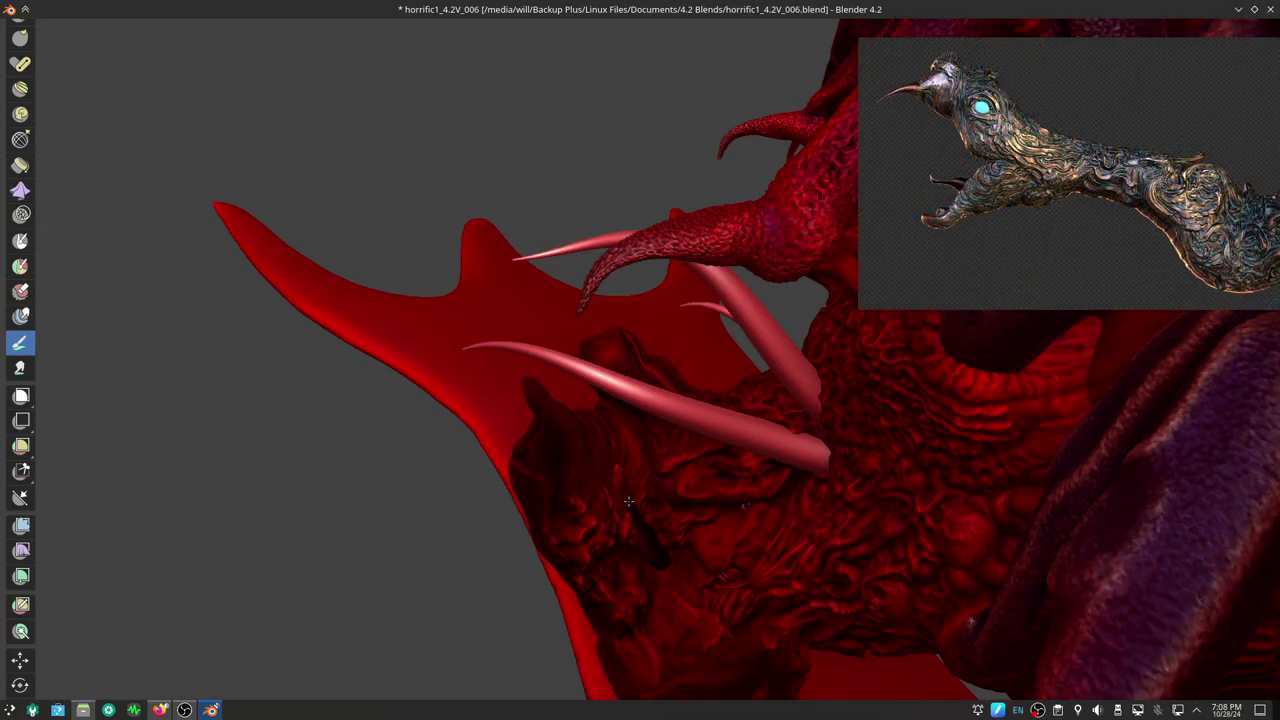
middle_drag(648, 524, 627, 503)
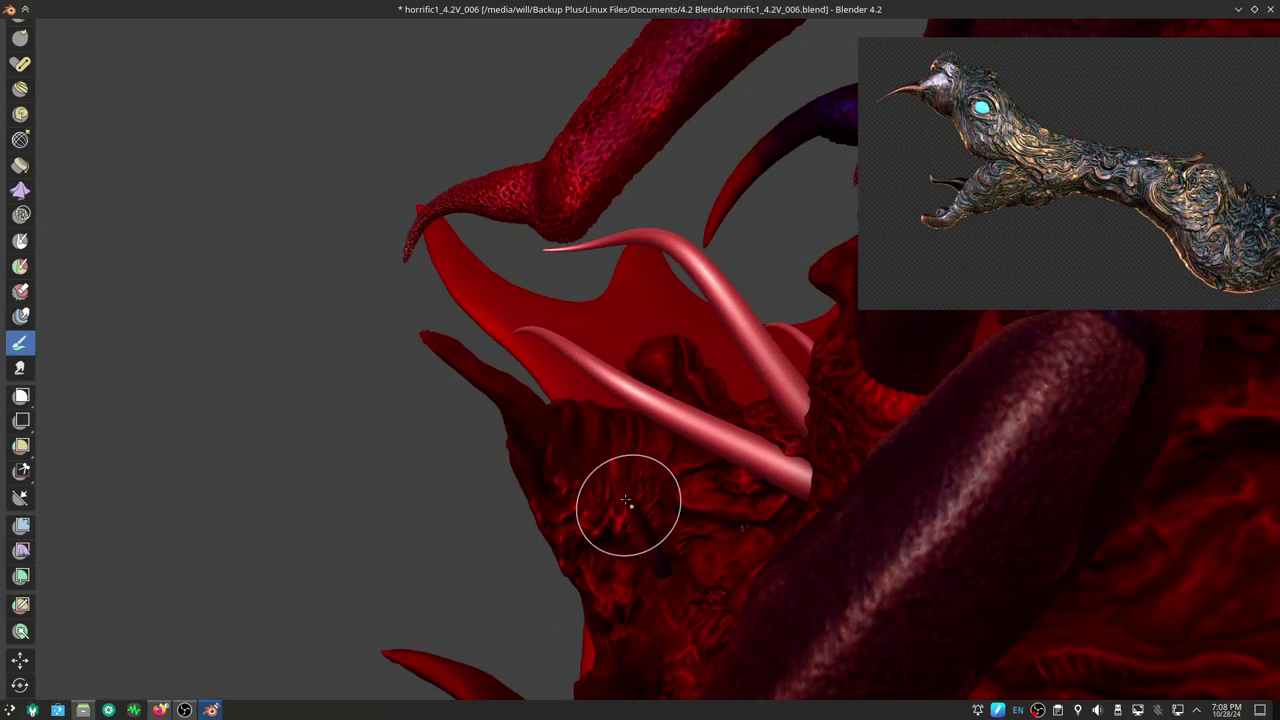
mouse_move(553, 451)
middle_down()
mouse_move(659, 452)
mouse_move(714, 371)
mouse_move(794, 449)
mouse_move(738, 443)
mouse_move(694, 457)
mouse_move(668, 373)
middle_up()
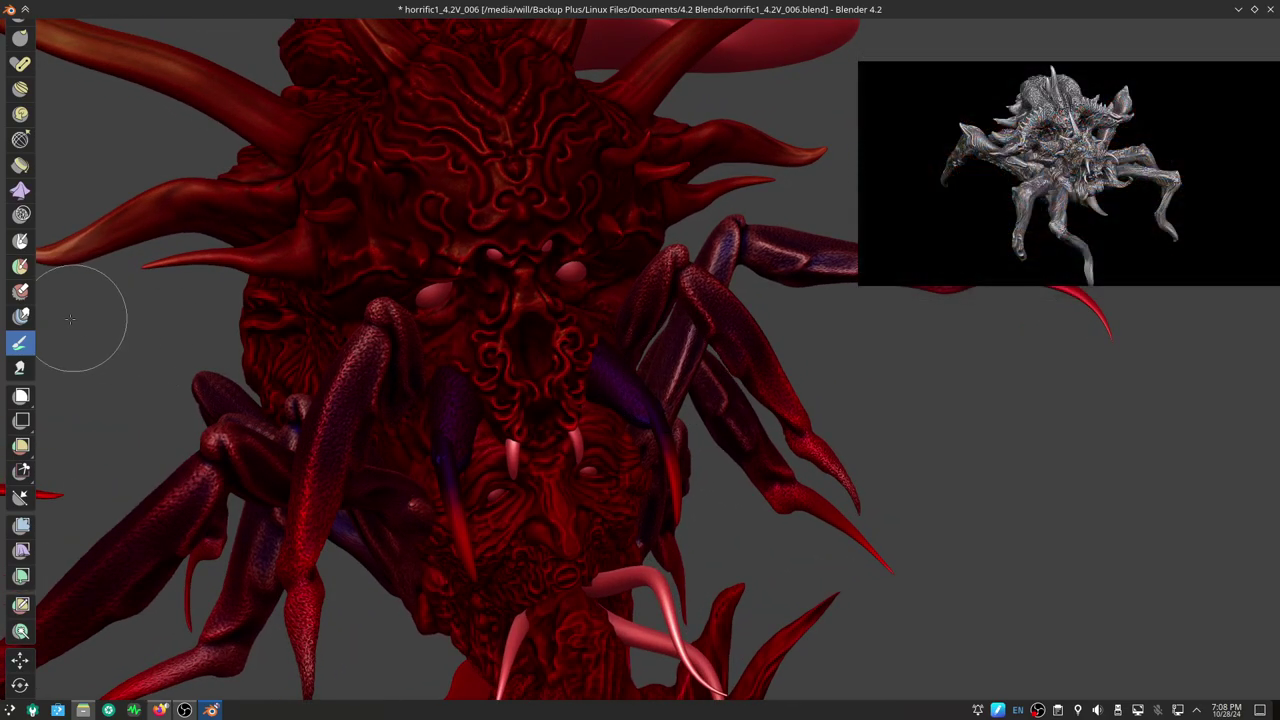
Choose the tan colour from the palette and check the auto-masking options
key(n)
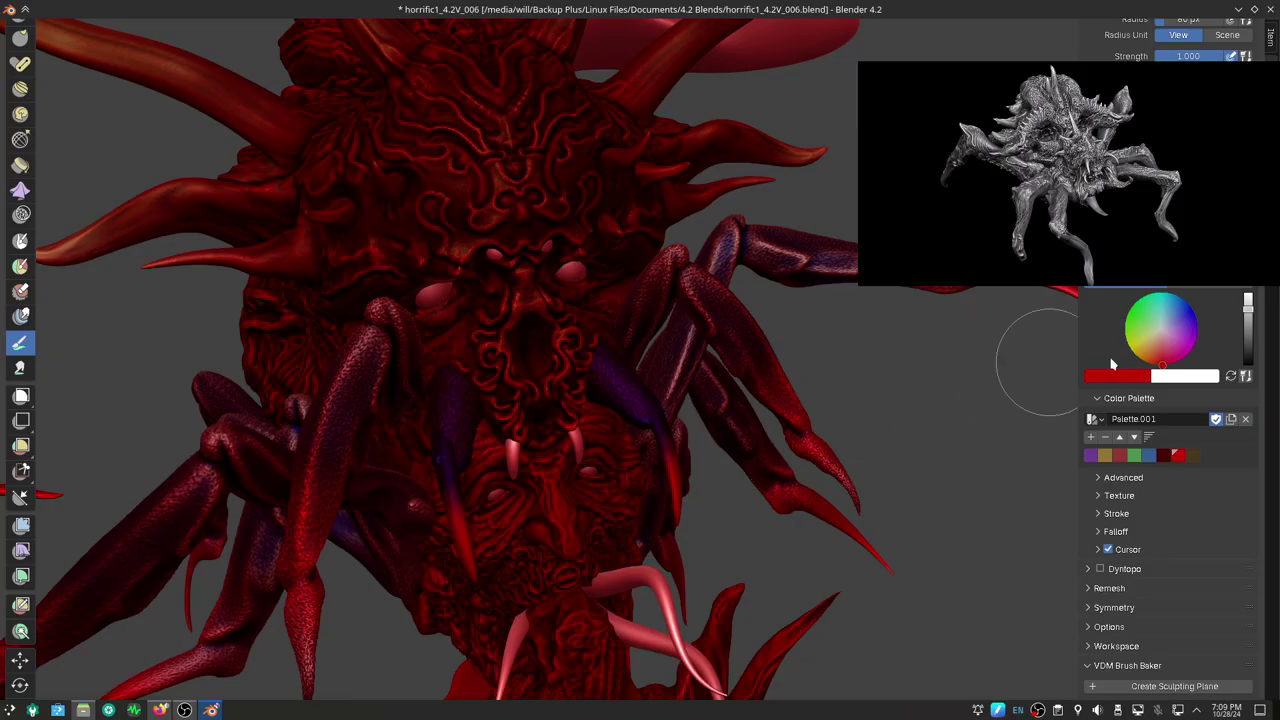
click(1106, 456)
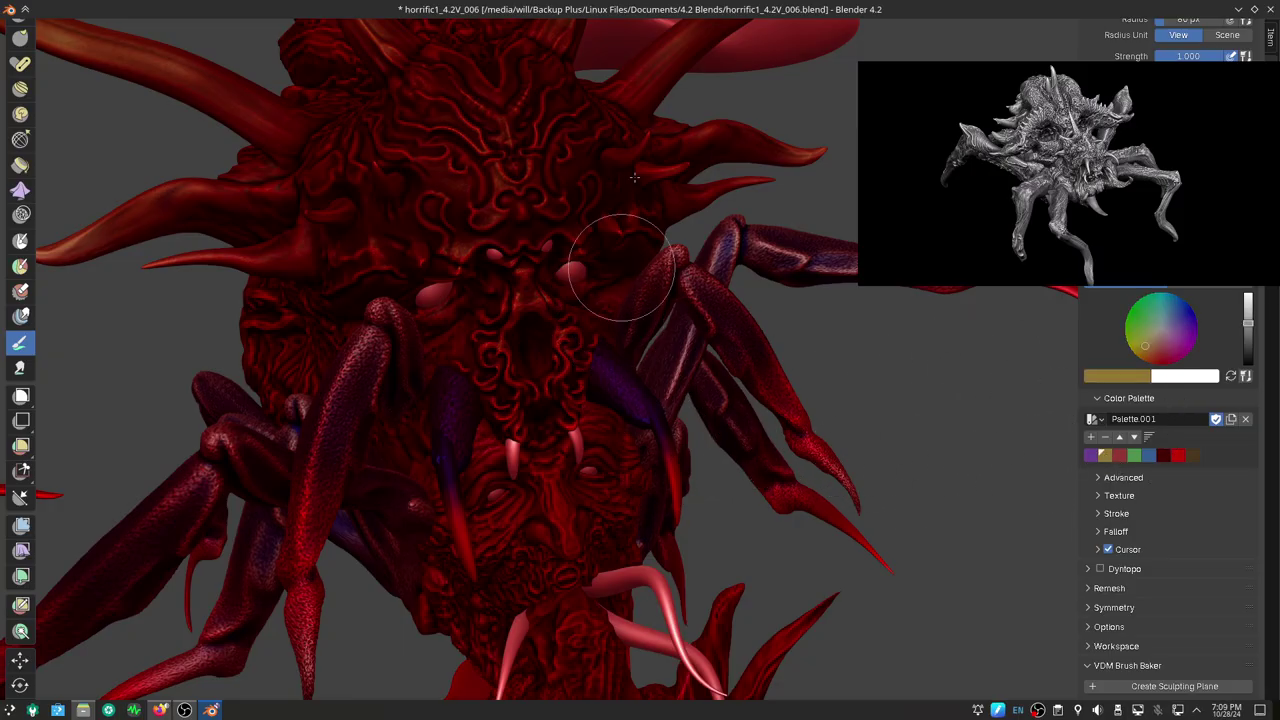
key(ctrl+alt+space)
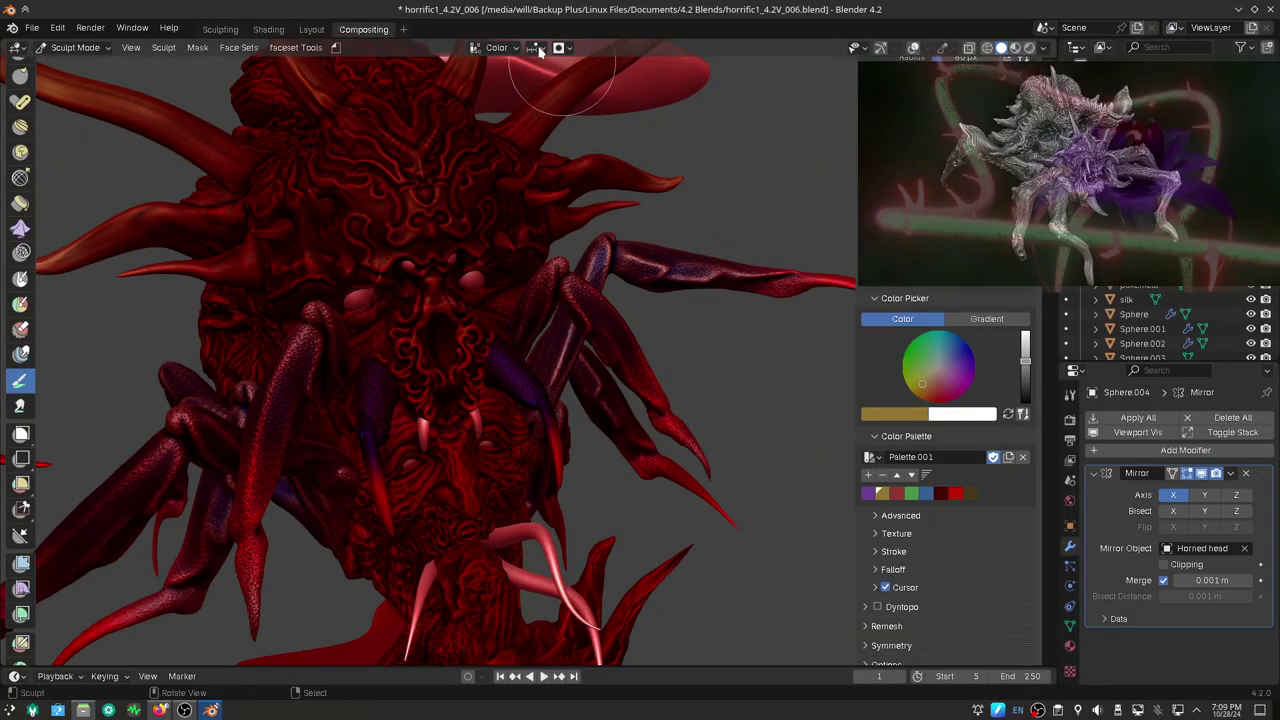
click(560, 47)
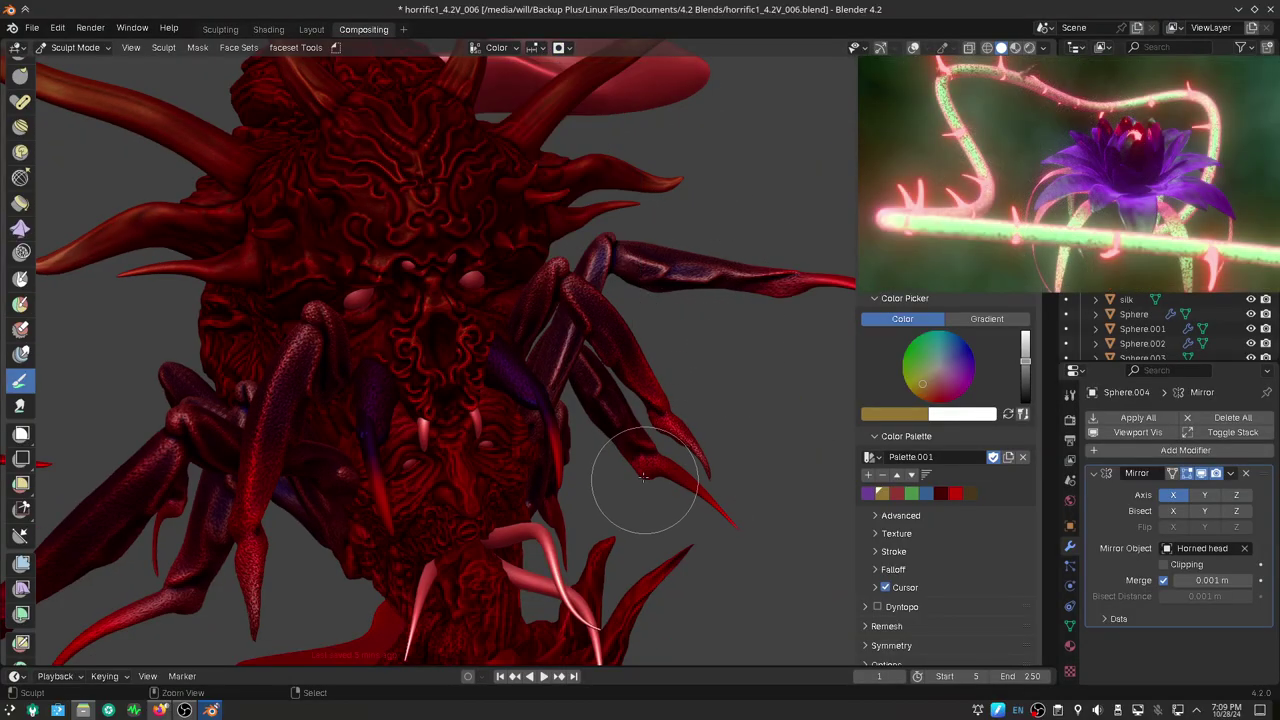
key(ctrl+alt+space)
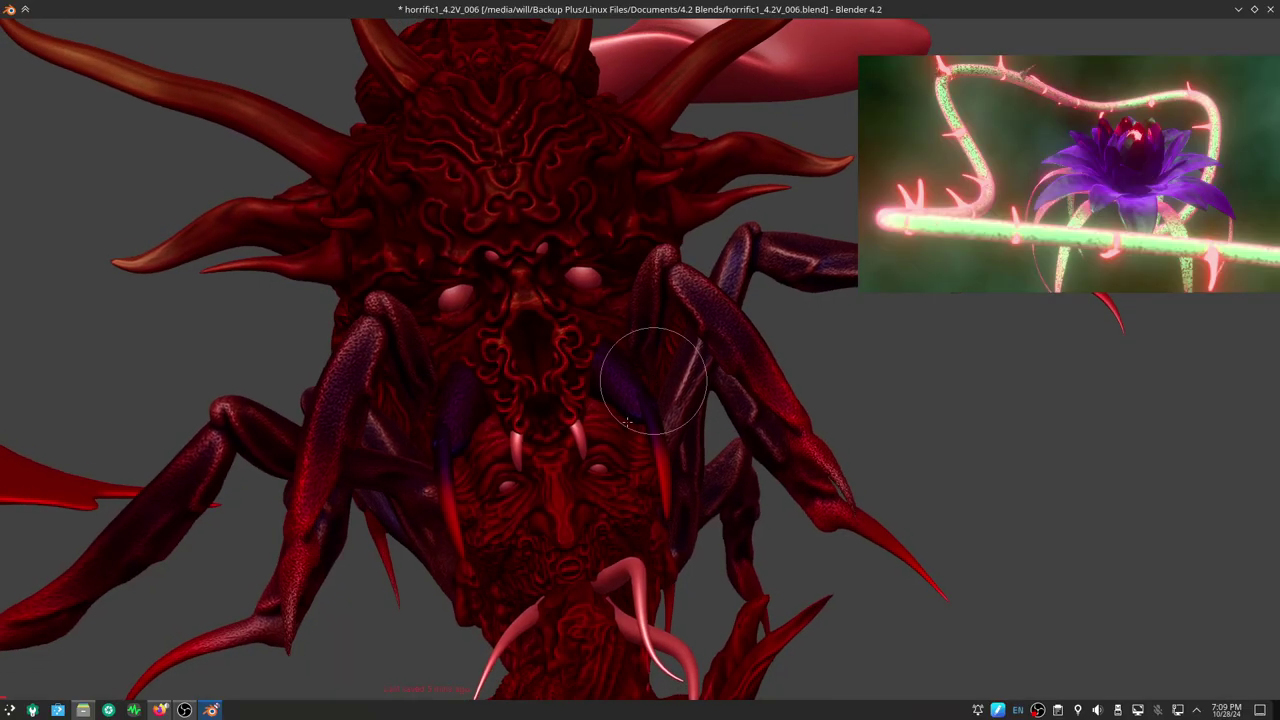
Orbit and zoom around the creature to frame its face from the front
middle_drag(657, 372, 598, 440)
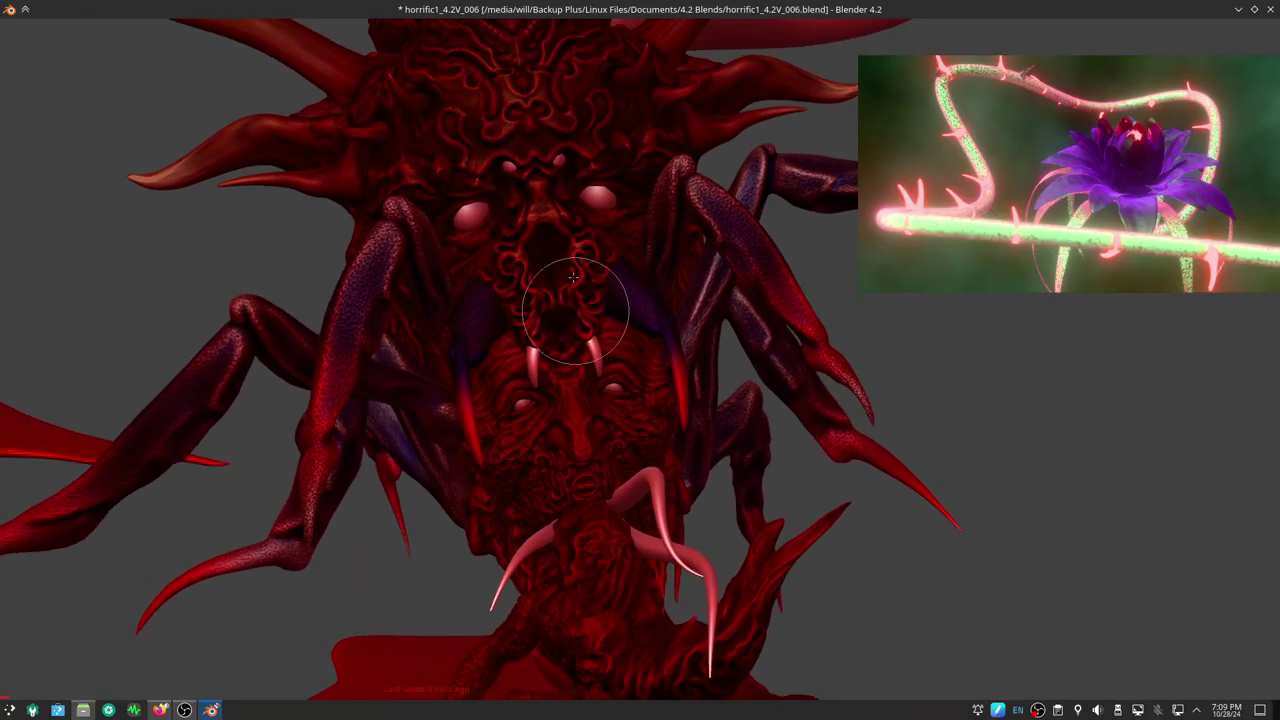
middle_drag(571, 288, 700, 277)
scroll(700, 277, down, 2)
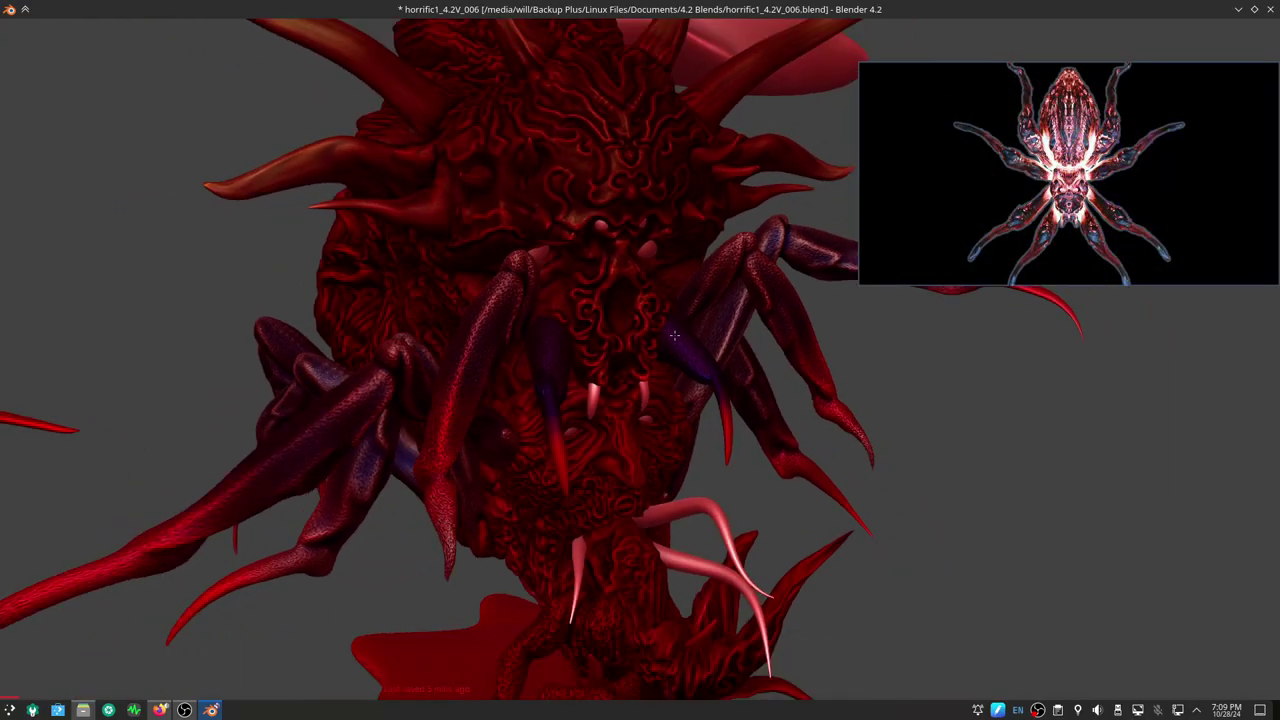
scroll(704, 347, down, 2)
key(n)
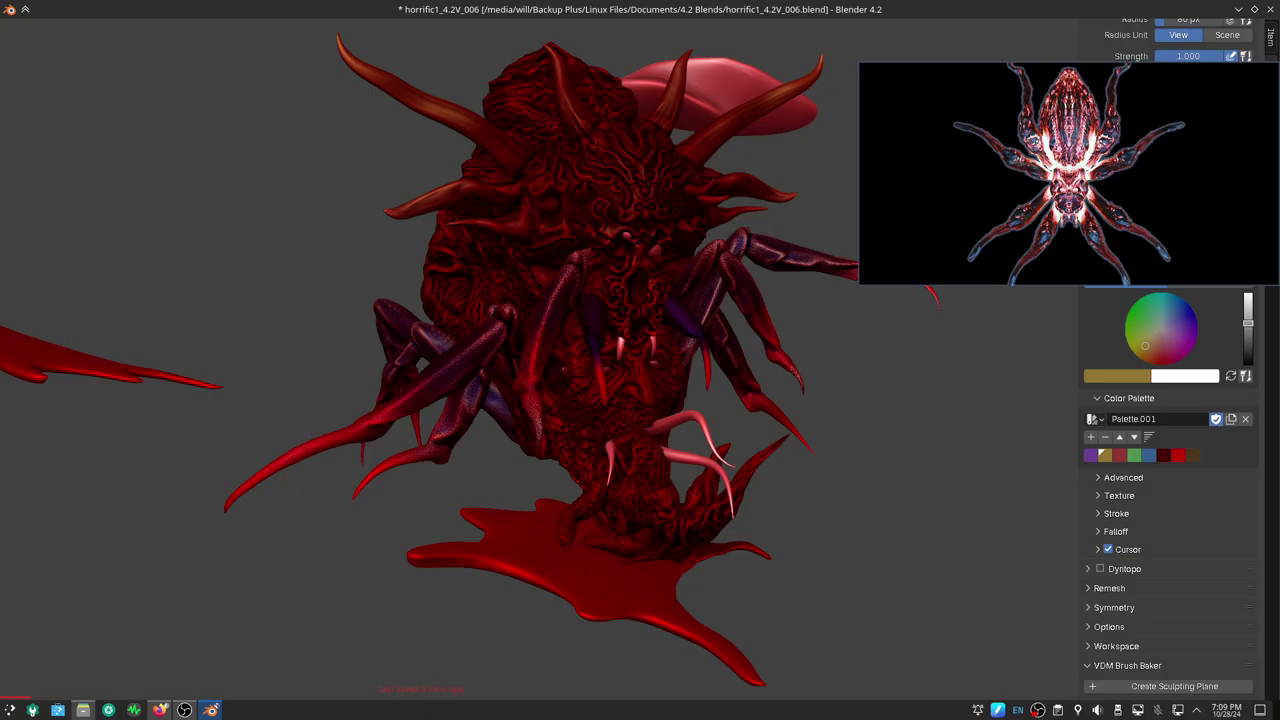
mouse_move(756, 418)
middle_down()
mouse_move(723, 419)
mouse_move(869, 484)
middle_up()
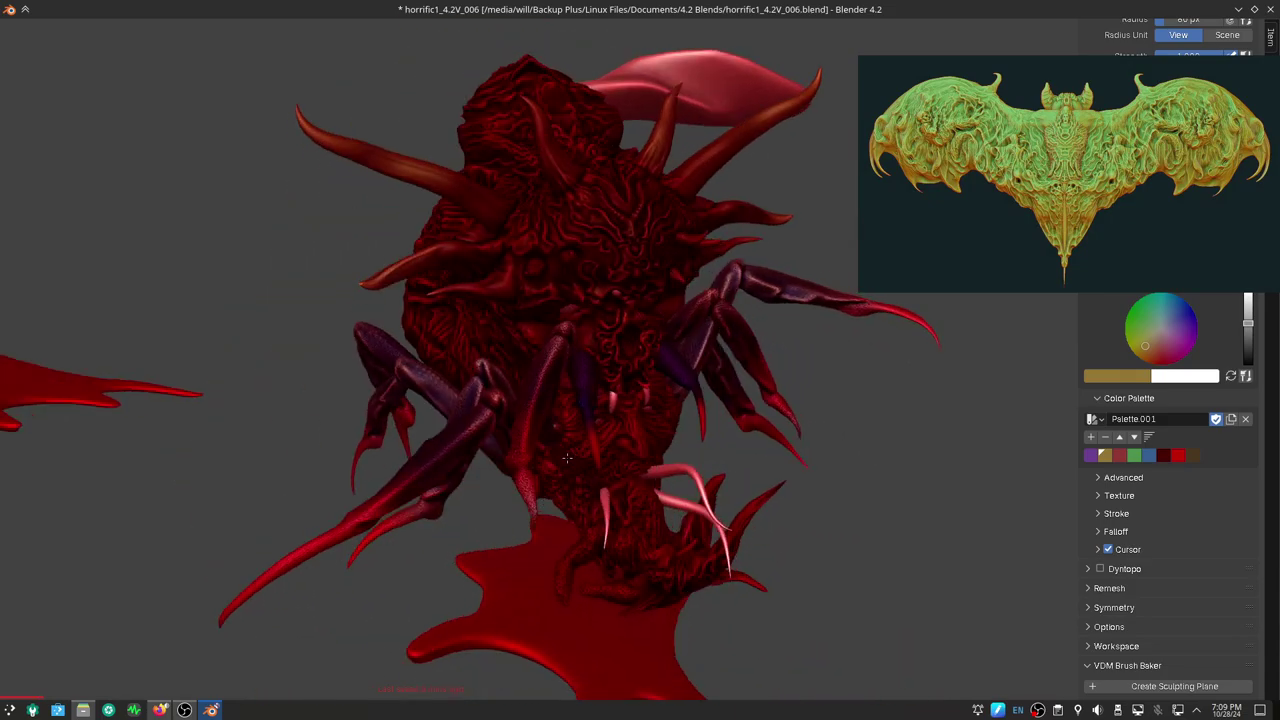
middle_drag(869, 484, 640, 350)
scroll(640, 350, up, 2)
scroll(640, 355, up, 3)
scroll(643, 357, up, 2)
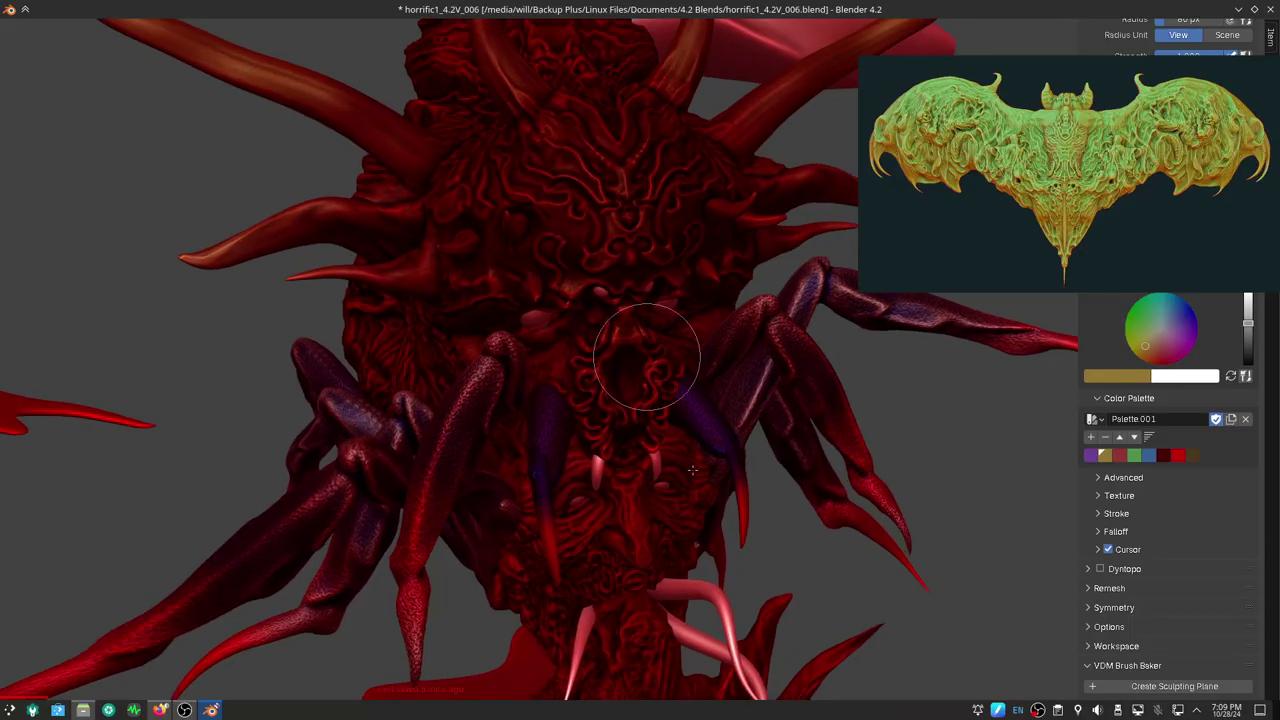
middle_drag(676, 397, 643, 371)
scroll(640, 340, up, 2)
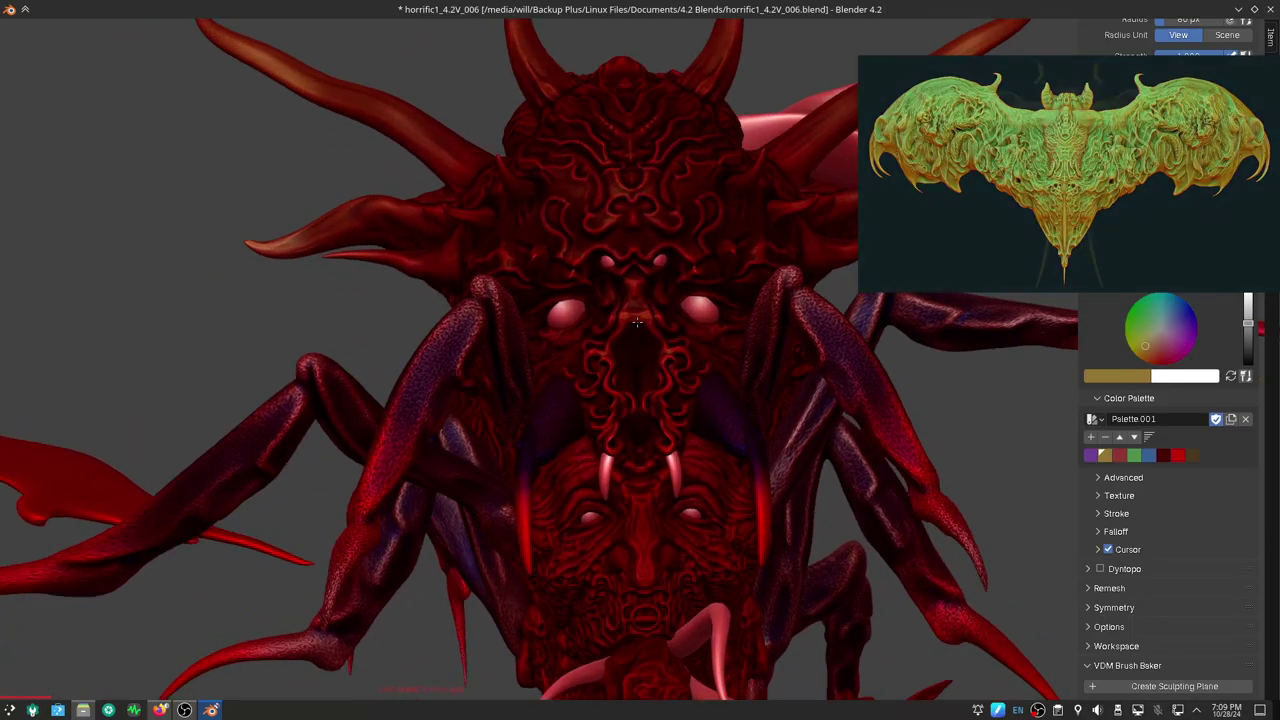
scroll(635, 305, up, 1)
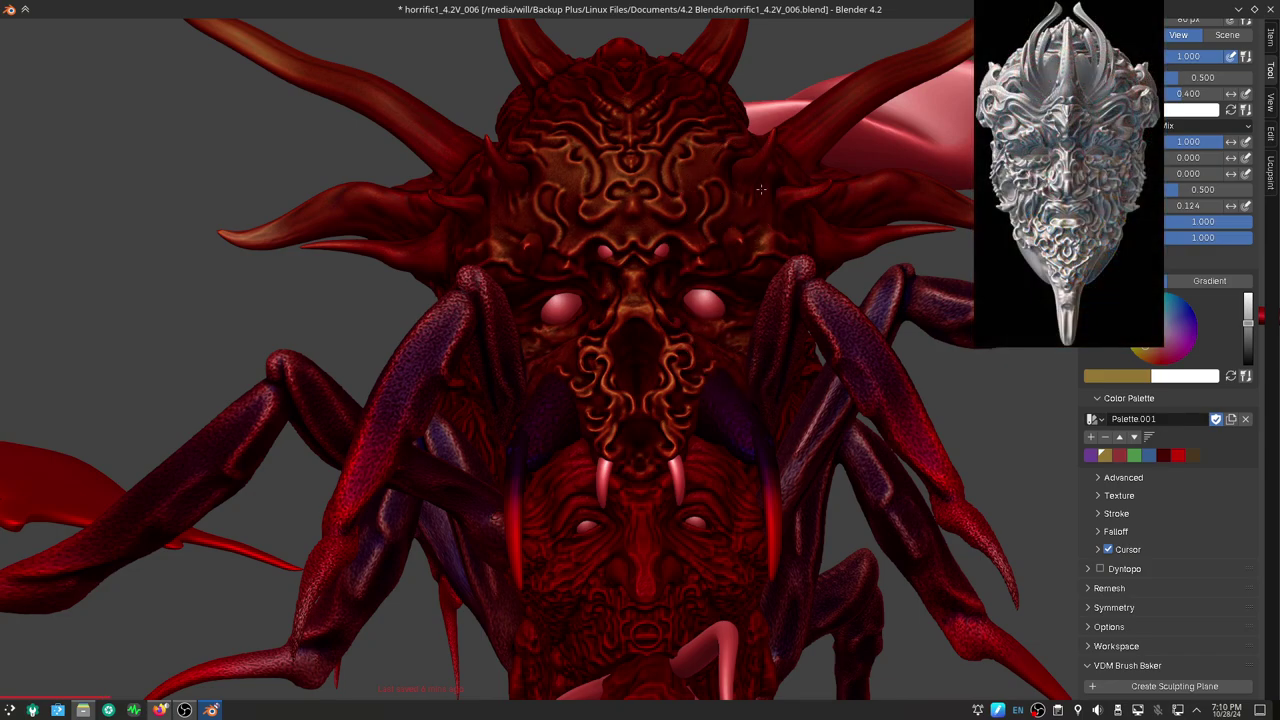
Sculpt extra detail across the top of the head from a three-quarter view
mouse_move(689, 92)
middle_down()
mouse_move(742, 313)
mouse_move(432, 340)
middle_up()
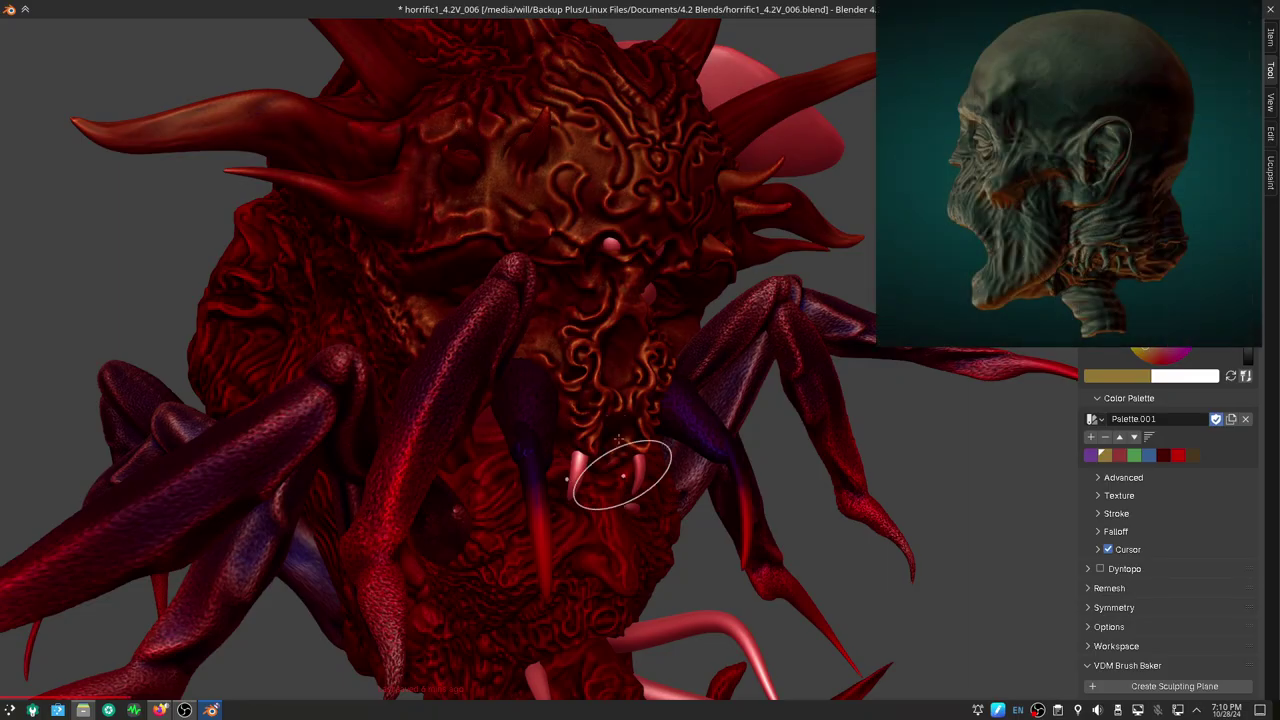
scroll(603, 334, down, 2)
scroll(645, 340, down, 2)
middle_drag(645, 340, 714, 400)
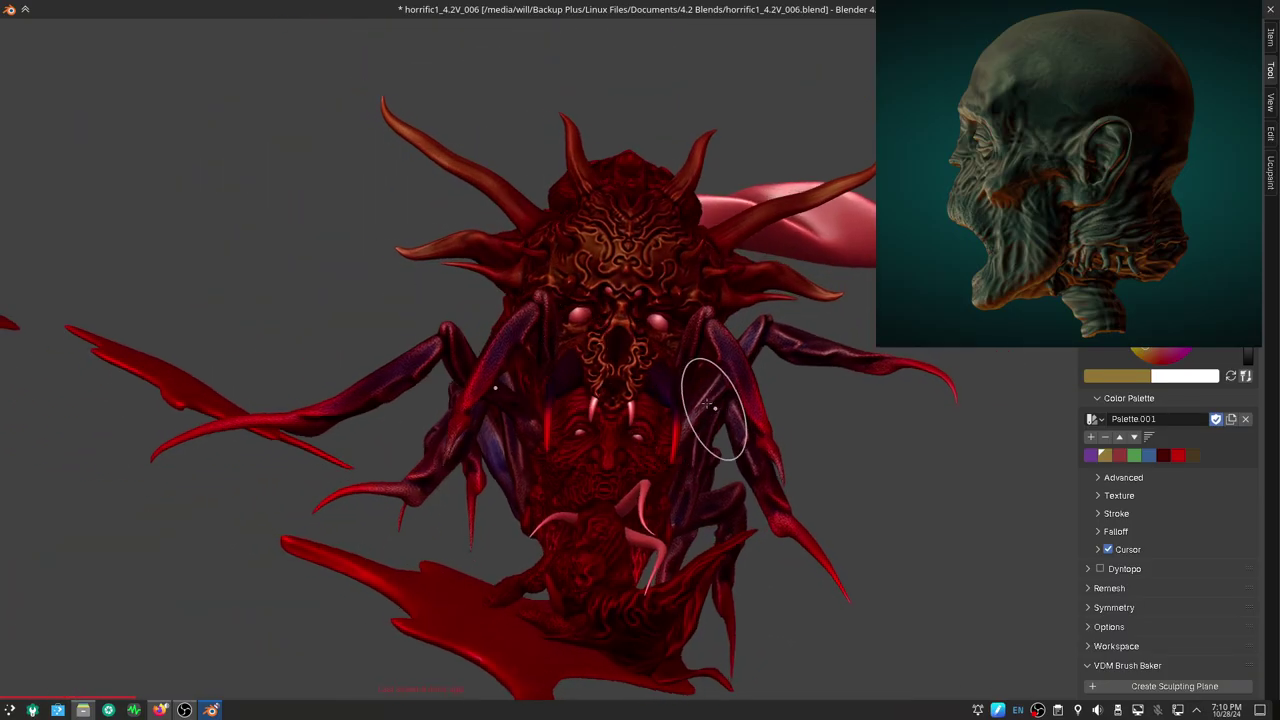
scroll(651, 198, up, 1)
mouse_move(651, 198)
middle_down()
mouse_move(778, 316)
mouse_move(691, 545)
mouse_move(694, 608)
middle_up()
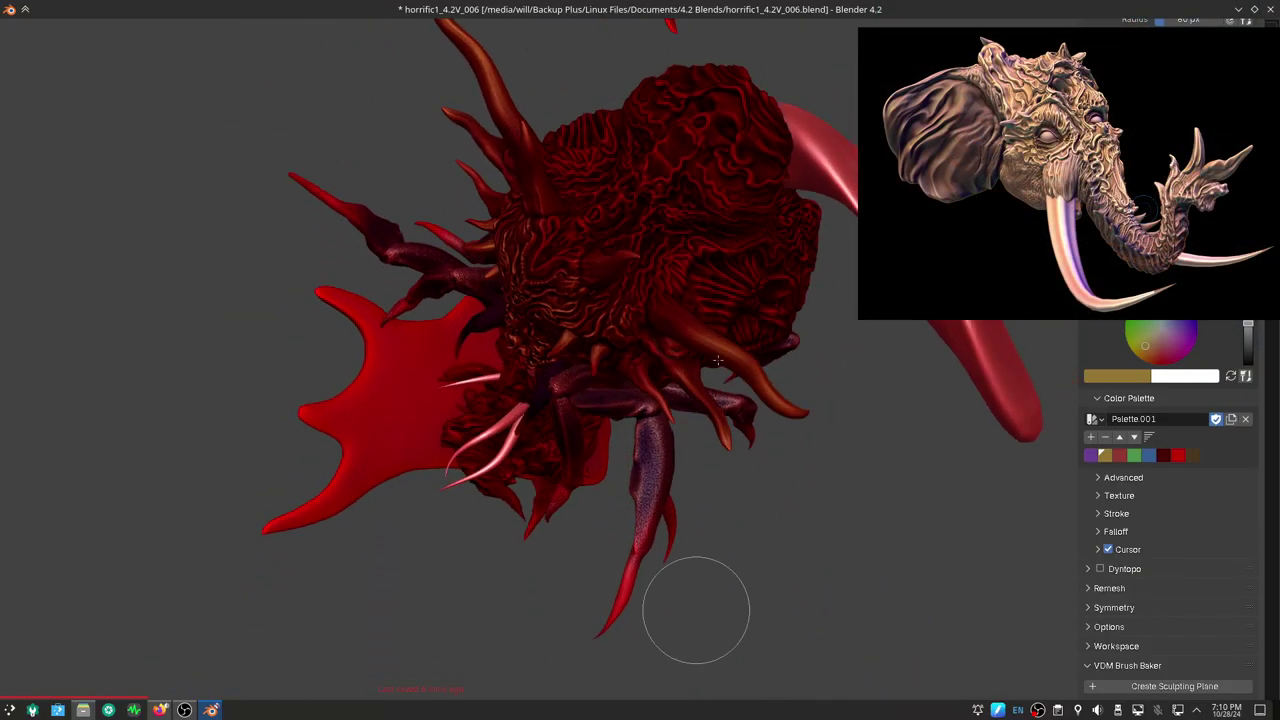
drag(713, 177, 705, 196)
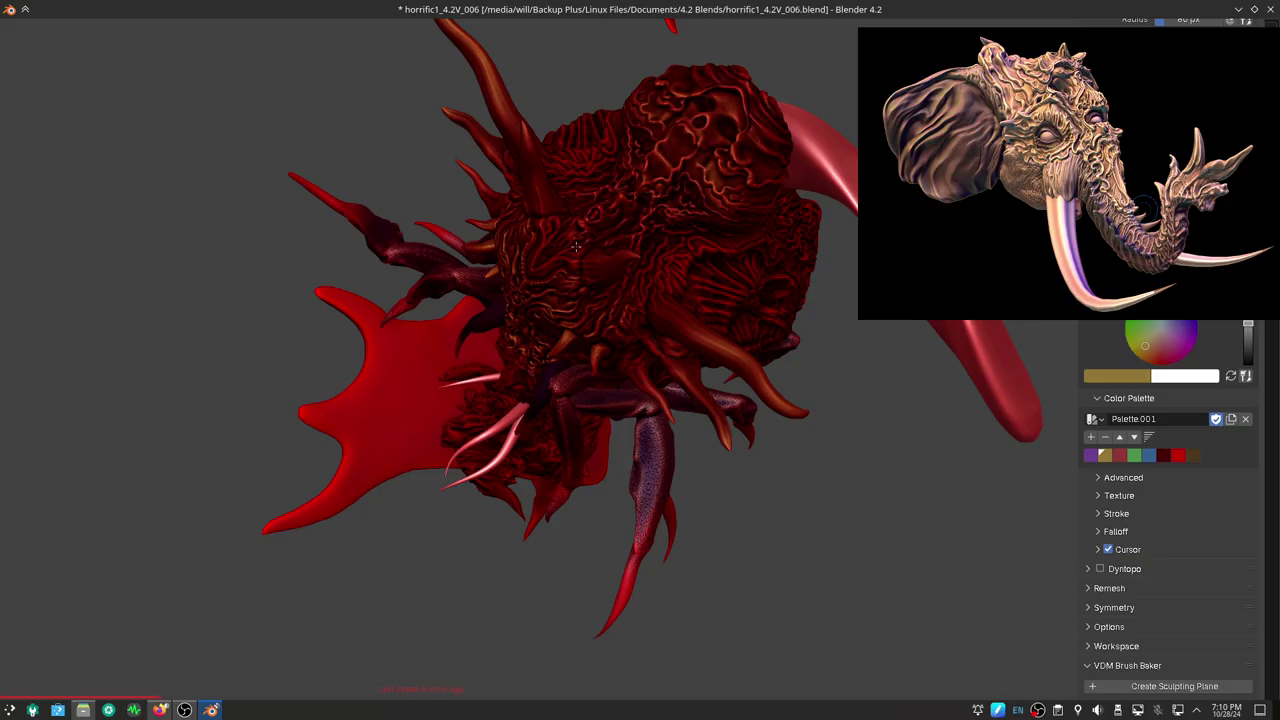
drag(576, 246, 640, 185)
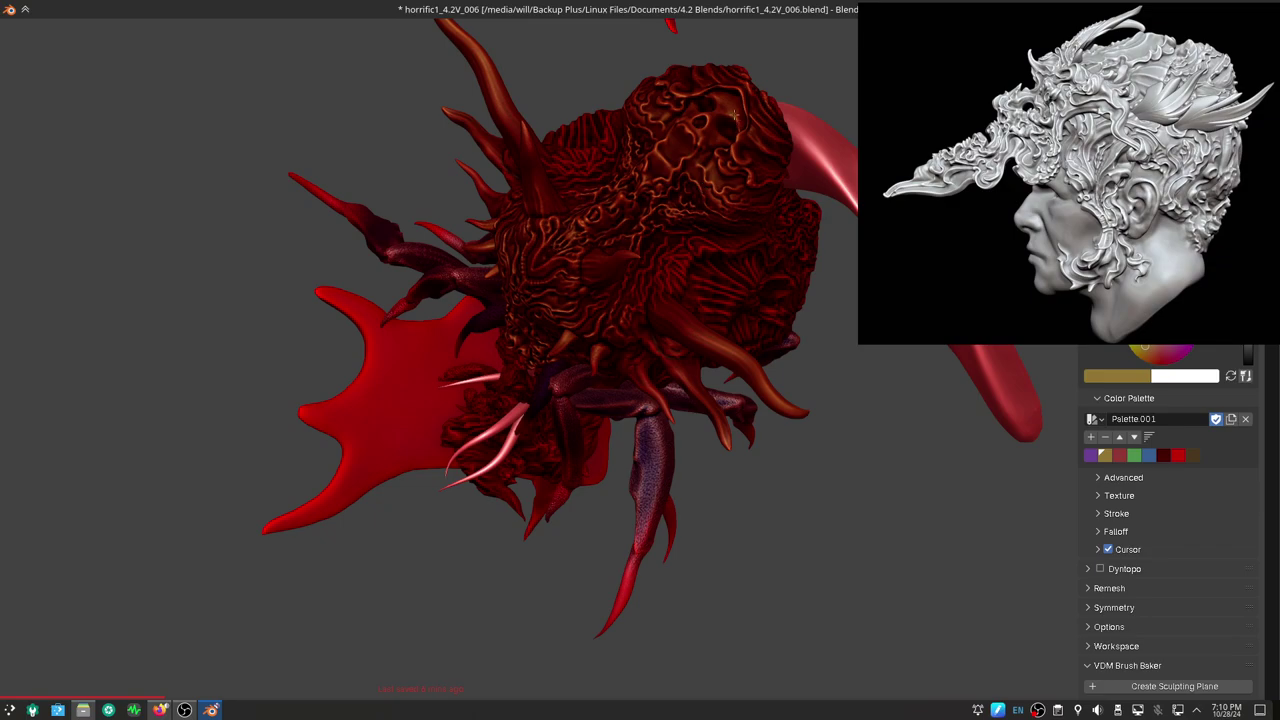
Tilt the view around the skull and tentacles, then restore the full workspace with Ctrl+Alt+Space
mouse_move(570, 398)
middle_down()
mouse_move(663, 429)
mouse_move(300, 609)
mouse_move(500, 457)
mouse_move(808, 278)
mouse_move(680, 295)
mouse_move(726, 176)
mouse_move(722, 568)
mouse_move(729, 543)
middle_up()
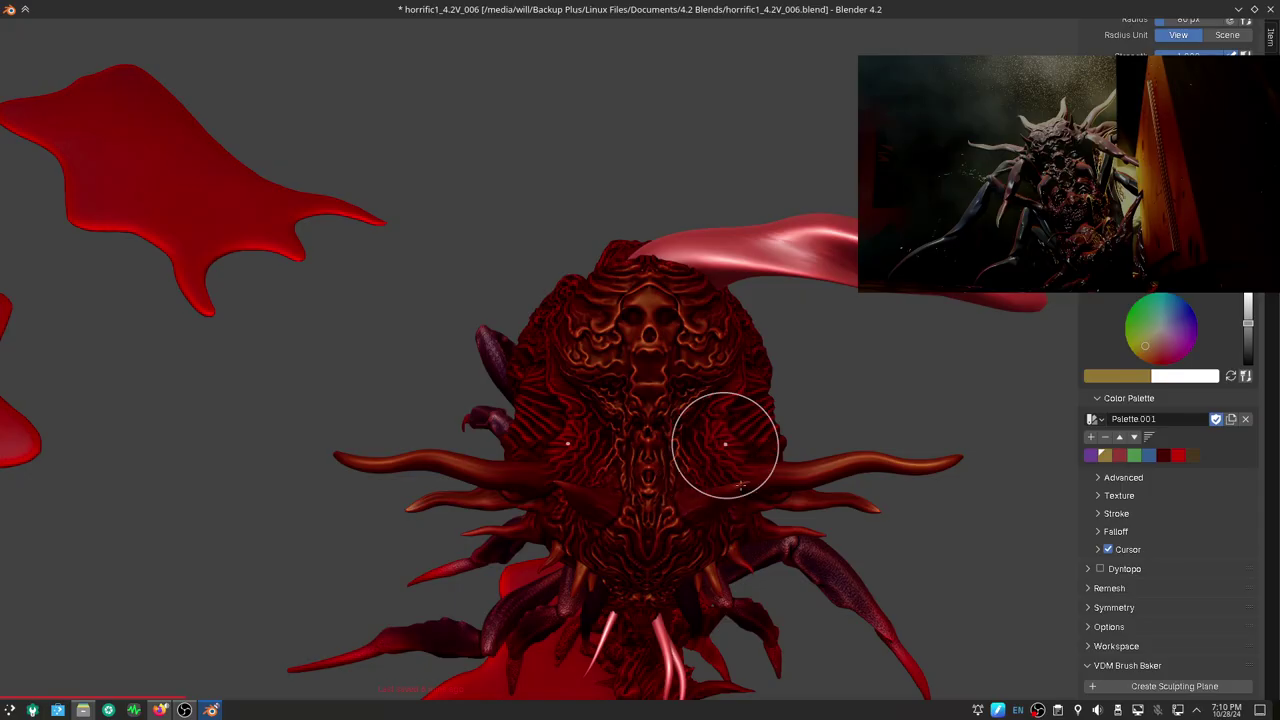
mouse_move(723, 443)
middle_down()
mouse_move(735, 425)
mouse_move(766, 457)
middle_up()
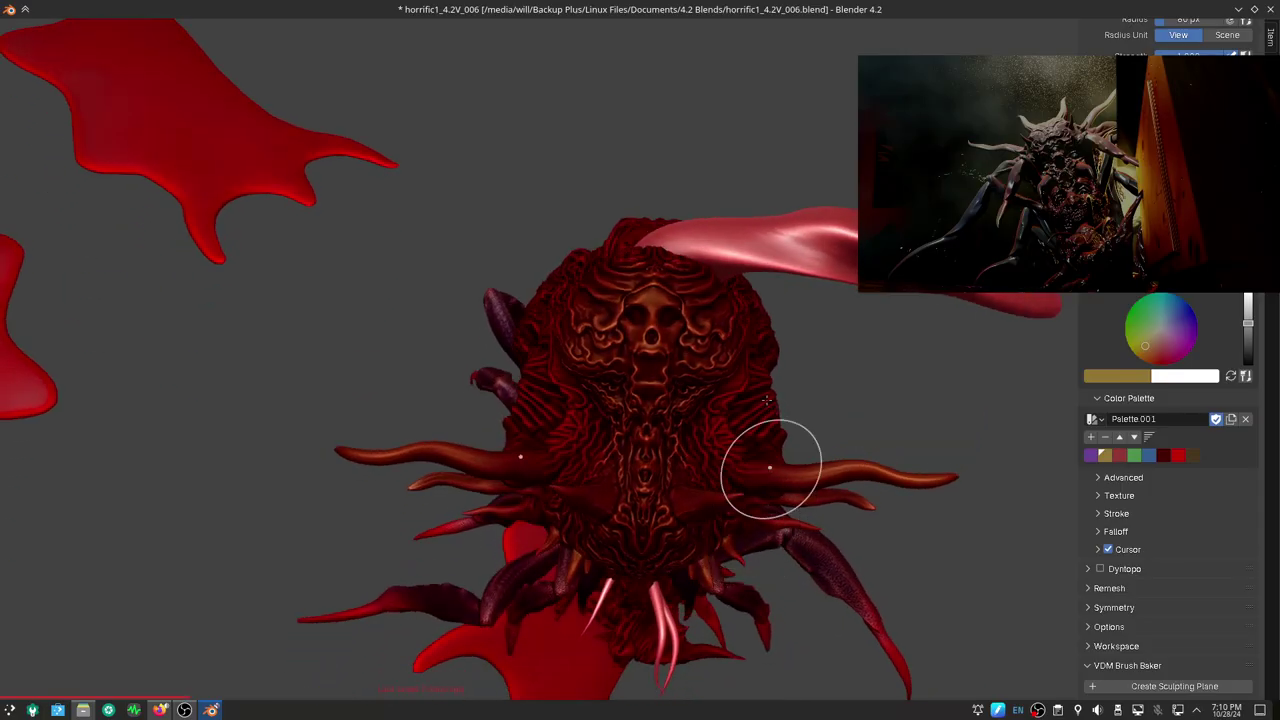
scroll(766, 457, up, 3)
mouse_move(768, 378)
middle_down()
mouse_move(823, 257)
mouse_move(526, 549)
mouse_move(586, 329)
middle_up()
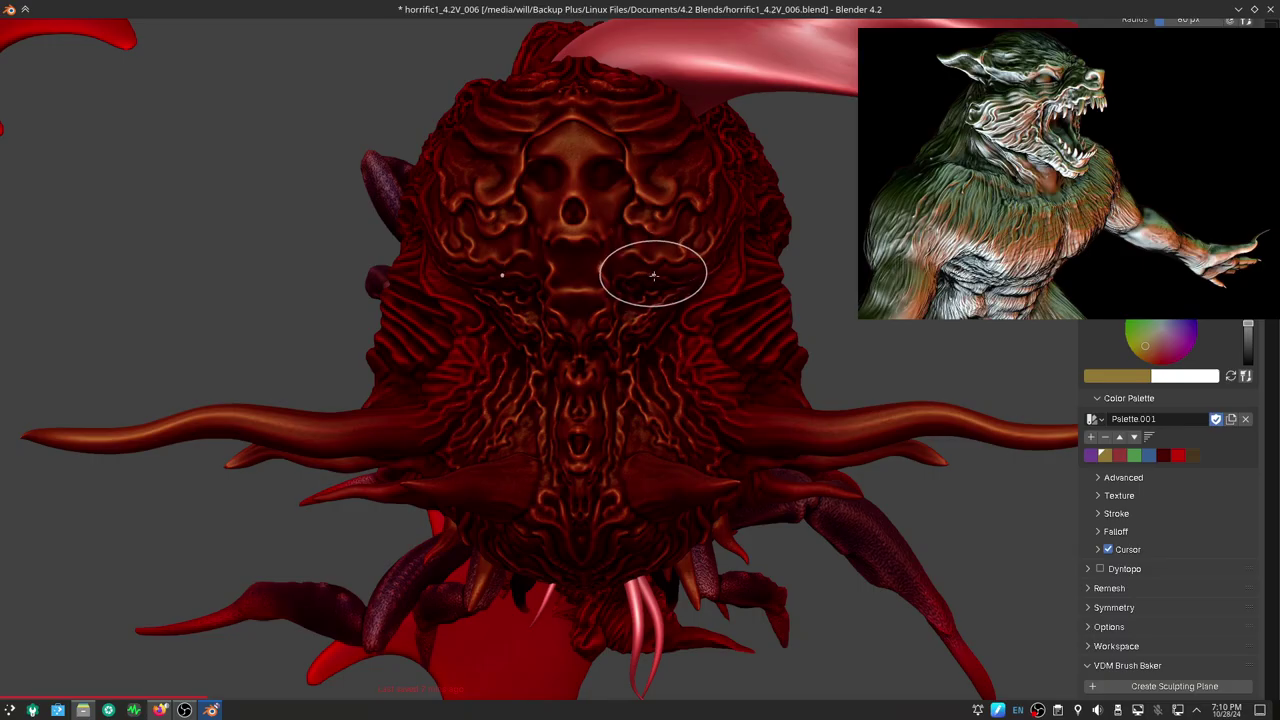
key(ctrl+alt+space)
After checking auto-masking and brush radius, try a new matcap, then settle on the lighter silver one
click(561, 48)
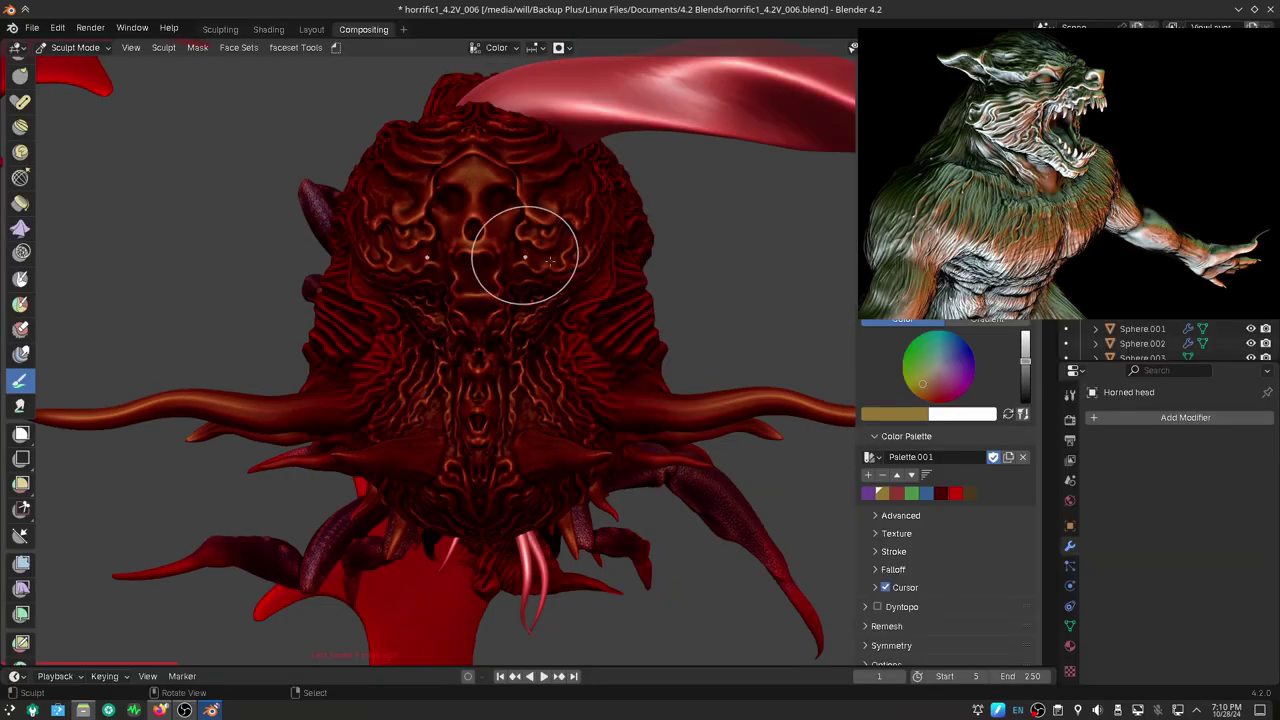
key(f)
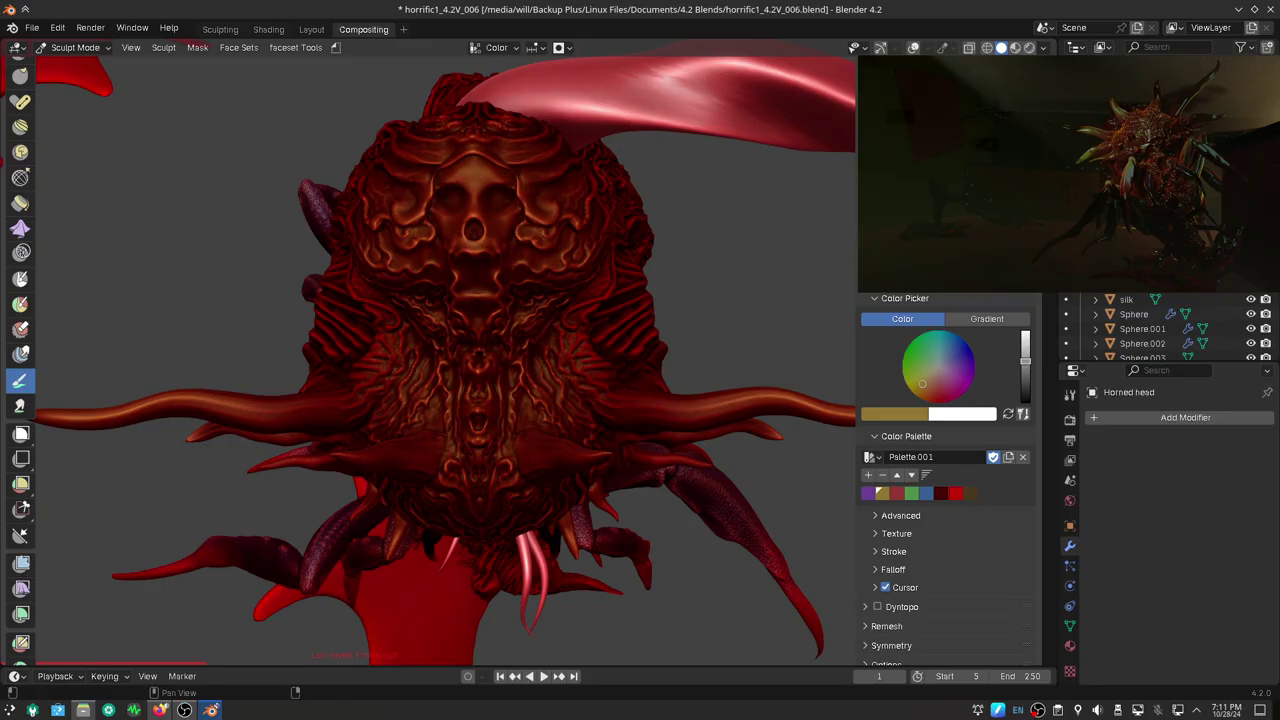
click(1043, 48)
click(1037, 423)
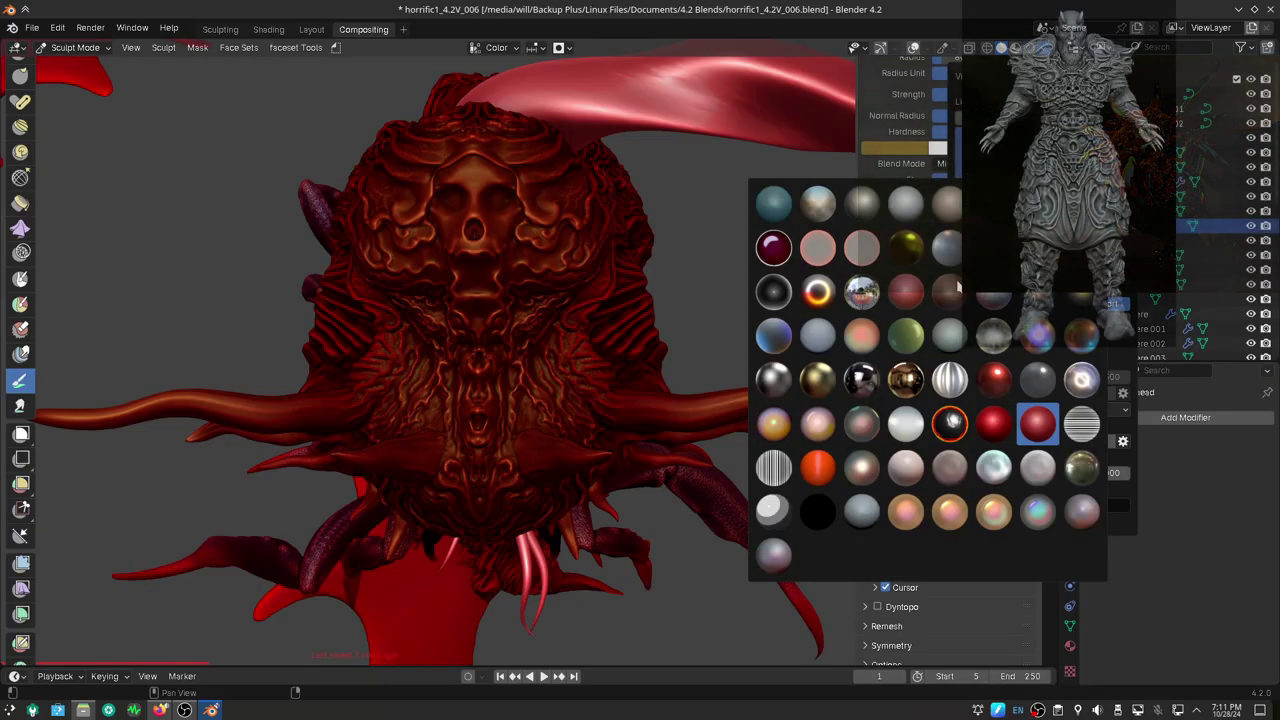
click(907, 468)
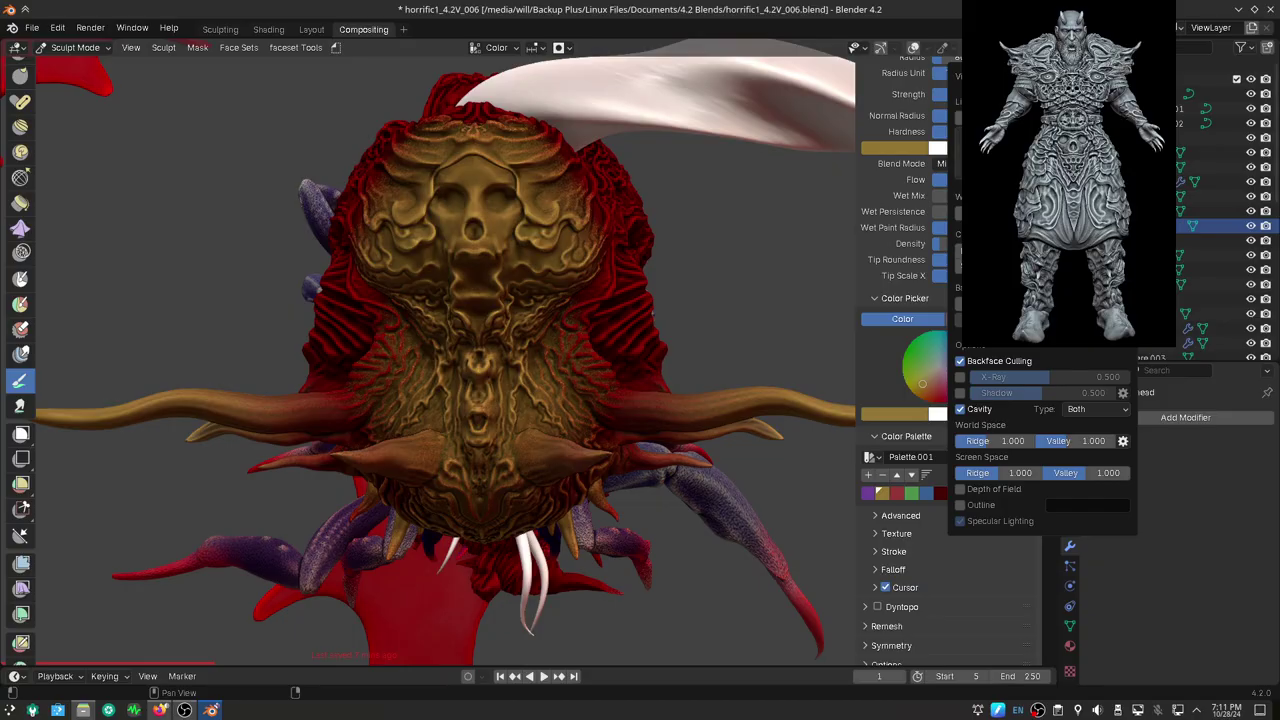
click(1020, 150)
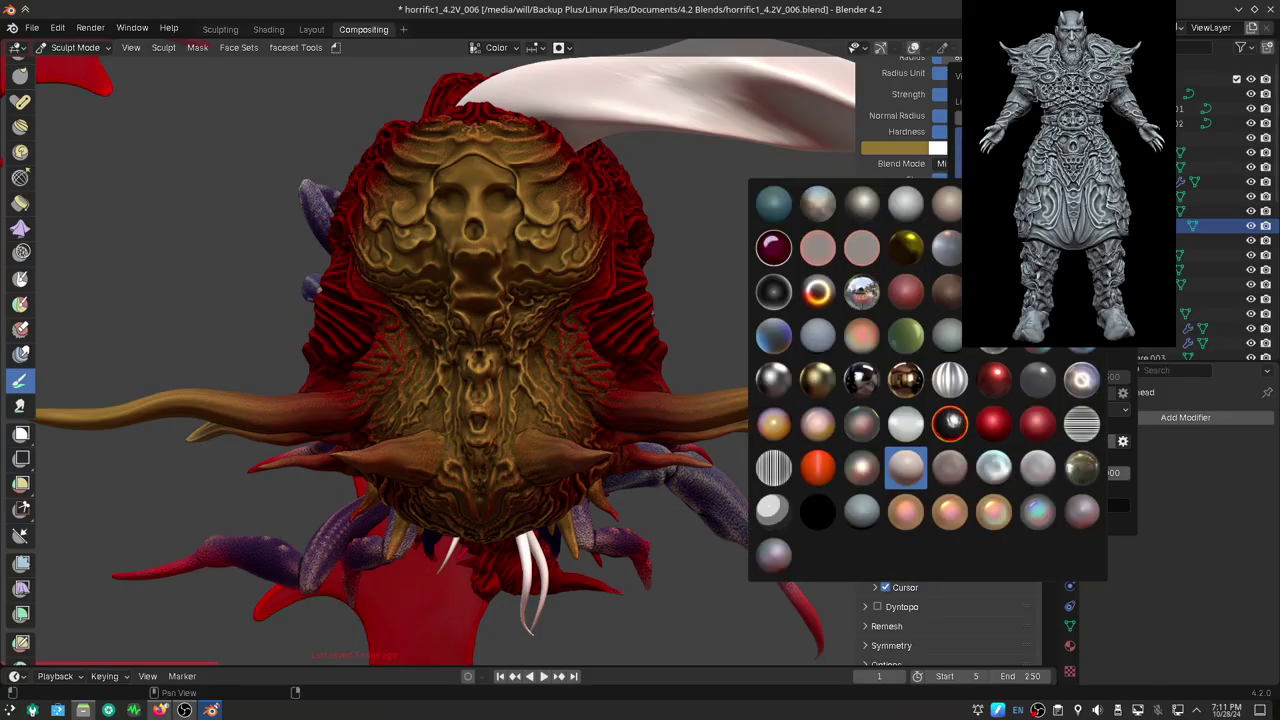
click(906, 204)
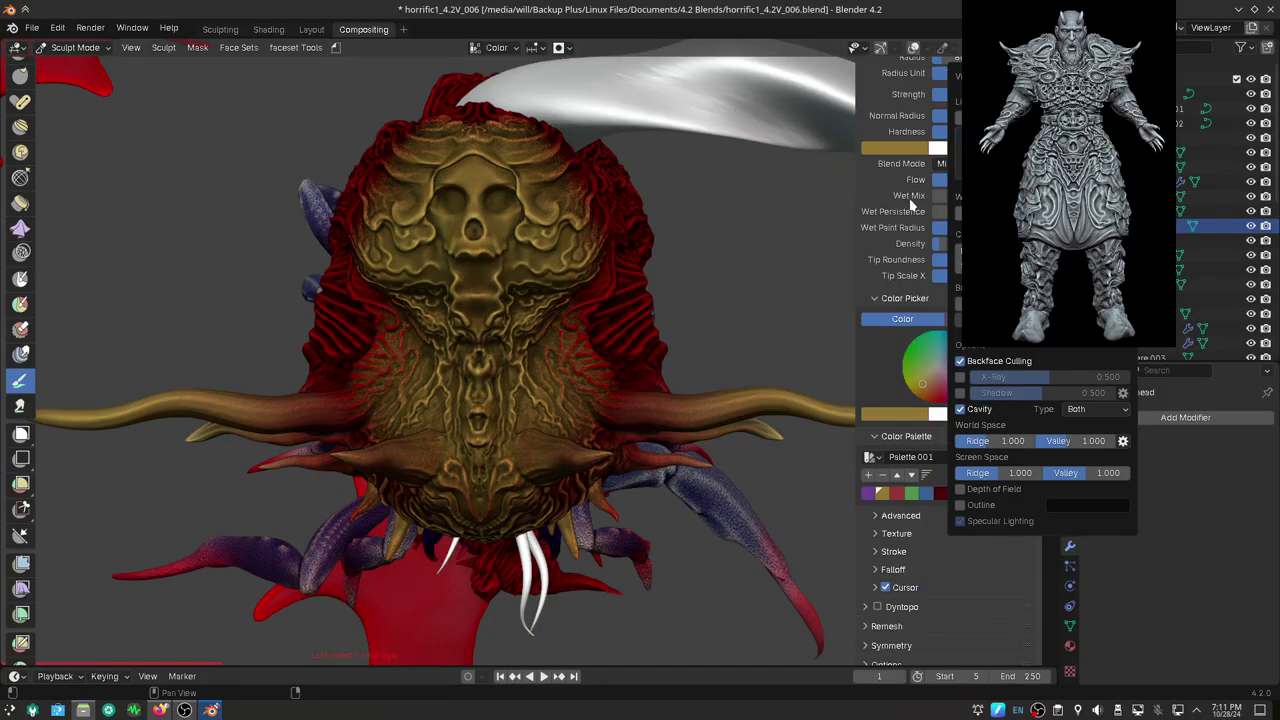
Paint light grainy strokes over the lower face and upper dome of the skull
mouse_move(695, 470)
middle_down()
mouse_move(520, 300)
mouse_move(600, 251)
middle_up()
scroll(563, 200, up, 5)
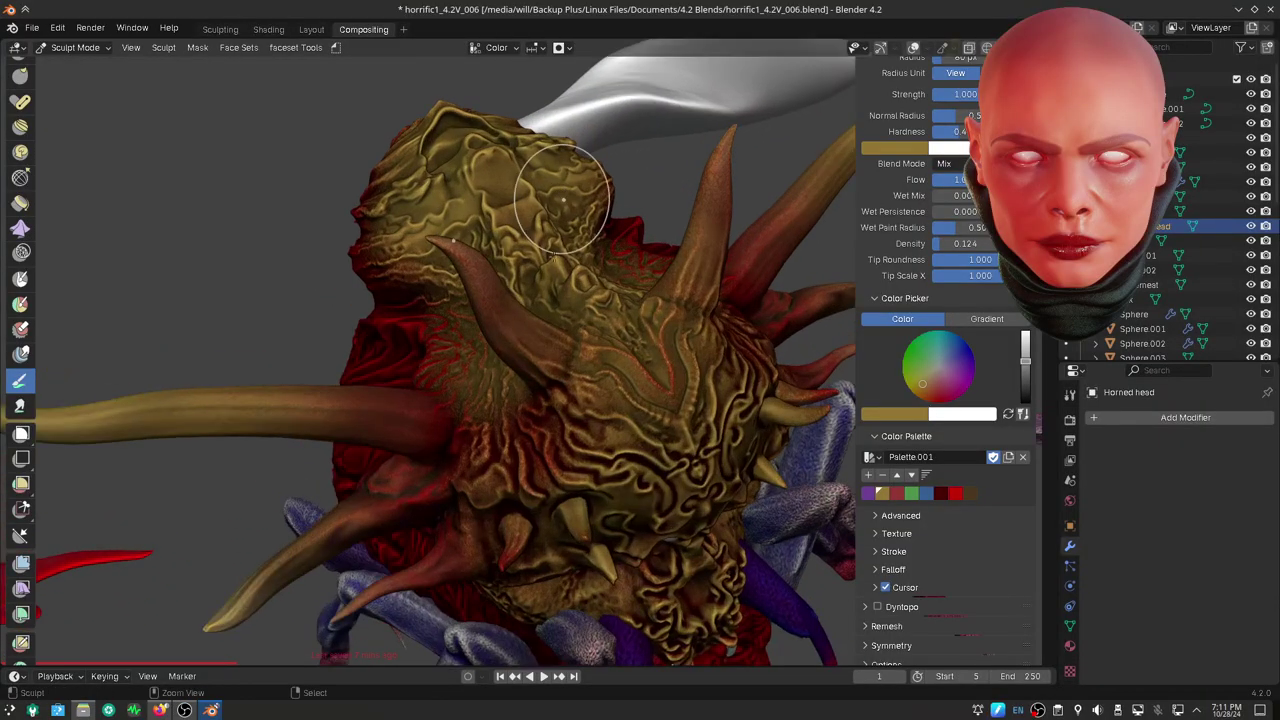
mouse_move(563, 200)
middle_down()
mouse_move(668, 232)
mouse_move(866, 137)
middle_up()
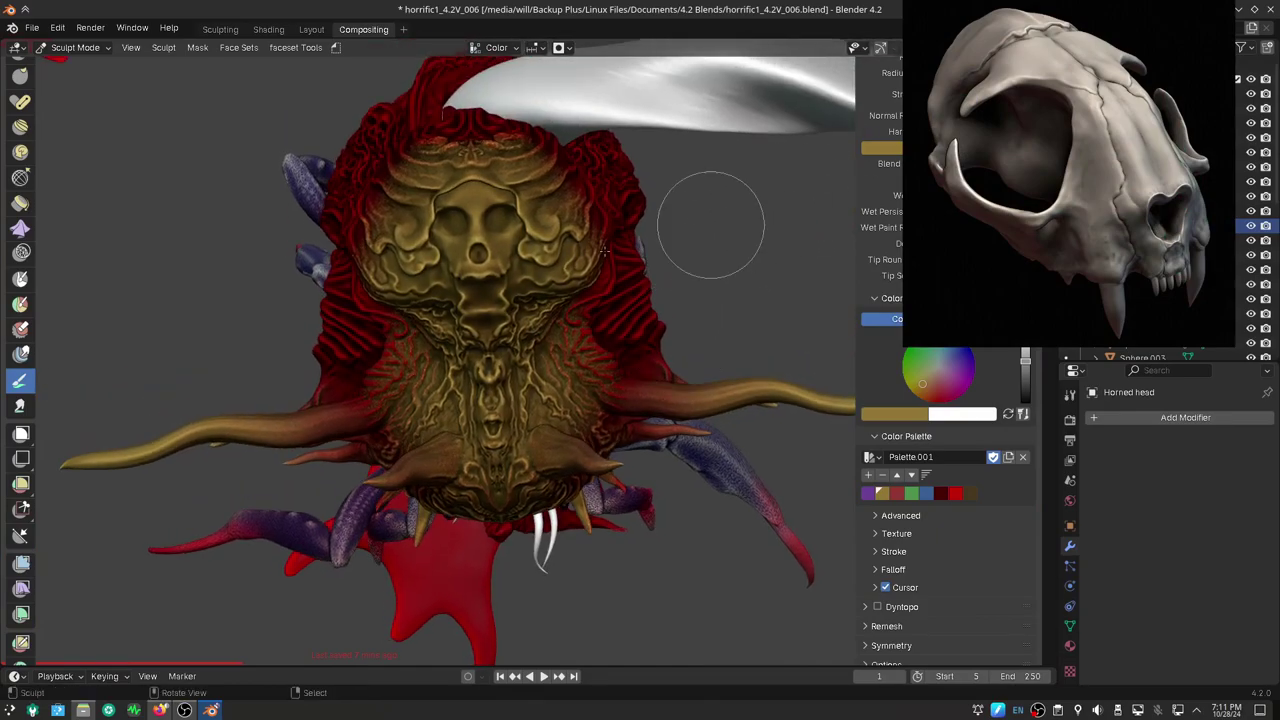
middle_drag(481, 307, 481, 307)
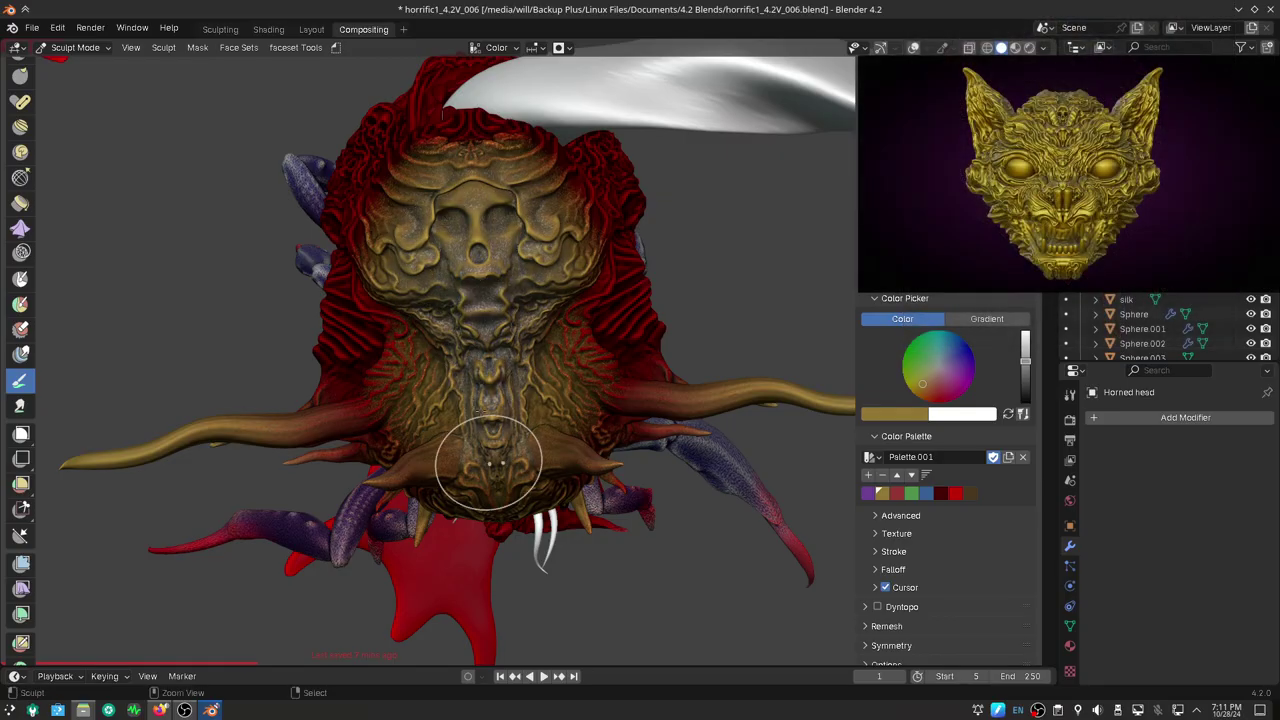
drag(397, 482, 492, 484)
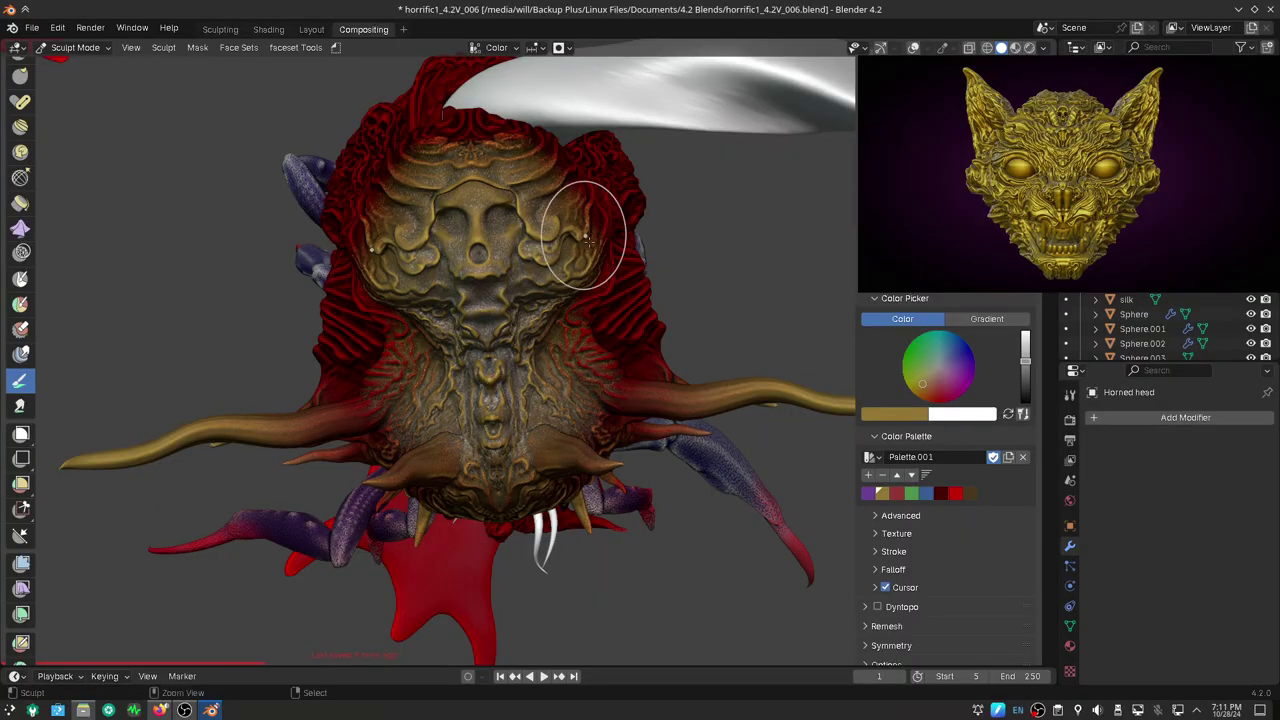
drag(586, 214, 543, 170)
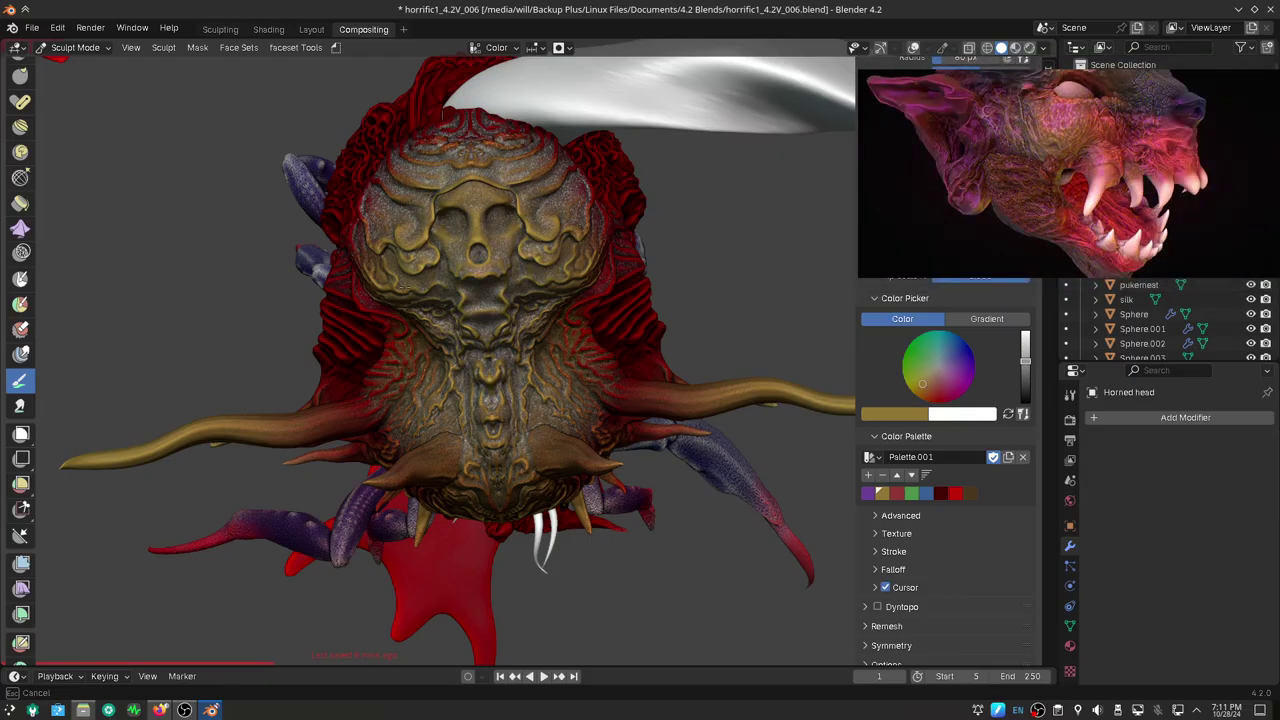
middle_drag(415, 322, 465, 304)
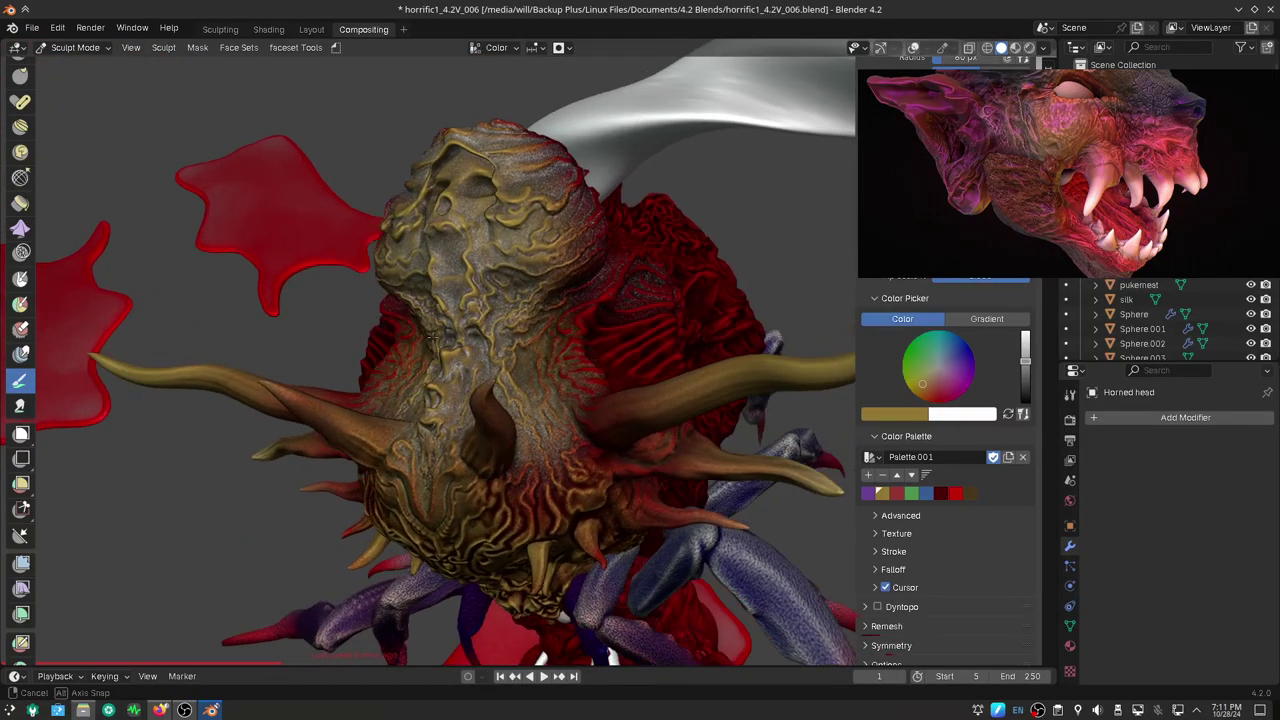
middle_drag(465, 304, 706, 186)
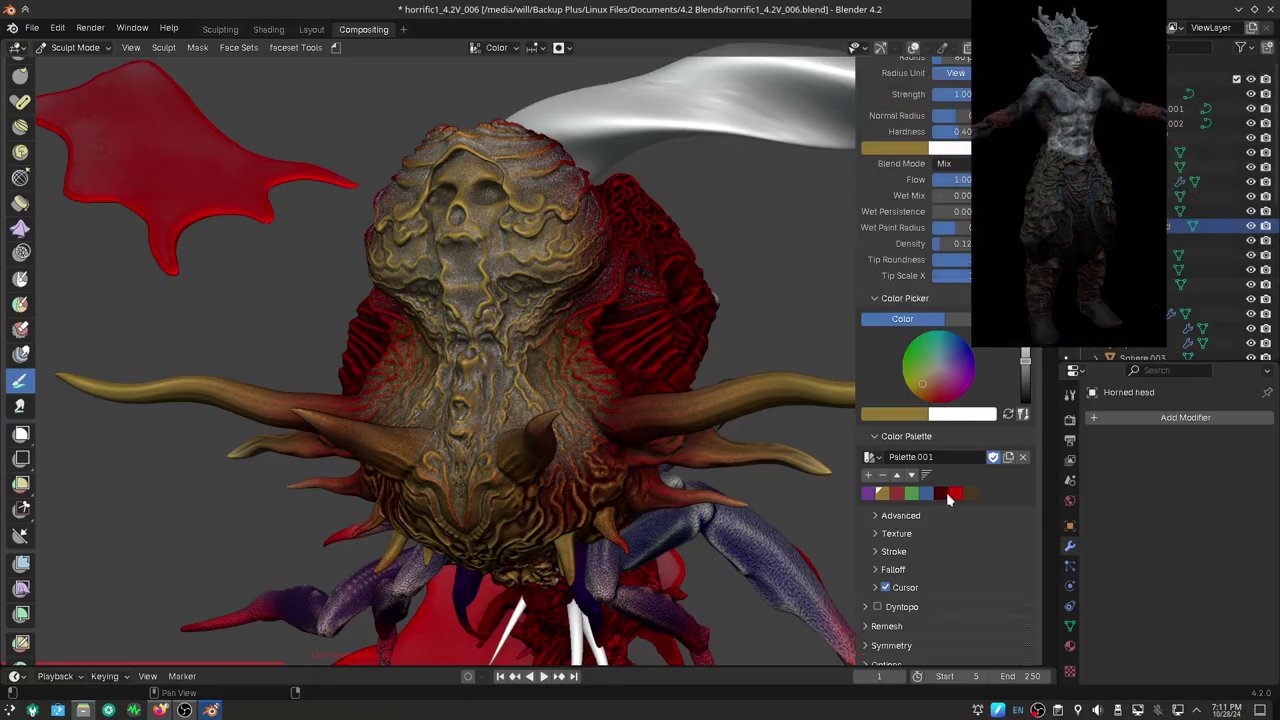
Pick red, darken it to deep maroon, and paint it around the nose, mouth, forehead and cheek
click(952, 492)
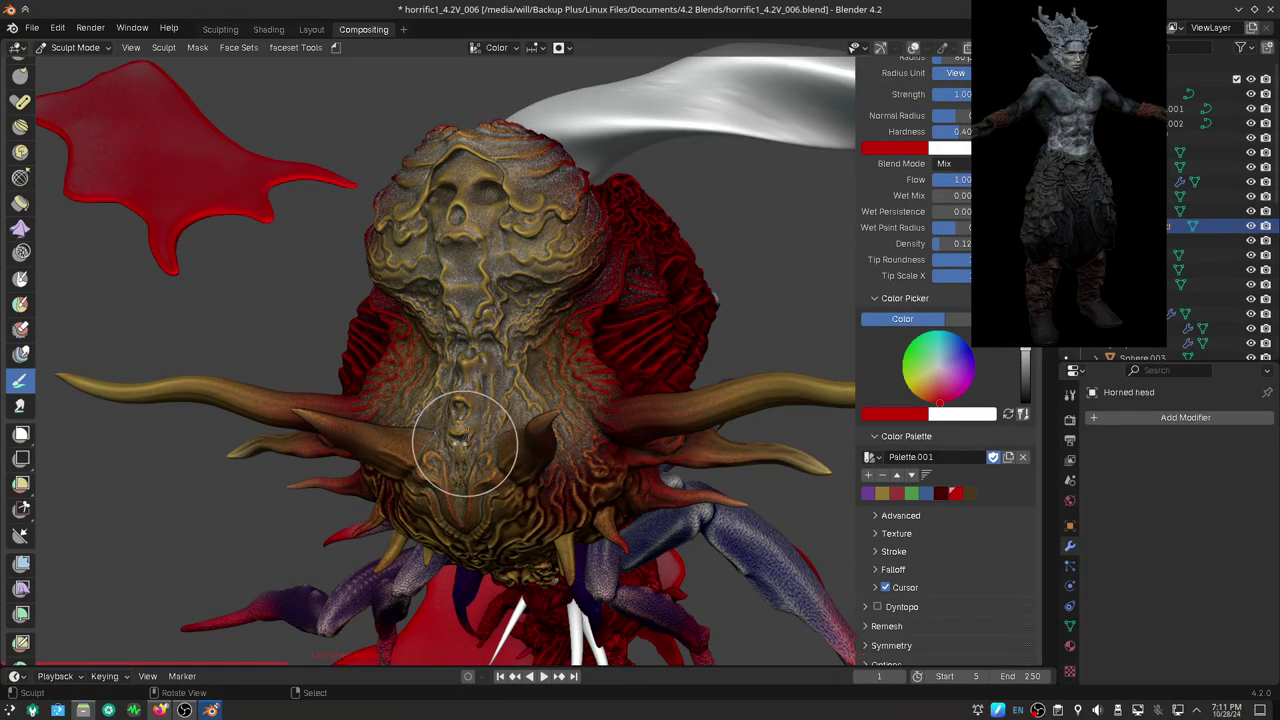
click(567, 49)
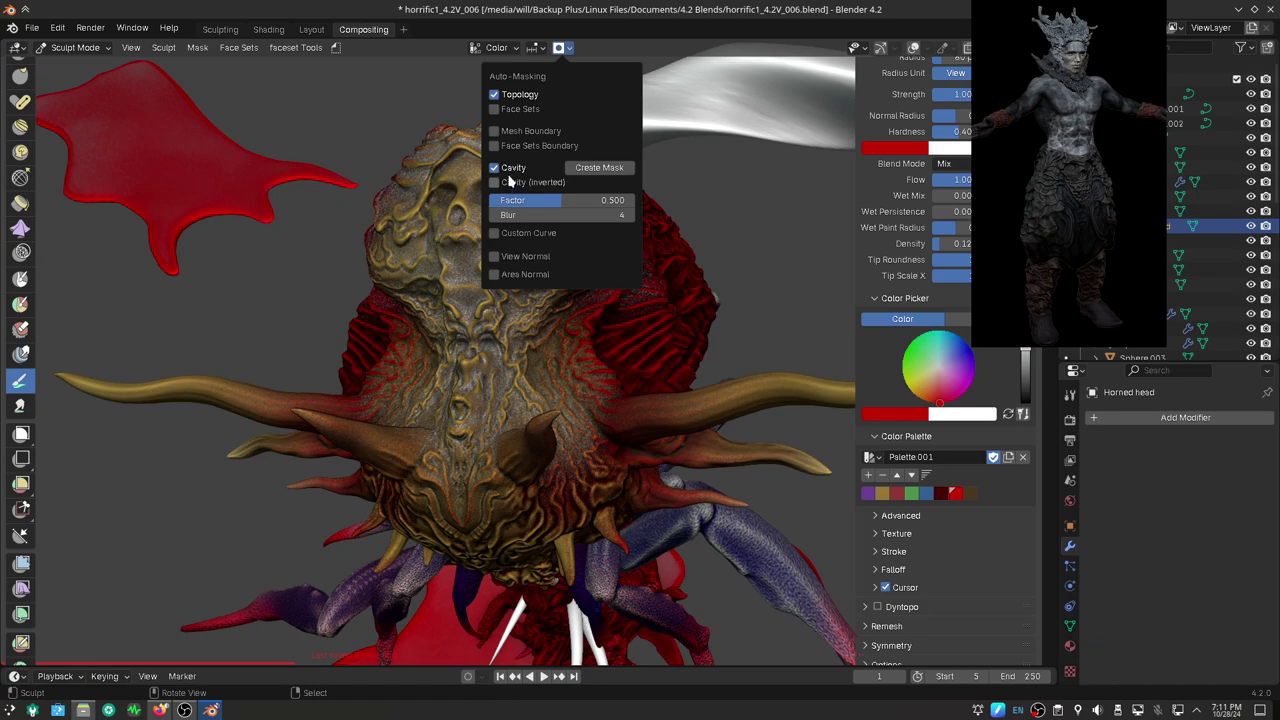
click(940, 493)
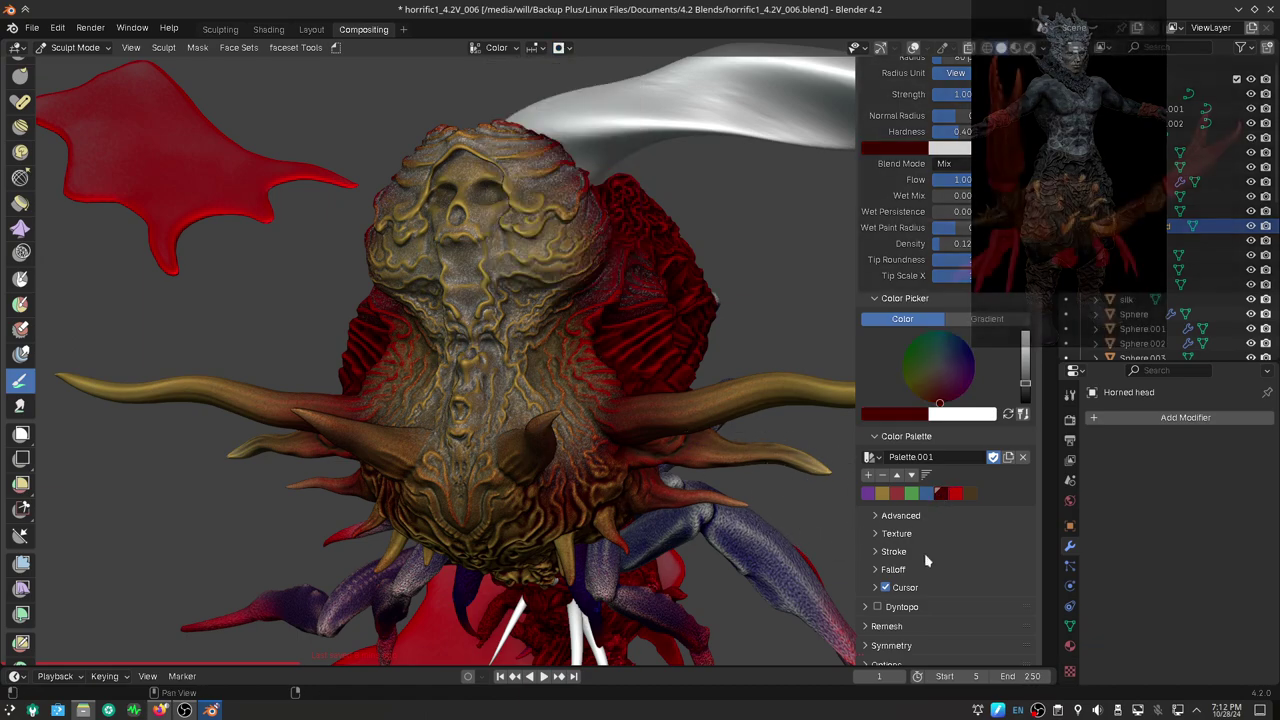
drag(489, 366, 482, 378)
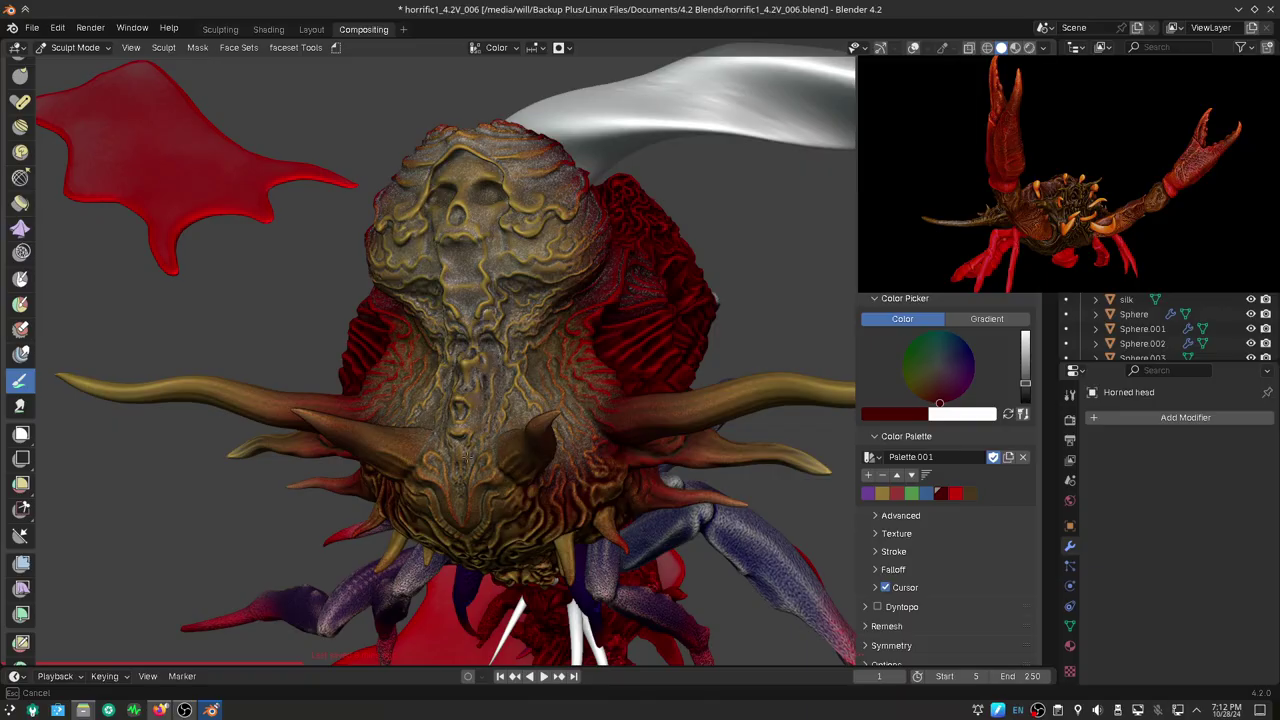
drag(466, 457, 528, 397)
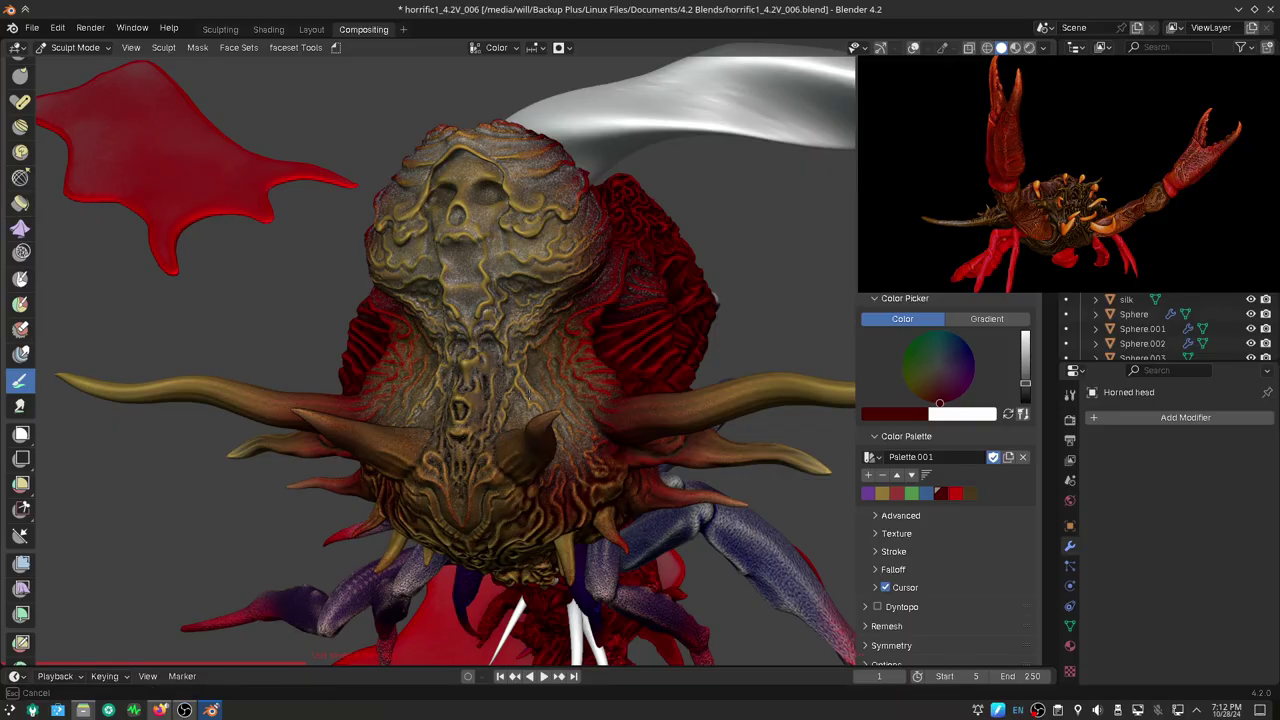
drag(517, 330, 530, 298)
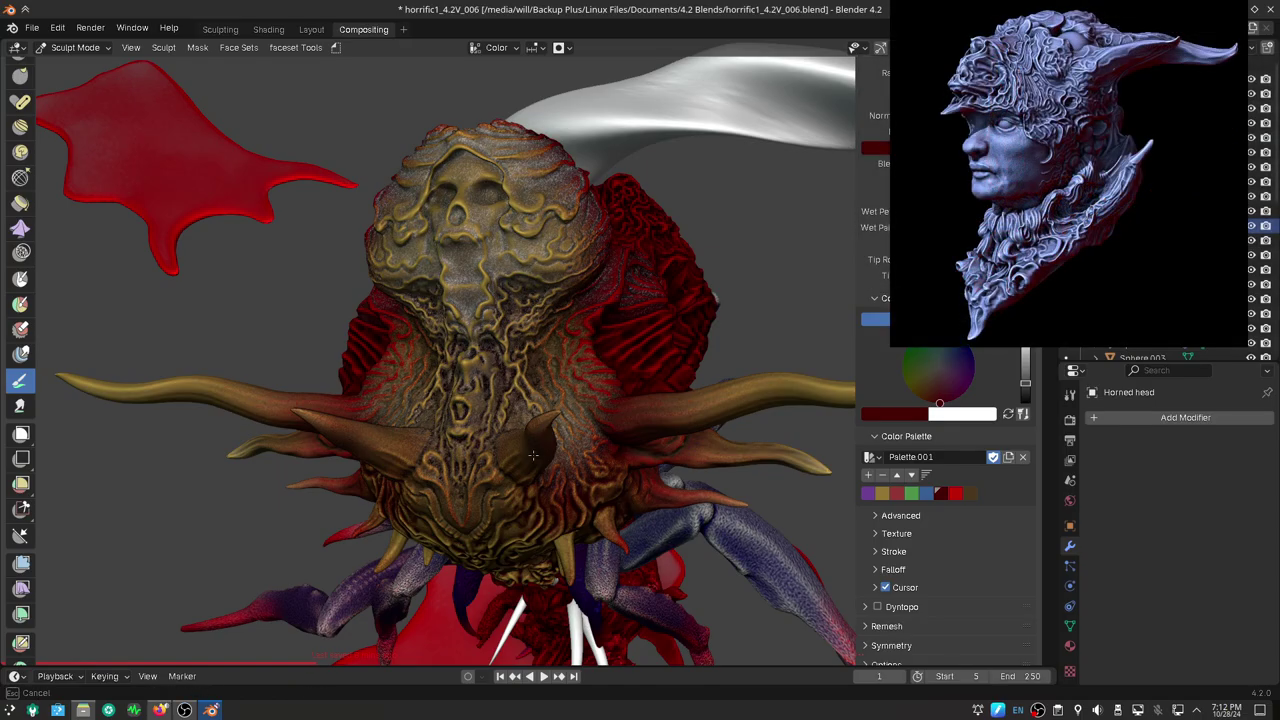
Make the viewport background black, then paint dark red onto the body between orbits
click(1030, 47)
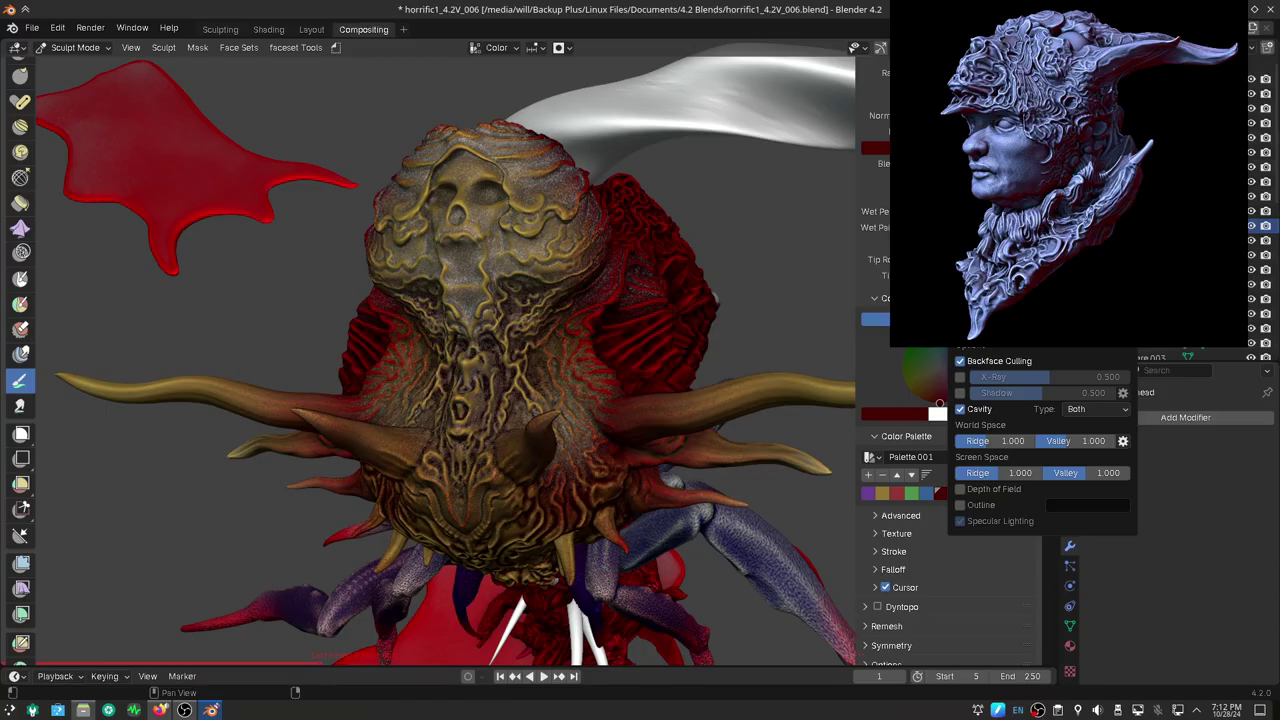
drag(1040, 300, 1000, 300)
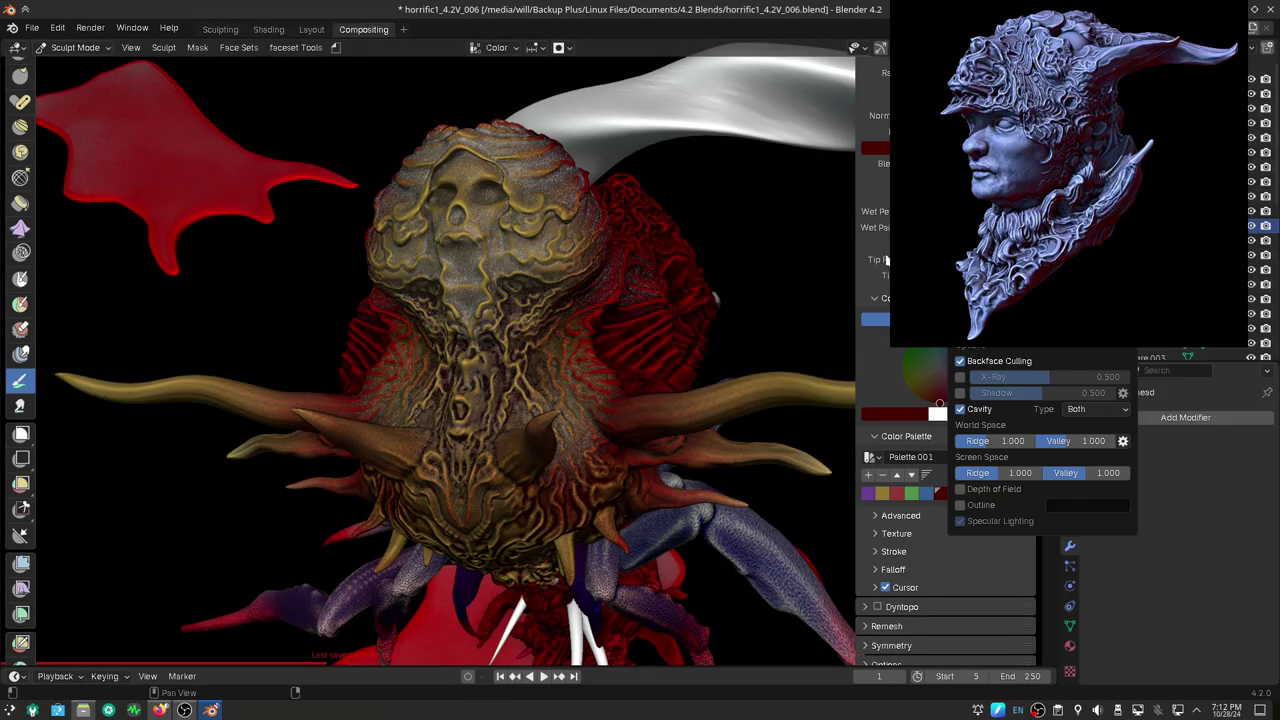
mouse_move(608, 286)
middle_down()
mouse_move(686, 297)
mouse_move(650, 300)
mouse_move(488, 218)
middle_up()
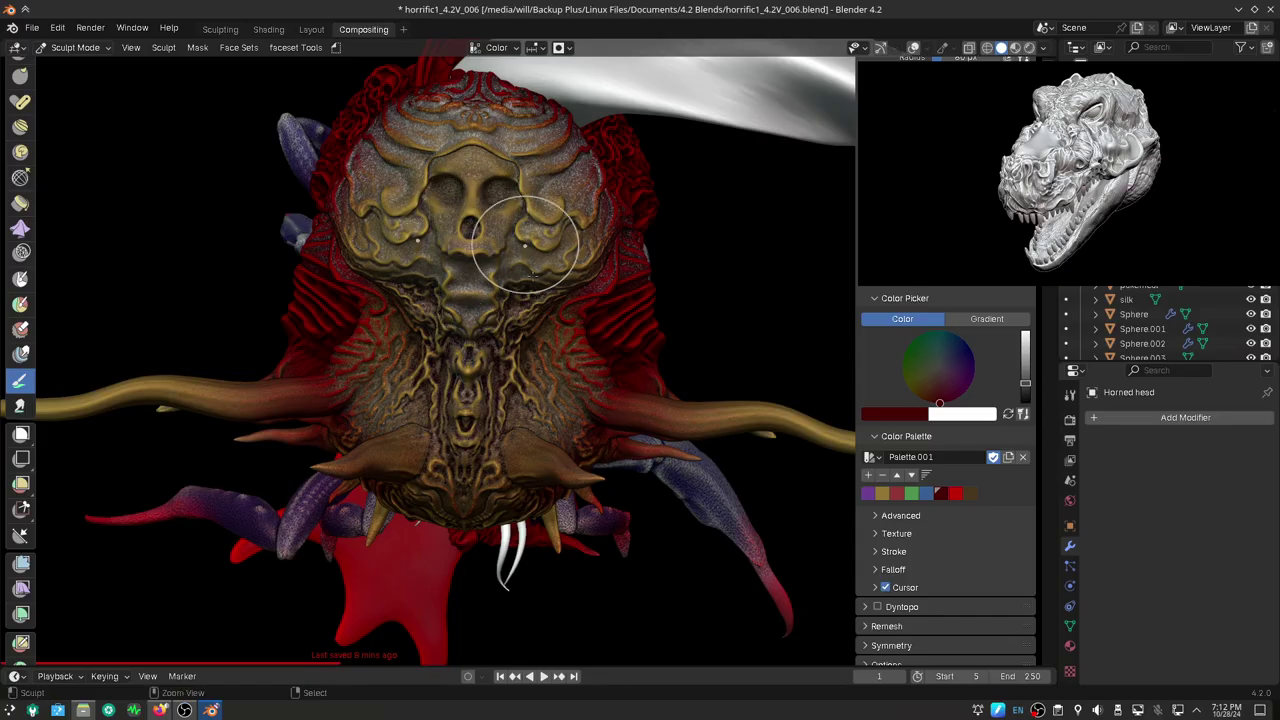
scroll(540, 330, down, 3)
mouse_move(540, 330)
middle_down()
mouse_move(581, 317)
mouse_move(604, 477)
mouse_move(700, 466)
mouse_move(746, 509)
mouse_move(651, 363)
mouse_move(490, 205)
middle_up()
drag(490, 205, 511, 229)
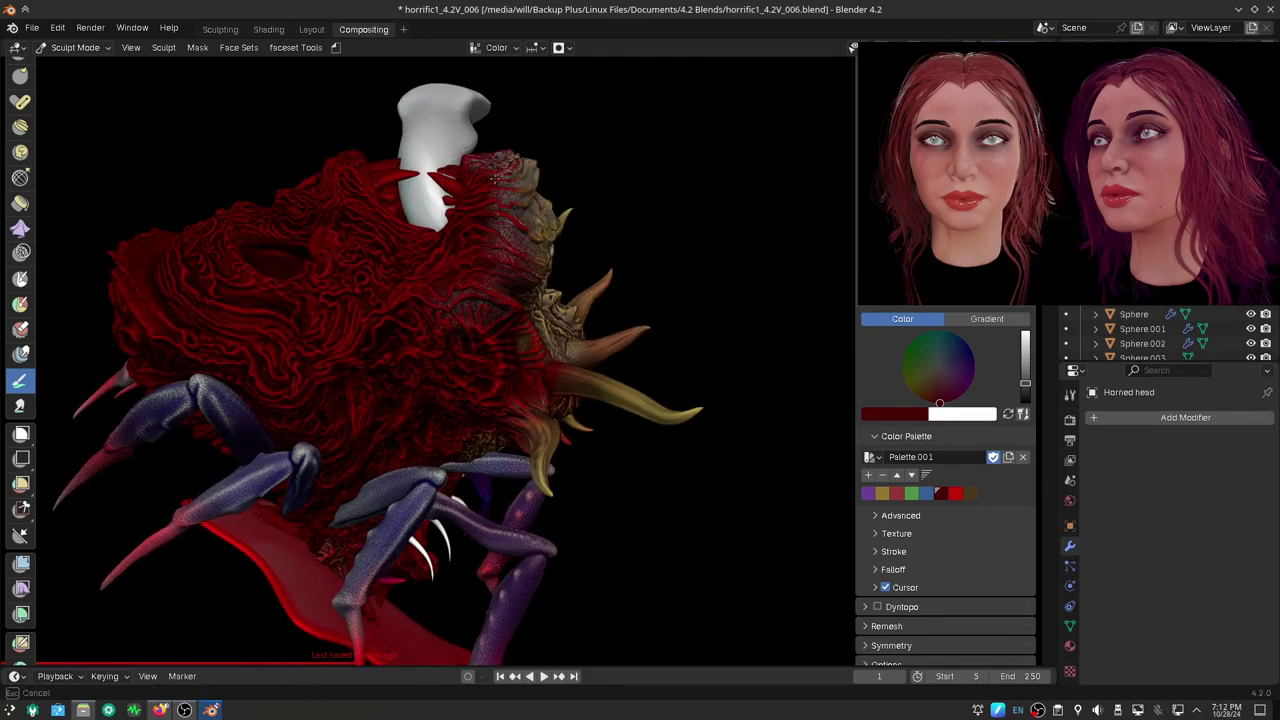
drag(497, 176, 500, 200)
mouse_move(491, 271)
middle_down()
mouse_move(510, 330)
mouse_move(414, 246)
mouse_move(392, 302)
mouse_move(500, 414)
mouse_move(400, 348)
mouse_move(651, 378)
mouse_move(700, 322)
middle_up()
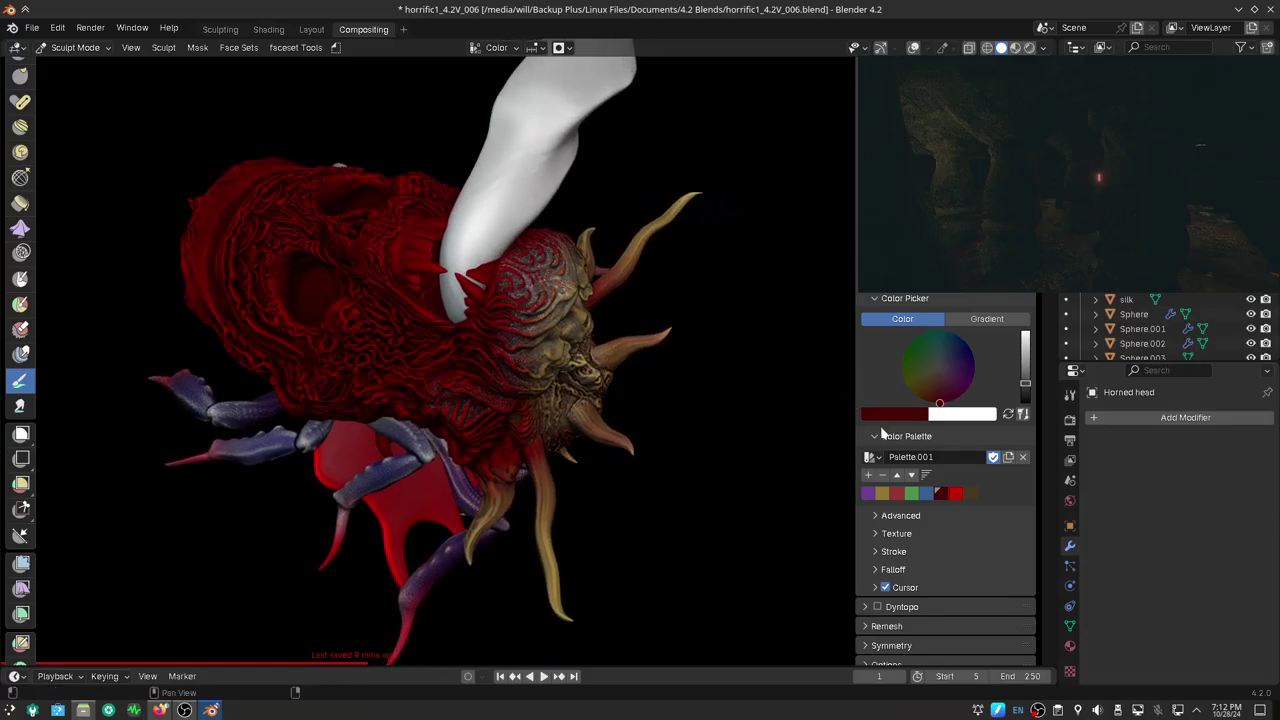
Paint bright red over the upper head beside the horn, darkening it near the horn base
click(953, 496)
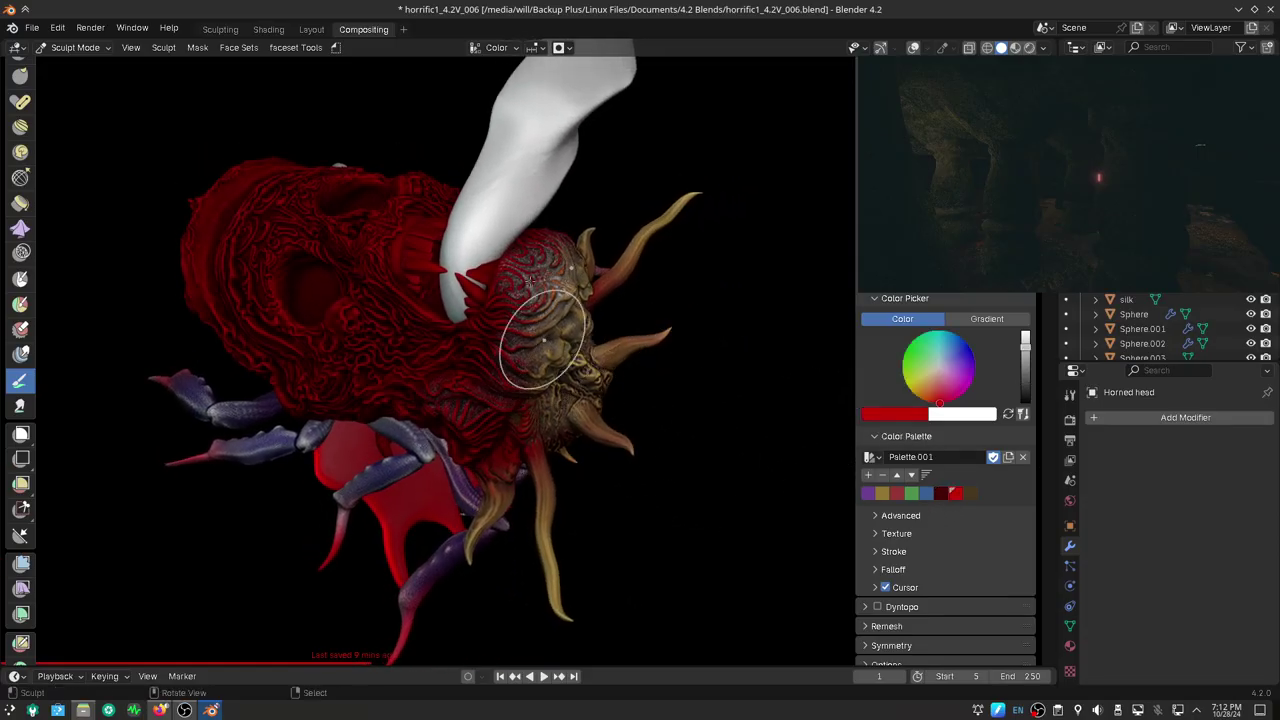
drag(543, 334, 539, 252)
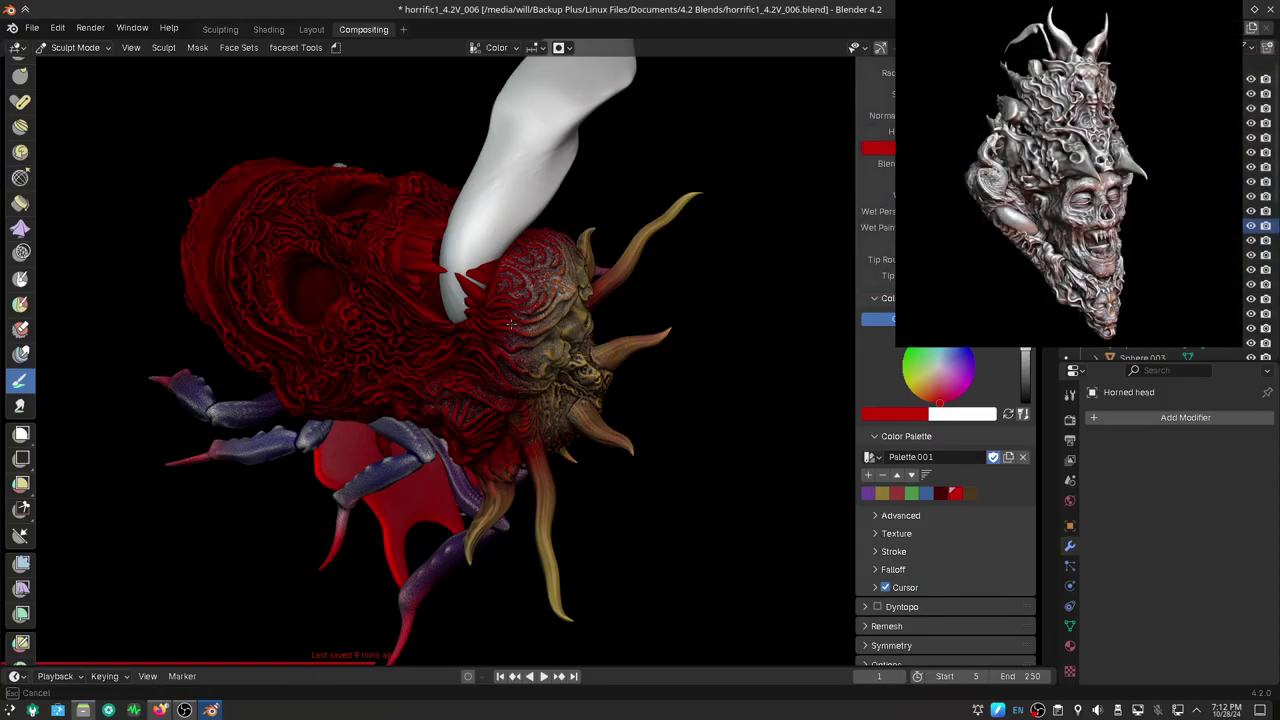
drag(517, 296, 514, 329)
click(566, 52)
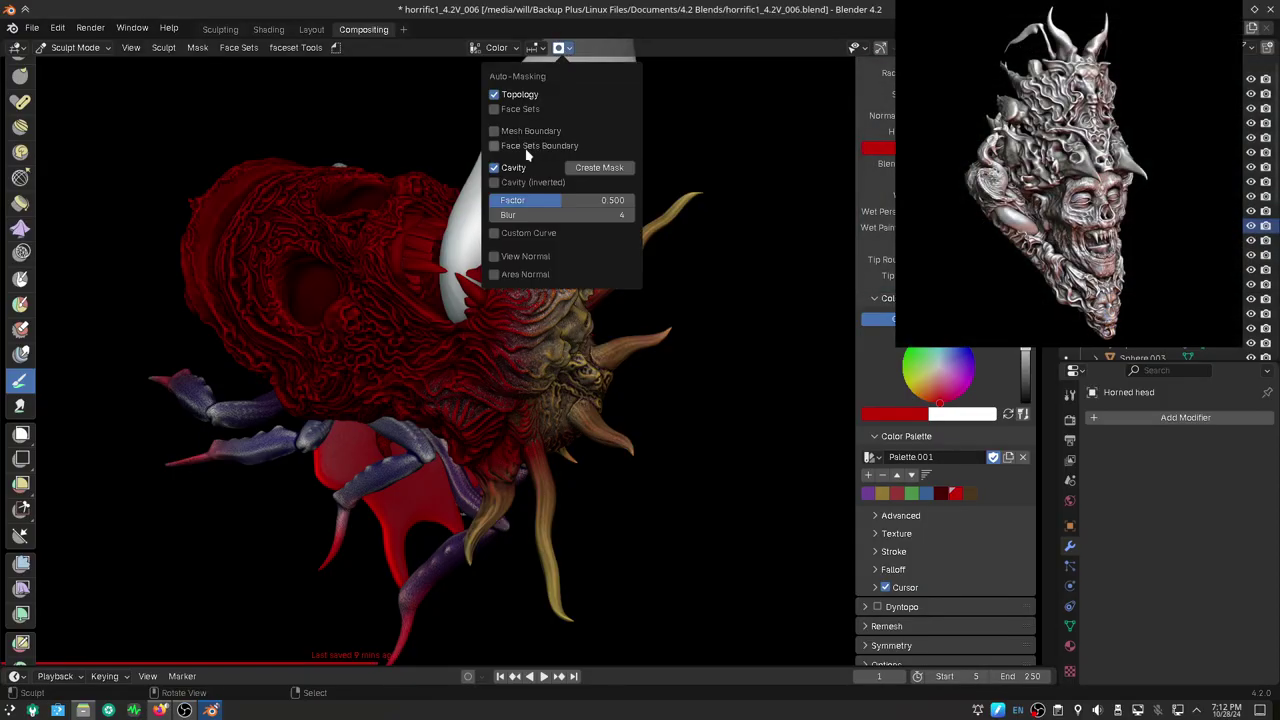
drag(540, 276, 529, 286)
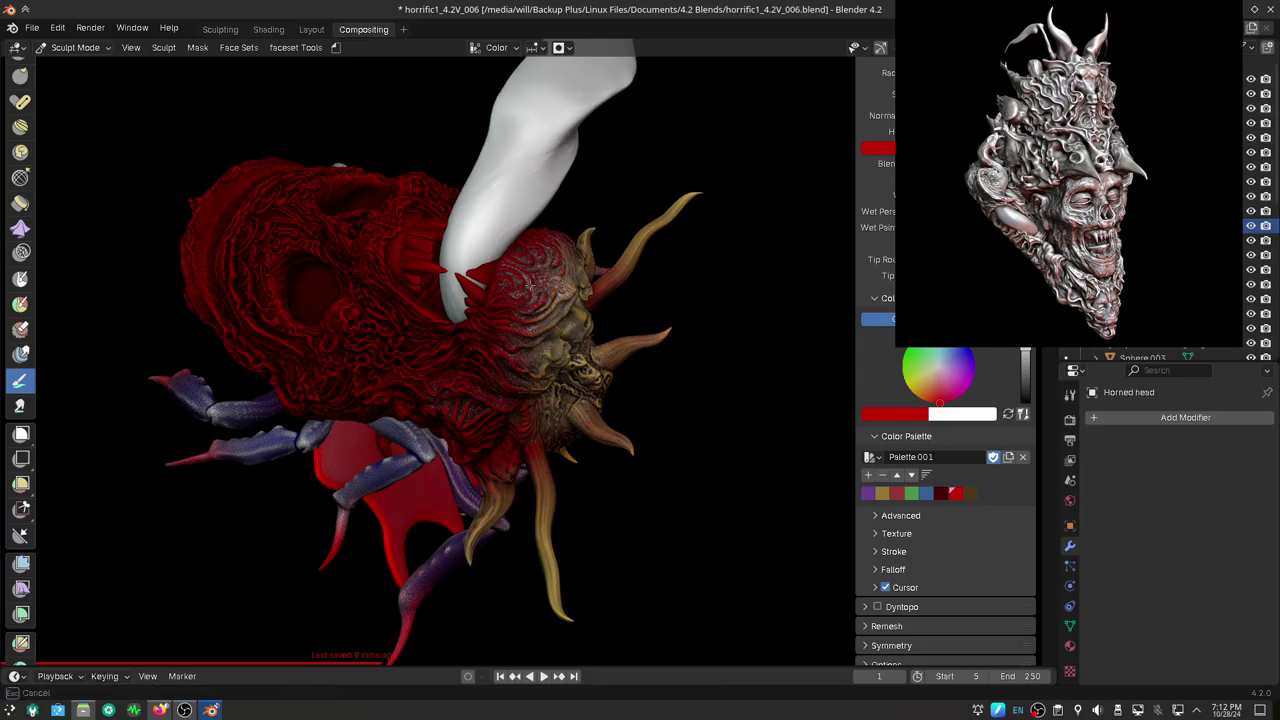
drag(511, 342, 493, 328)
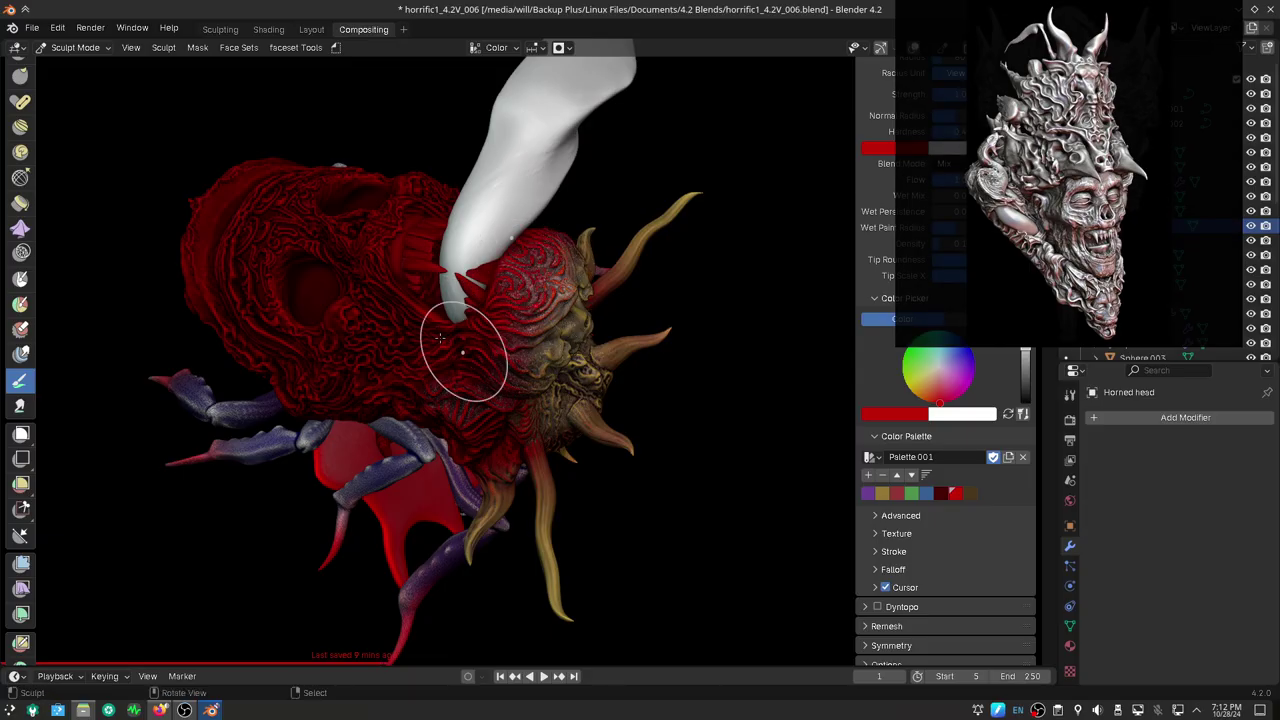
drag(412, 328, 409, 297)
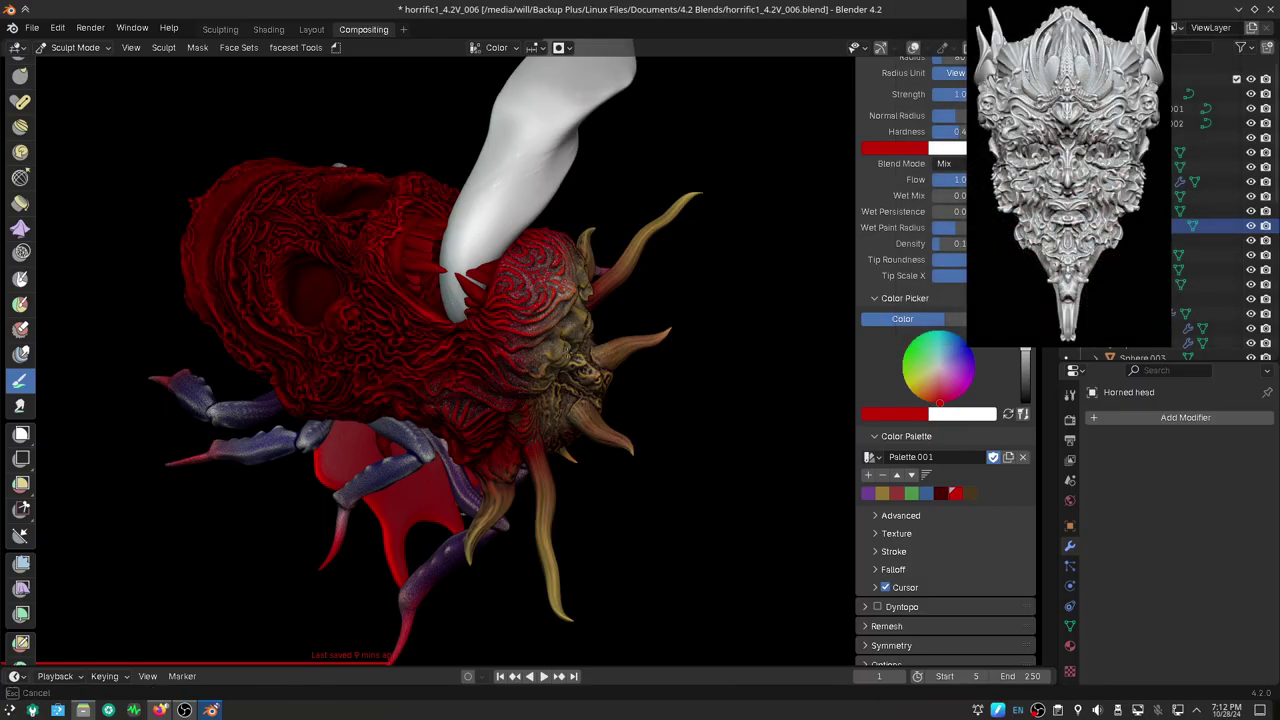
Switch to gold and brush gold highlights into the red swirls around the skull face
mouse_move(563, 294)
middle_down()
mouse_move(726, 561)
mouse_move(486, 329)
middle_up()
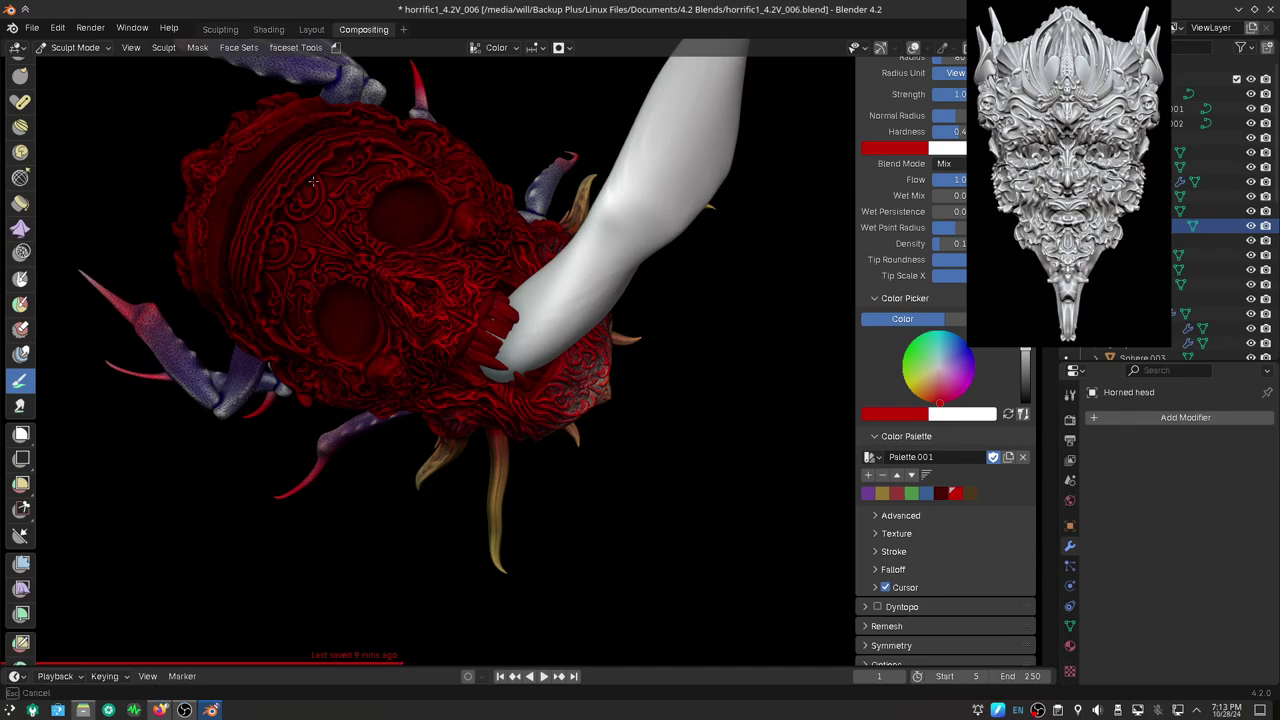
mouse_move(273, 302)
middle_down()
mouse_move(584, 432)
mouse_move(608, 363)
mouse_move(690, 420)
middle_up()
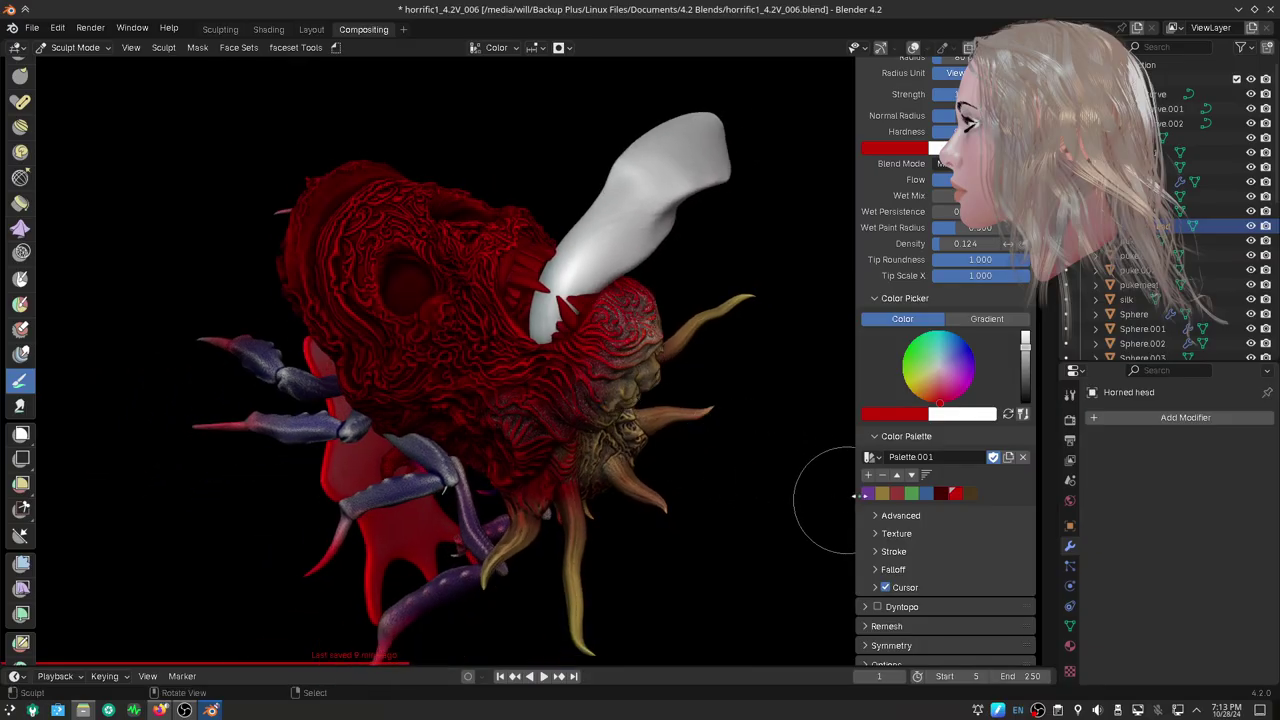
click(882, 493)
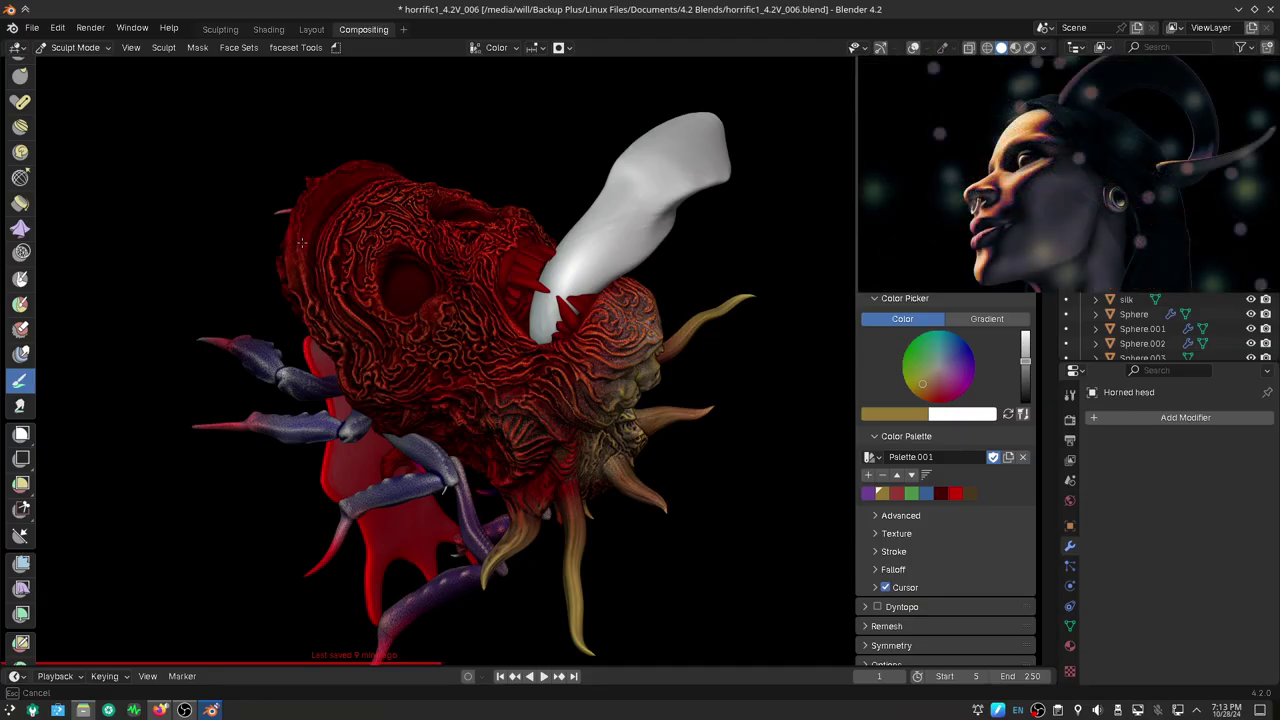
scroll(388, 418, up, 2)
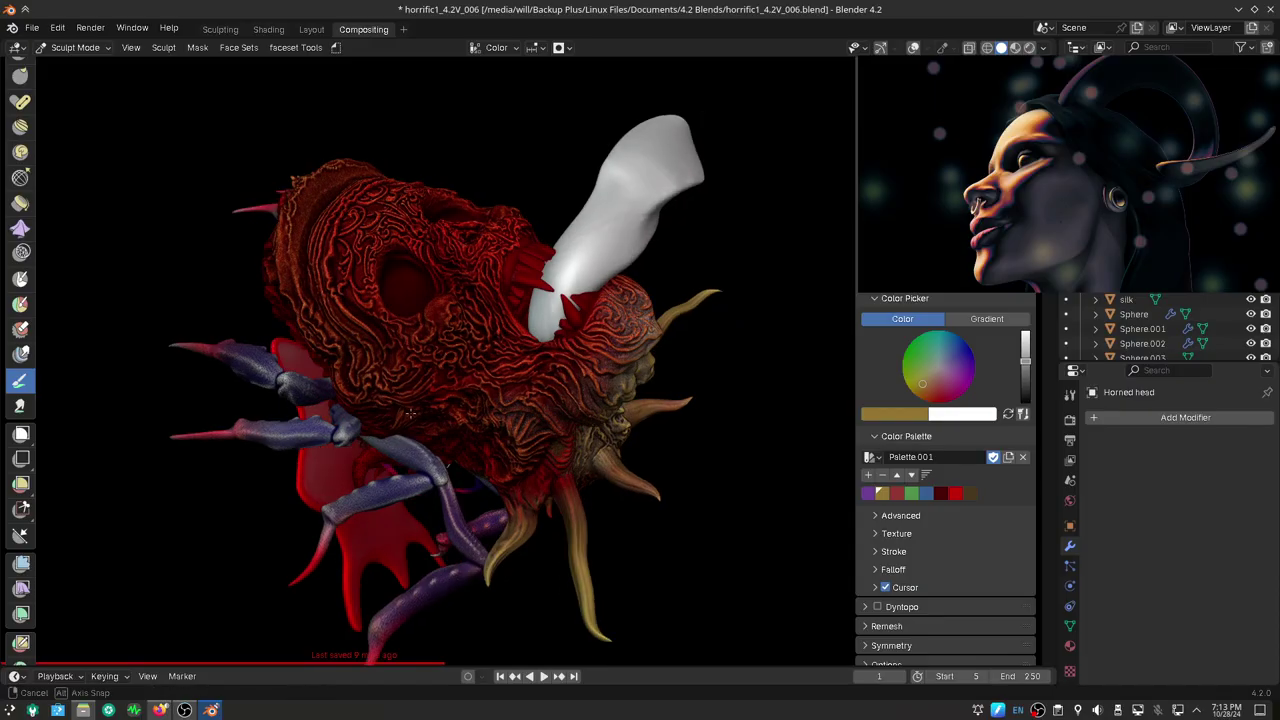
scroll(420, 410, up, 3)
scroll(480, 394, up, 3)
scroll(520, 372, up, 4)
scroll(520, 372, down, 4)
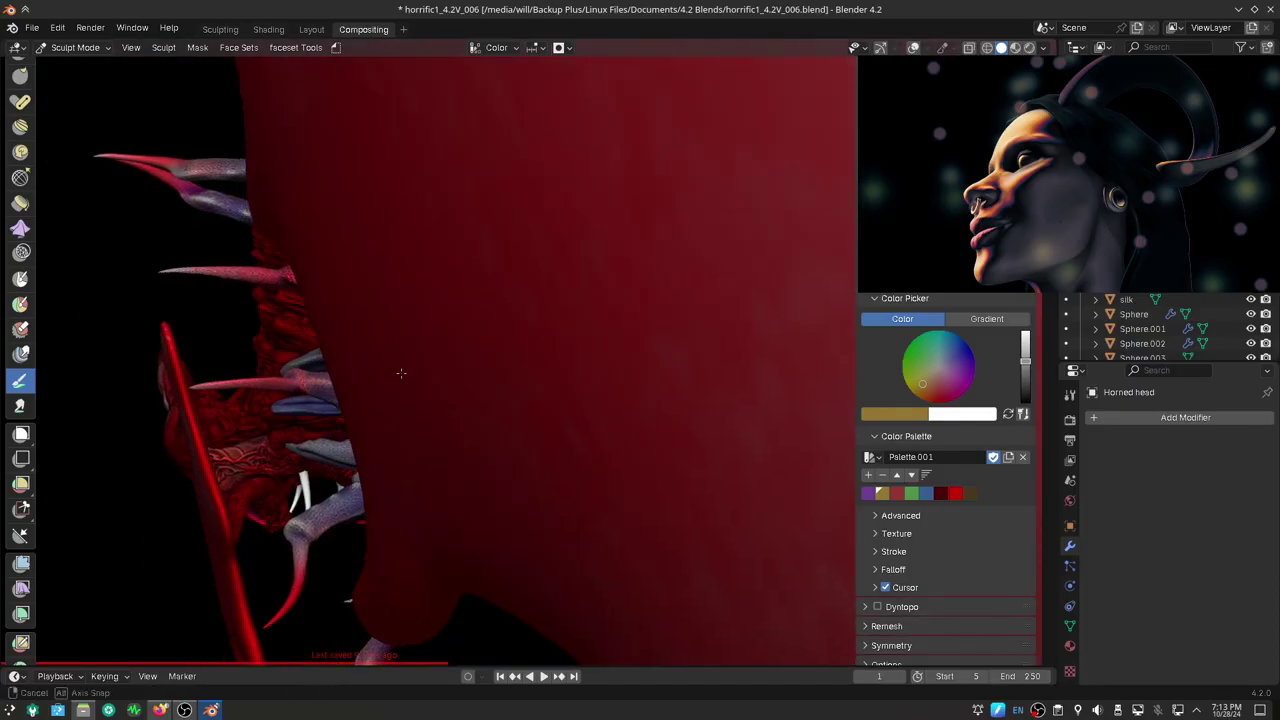
scroll(520, 380, down, 4)
middle_drag(530, 390, 585, 440)
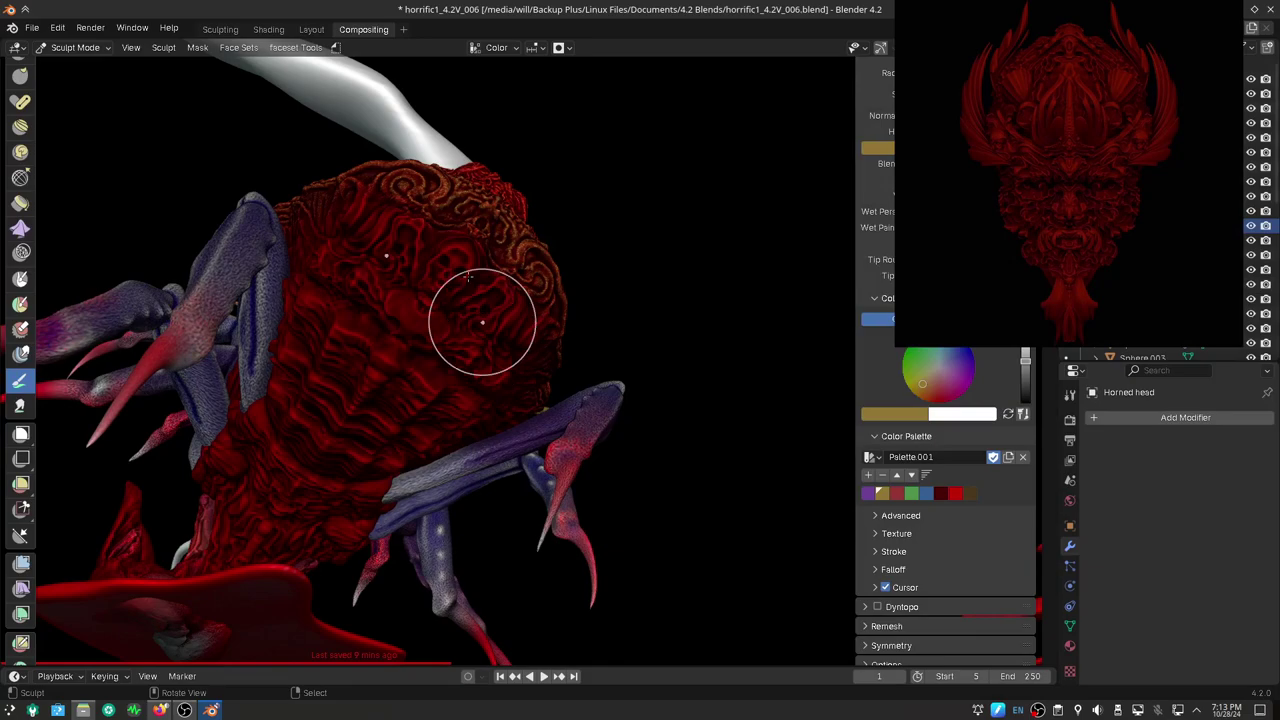
drag(458, 268, 396, 252)
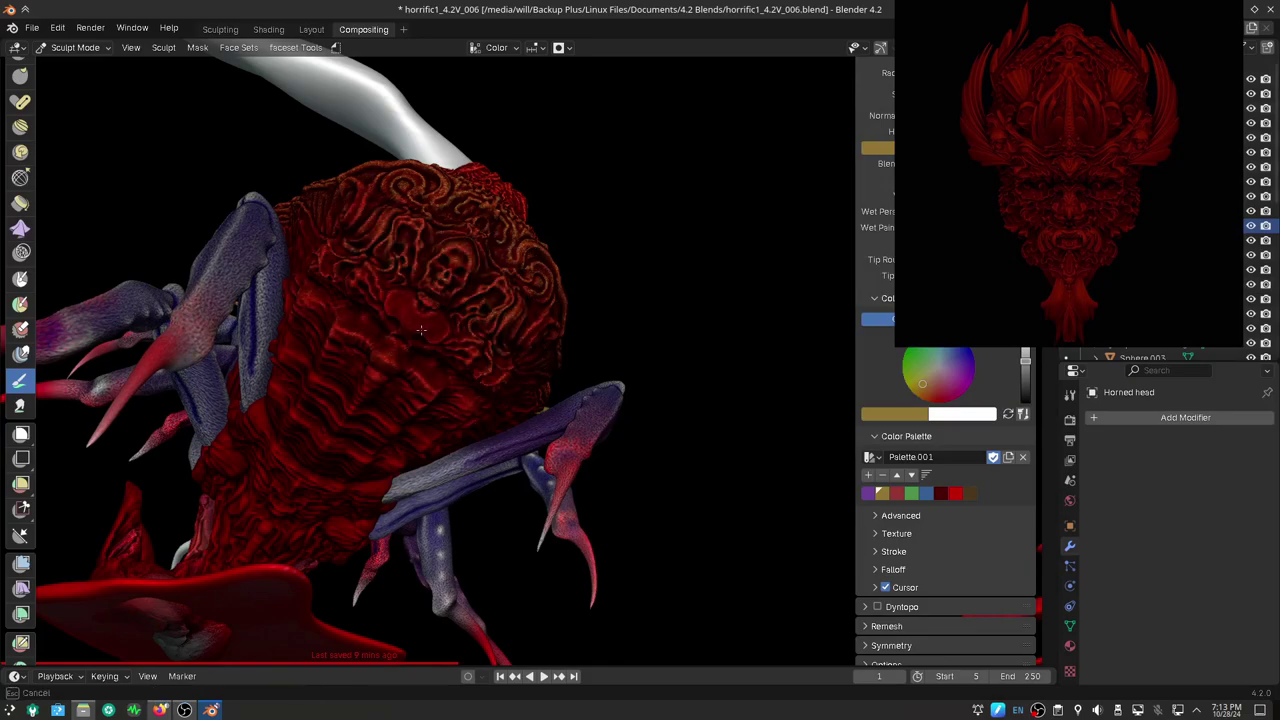
drag(254, 533, 223, 539)
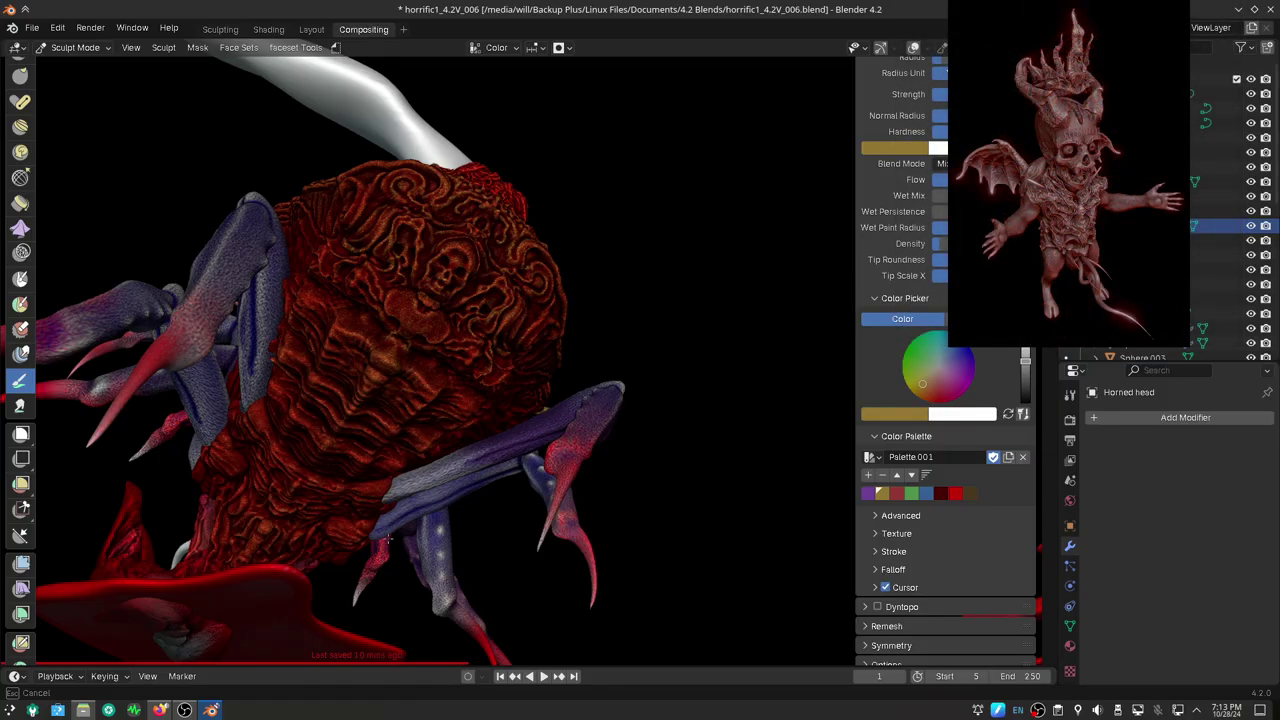
Orbit out around the whole creature and settle on a closer frontal view
mouse_move(386, 329)
middle_down()
mouse_move(612, 481)
mouse_move(677, 486)
middle_up()
mouse_move(620, 297)
middle_down()
mouse_move(490, 330)
mouse_move(458, 316)
middle_up()
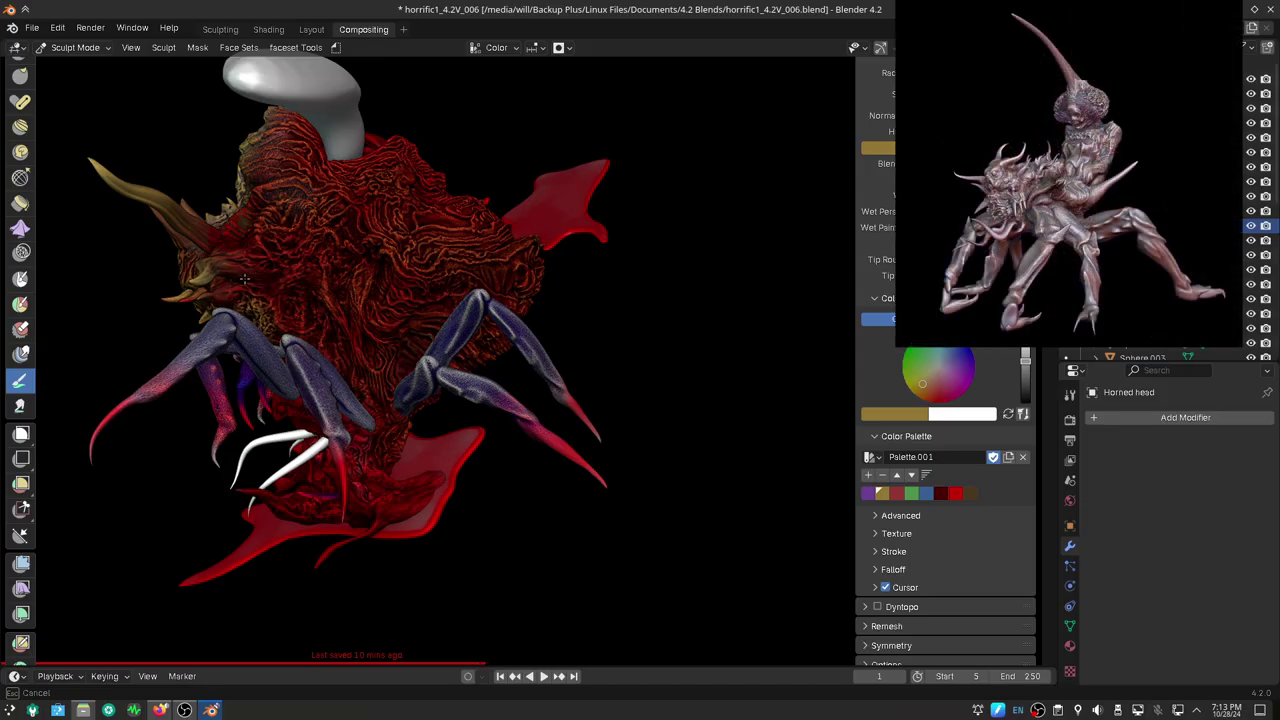
mouse_move(226, 308)
middle_down()
mouse_move(500, 412)
mouse_move(669, 314)
middle_up()
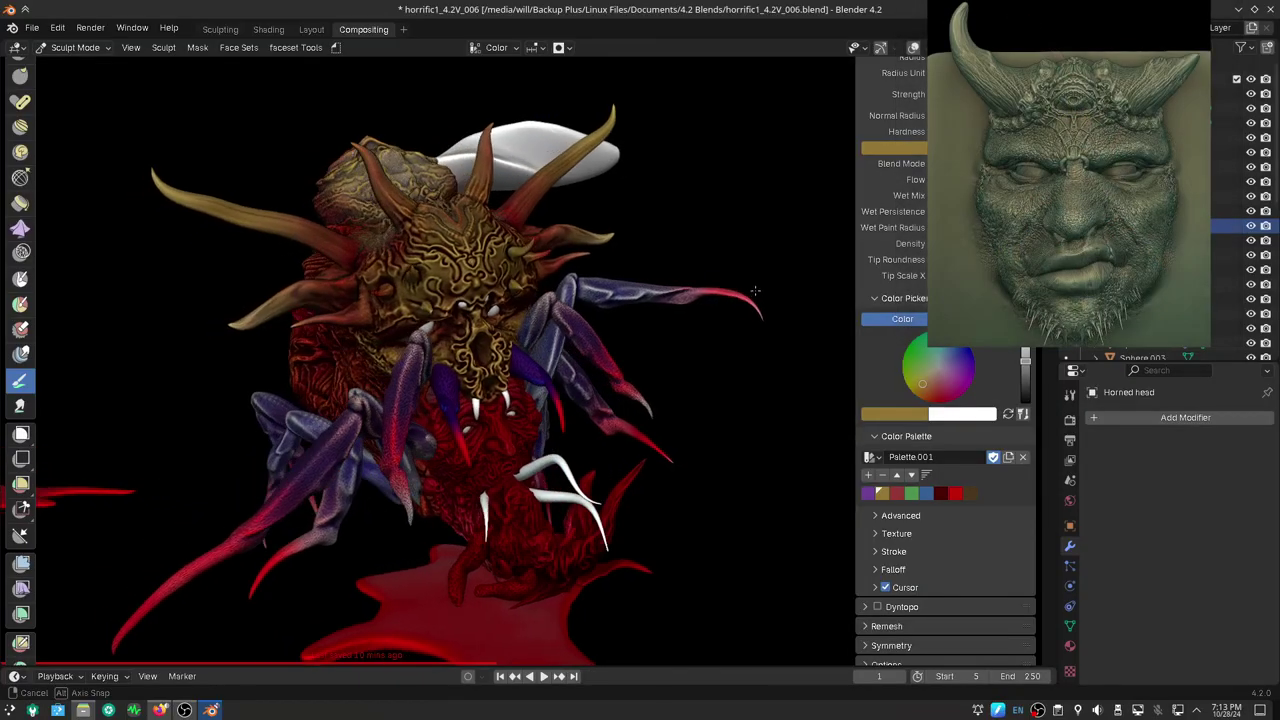
mouse_move(669, 314)
middle_down()
mouse_move(755, 291)
mouse_move(698, 399)
middle_up()
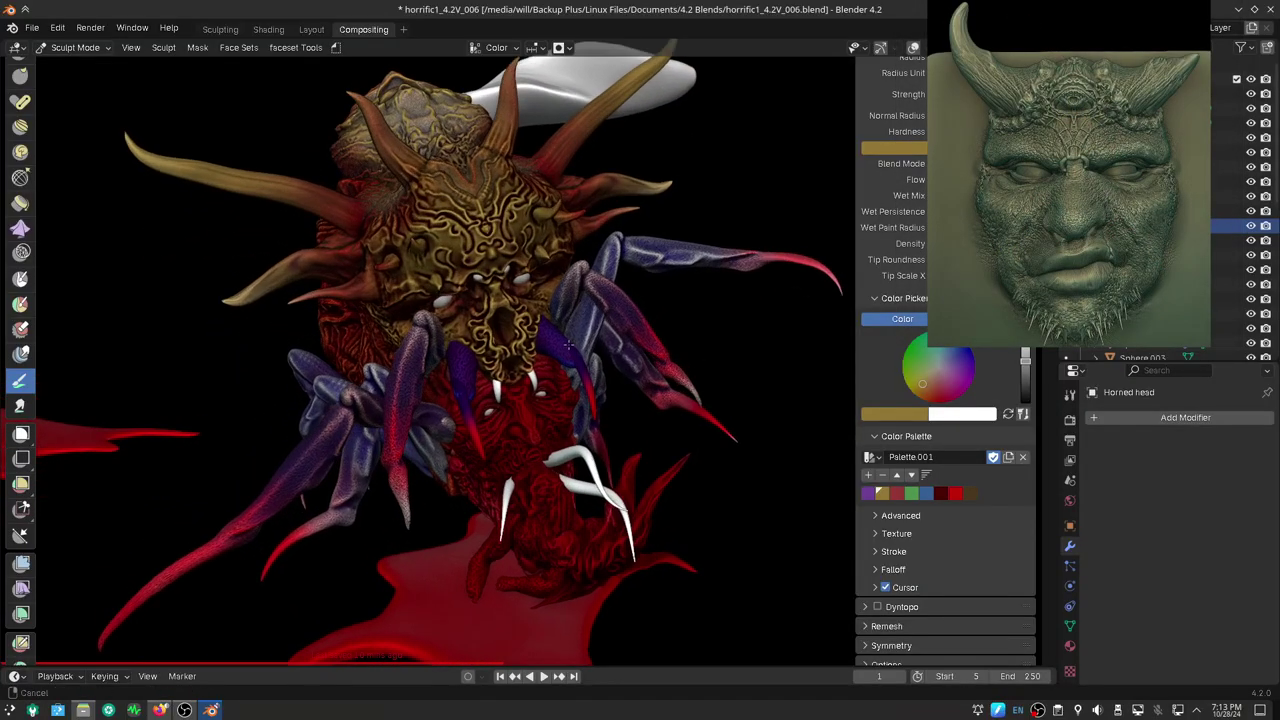
middle_drag(698, 399, 592, 340)
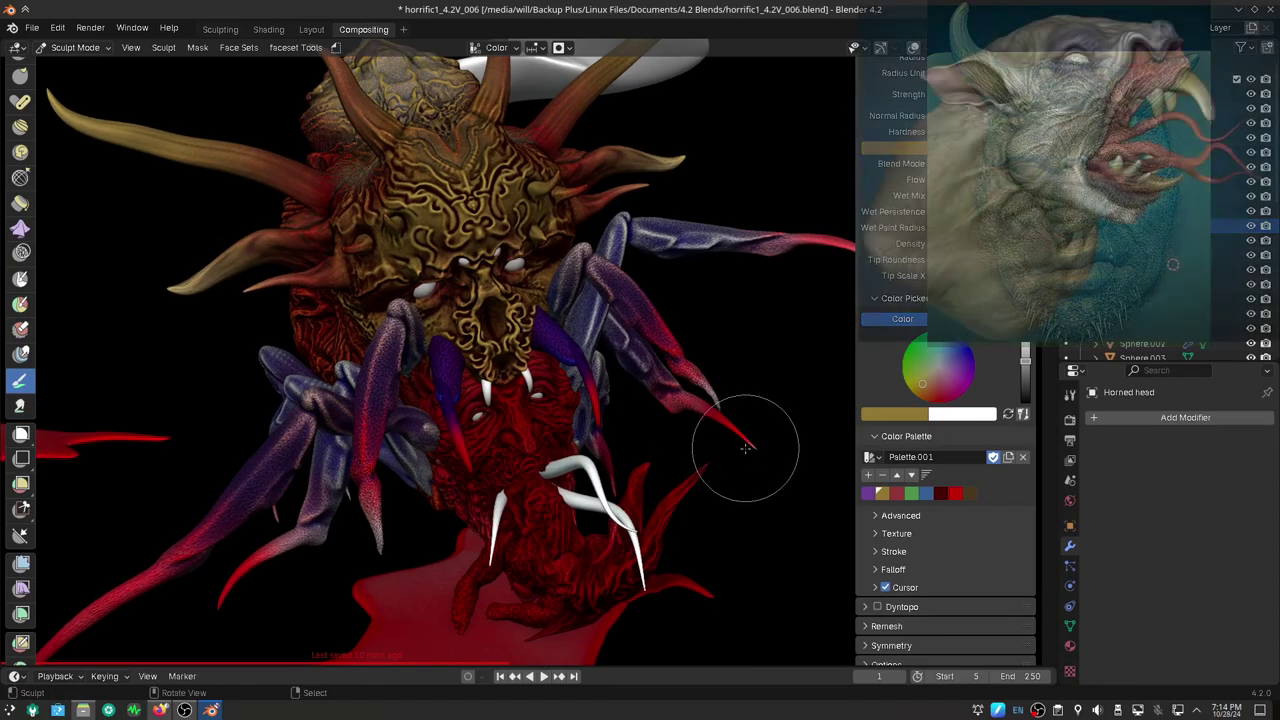
Pick blue, zoom in on the red back and maximise the 3D view with Ctrl+Alt+Space
click(926, 493)
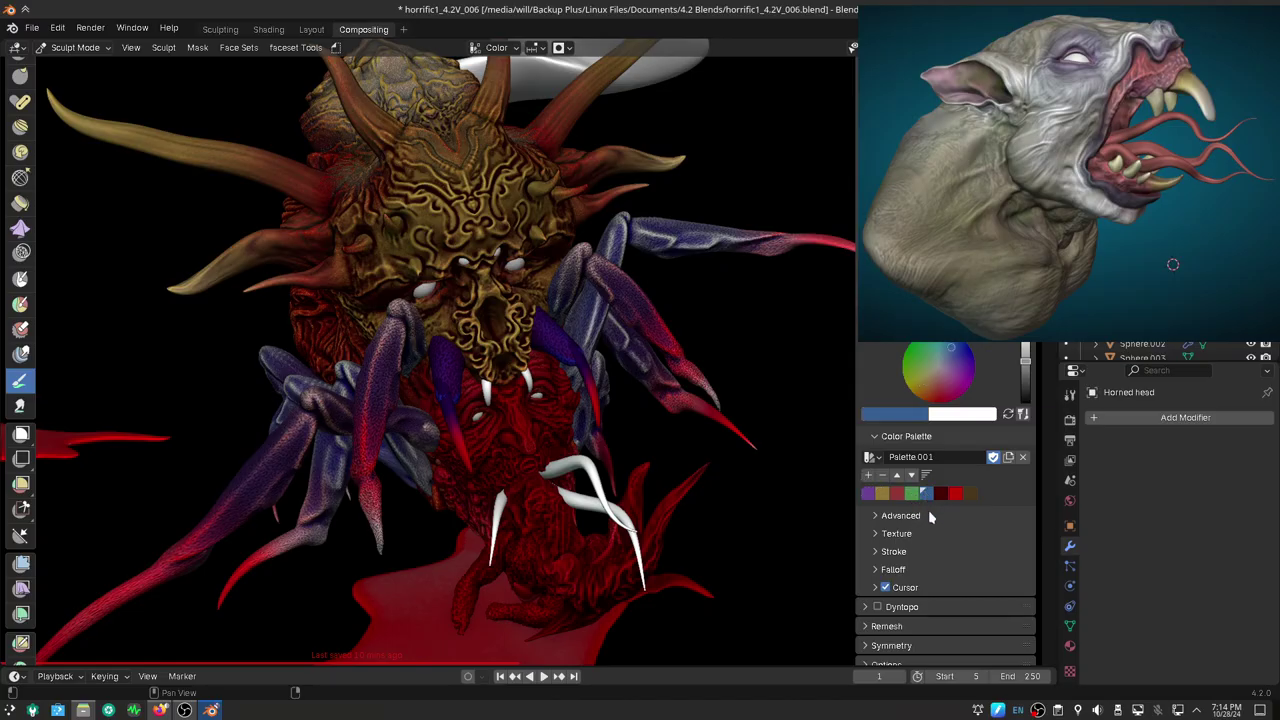
click(564, 48)
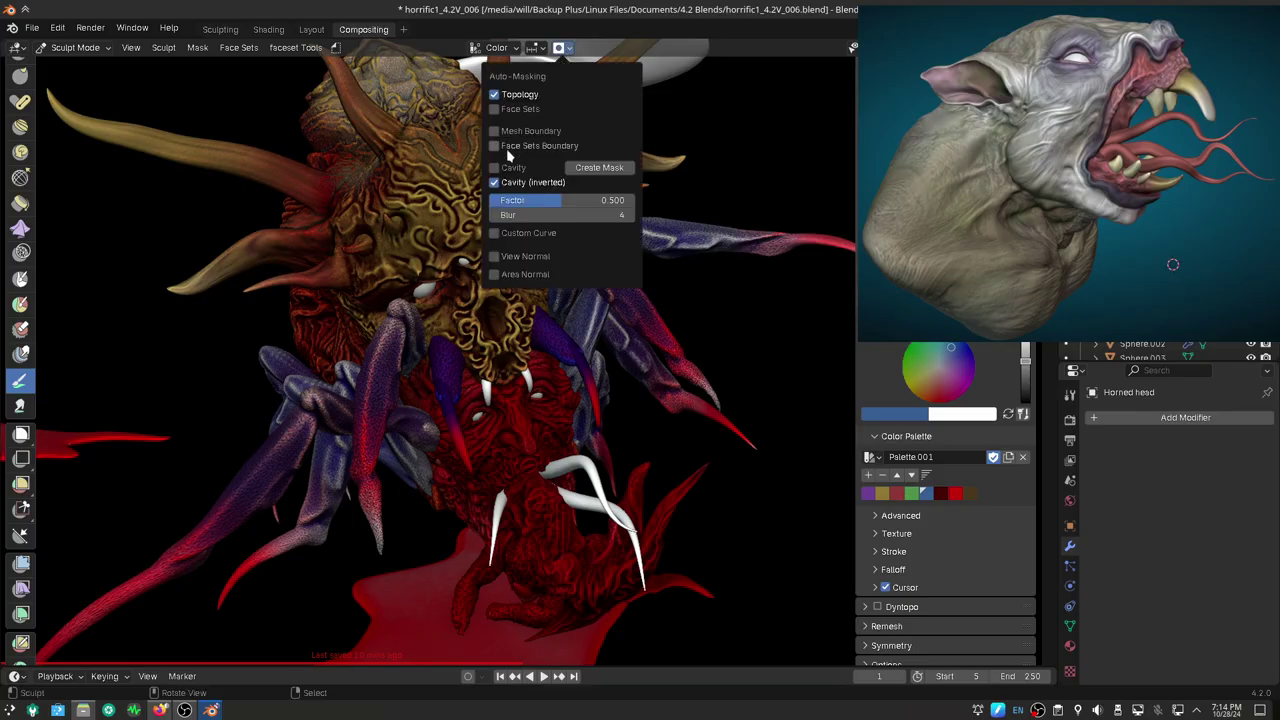
mouse_move(710, 400)
middle_down()
mouse_move(548, 415)
mouse_move(535, 349)
middle_up()
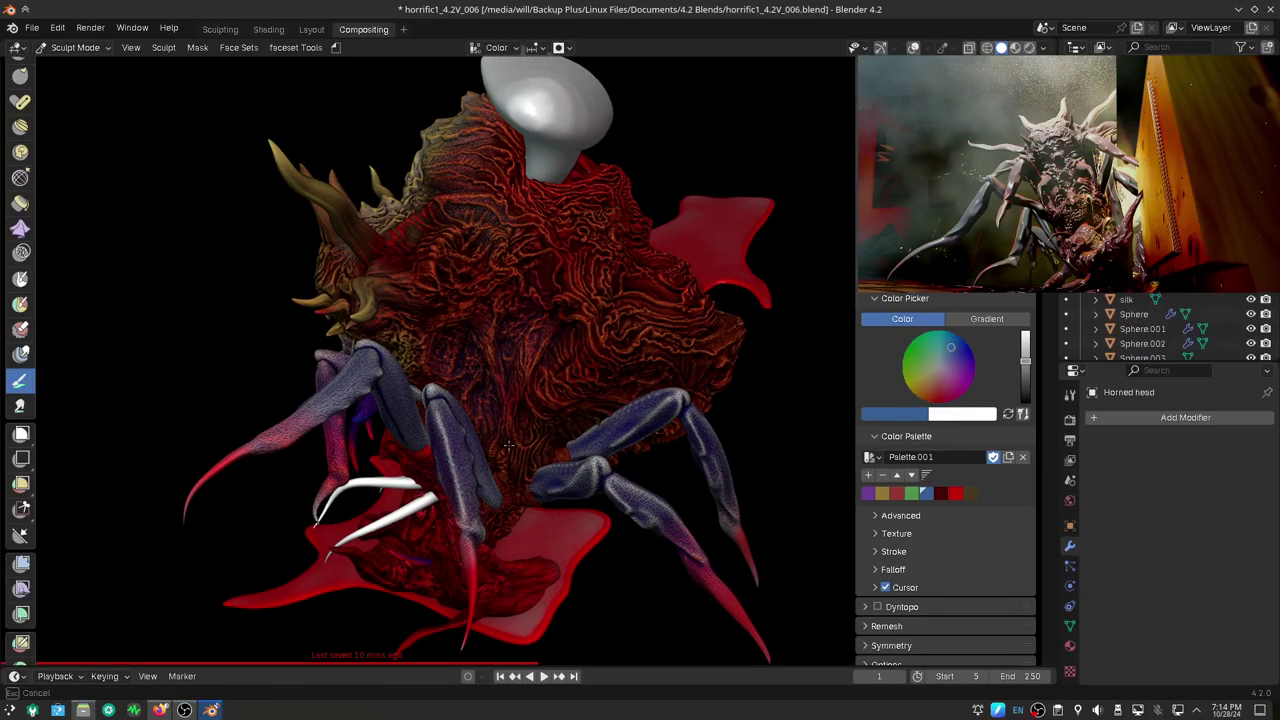
scroll(543, 400, up, 3)
scroll(540, 380, up, 3)
scroll(560, 355, up, 2)
key(ctrl+alt+space)
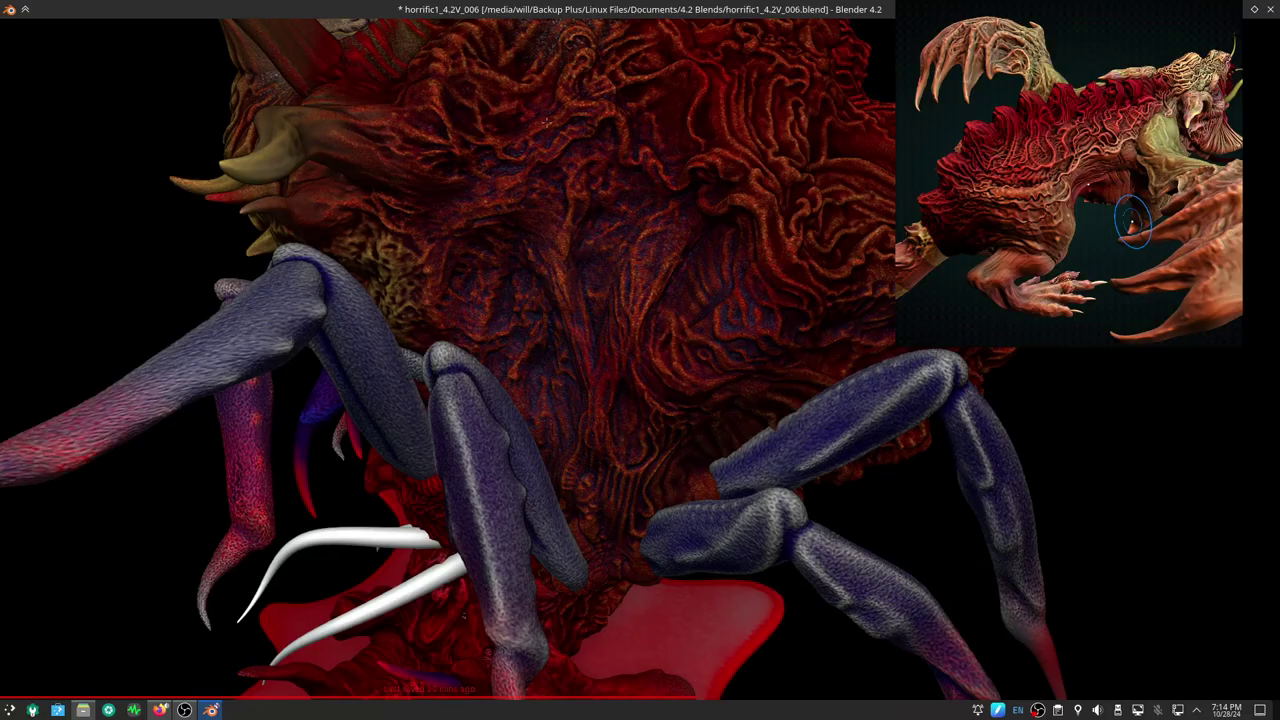
Orbit the creature from its face to a lower side view and a larger frontal view
scroll(510, 300, down, 2)
scroll(645, 298, down, 3)
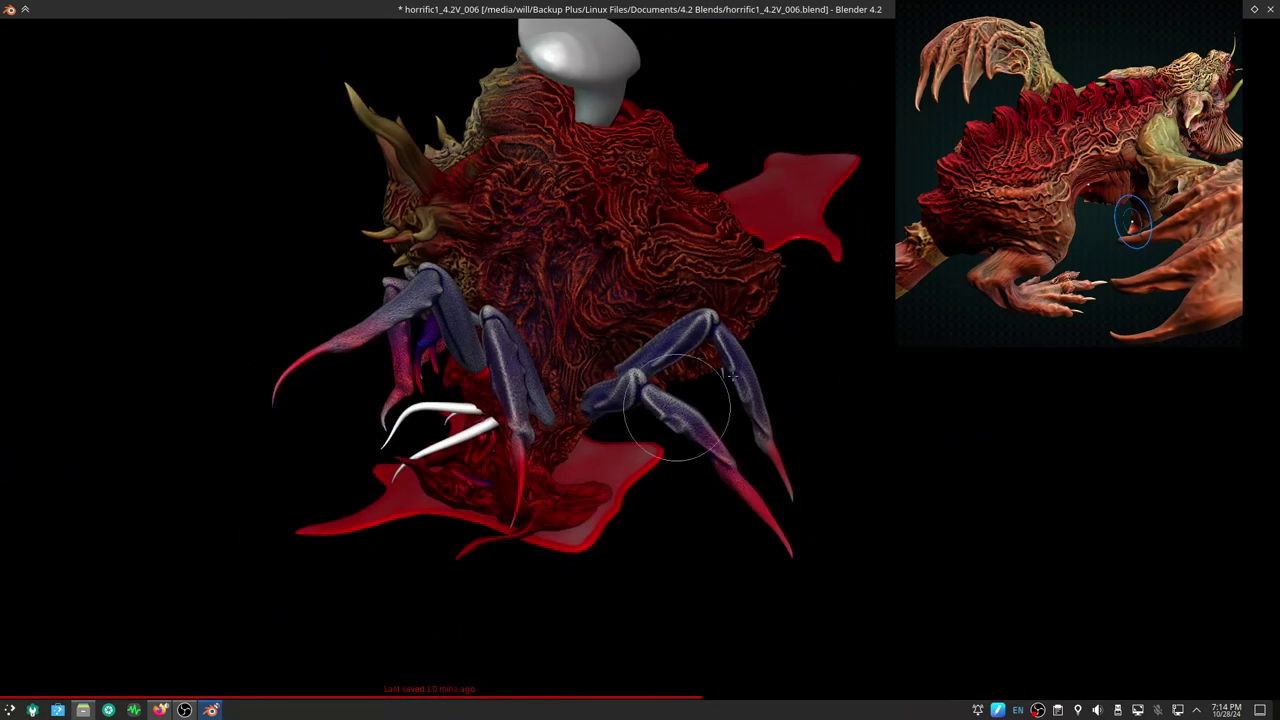
middle_drag(758, 400, 629, 398)
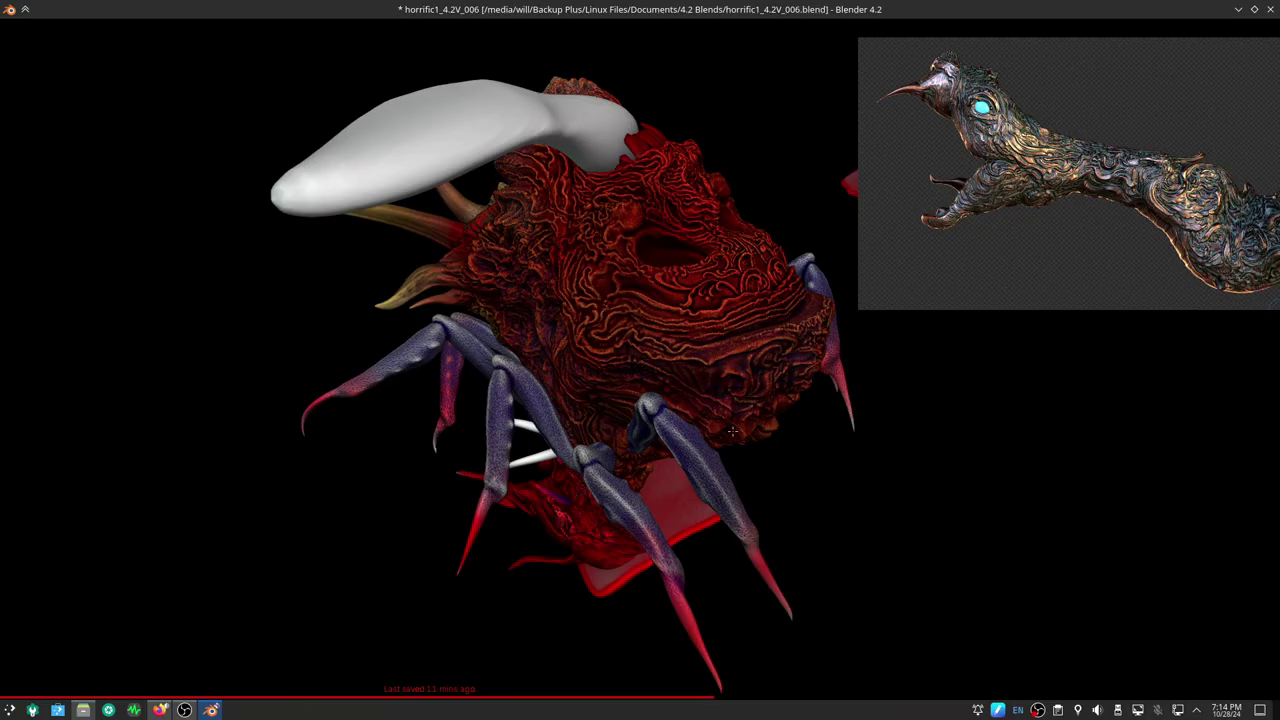
mouse_move(728, 410)
middle_down()
mouse_move(700, 503)
mouse_move(707, 486)
mouse_move(727, 497)
middle_up()
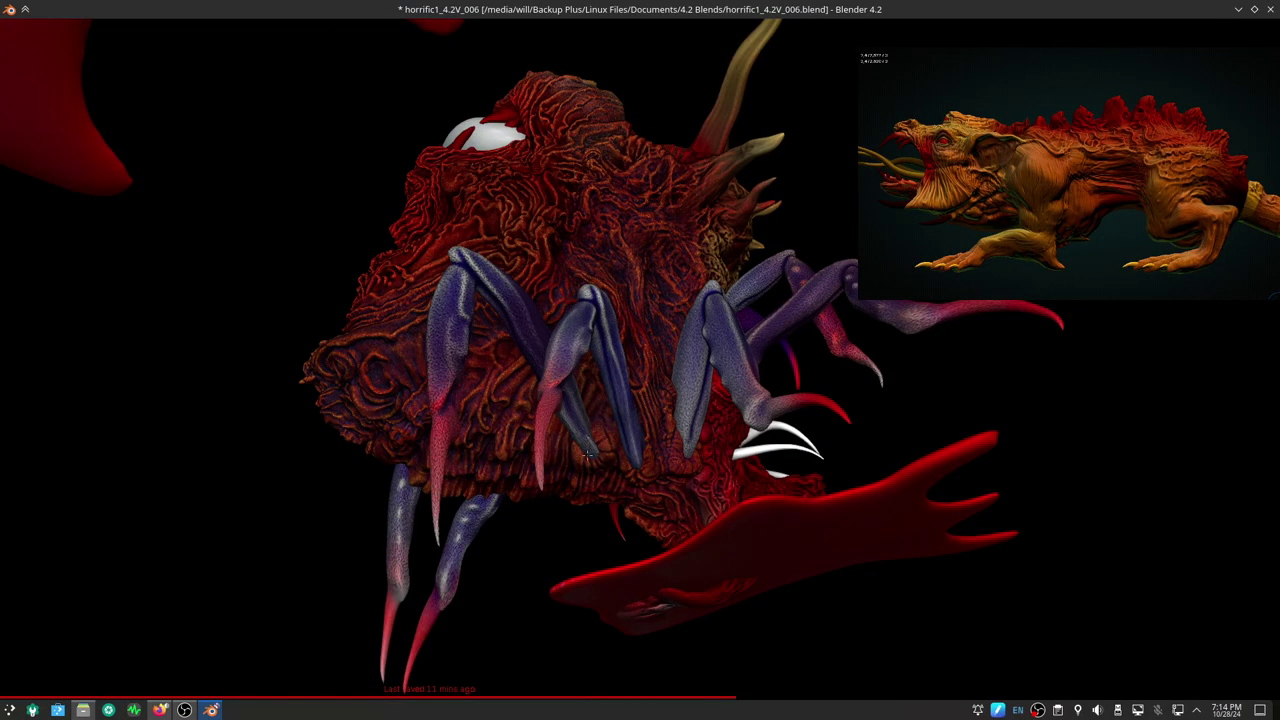
mouse_move(561, 283)
middle_down()
mouse_move(661, 441)
mouse_move(569, 454)
middle_up()
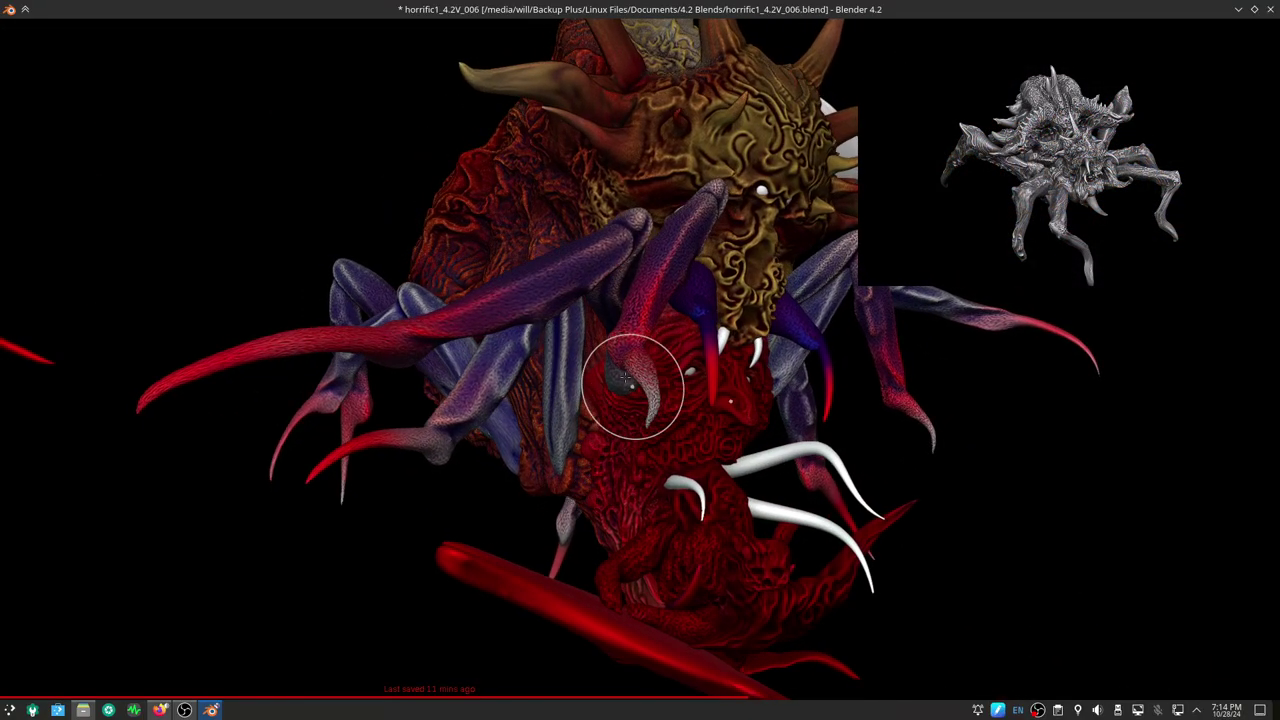
mouse_move(700, 357)
middle_down()
mouse_move(611, 395)
mouse_move(628, 415)
middle_up()
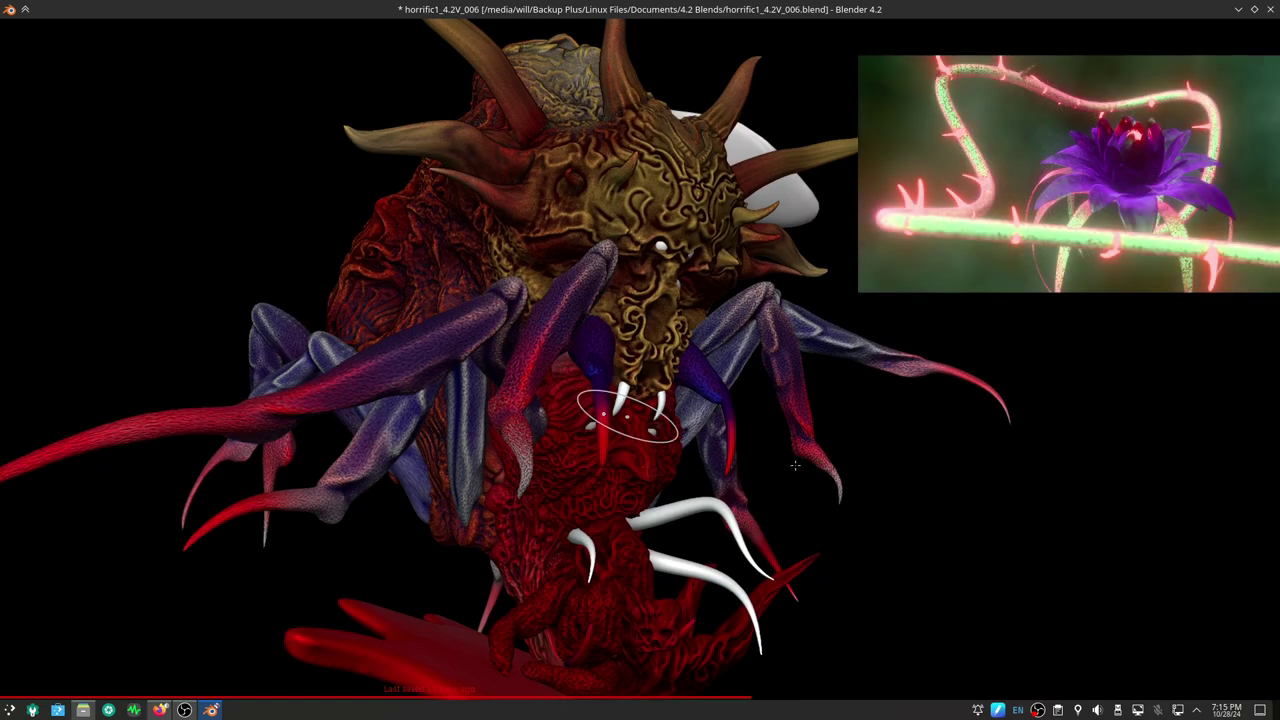
Save the .blend file with Ctrl+S and inspect the head from several angles
key(ctrl+s)
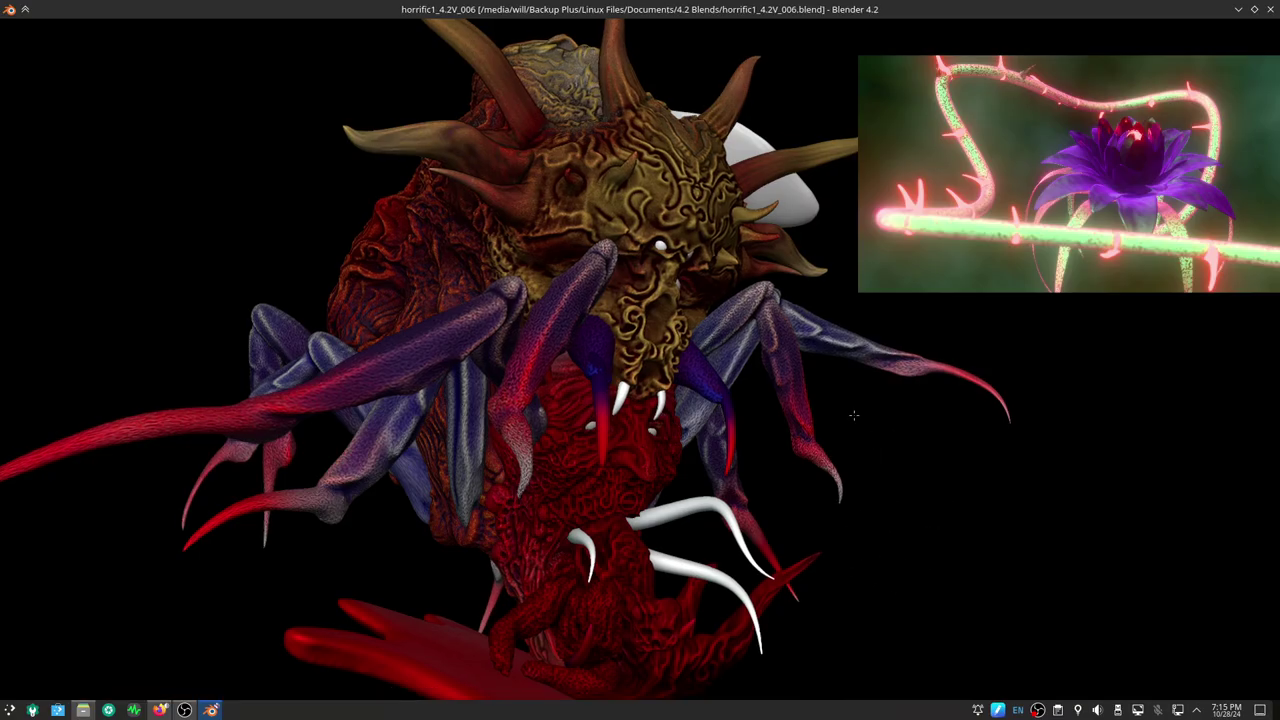
middle_drag(847, 525, 683, 347)
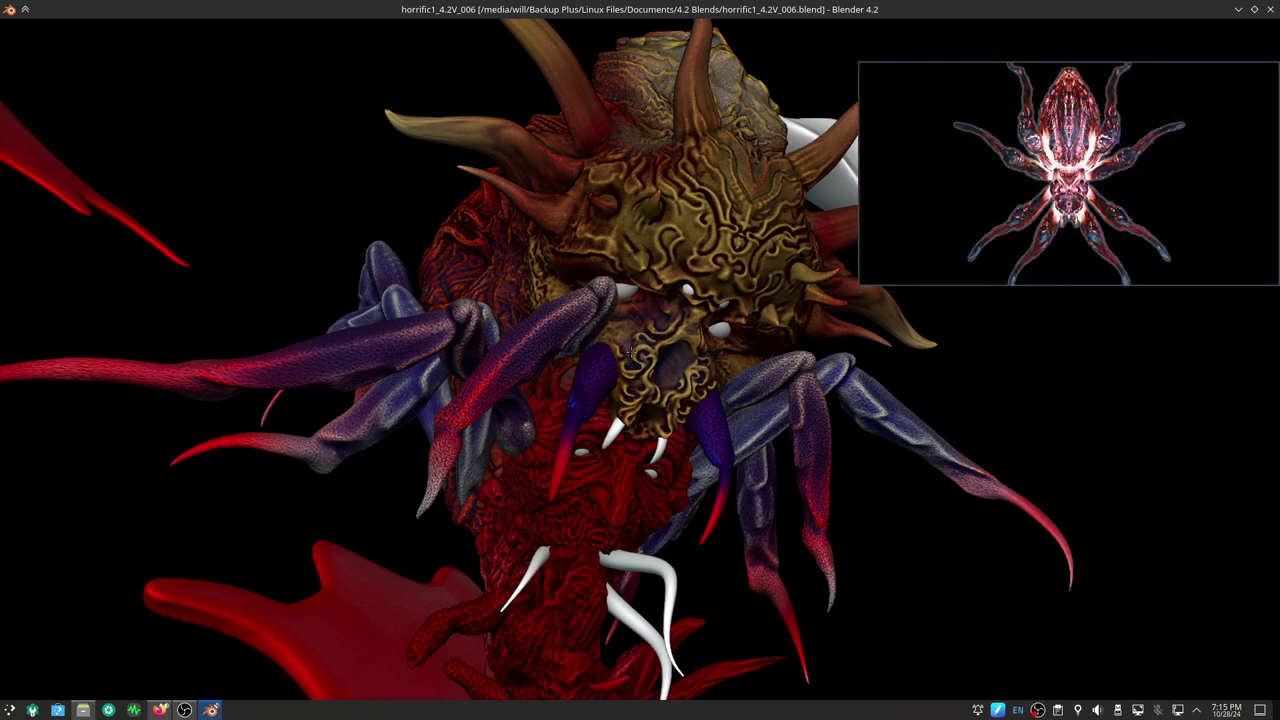
middle_drag(818, 190, 724, 300)
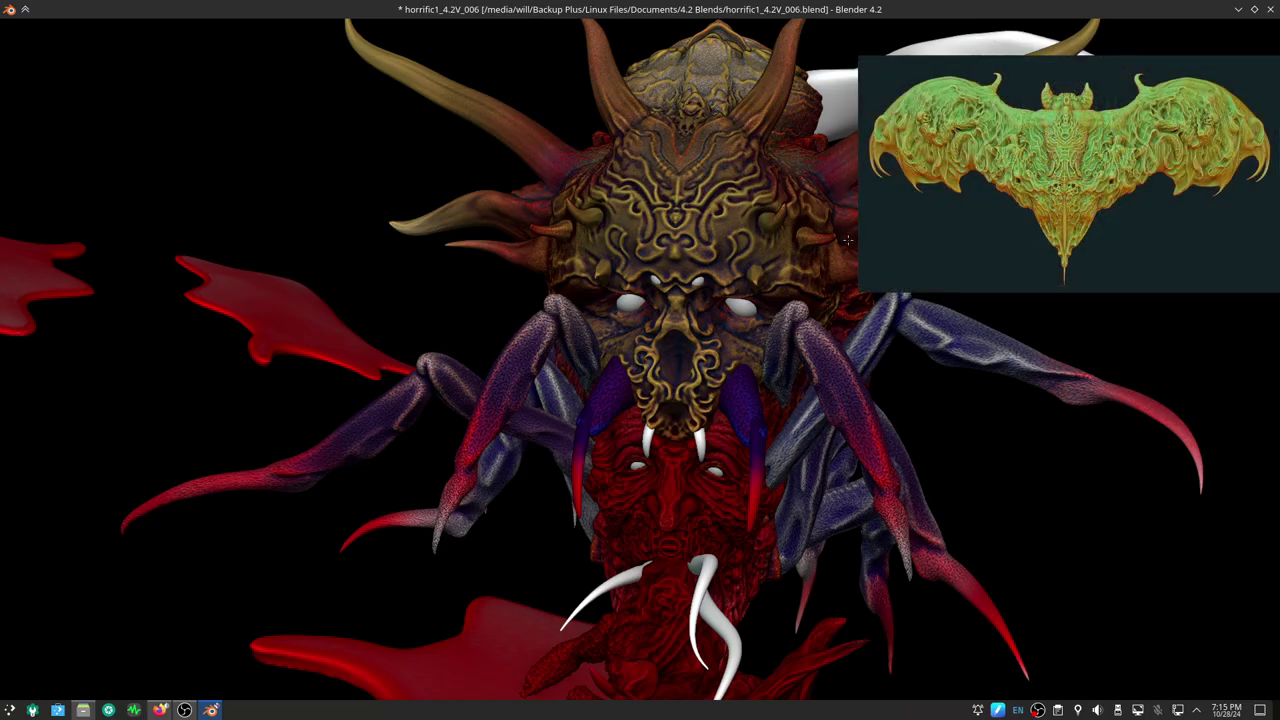
mouse_move(744, 355)
middle_down()
mouse_move(710, 428)
mouse_move(567, 270)
middle_up()
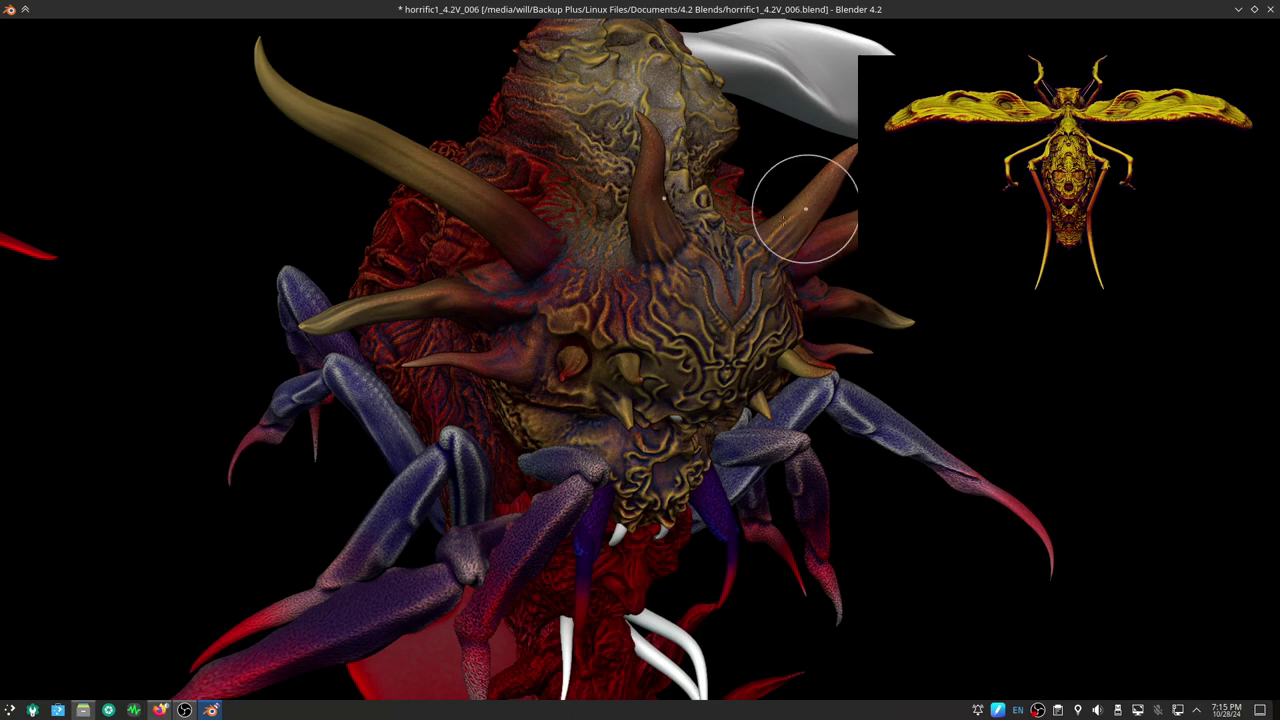
mouse_move(806, 194)
middle_down()
mouse_move(686, 366)
mouse_move(736, 340)
middle_up()
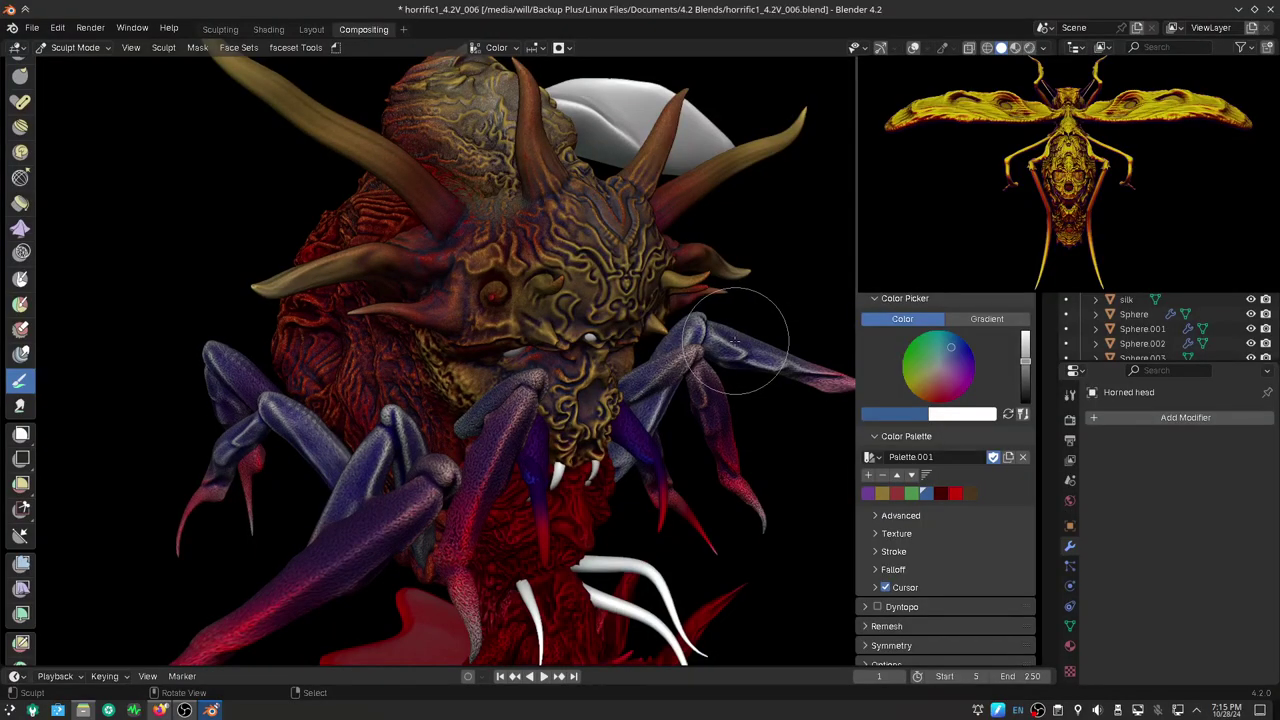
Pick green and paint it along the base of the lower tusk and up toward the head
click(910, 494)
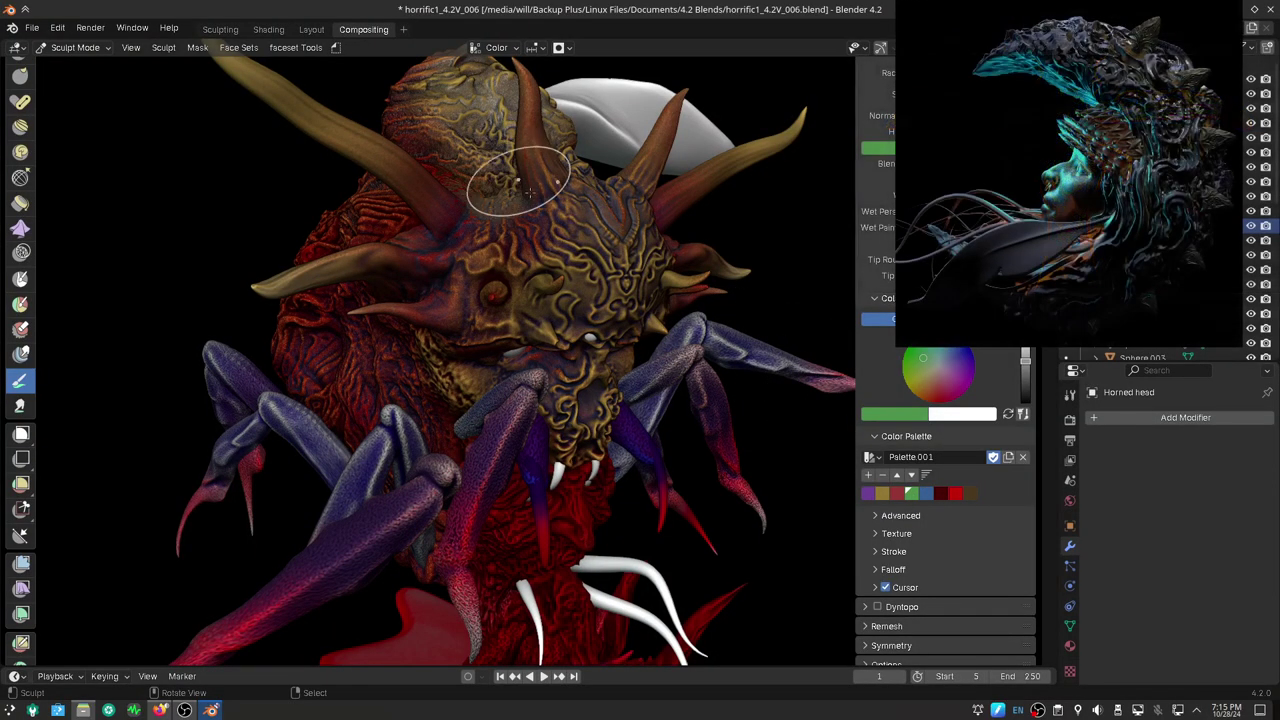
mouse_move(575, 197)
middle_down()
mouse_move(574, 333)
mouse_move(560, 300)
mouse_move(514, 271)
middle_up()
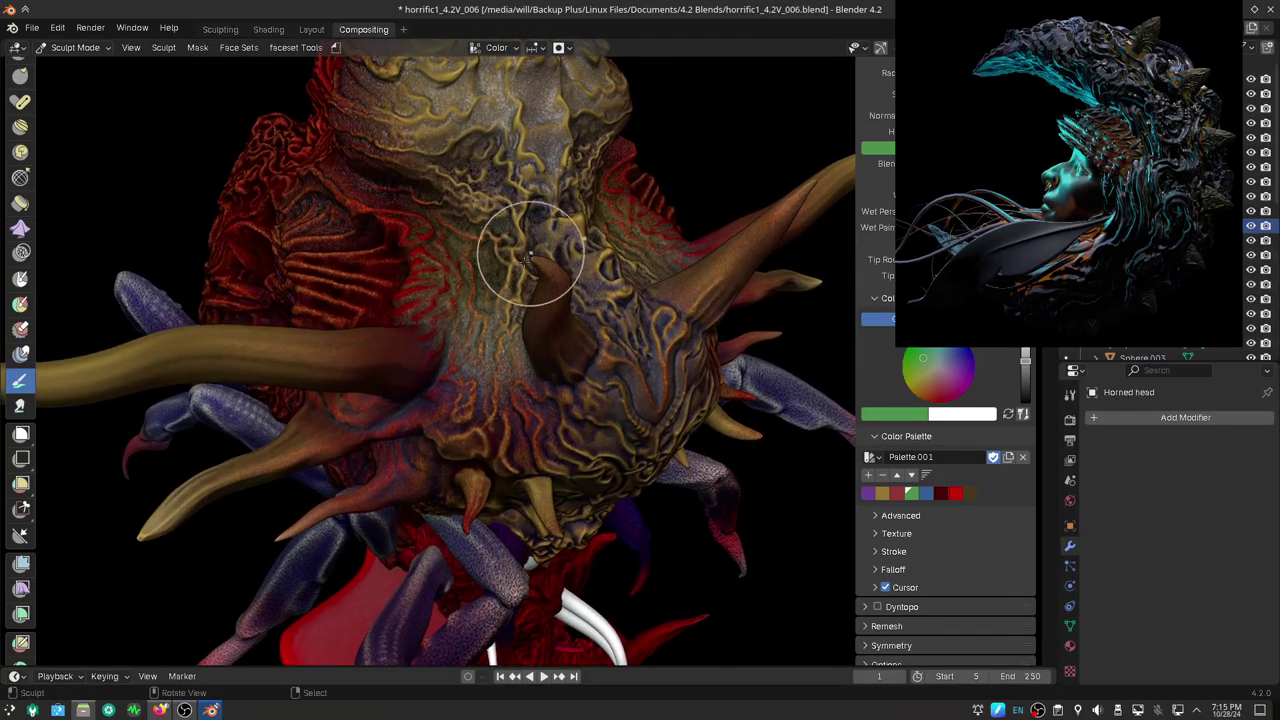
click(560, 48)
click(561, 49)
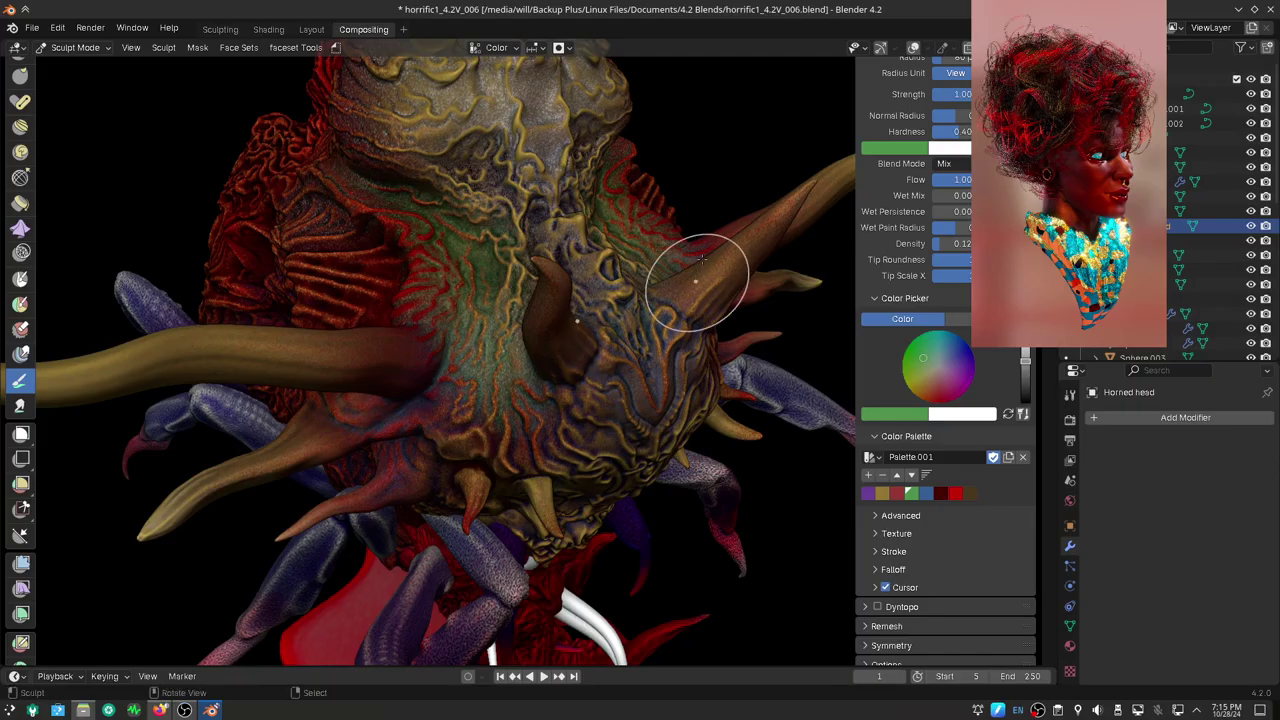
middle_drag(686, 286, 690, 300)
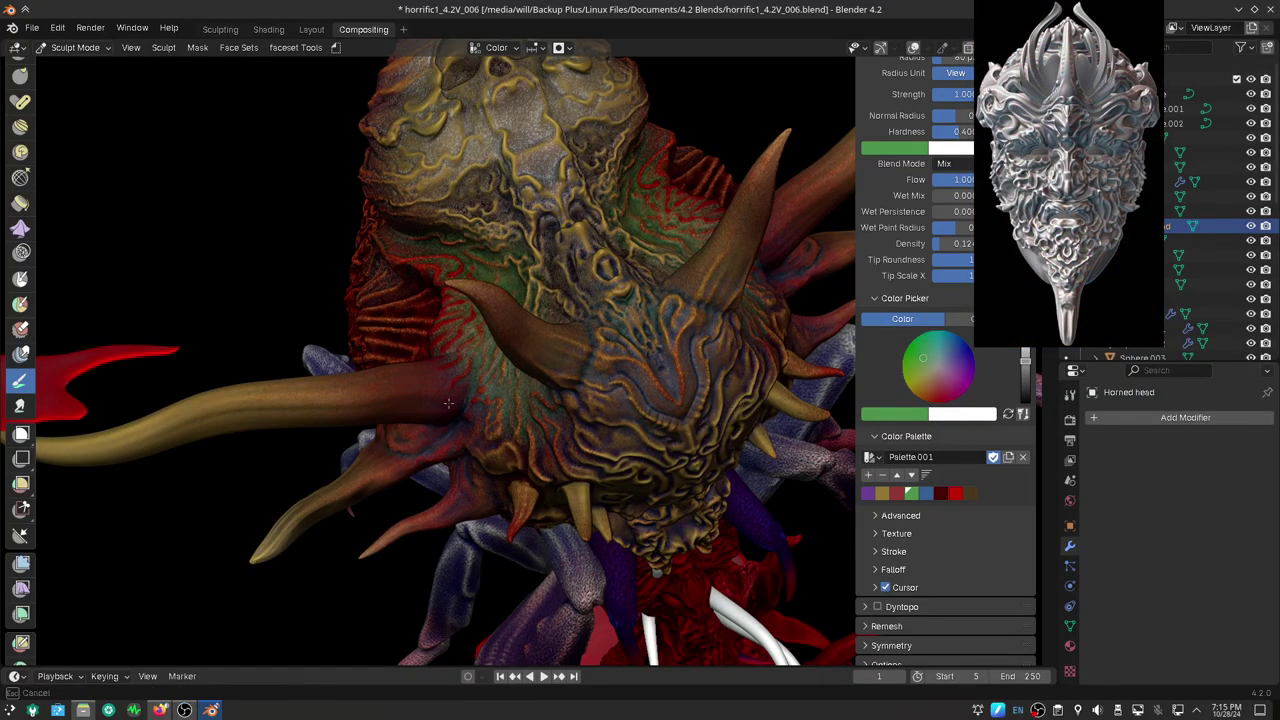
drag(415, 455, 462, 510)
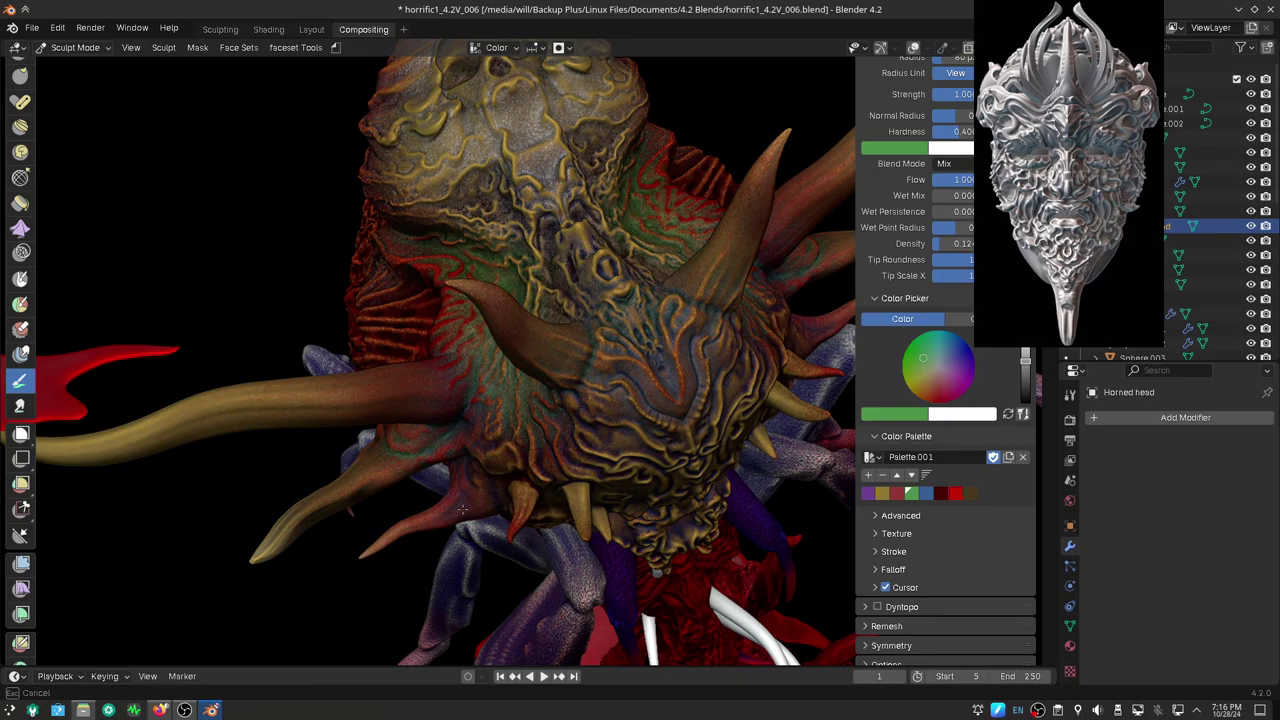
drag(448, 519, 423, 349)
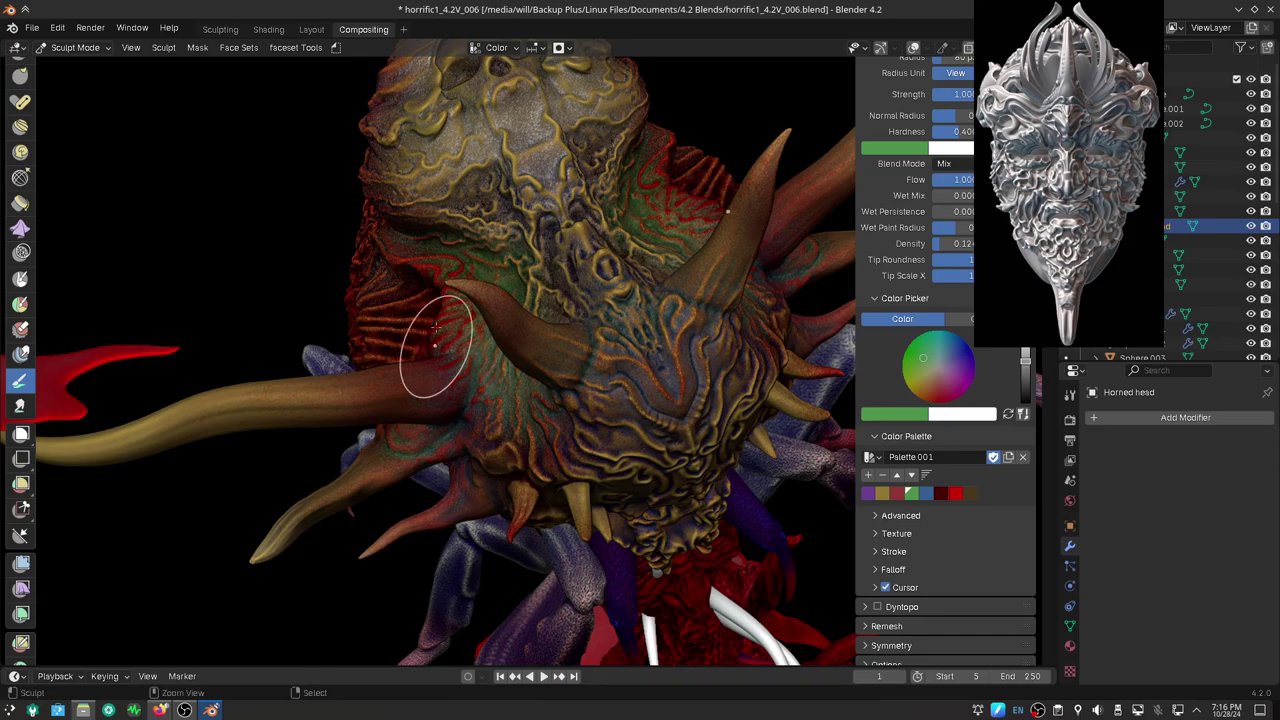
mouse_move(423, 349)
middle_down()
mouse_move(591, 478)
mouse_move(565, 358)
mouse_move(543, 323)
mouse_move(631, 306)
mouse_move(631, 343)
mouse_move(585, 375)
mouse_move(707, 365)
mouse_move(635, 460)
mouse_move(545, 252)
middle_up()
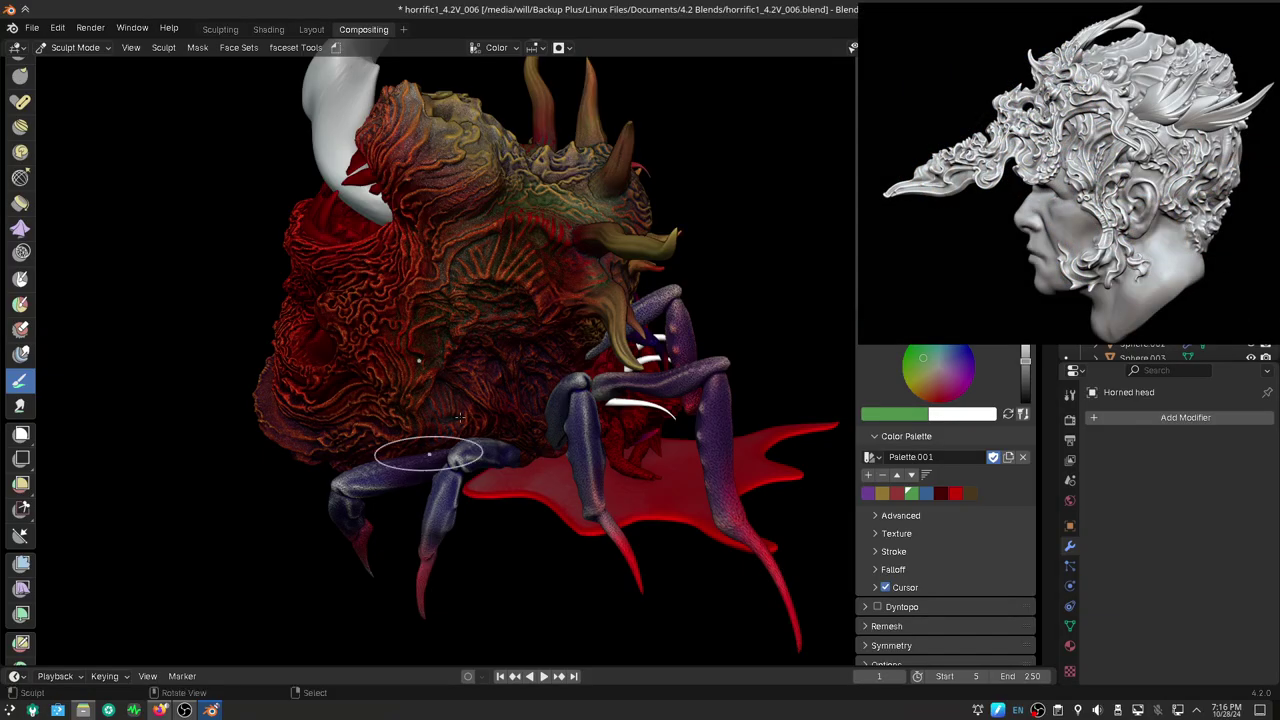
key(b)
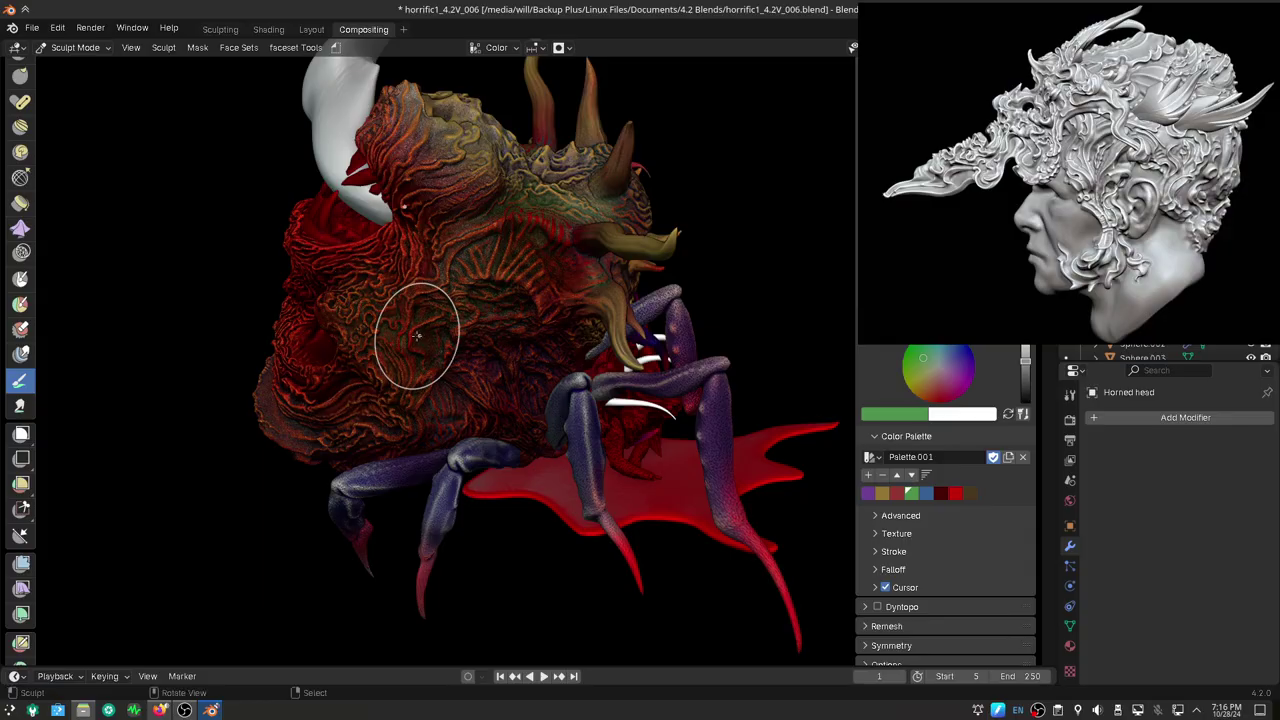
mouse_move(423, 224)
middle_down()
mouse_move(521, 514)
mouse_move(405, 340)
middle_up()
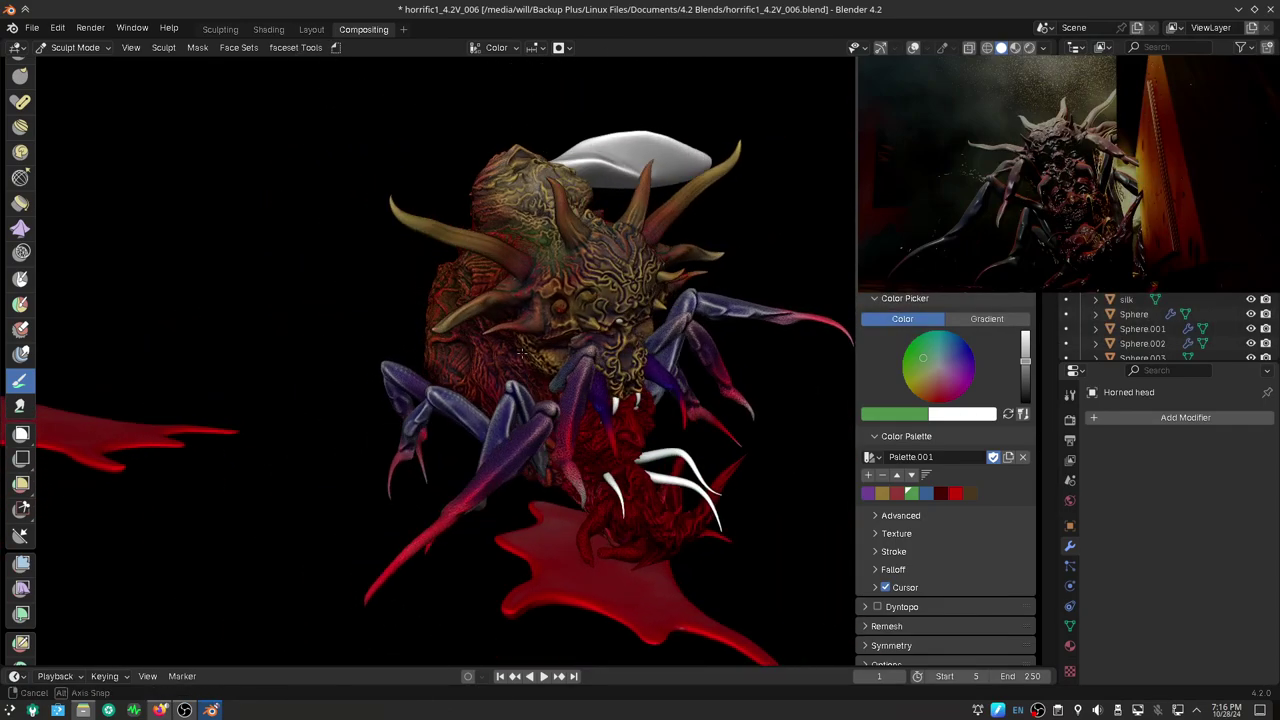
Apply the purple-grey matcap and switch off Specular Lighting in Viewport Shading
middle_drag(405, 340, 480, 360)
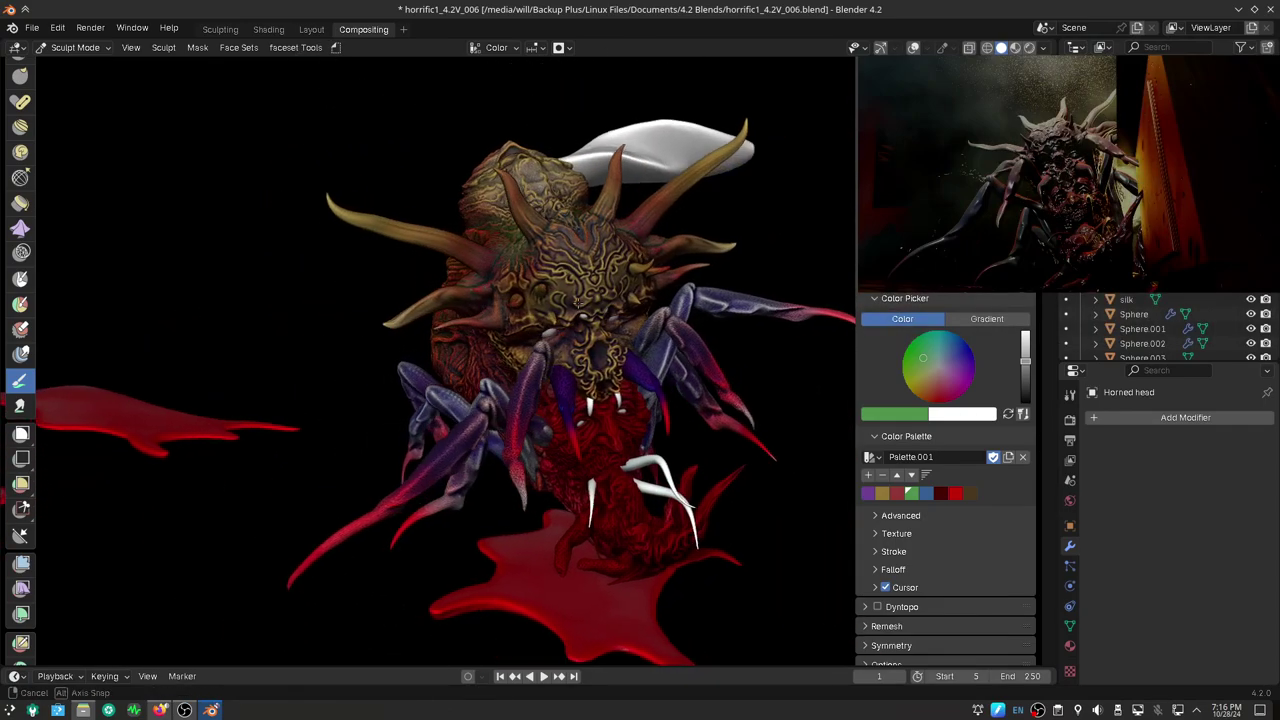
click(1042, 48)
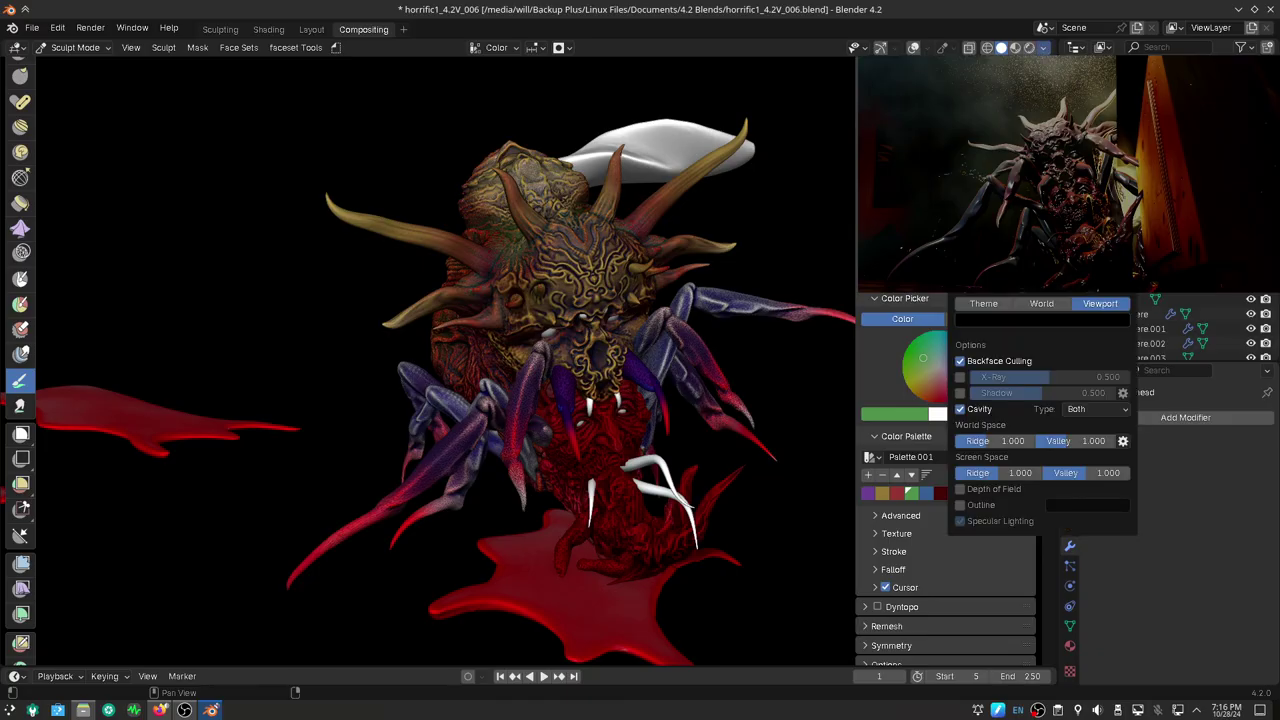
click(949, 422)
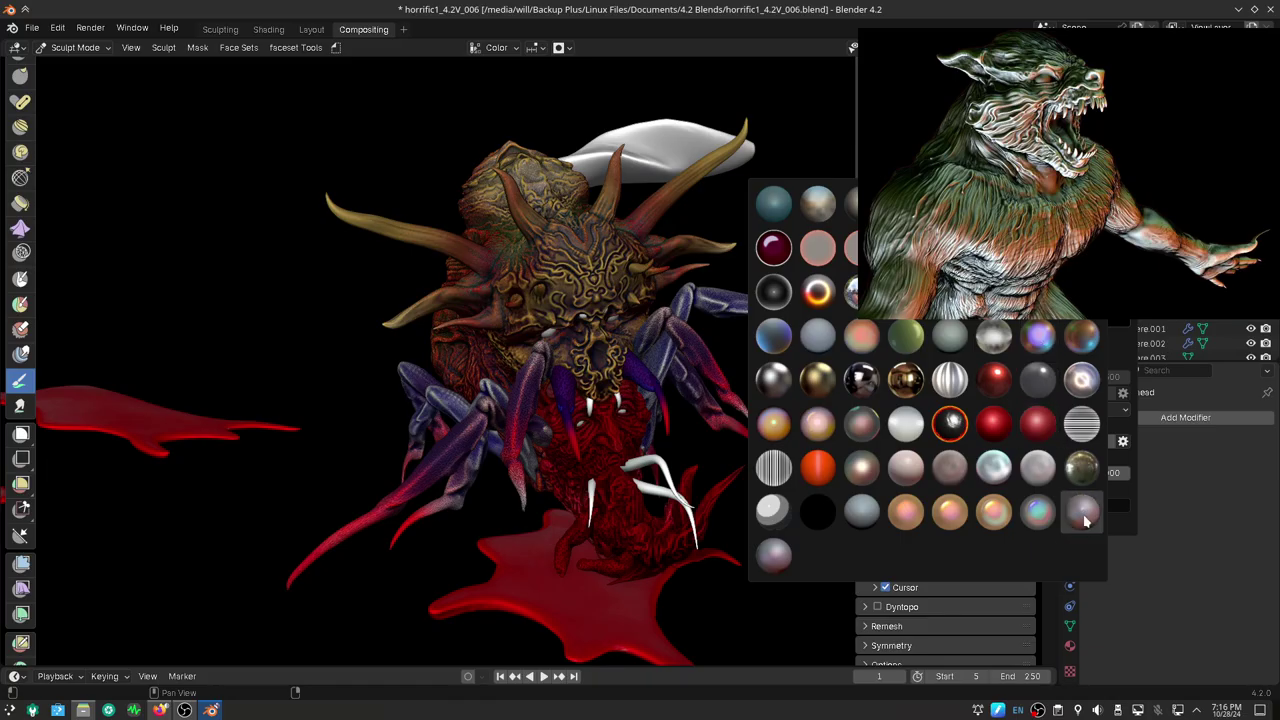
click(1084, 514)
click(962, 521)
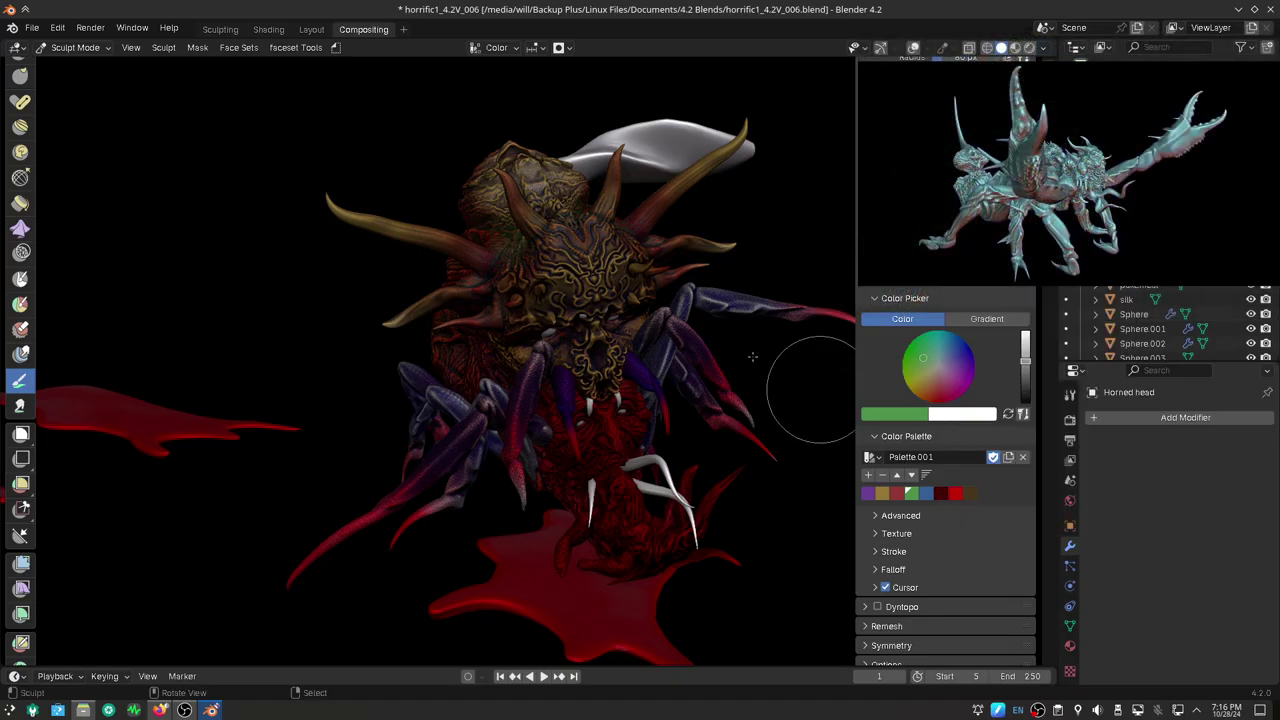
Orbit around the horned creature, then switch to the scene camera view and pan to recentre its frame
mouse_move(805, 381)
middle_down()
mouse_move(447, 440)
mouse_move(414, 398)
middle_up()
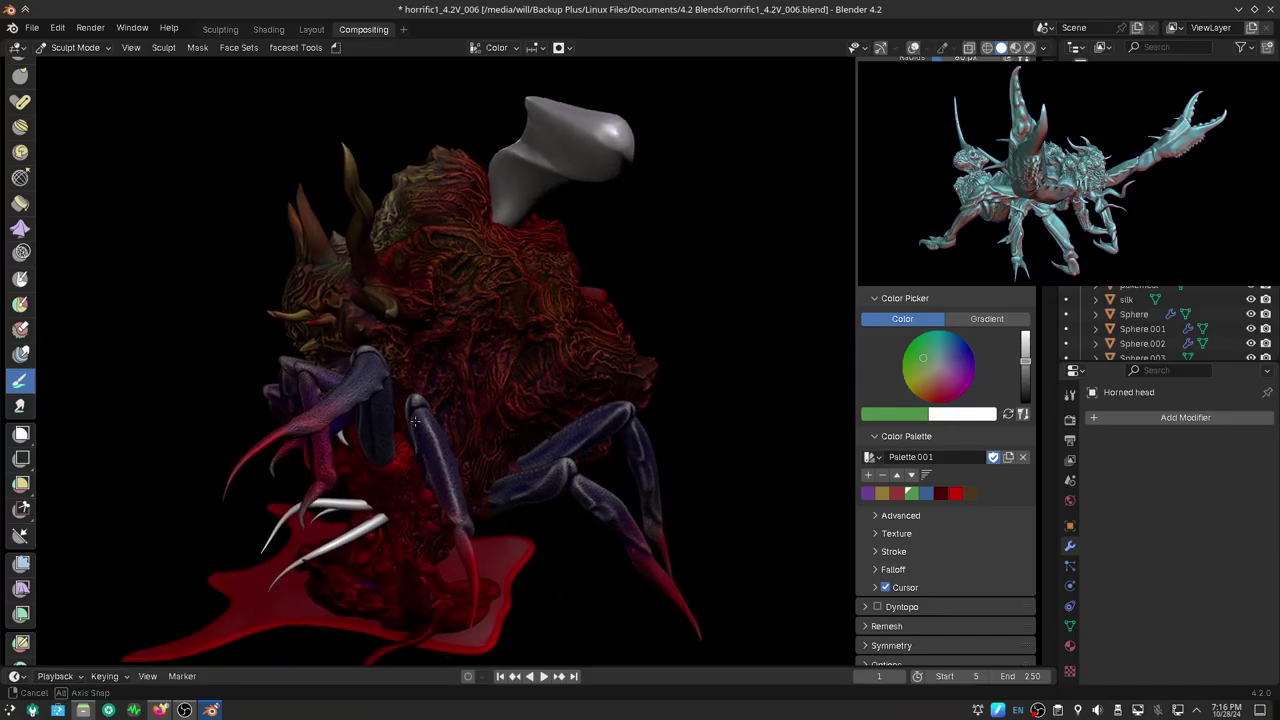
middle_drag(414, 398, 457, 386)
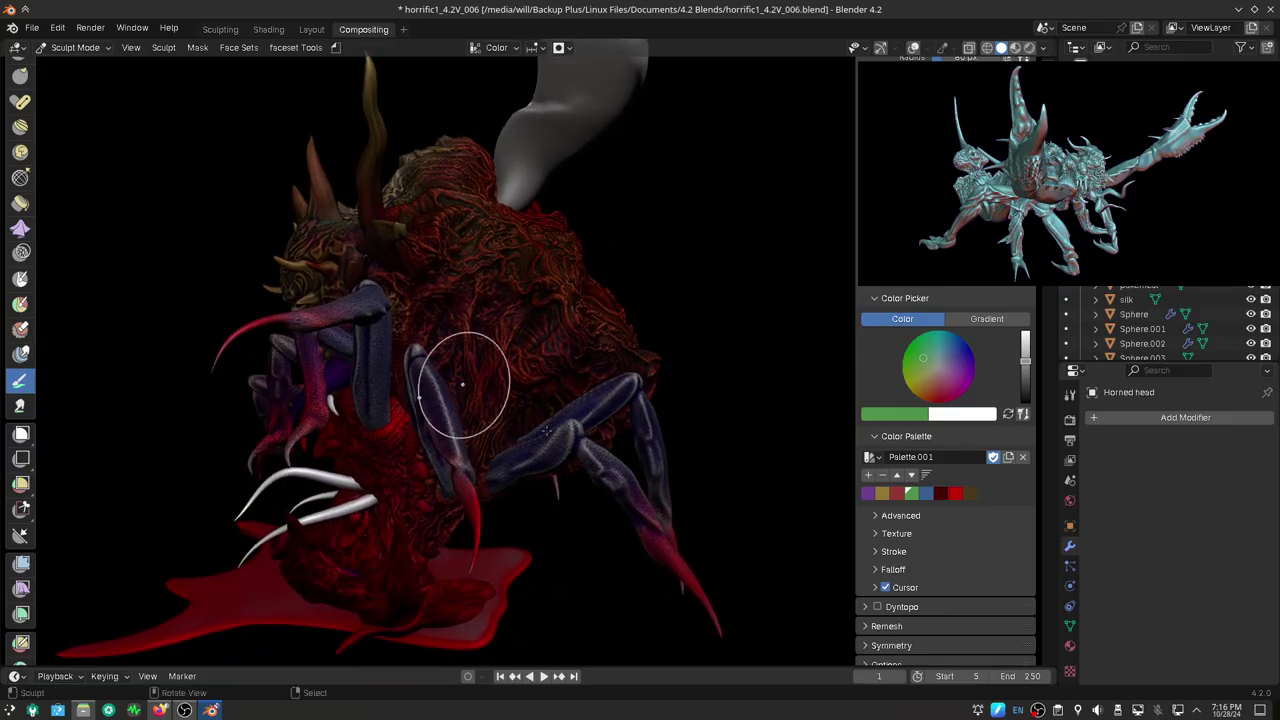
mouse_move(737, 589)
middle_down()
mouse_move(690, 557)
mouse_move(371, 529)
mouse_move(323, 503)
mouse_move(273, 345)
mouse_move(397, 361)
mouse_move(814, 471)
middle_up()
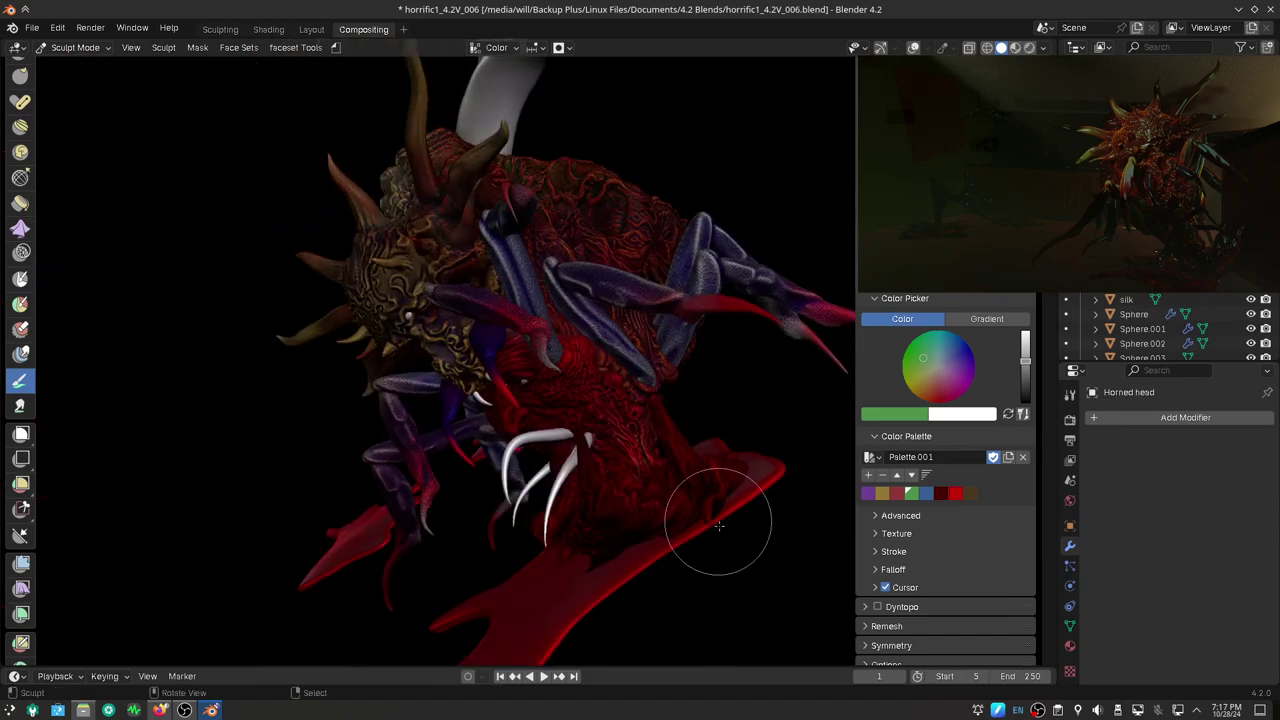
key(KP_0)
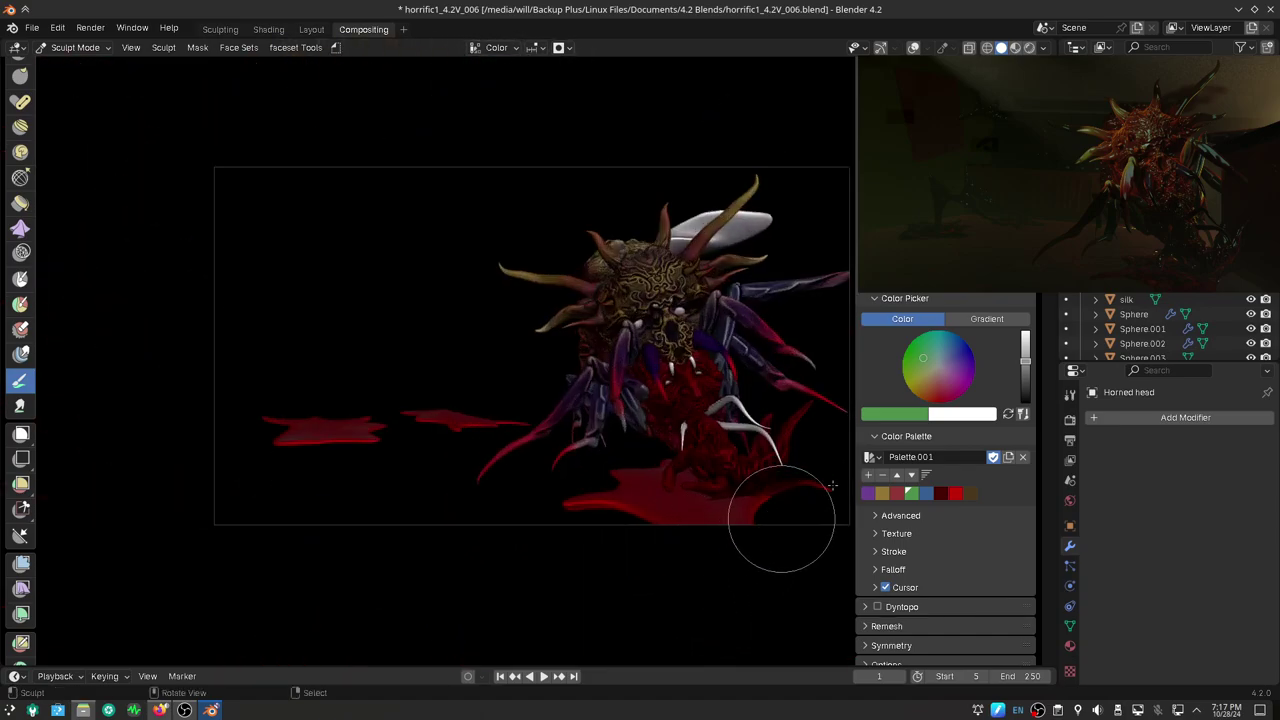
mouse_move(785, 373)
shift+middle_down()
mouse_move(728, 404)
mouse_move(736, 414)
shift+middle_up()
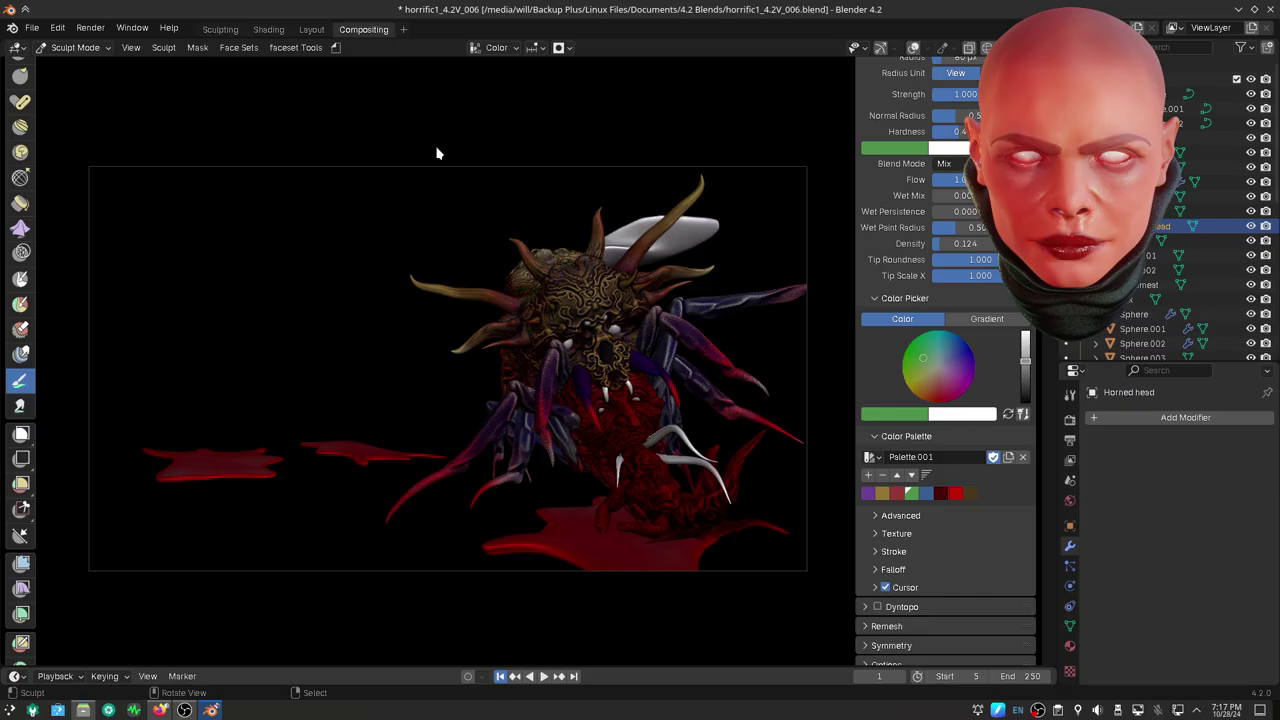
Switch from Sculpt to Object Mode and unhide the room collection in the Outliner to reveal walls and cabinets
click(100, 48)
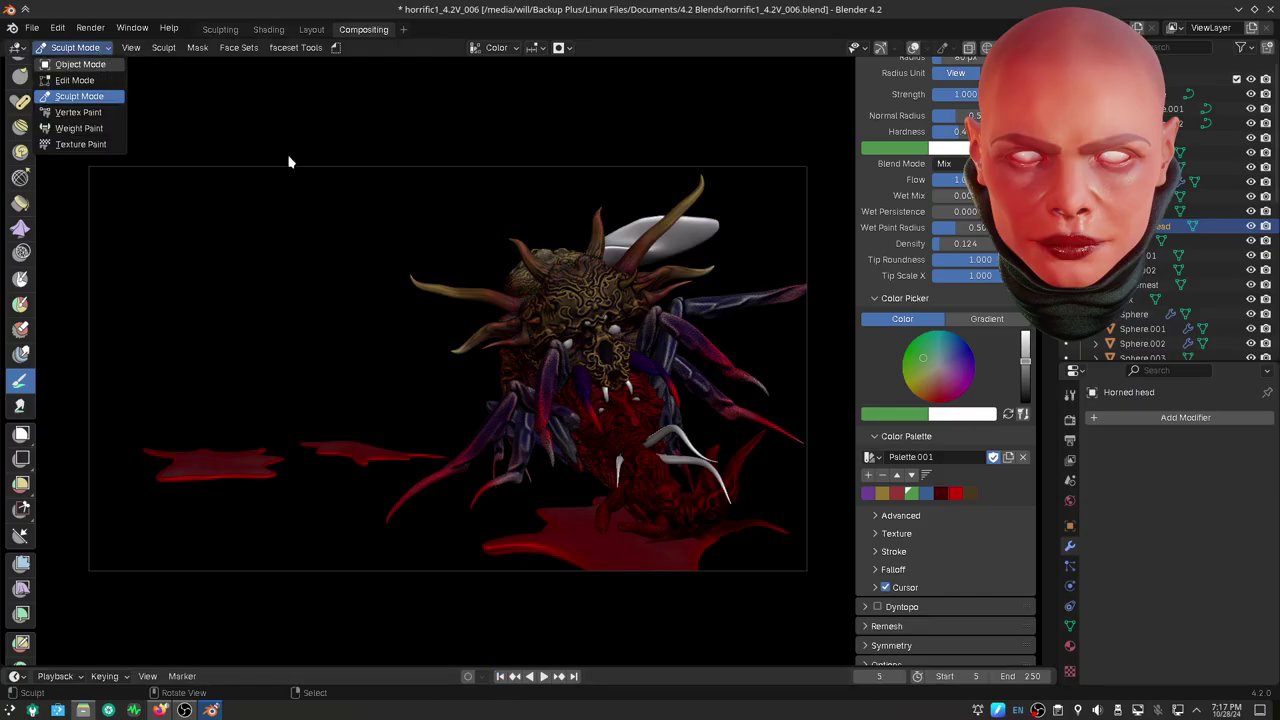
key(o)
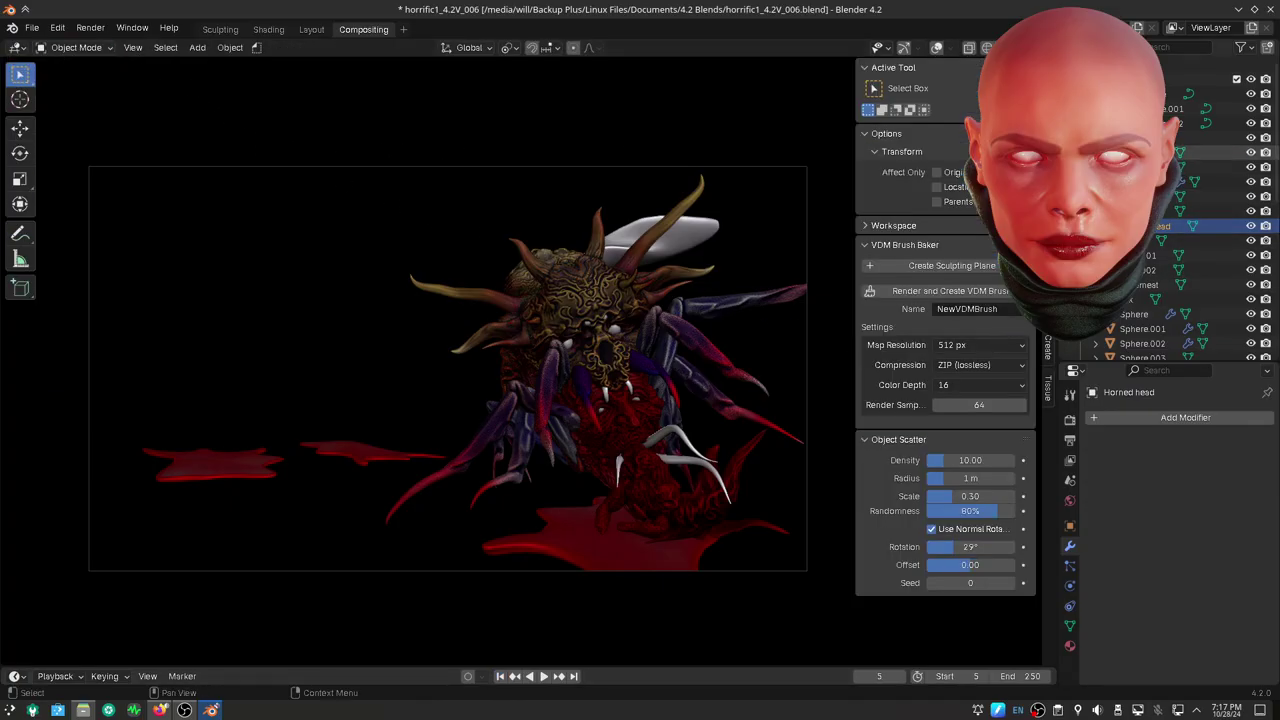
scroll(1150, 300, down, 3)
scroll(1150, 300, down, 2)
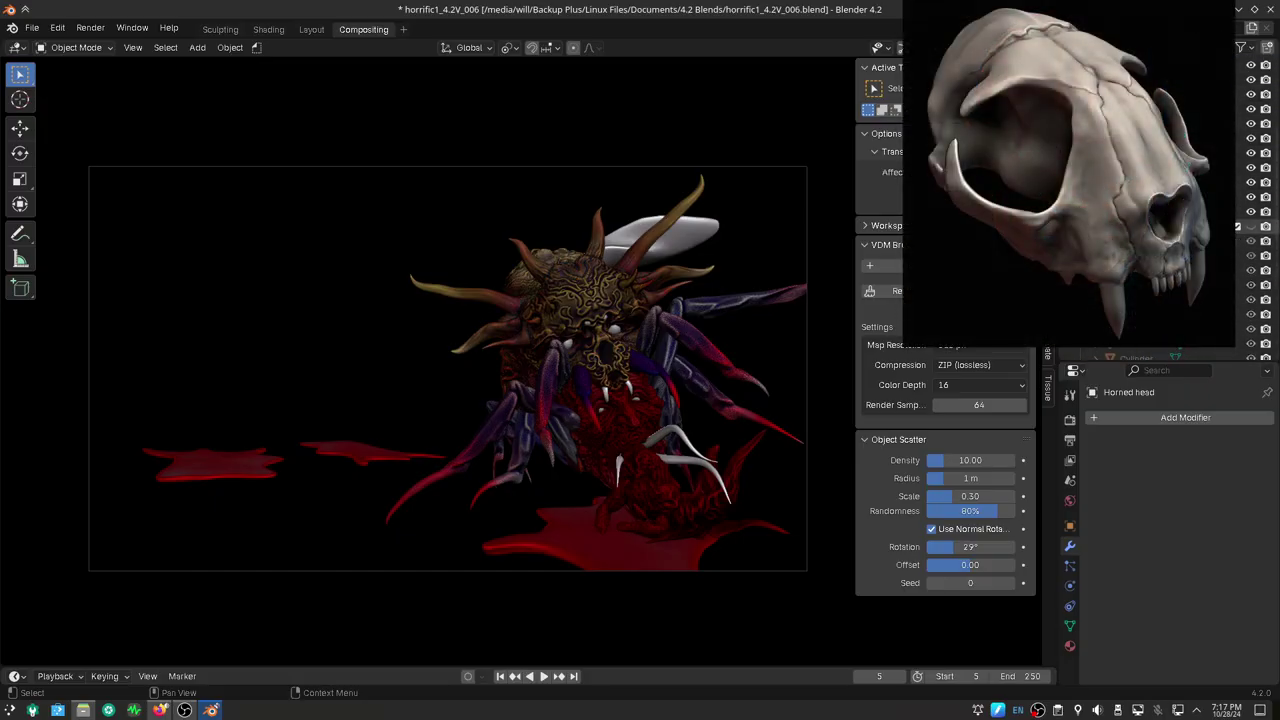
scroll(1150, 200, down, 2)
scroll(1150, 200, down, 2)
scroll(1150, 200, down, 2)
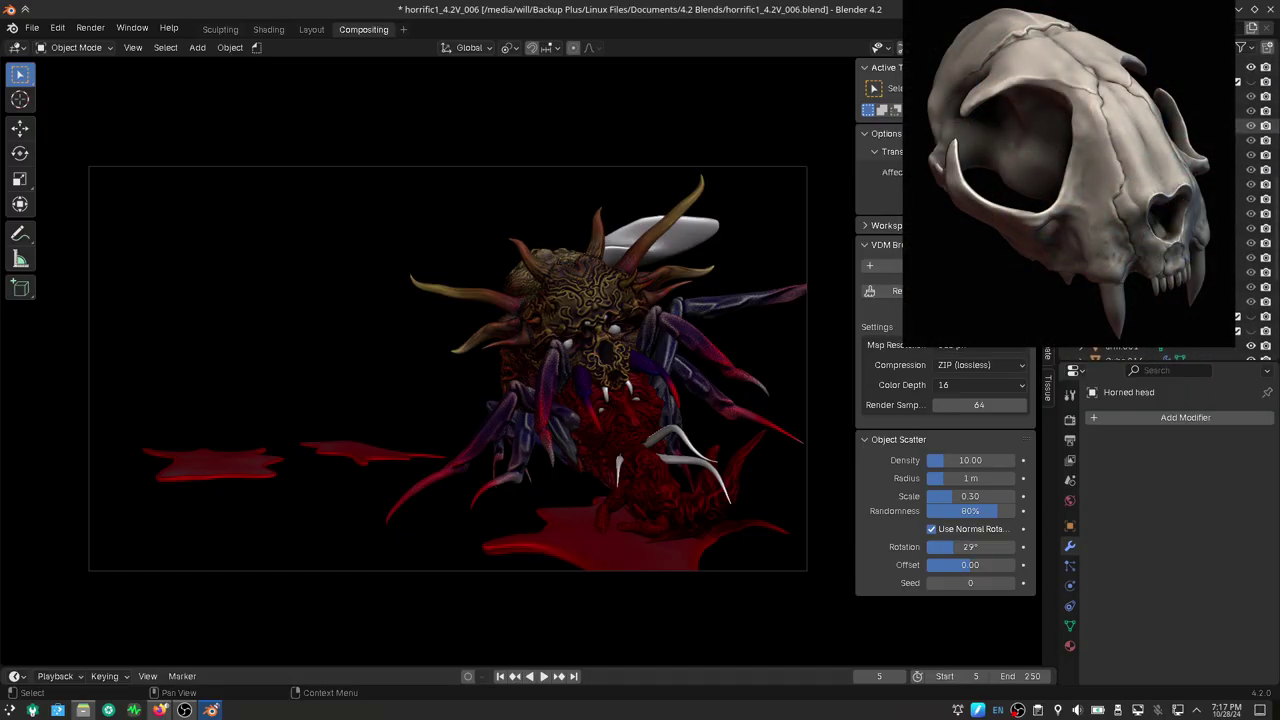
click(1249, 84)
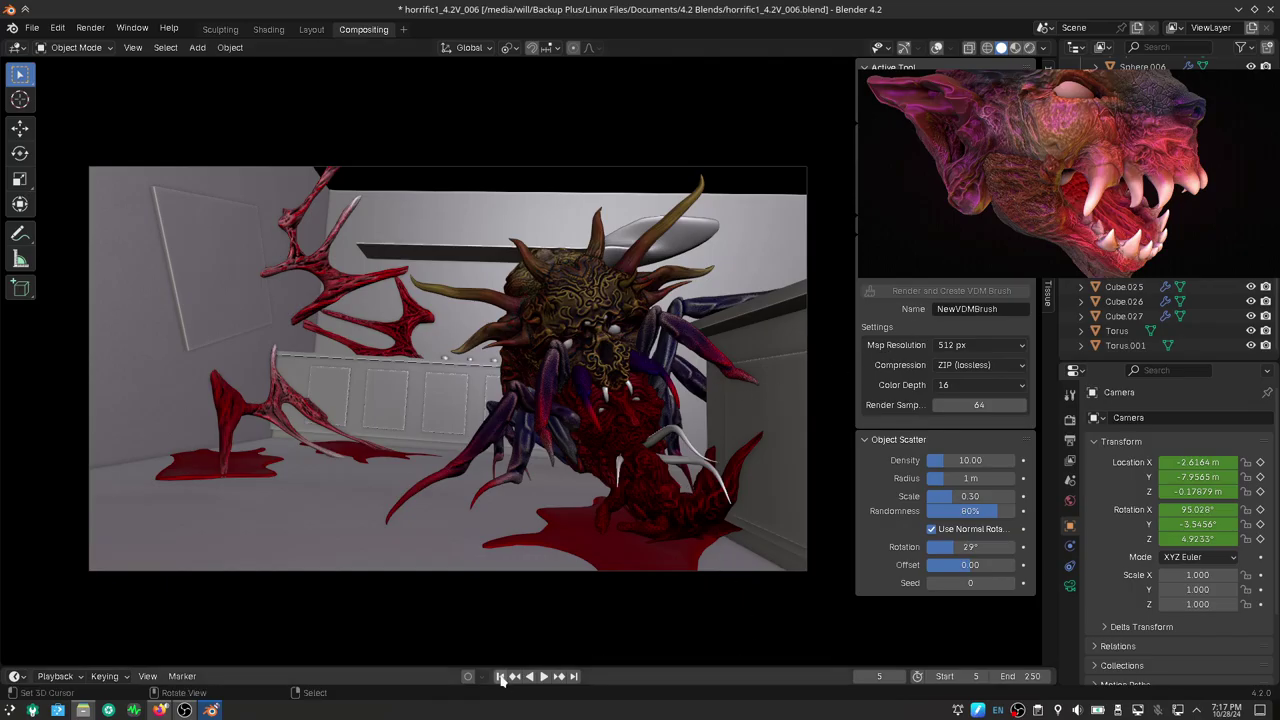
click(558, 677)
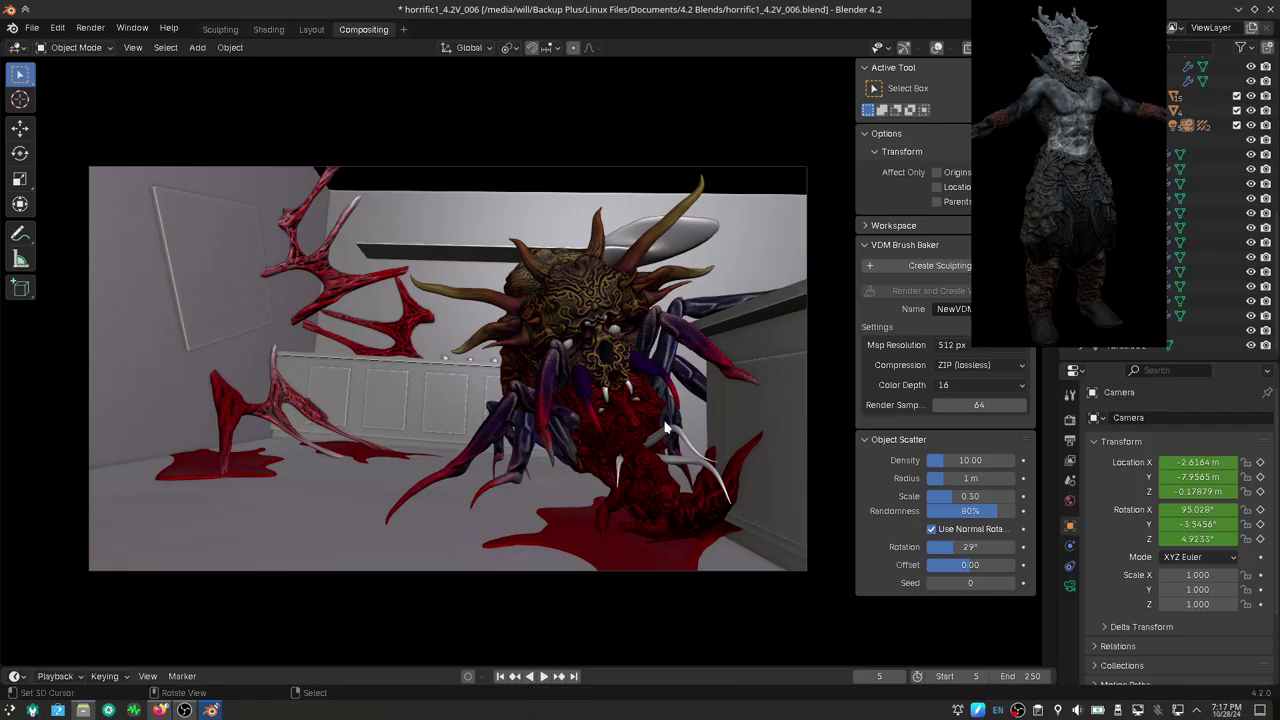
middle_drag(665, 428, 481, 366)
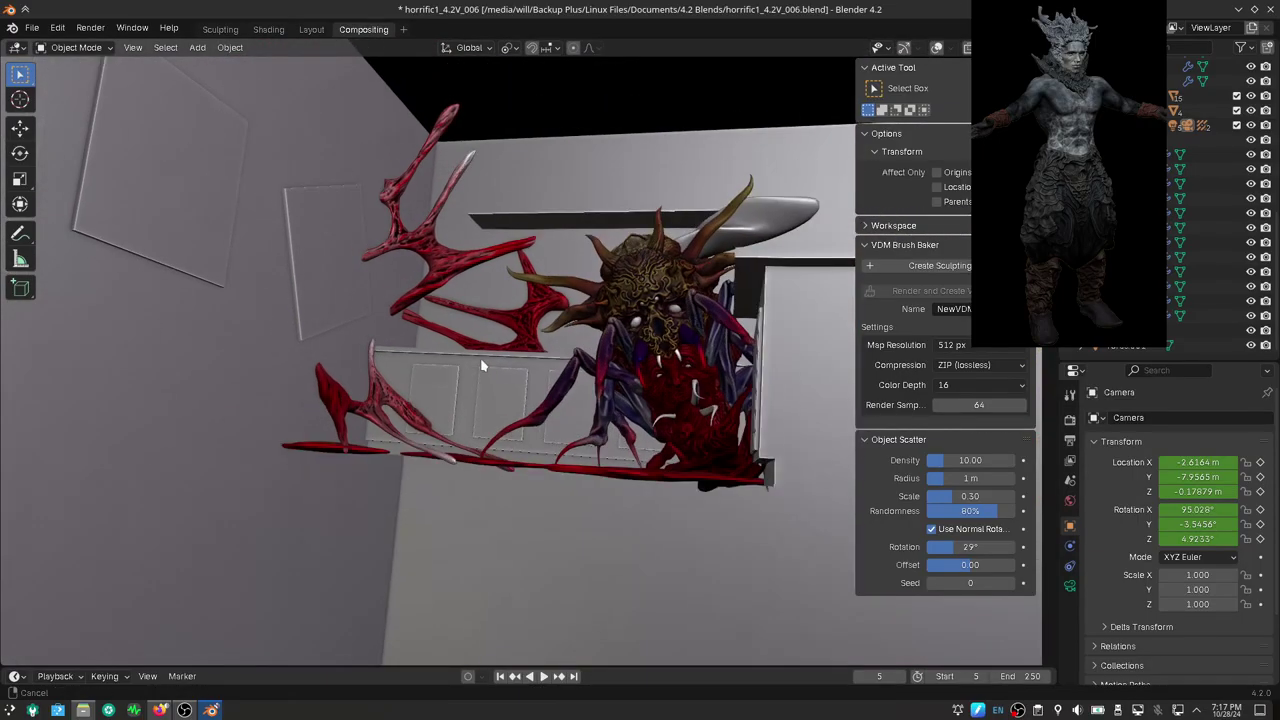
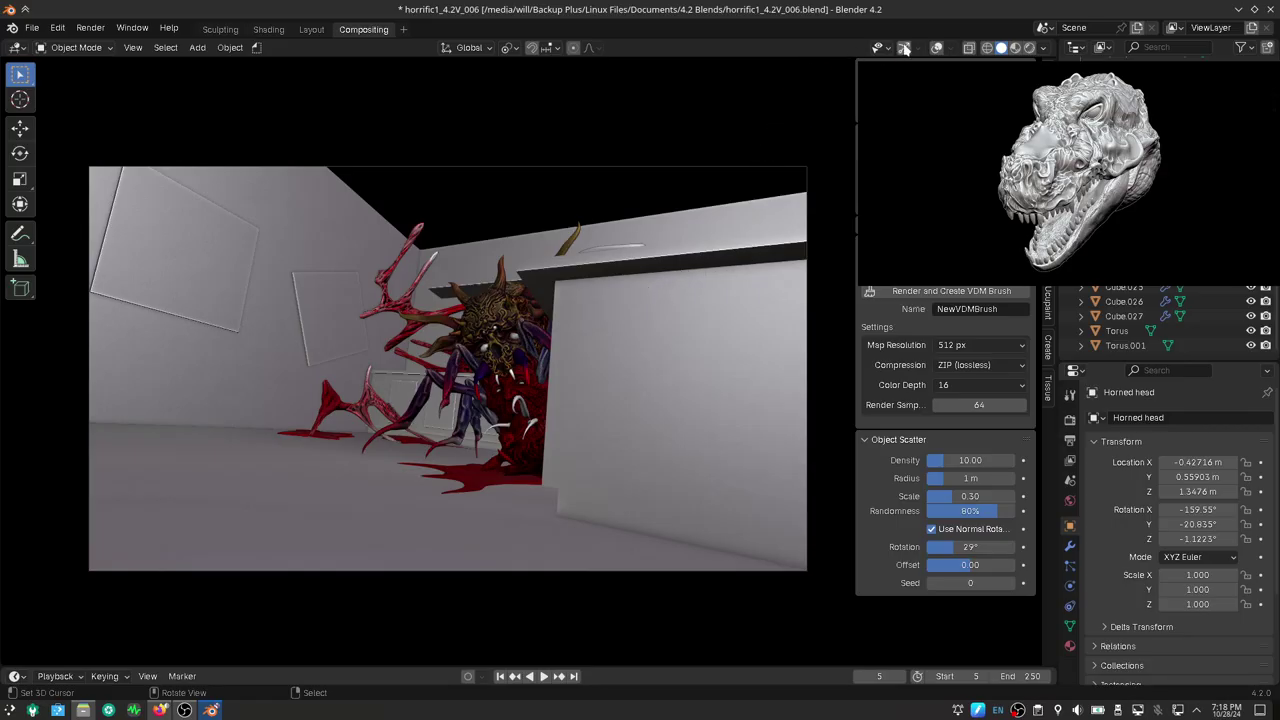
Select the Camera and keyframe its current location and rotation at frame 5
key(ctrl+alt+space)
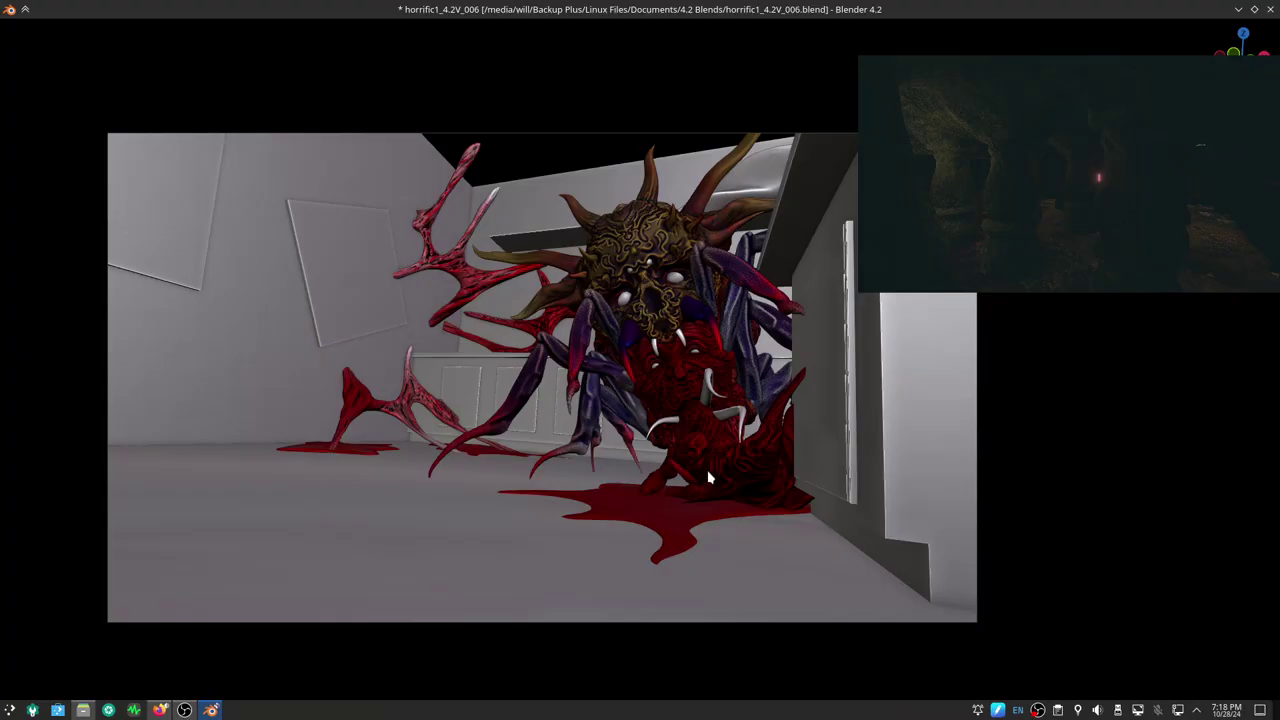
key(Escape)
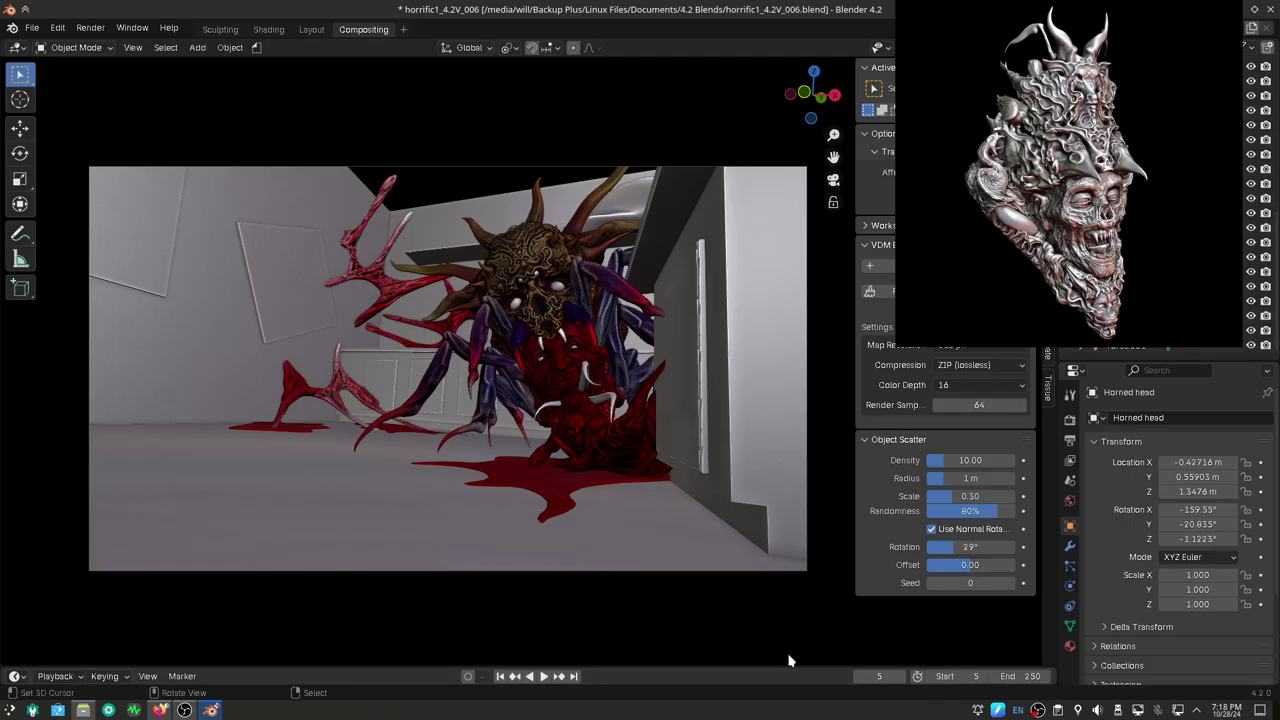
scroll(1080, 362, down, 2)
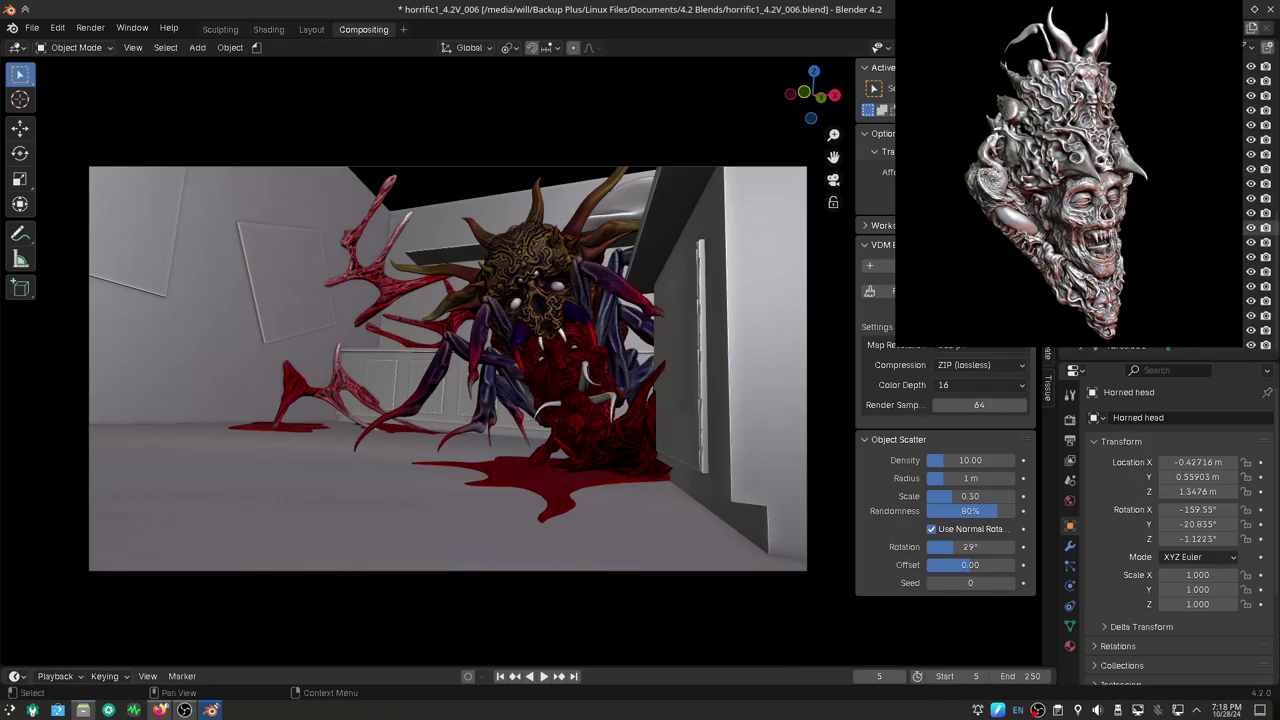
scroll(1080, 362, down, 2)
scroll(1080, 362, down, 3)
scroll(1080, 362, up, 3)
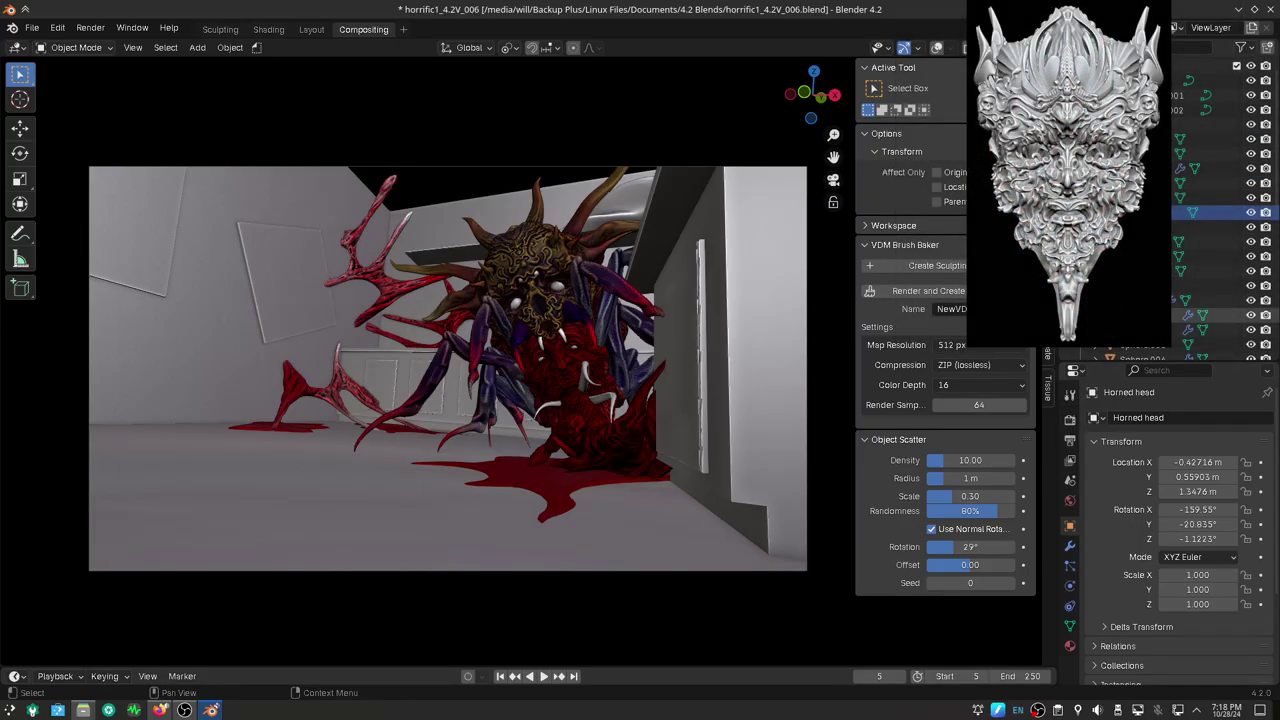
scroll(1215, 200, down, 3)
scroll(1215, 200, down, 2)
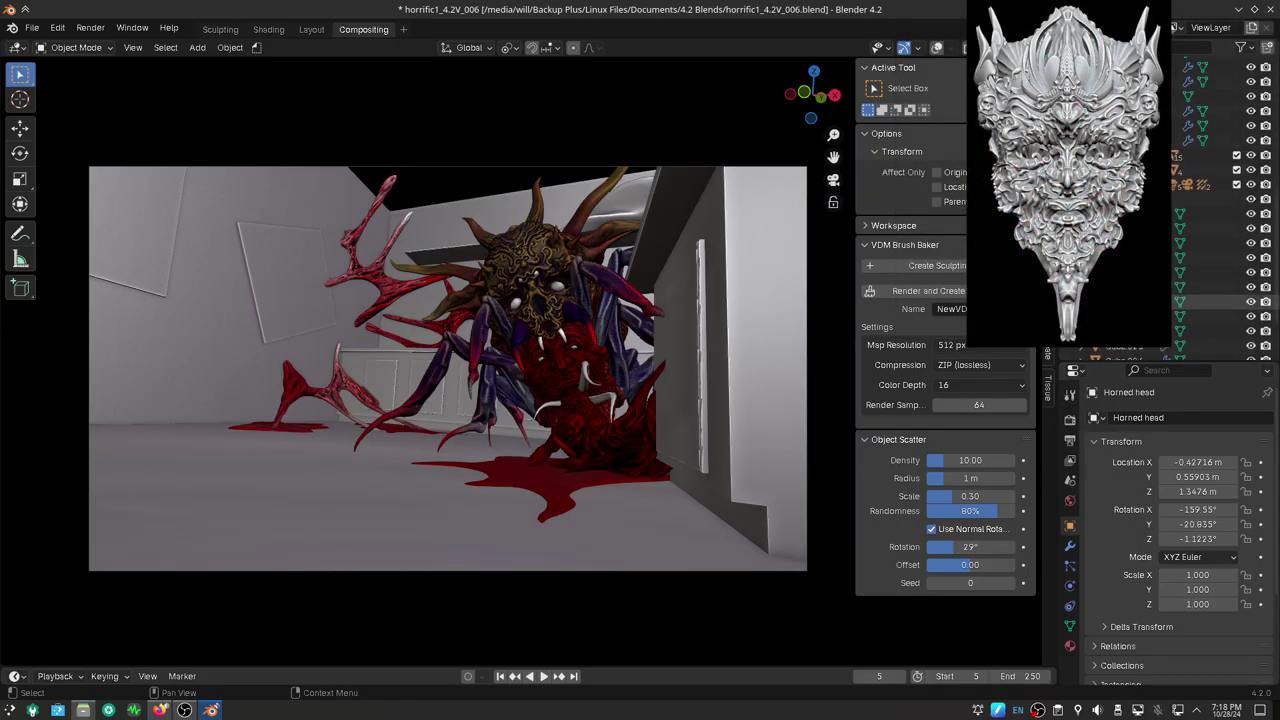
scroll(1215, 200, down, 1)
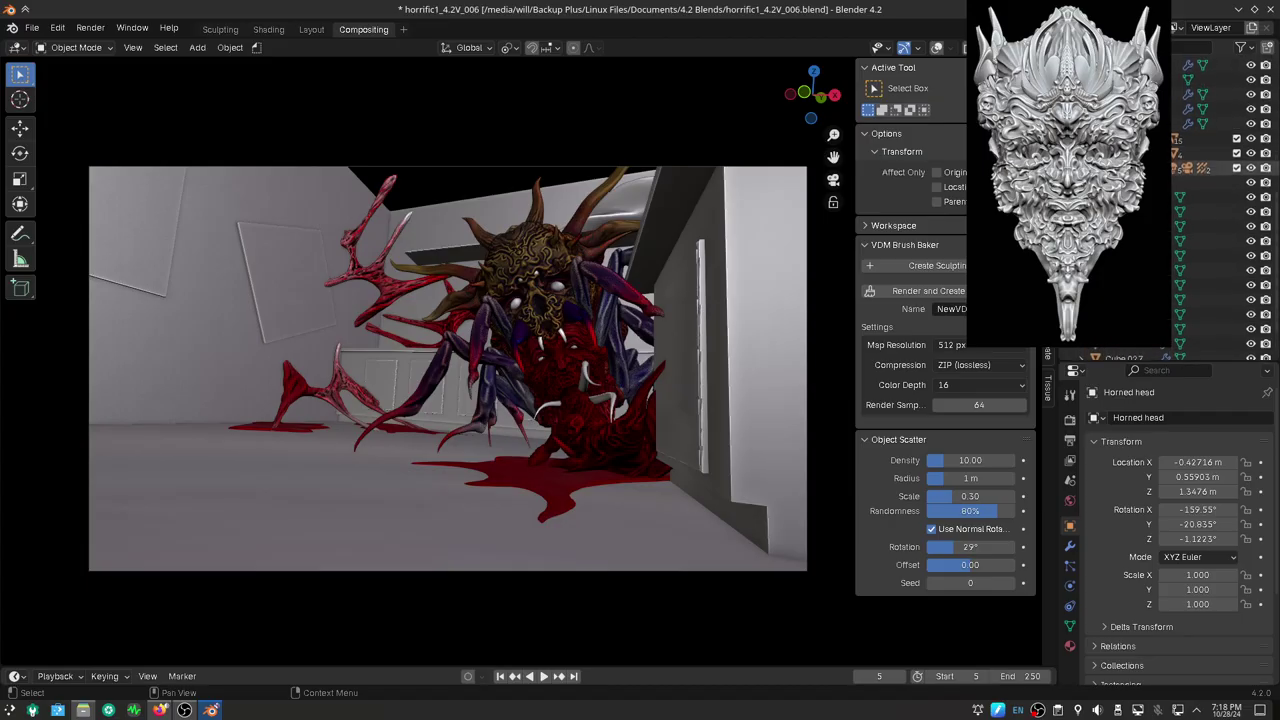
scroll(1215, 200, down, 1)
scroll(1215, 200, down, 1)
click(1200, 197)
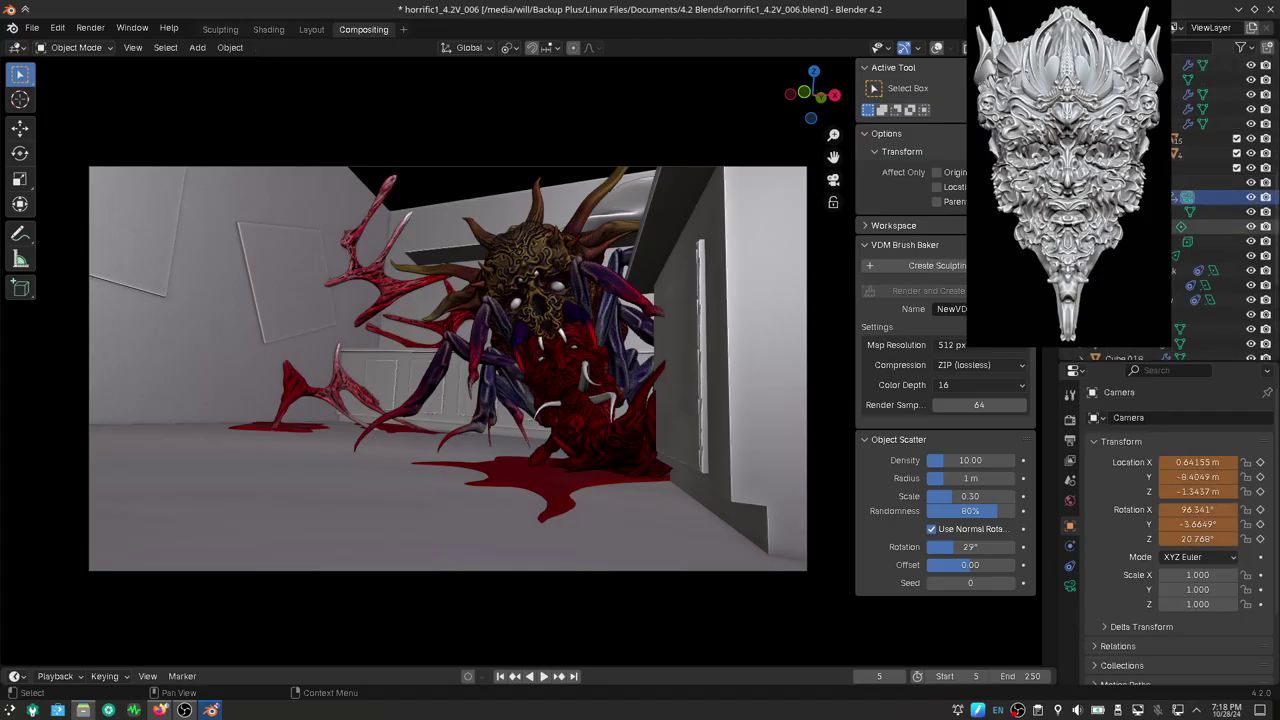
key(i)
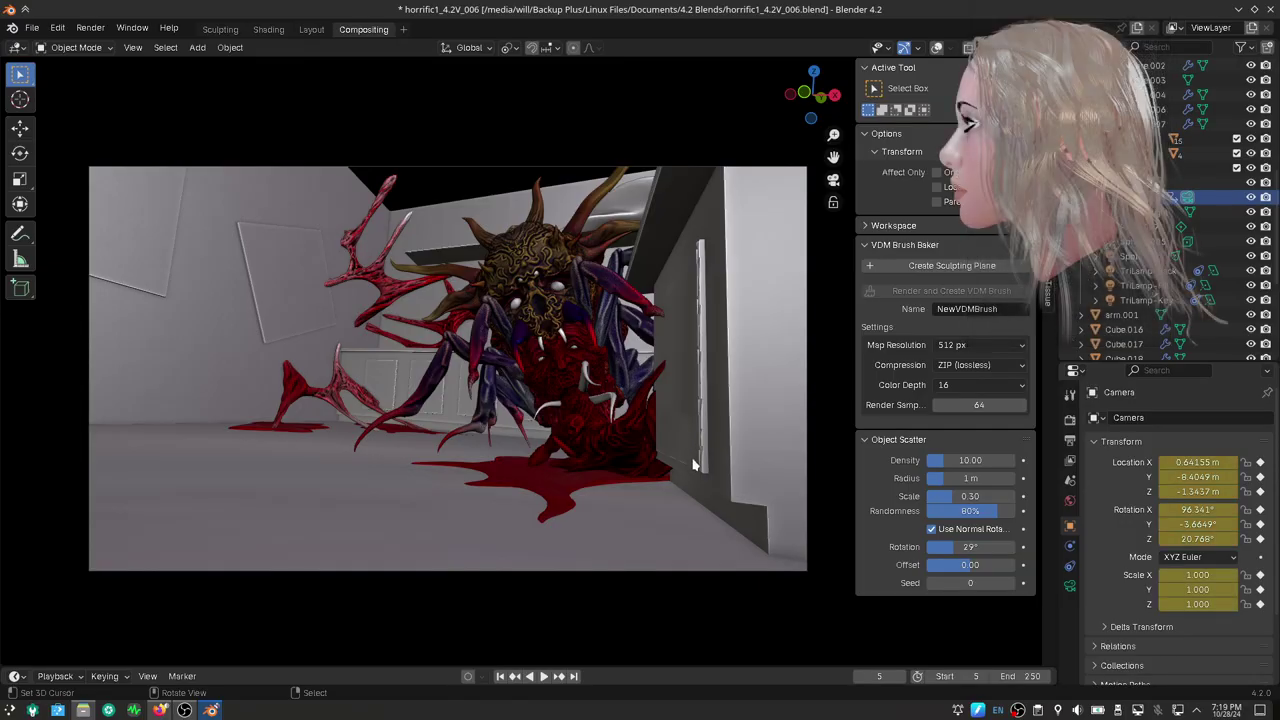
Play the animation from the start, then stop it back at frame 5
click(501, 677)
click(544, 677)
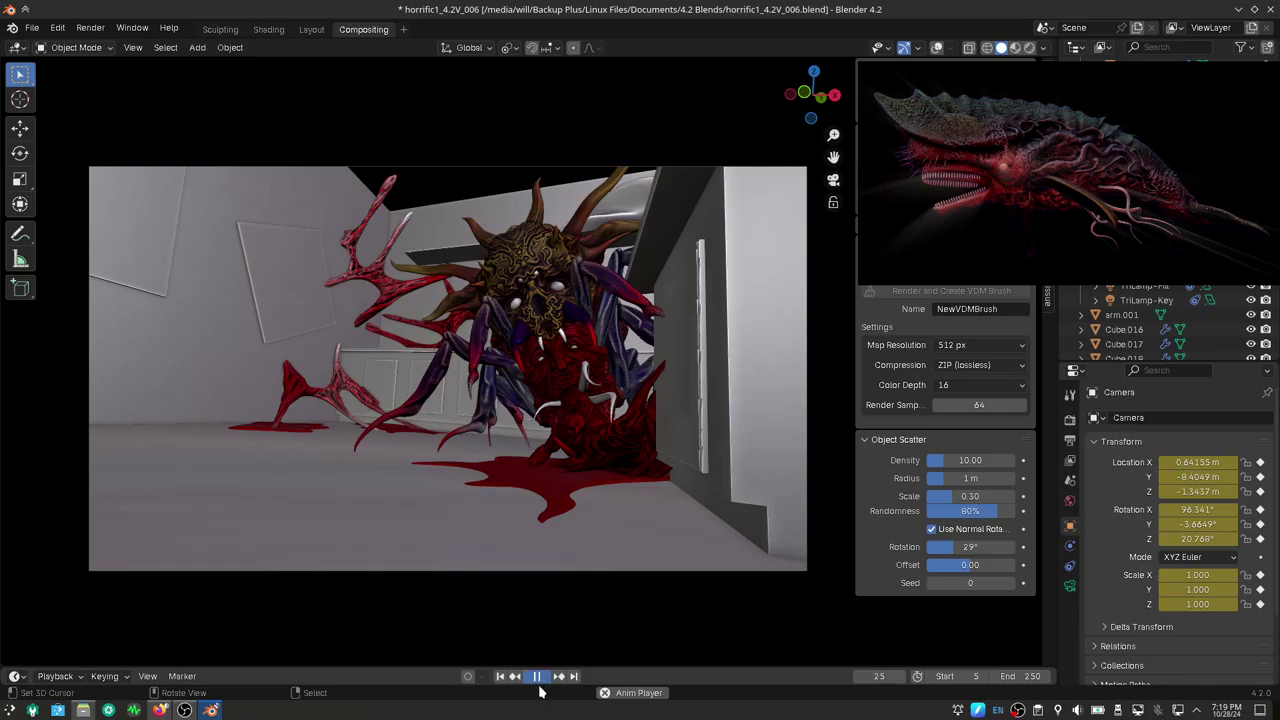
click(538, 677)
click(501, 677)
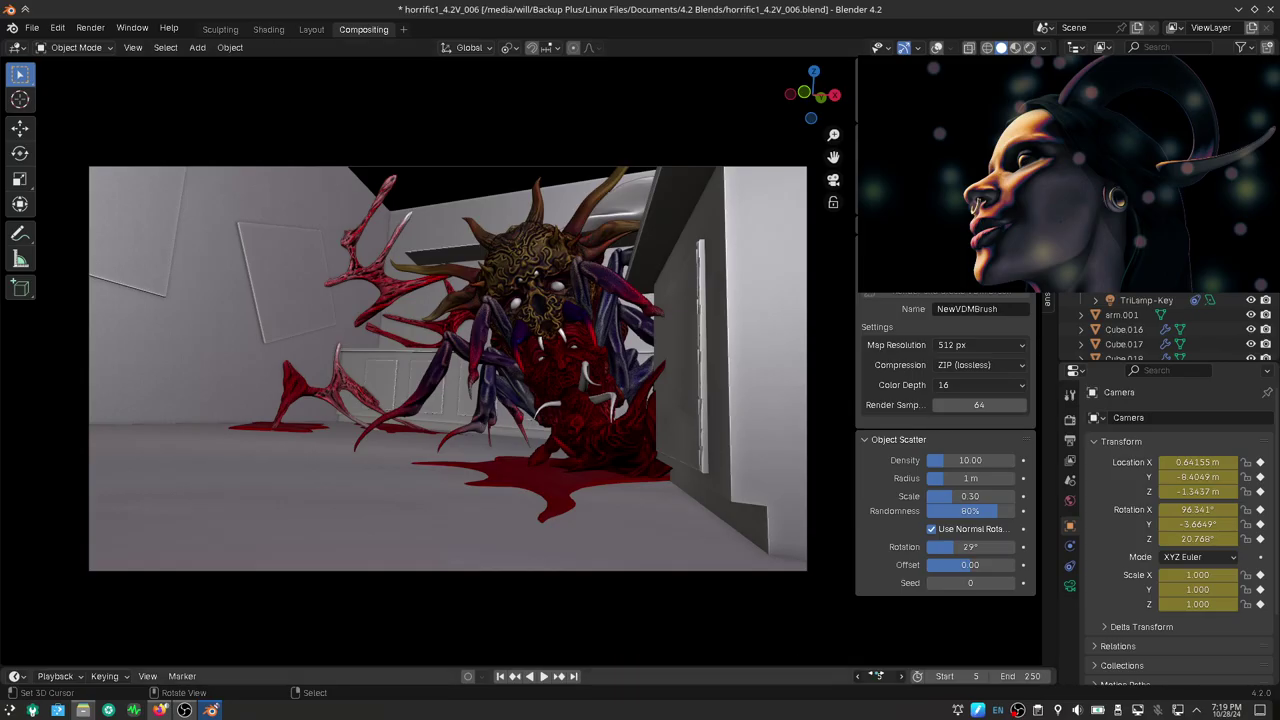
At frame 79, orbit the camera view low and close onto the creature's jaws and blood pool
drag(879, 676, 943, 676)
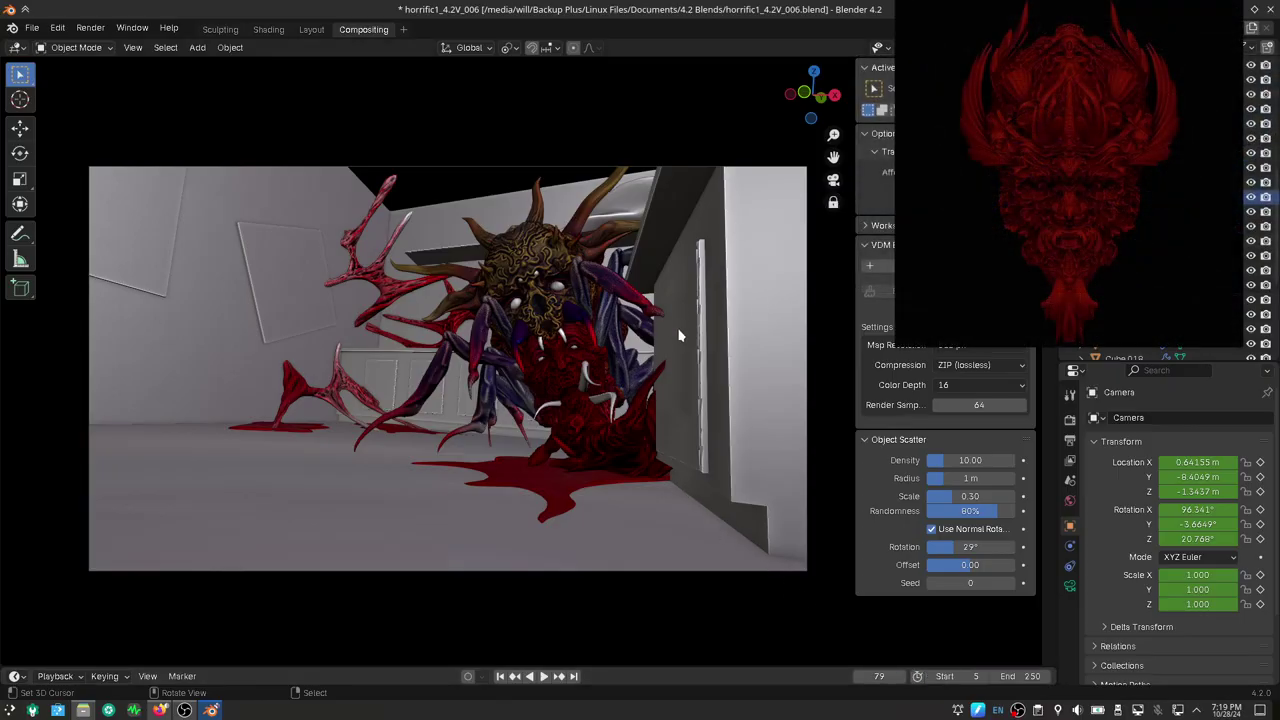
click(533, 260)
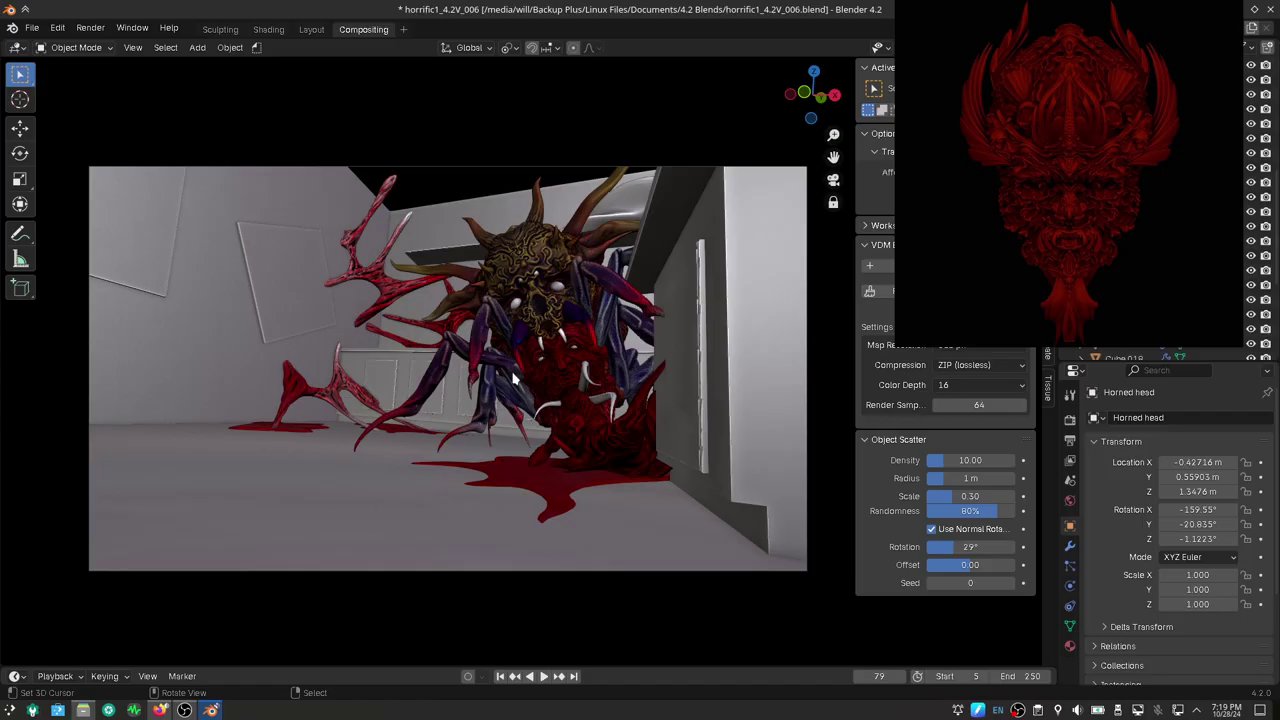
mouse_move(516, 380)
middle_down()
mouse_move(610, 383)
mouse_move(307, 424)
mouse_move(160, 428)
mouse_move(500, 391)
middle_up()
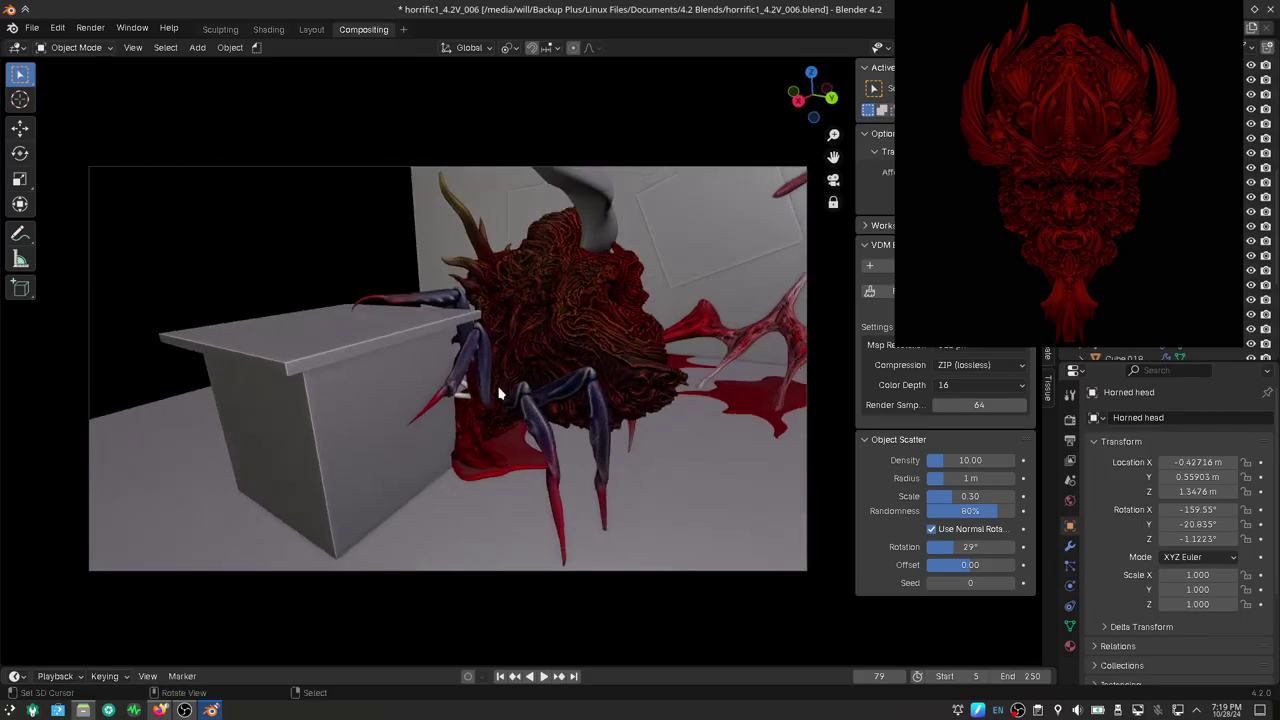
mouse_move(645, 433)
middle_down()
mouse_move(643, 391)
mouse_move(663, 363)
mouse_move(343, 371)
mouse_move(651, 337)
mouse_move(176, 443)
mouse_move(189, 434)
middle_up()
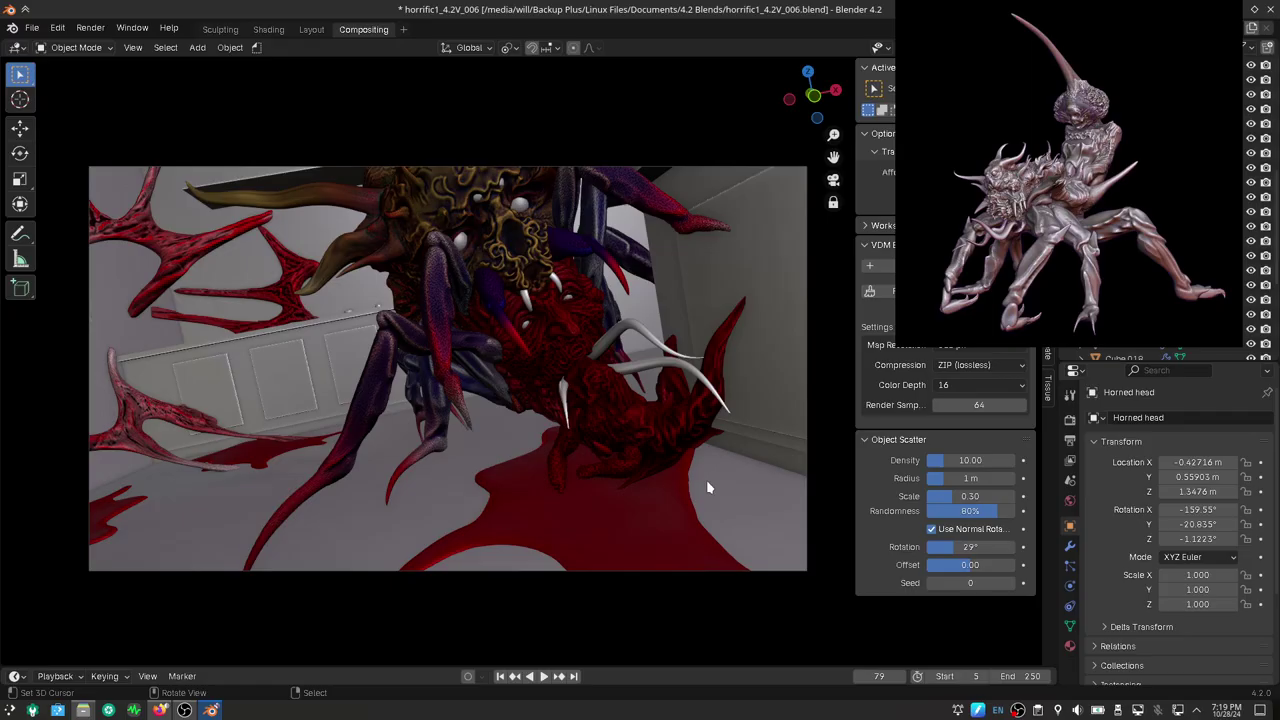
click(1235, 197)
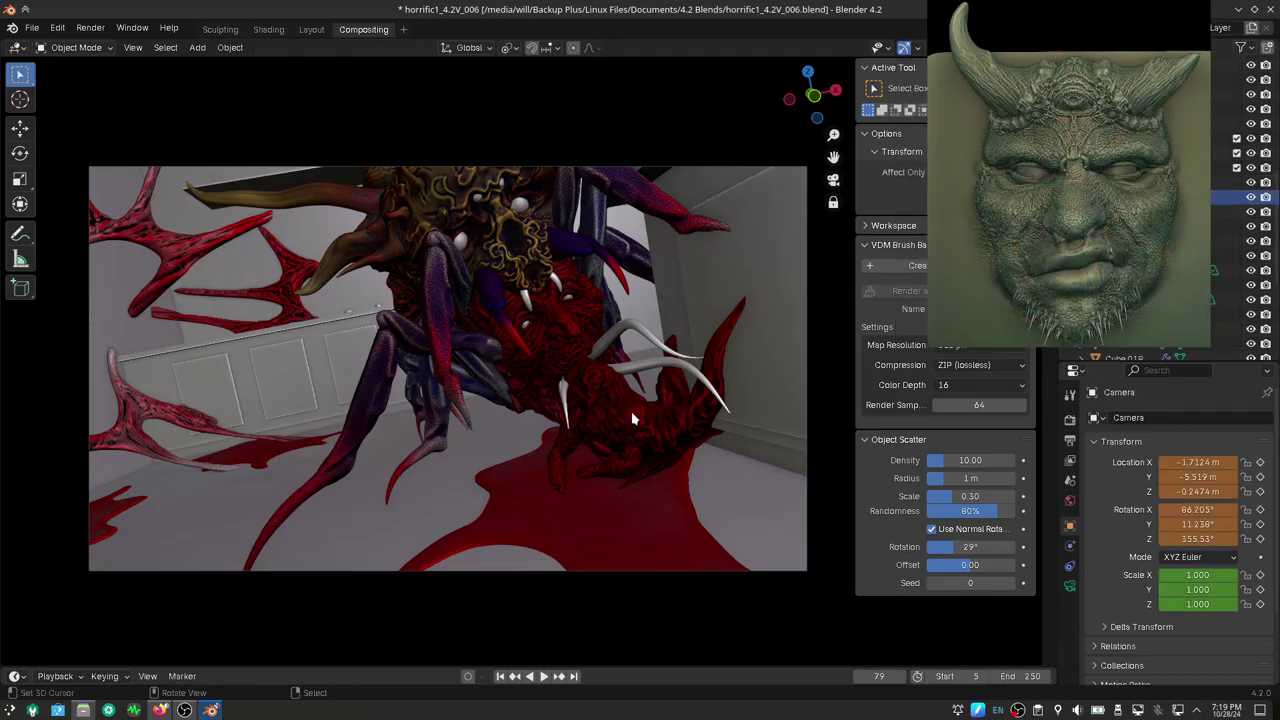
Keyframe the camera's close-up at frame 79 and play the camera sweep from the start
key(i)
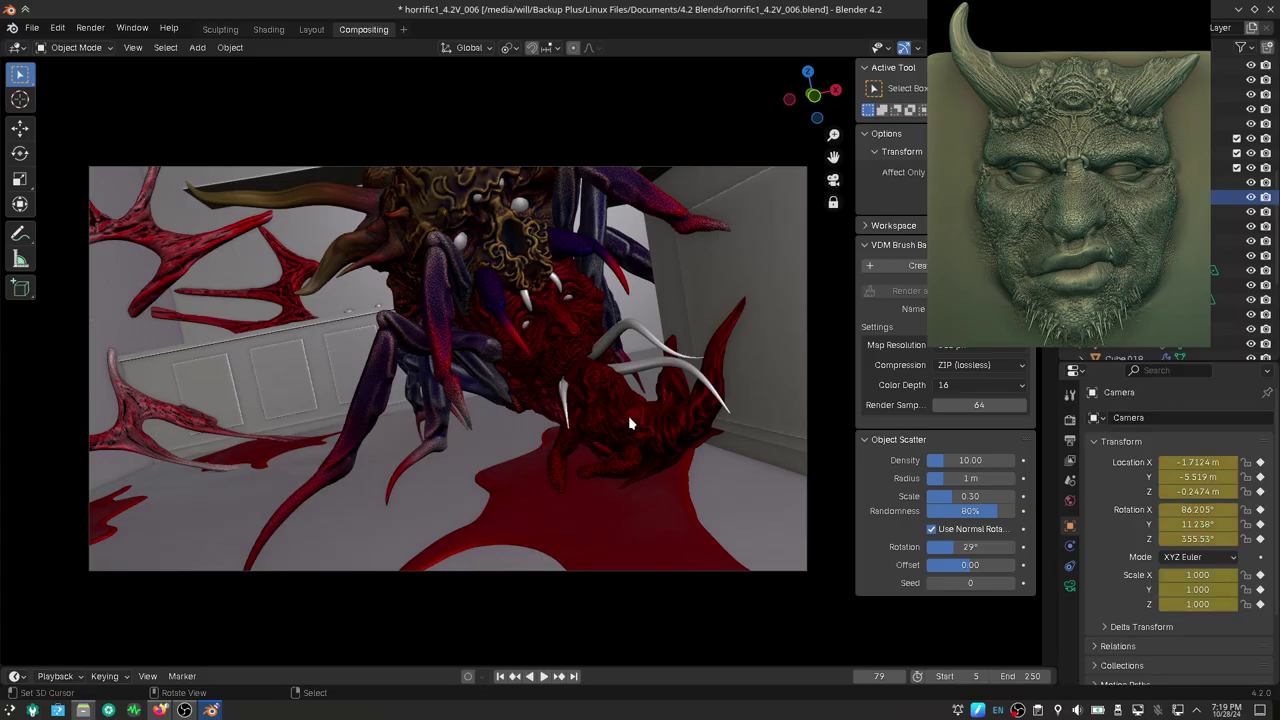
click(500, 676)
click(543, 676)
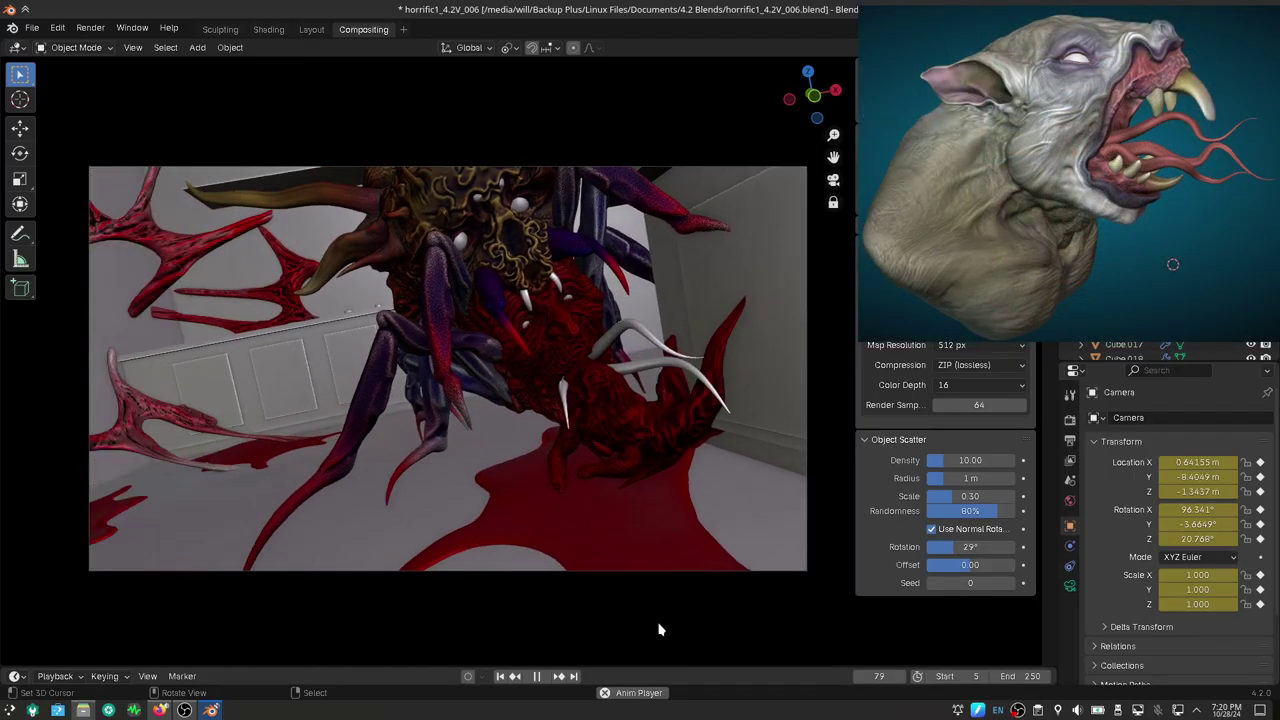
click(537, 676)
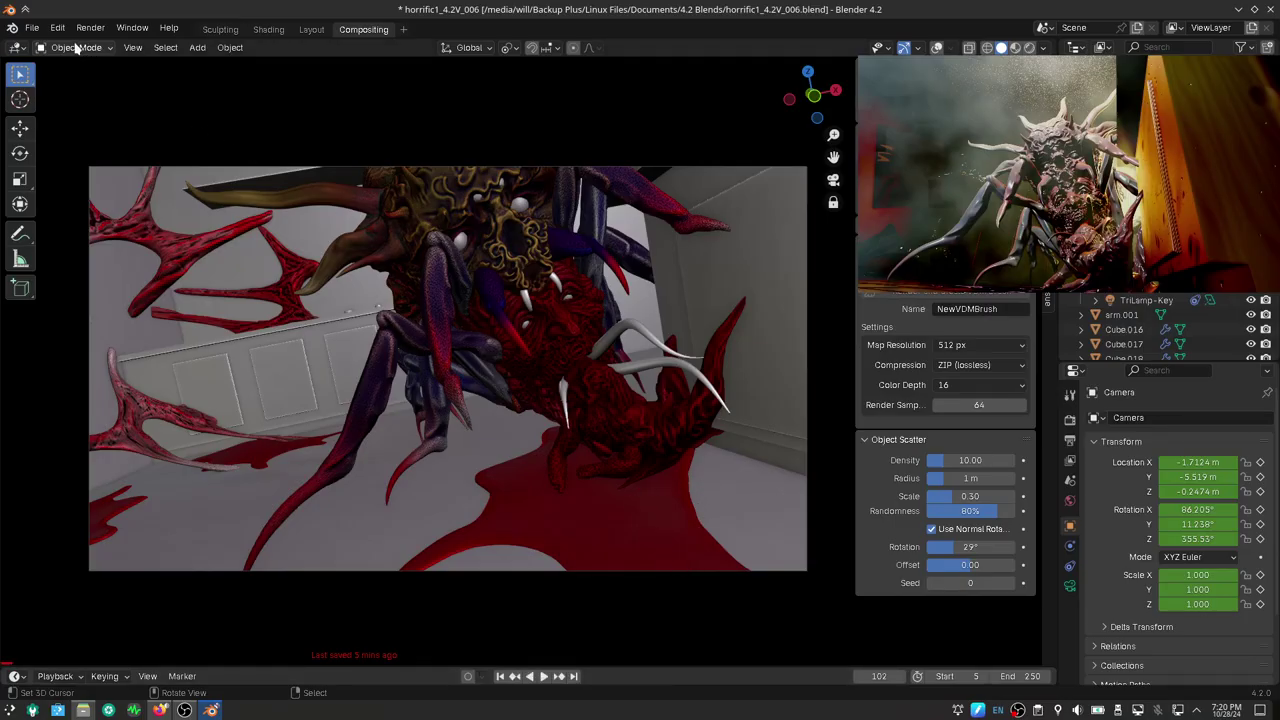
Save horrific1_4.2V_006.blend with Ctrl+S
click(32, 27)
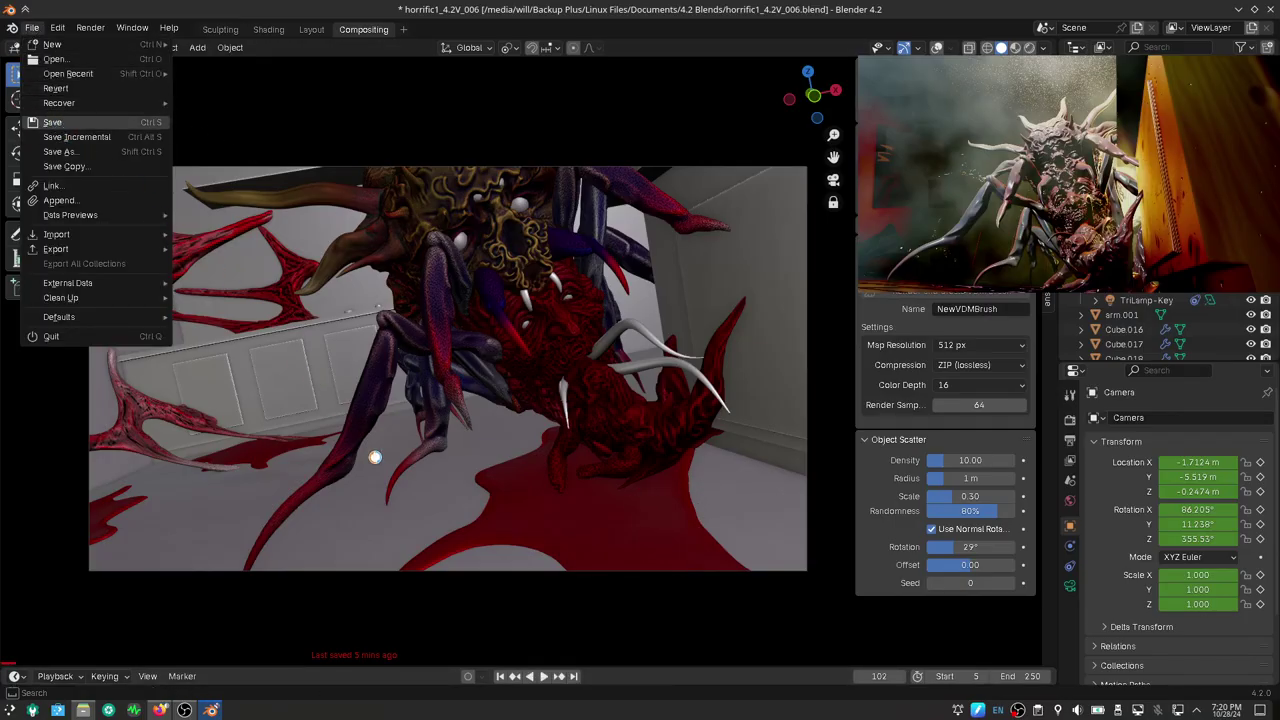
key(ctrl+s)
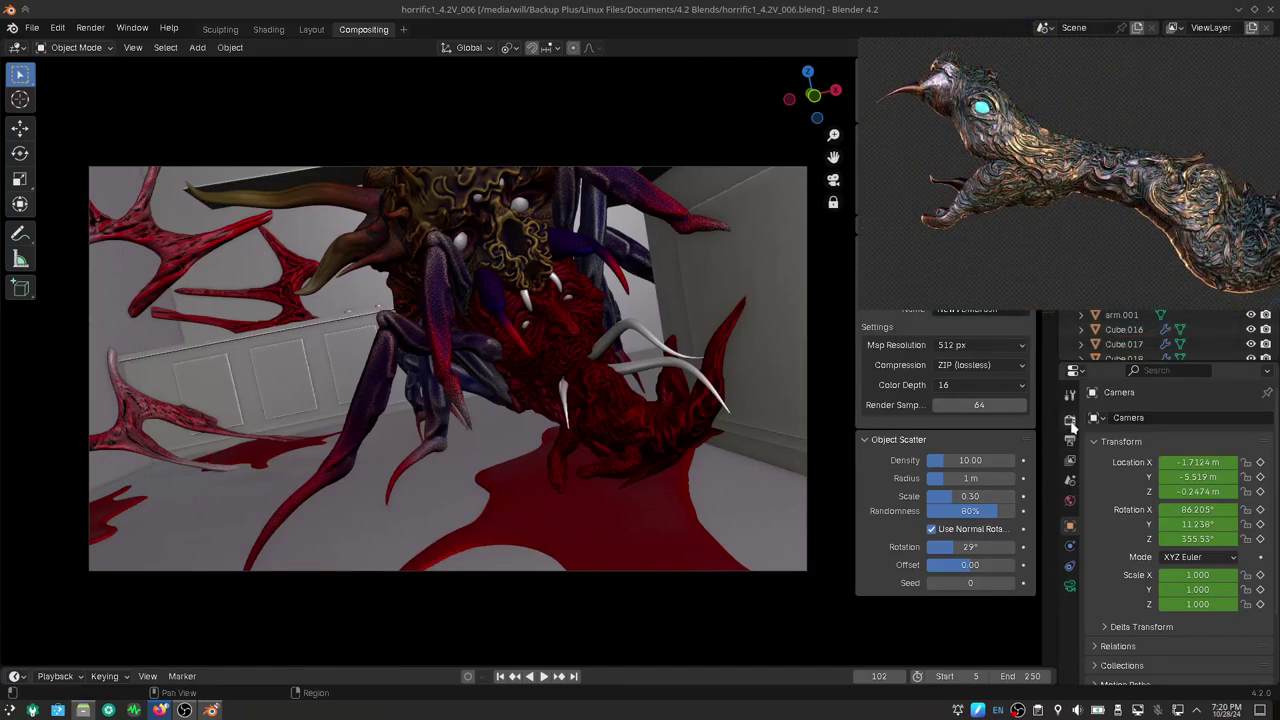
Save the current blend file from the File menu
click(1070, 421)
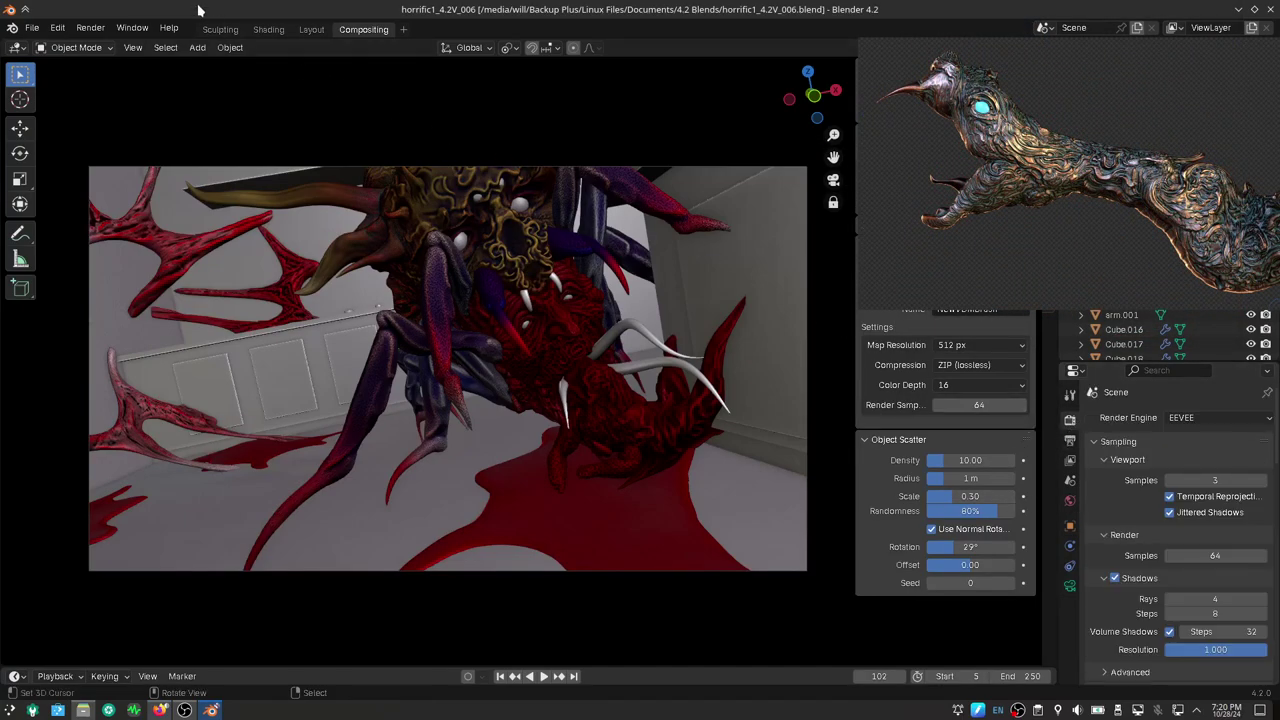
click(32, 27)
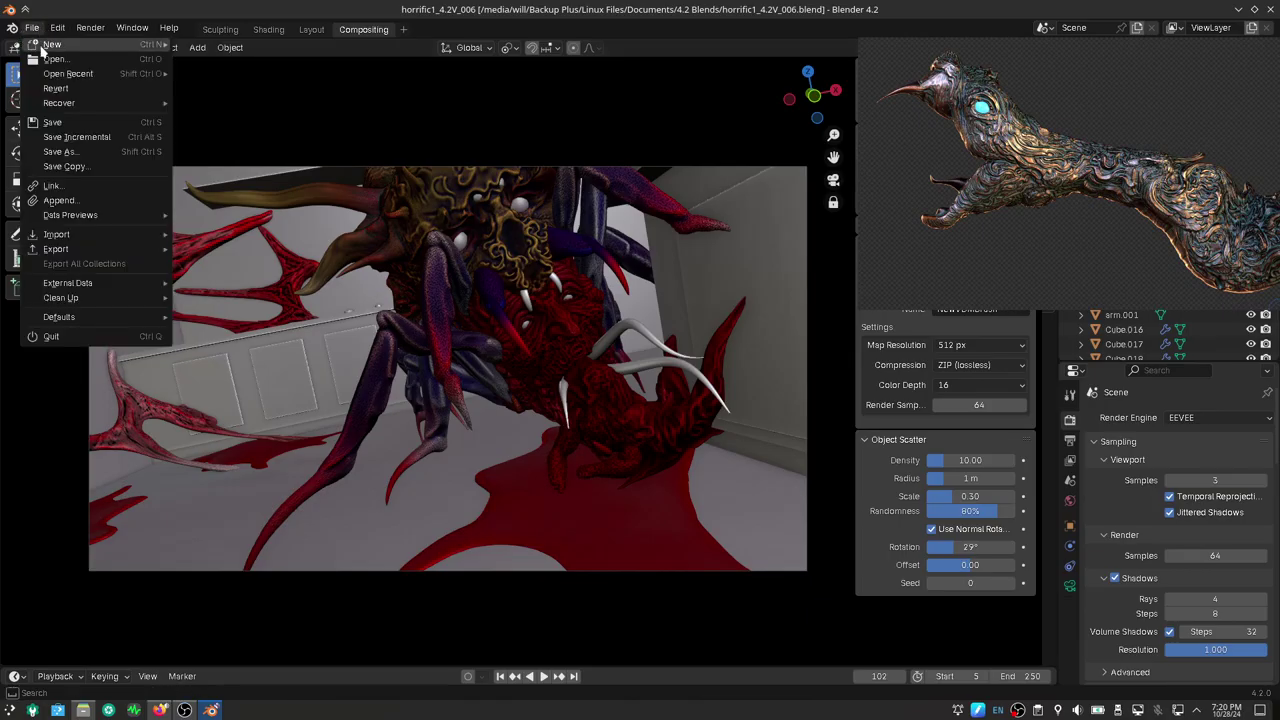
click(52, 123)
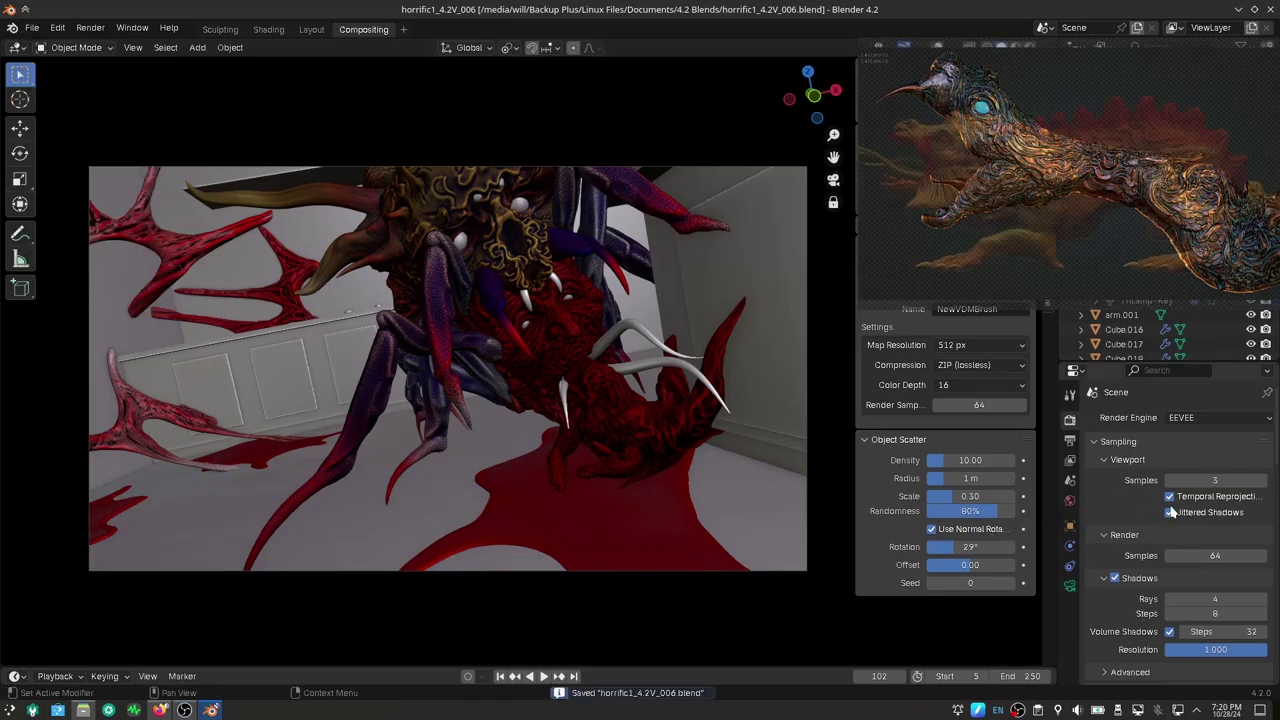
Raise Viewport Samples to 20 and turn off Jittered Shadows
click(1262, 481)
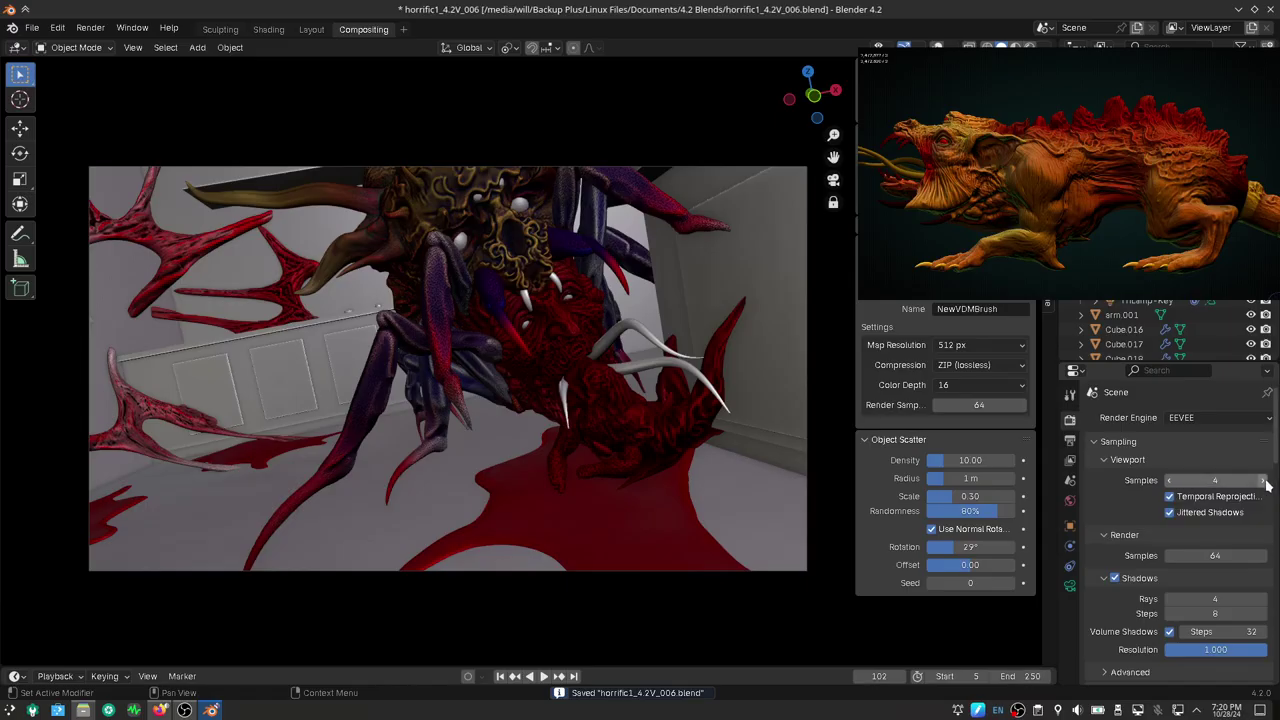
click(1265, 481)
click(1265, 481)
click(1265, 481)
click(1265, 481)
click(1265, 481)
click(1265, 481)
double_click(1264, 481)
click(1264, 481)
double_click(1264, 481)
click(1264, 481)
click(1264, 481)
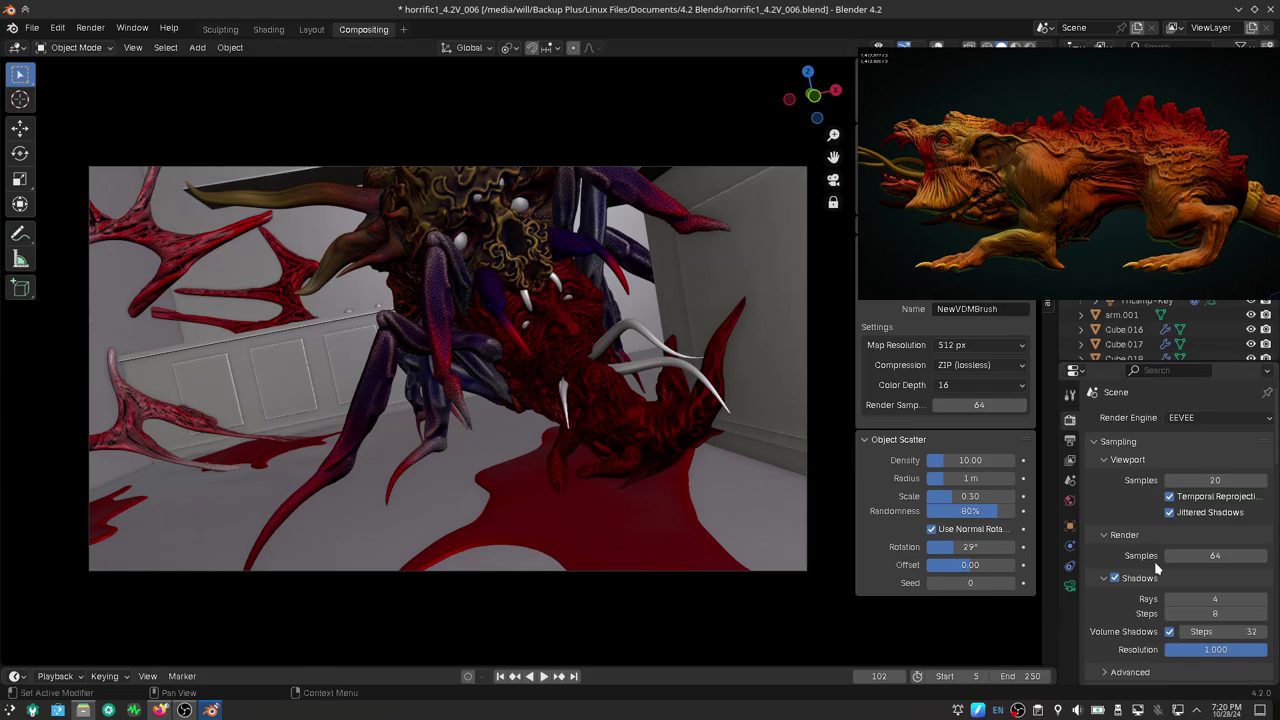
click(1169, 513)
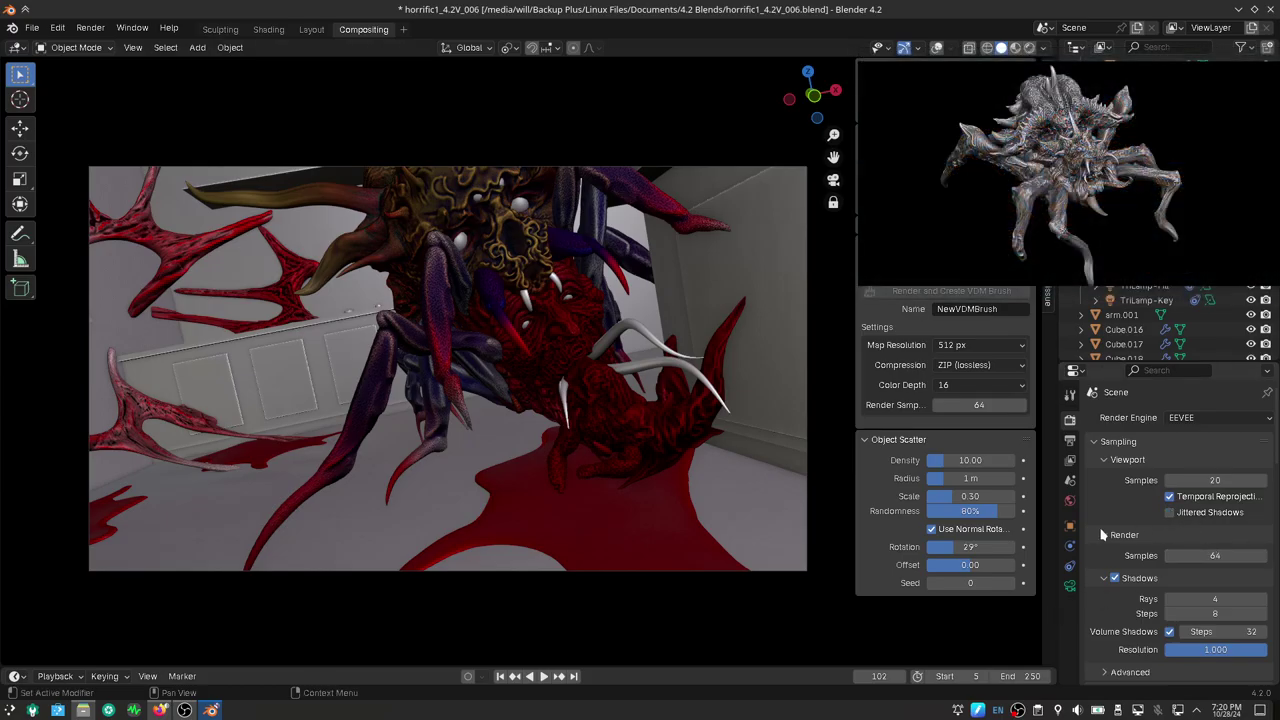
Lower shadow Rays, cut shadow Steps to 6, and reset Volume Shadow Steps to 16
scroll(1112, 610, down, 2)
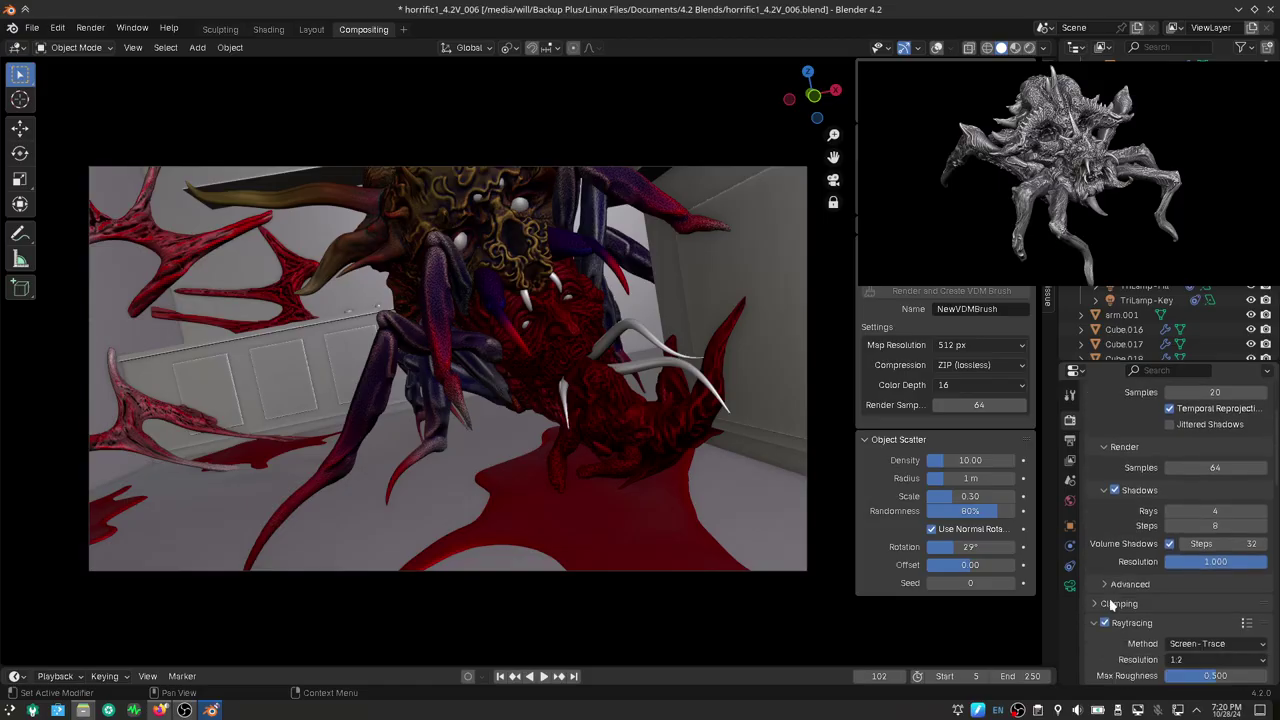
scroll(1110, 600, down, 1)
click(1170, 482)
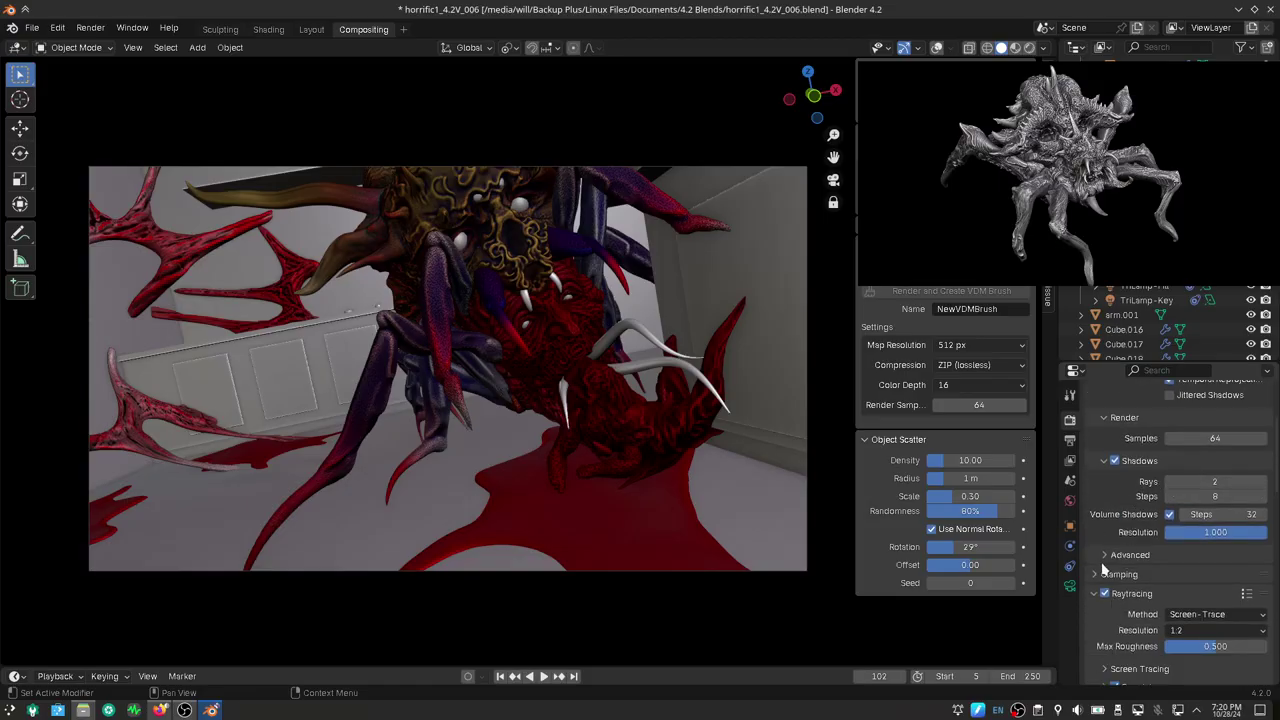
click(1171, 497)
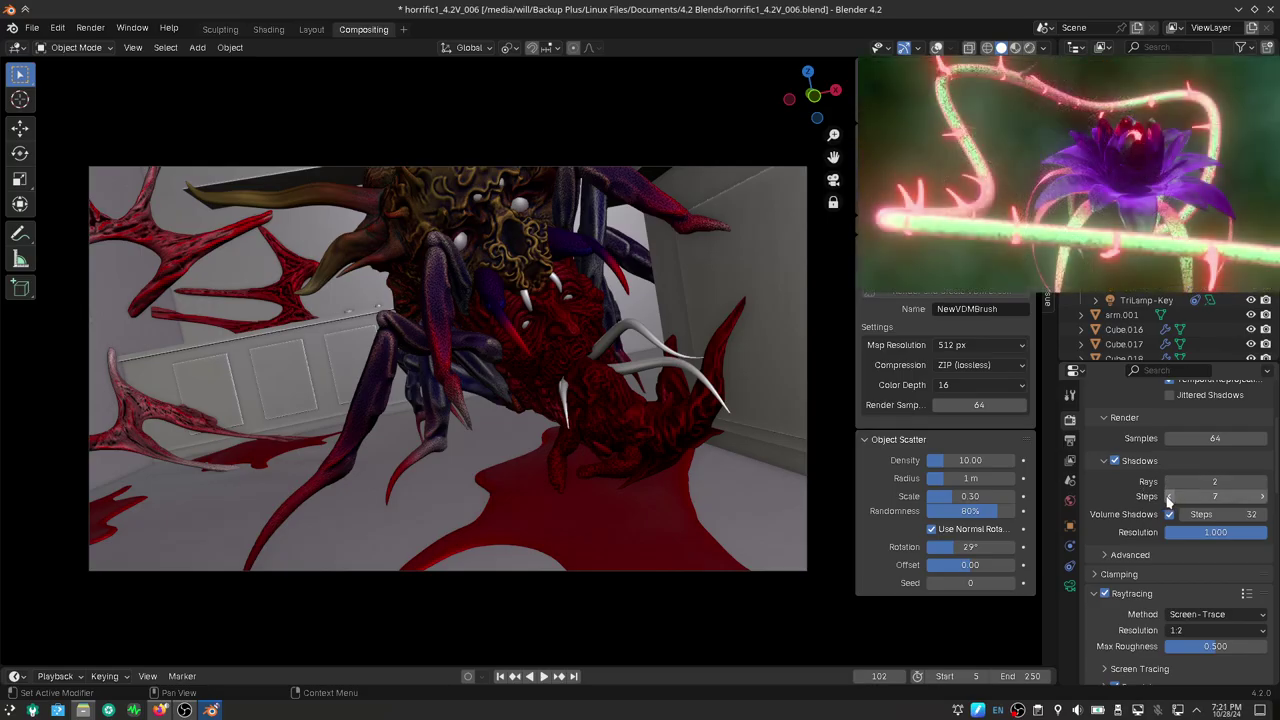
click(1171, 497)
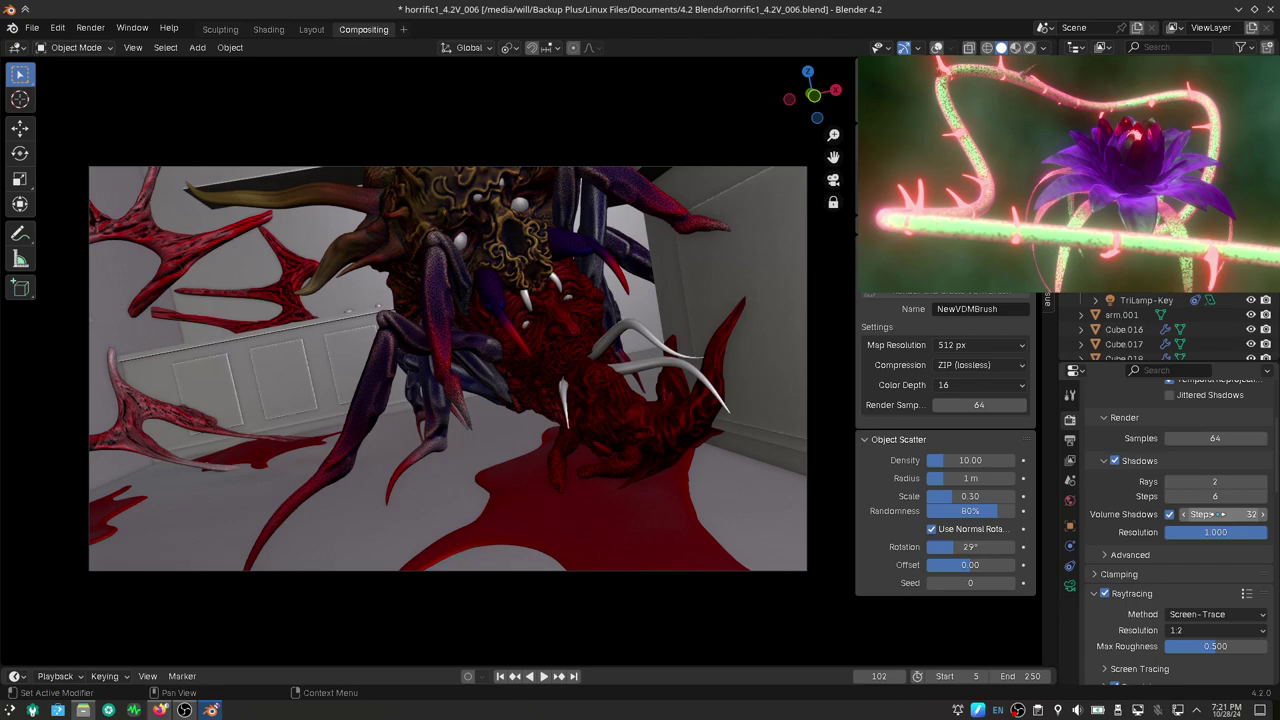
right_click(1221, 514)
click(1221, 514)
Expand the Fast GI Approximation settings and look through them
scroll(1107, 620, down, 2)
scroll(1107, 620, down, 1)
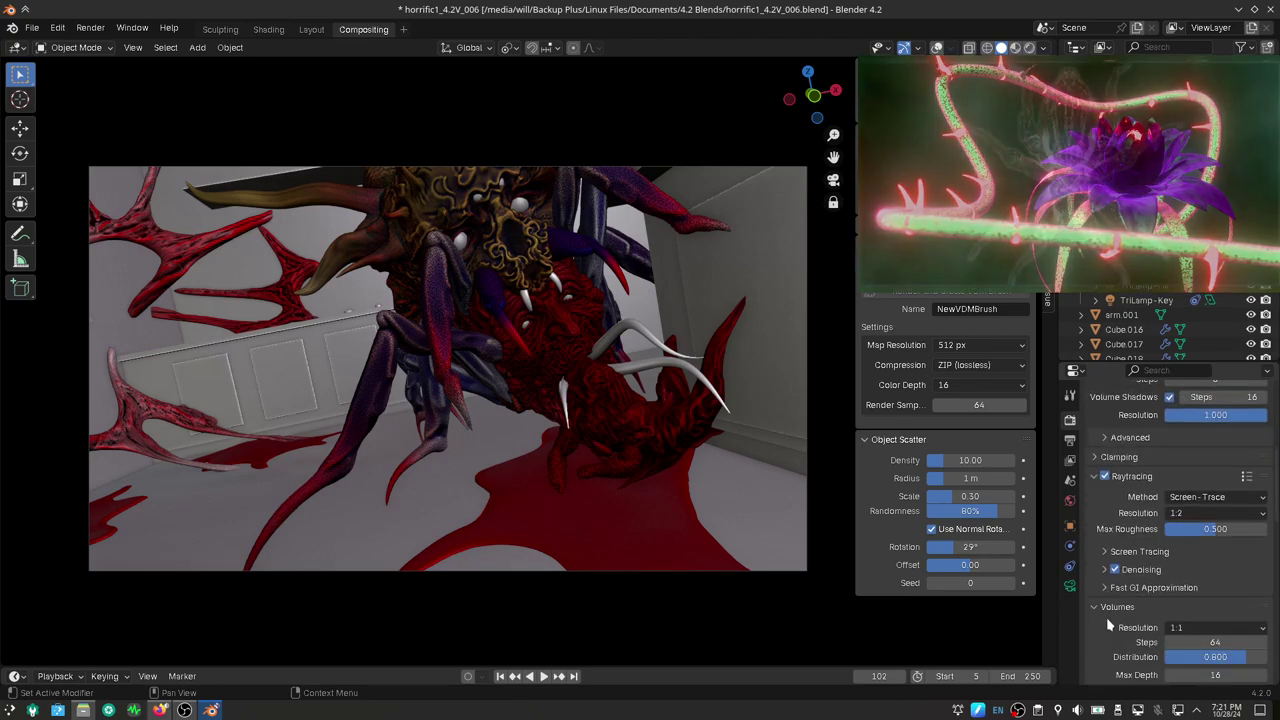
scroll(1107, 620, down, 1)
scroll(1107, 620, down, 1)
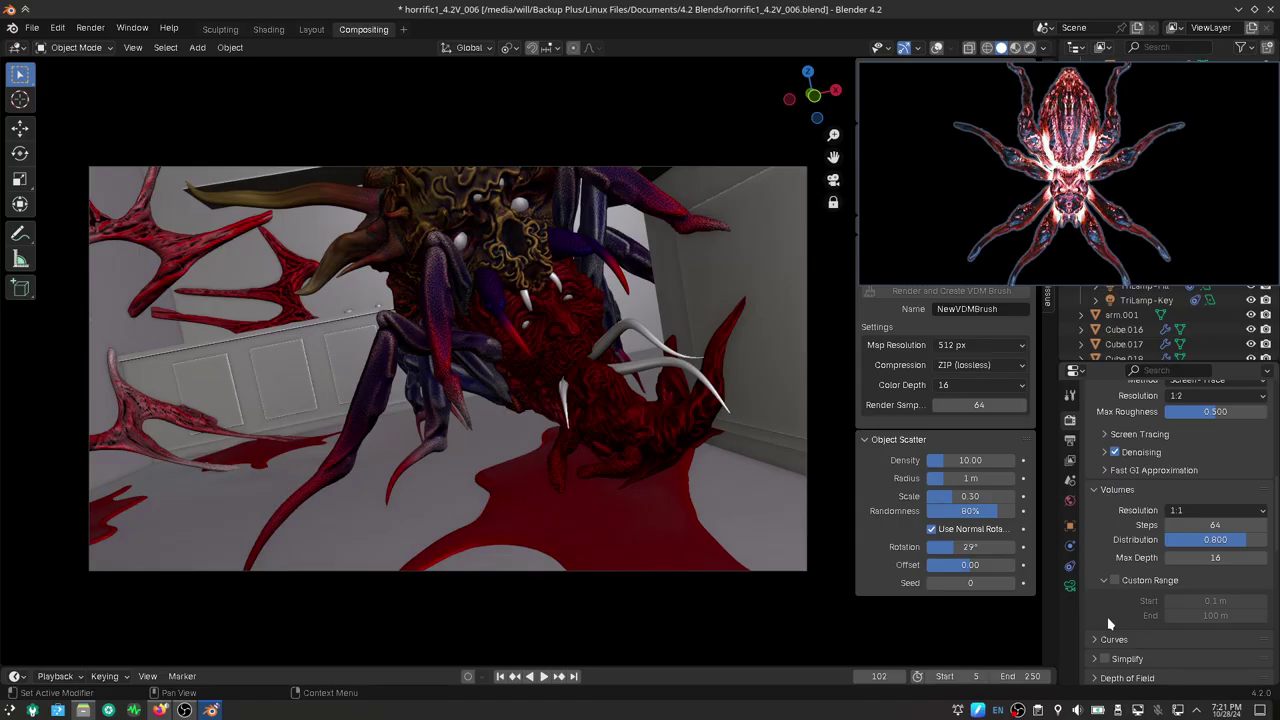
click(1103, 475)
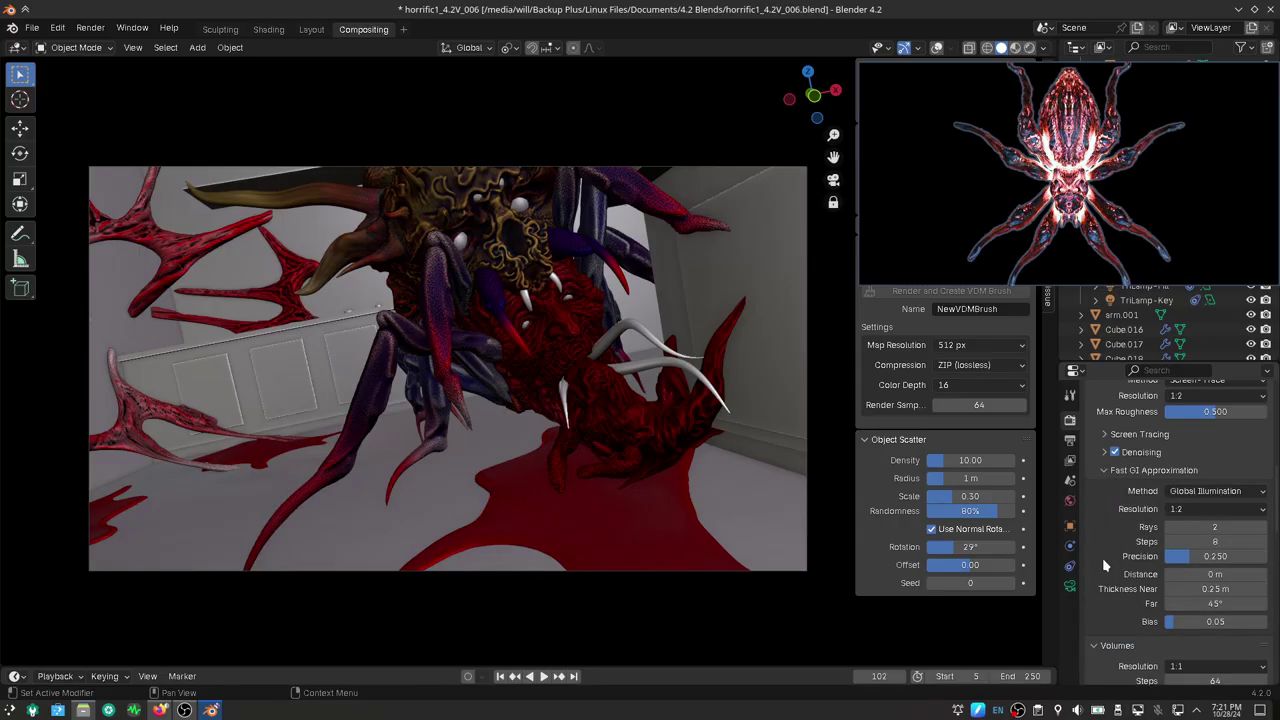
scroll(1105, 566, down, 4)
scroll(1105, 566, down, 3)
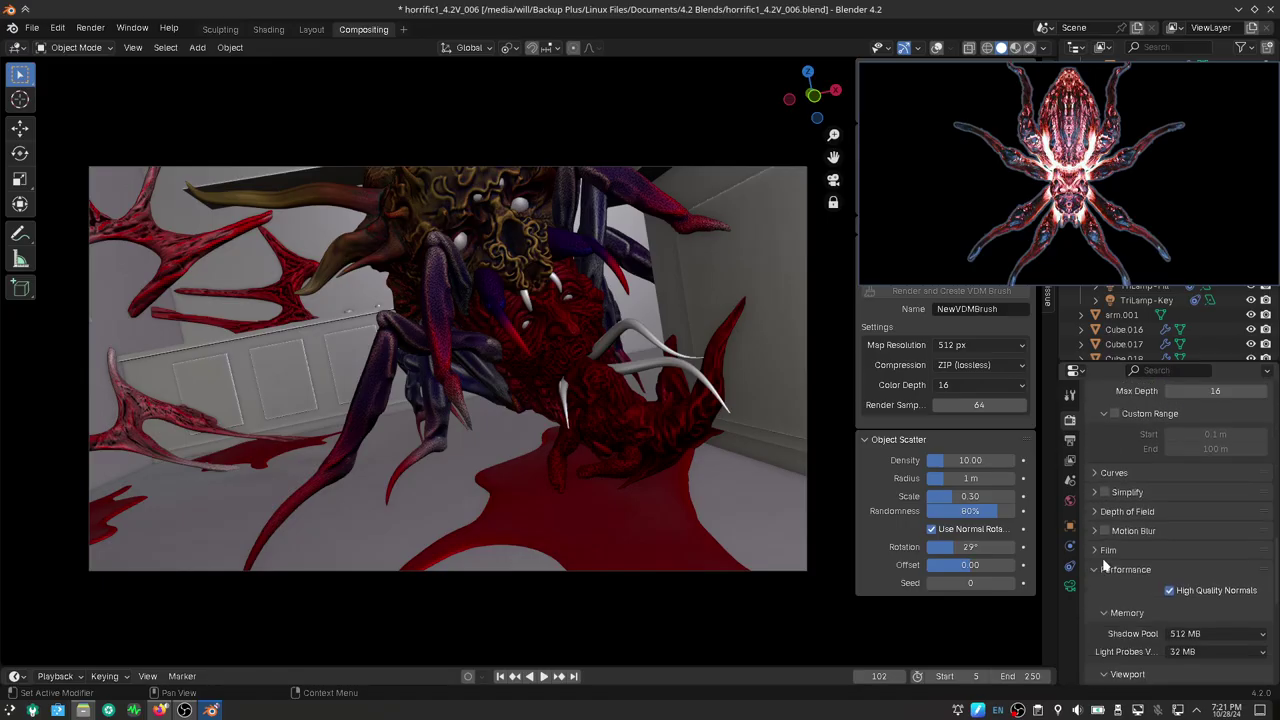
scroll(1105, 566, down, 2)
scroll(1105, 566, down, 2)
scroll(1105, 566, down, 2)
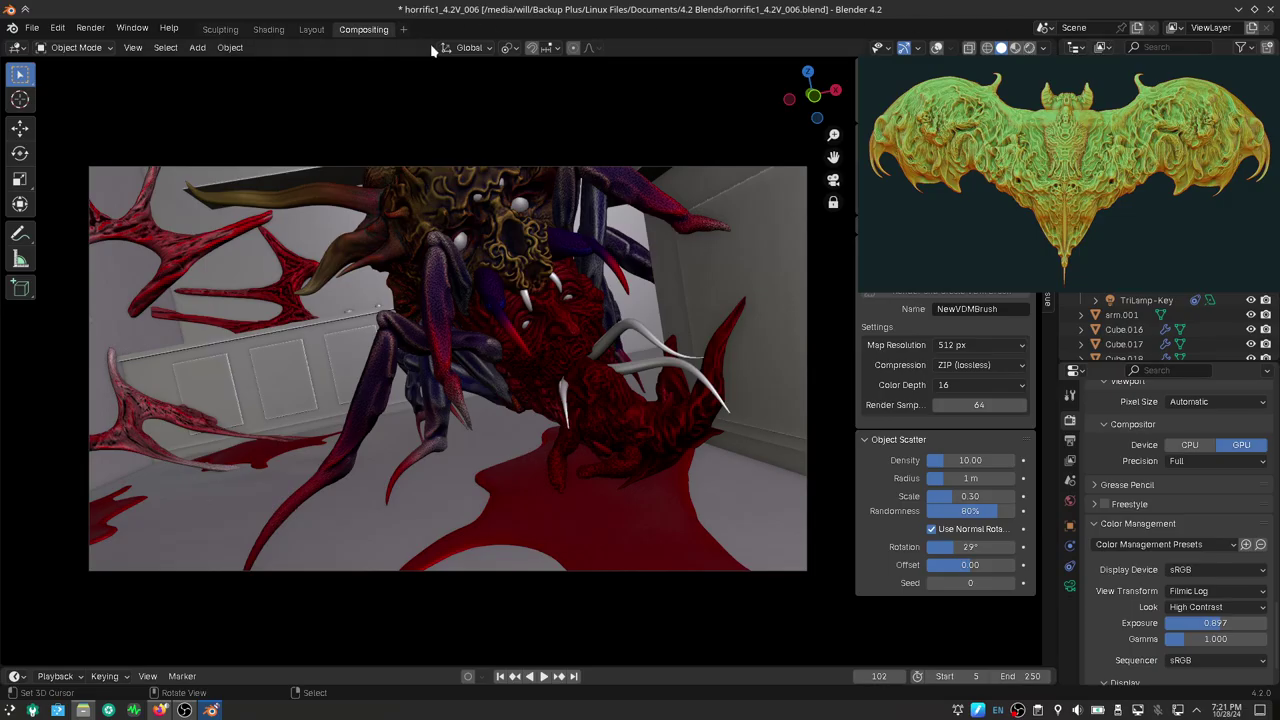
Start a still render of the current frame with Render Image
click(89, 29)
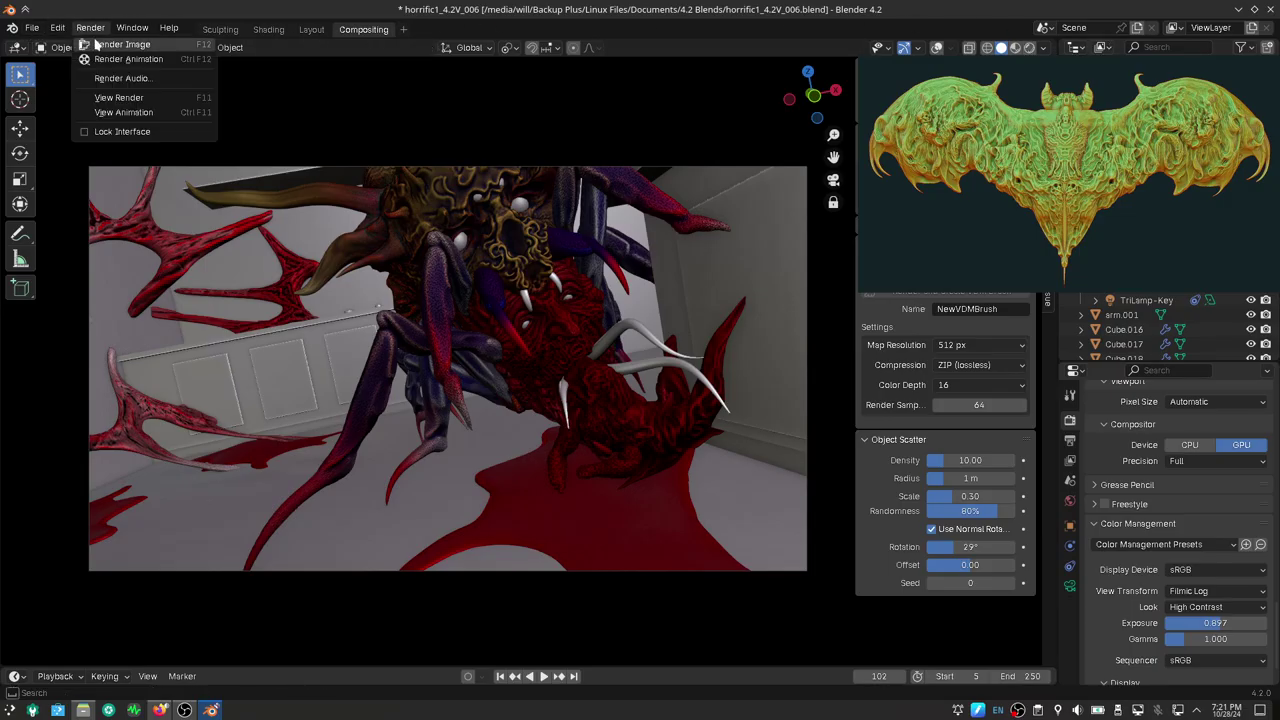
click(98, 46)
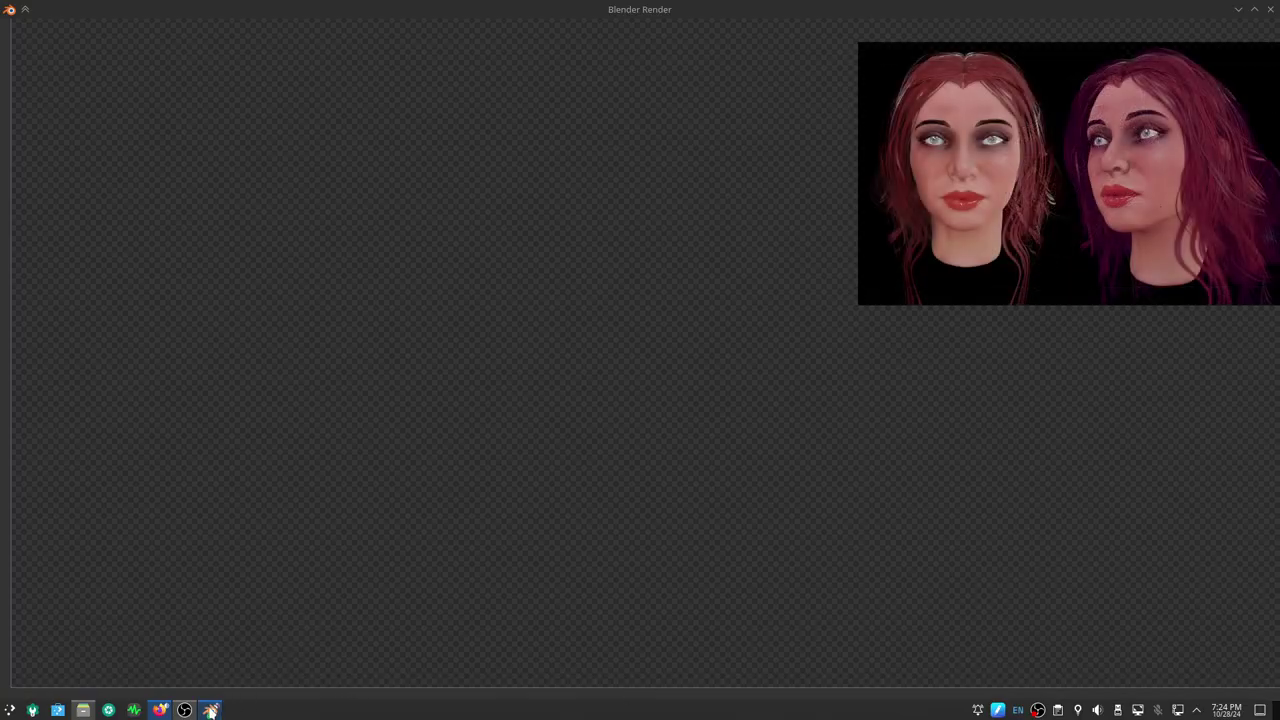
mouse_move(210, 710)
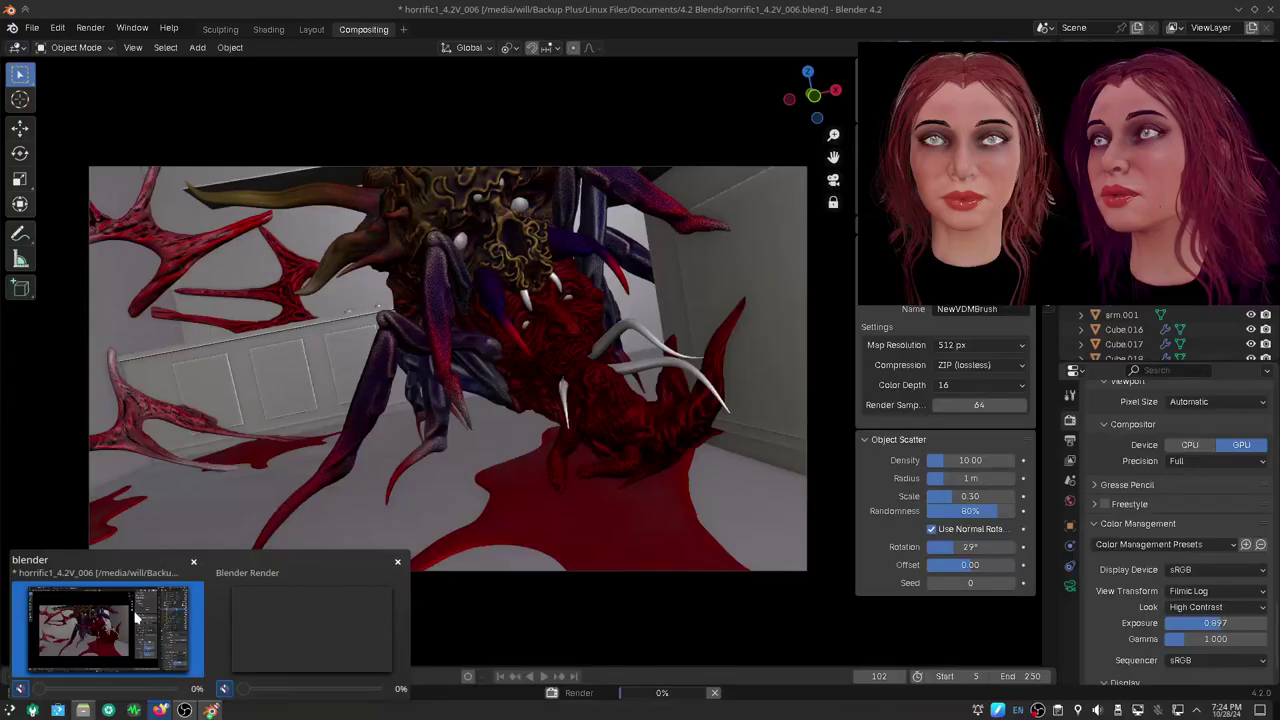
Bring the Blender Render window to the front from the taskbar
click(136, 618)
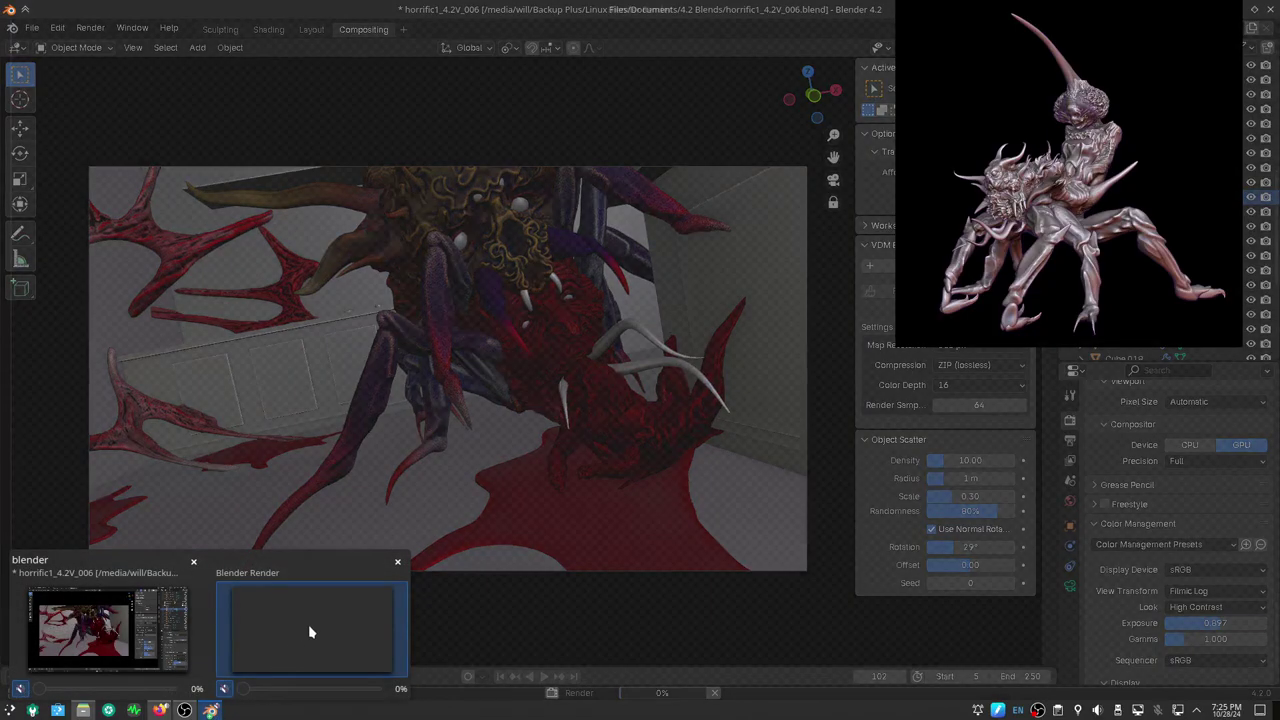
click(310, 626)
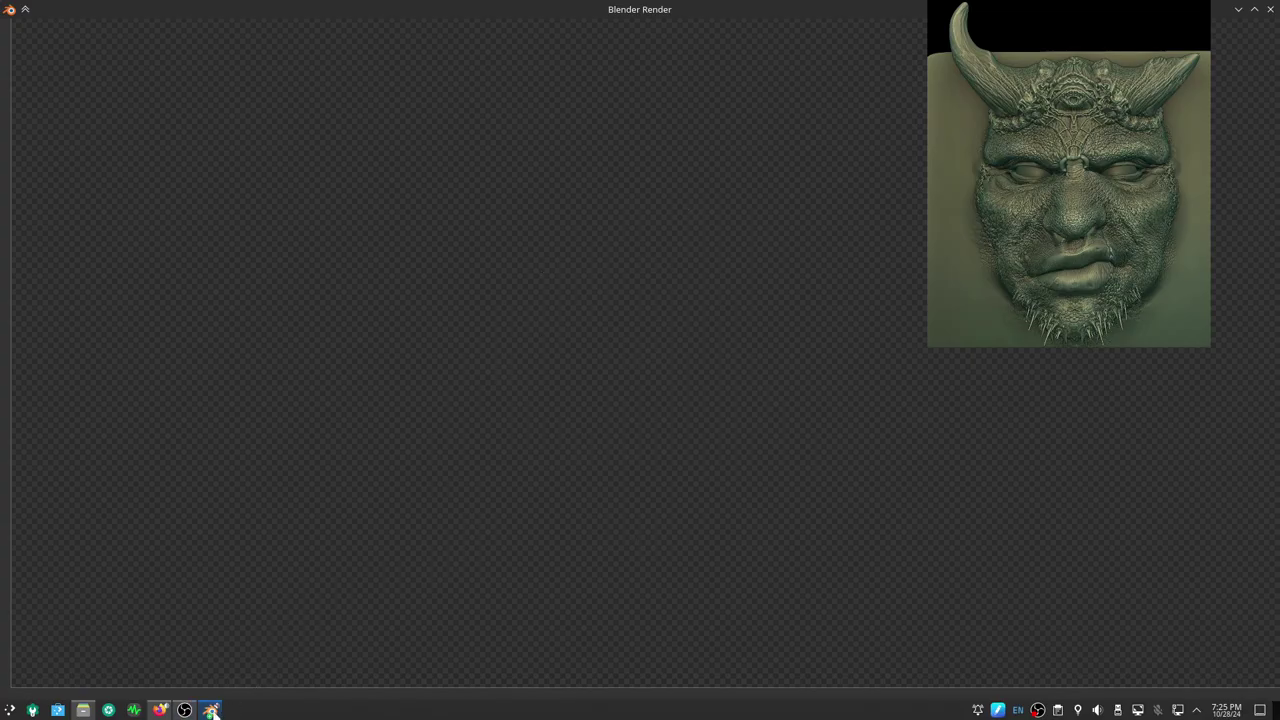
Advance Gwenview from contest003.png to the brighter contest004.png render
mouse_move(211, 710)
click(95, 625)
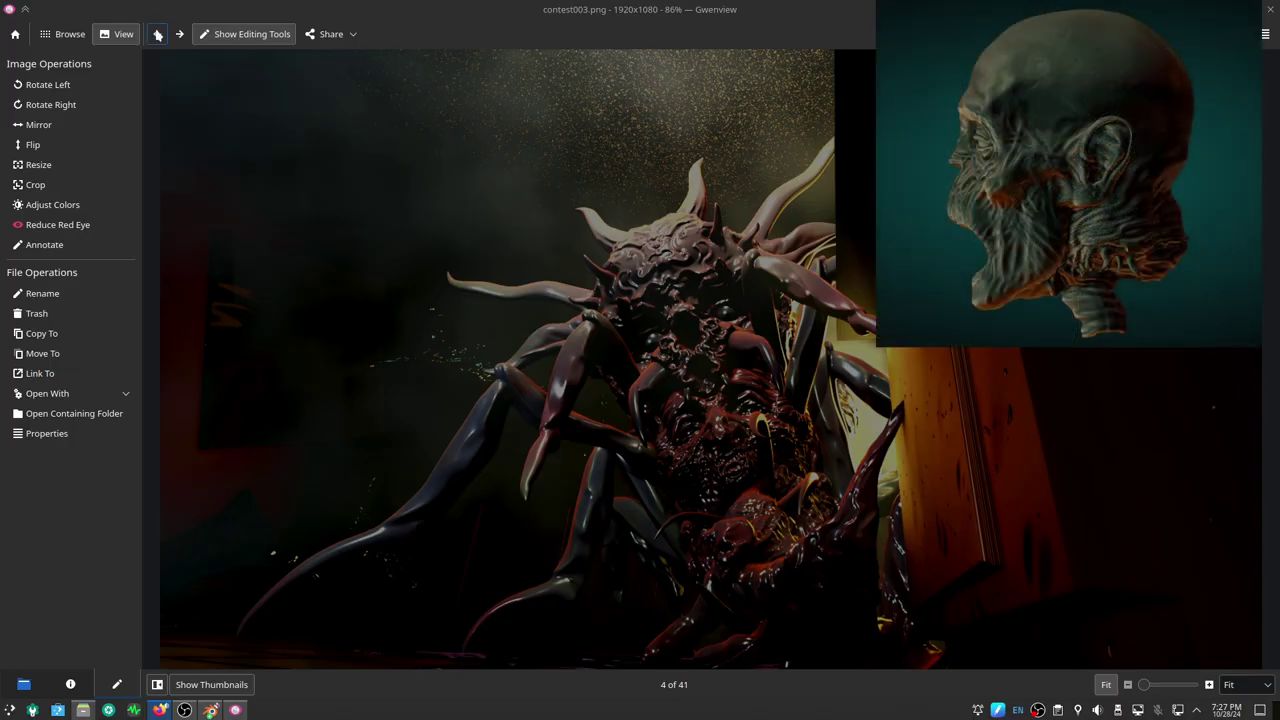
click(180, 36)
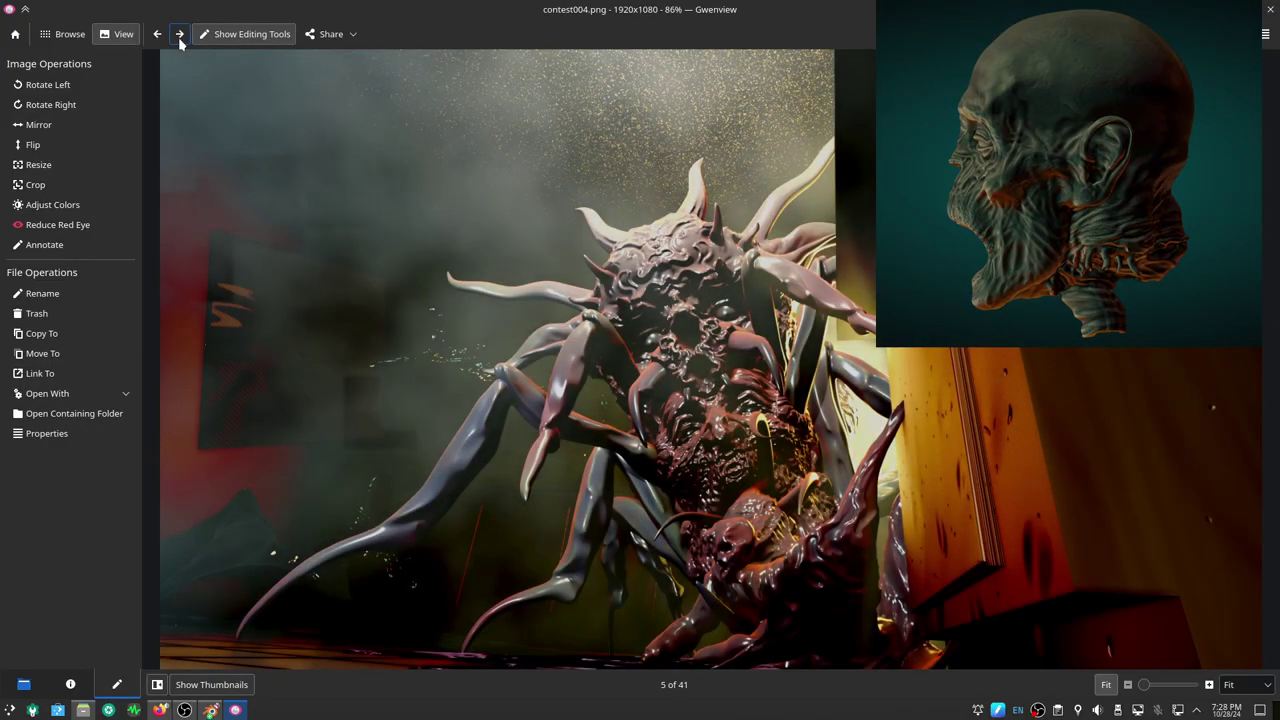
Step forward past contest006.png to crabby.jpg, image 7 of 41
click(179, 37)
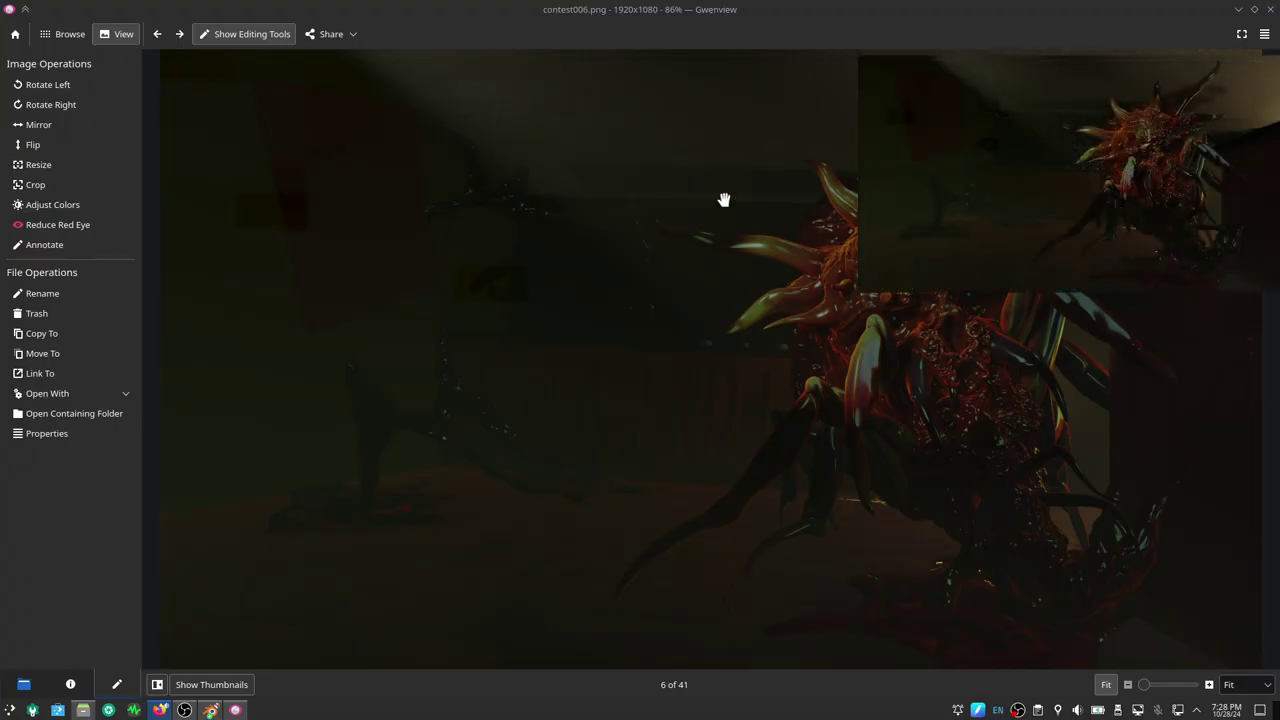
click(178, 36)
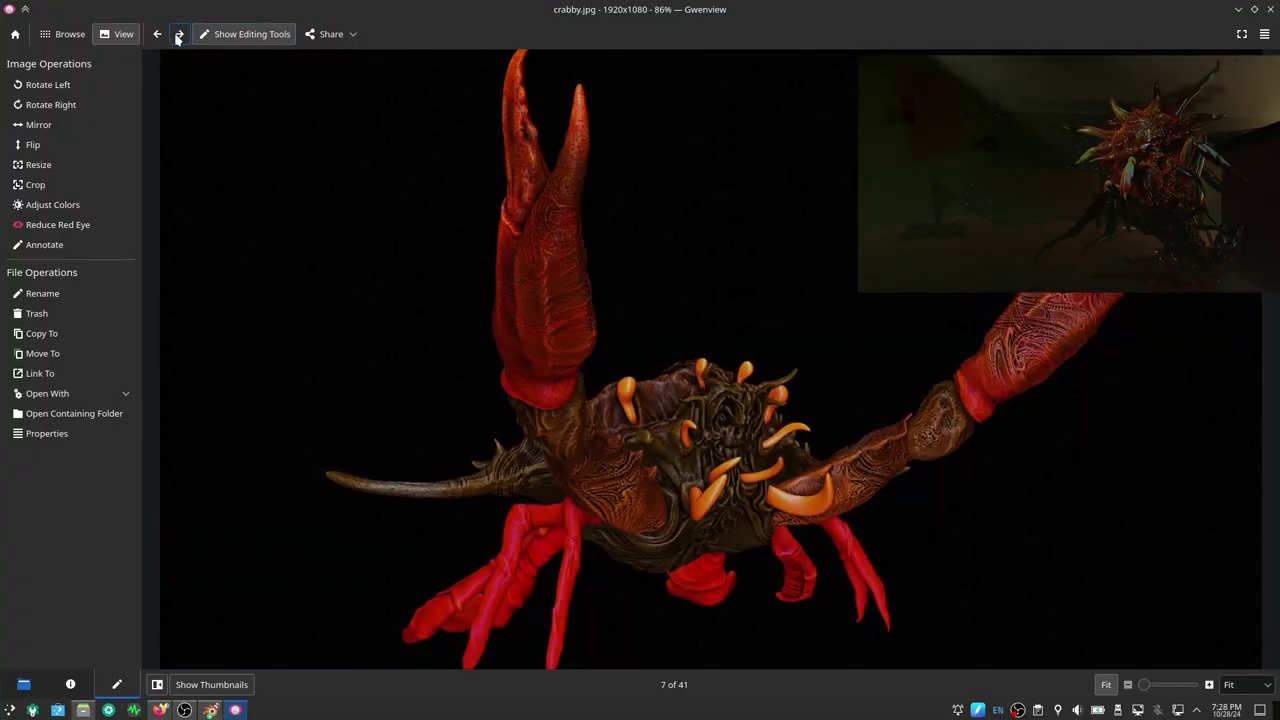
Page backward through all 41 images, wrapping around until contest006.png shows again
click(163, 36)
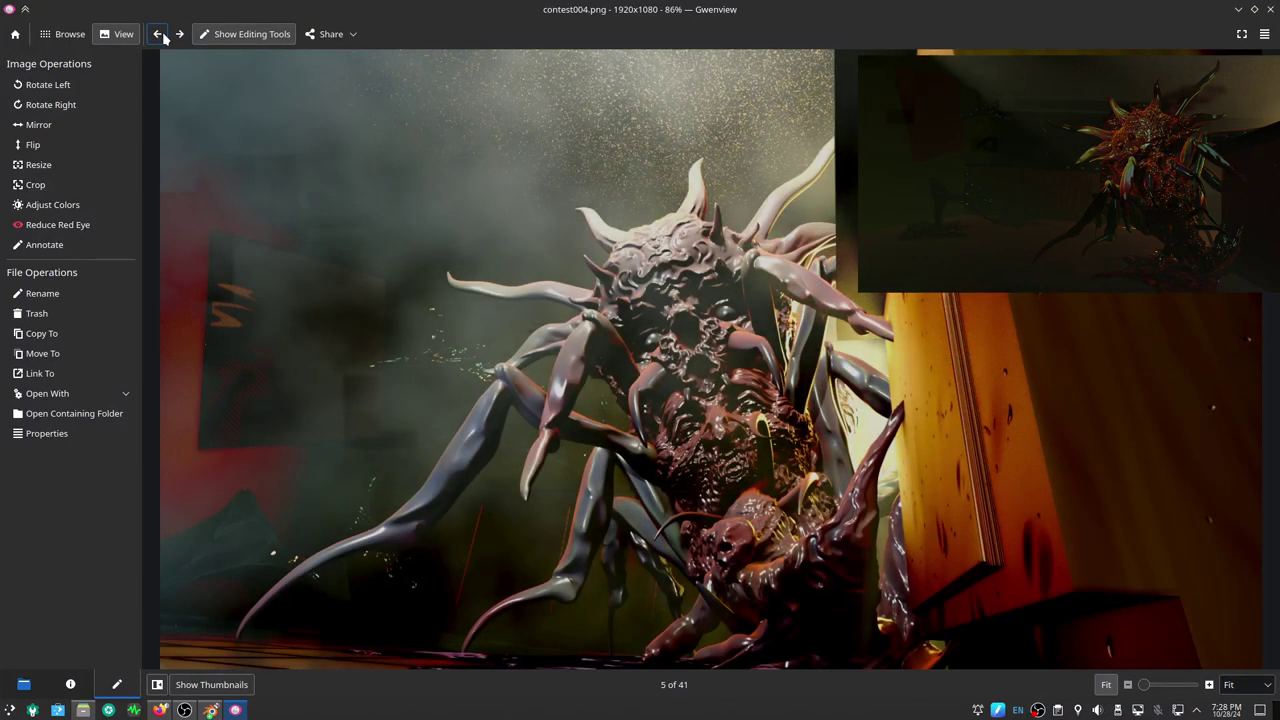
click(157, 34)
click(157, 34)
click(157, 34)
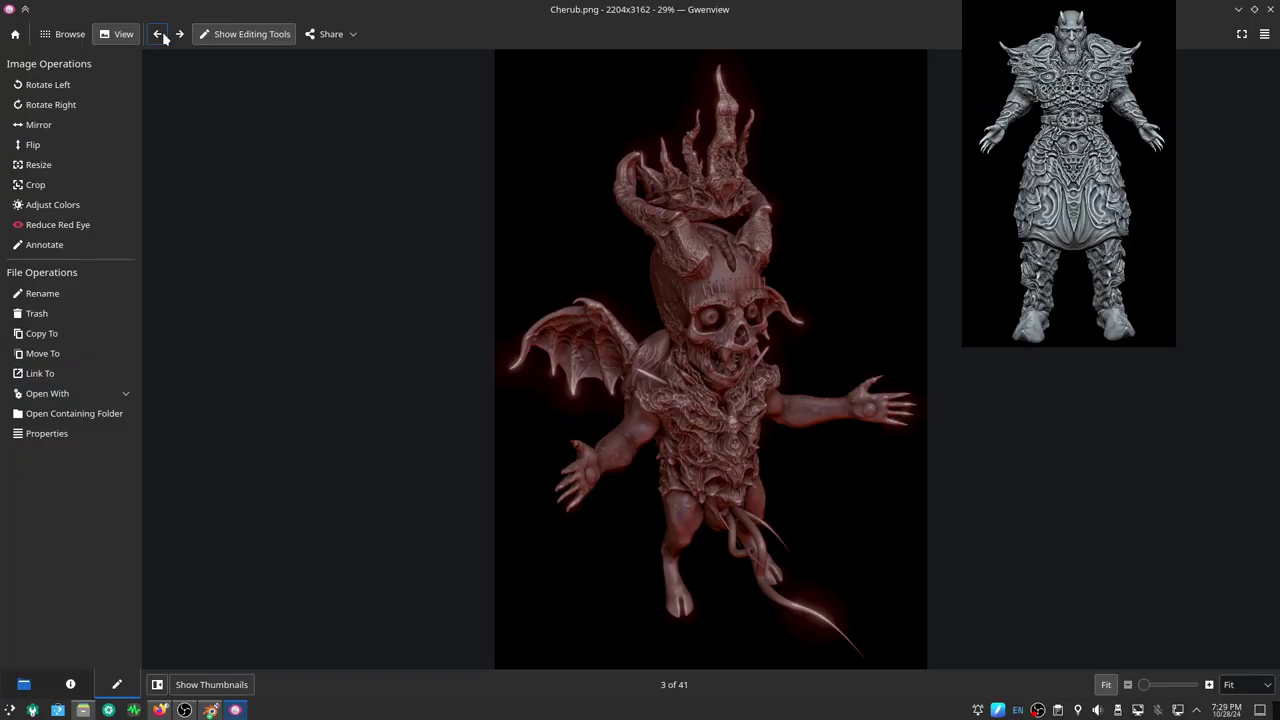
click(157, 34)
click(157, 34)
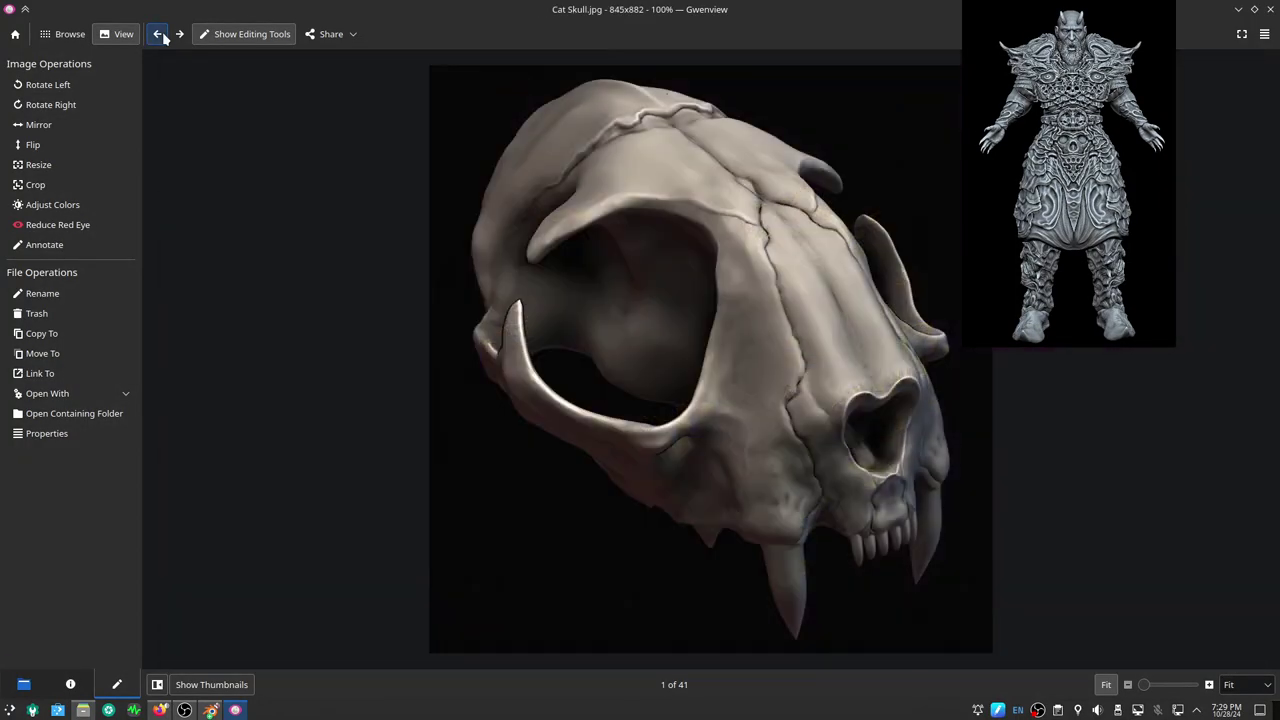
click(157, 34)
click(157, 34)
click(163, 36)
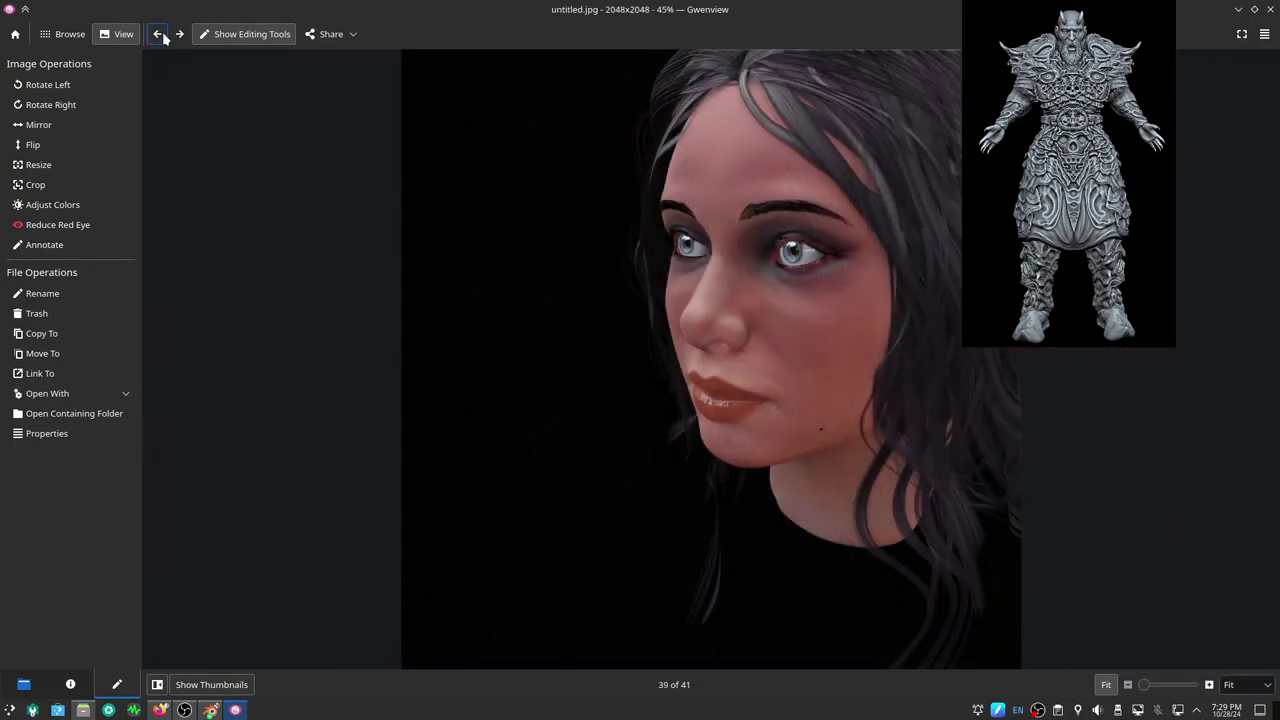
click(163, 36)
click(163, 36)
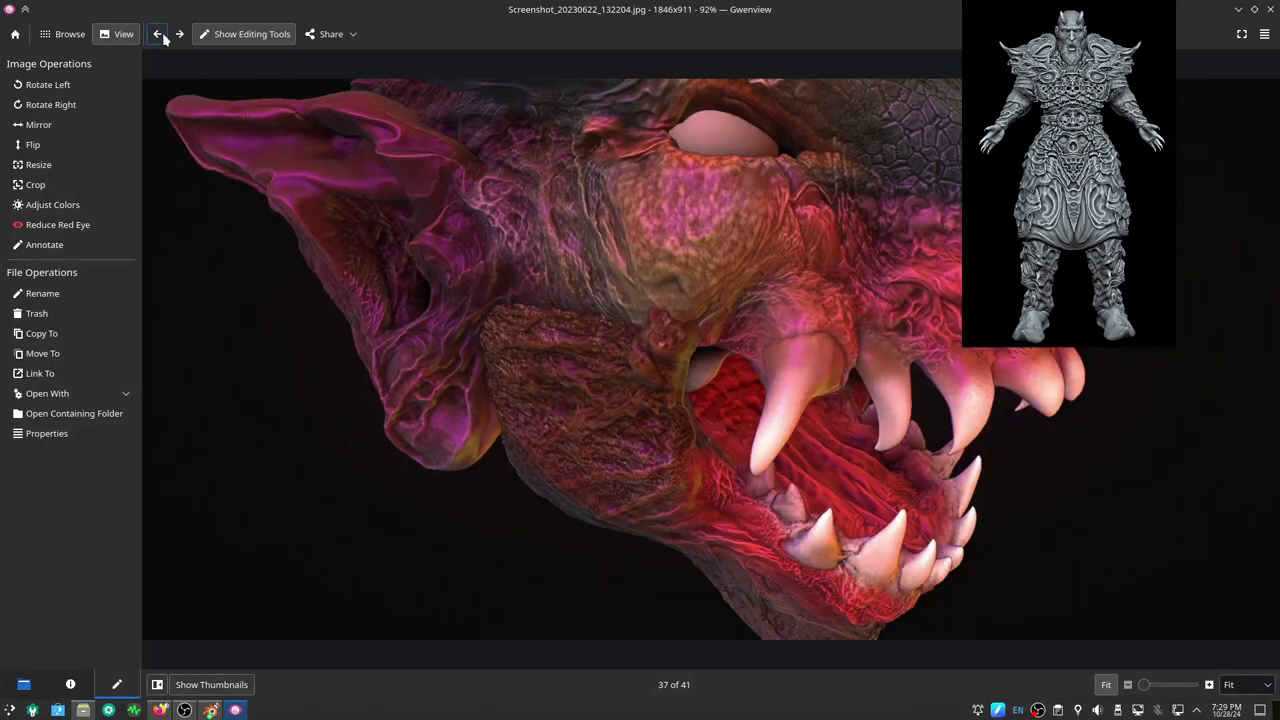
click(163, 36)
click(163, 36)
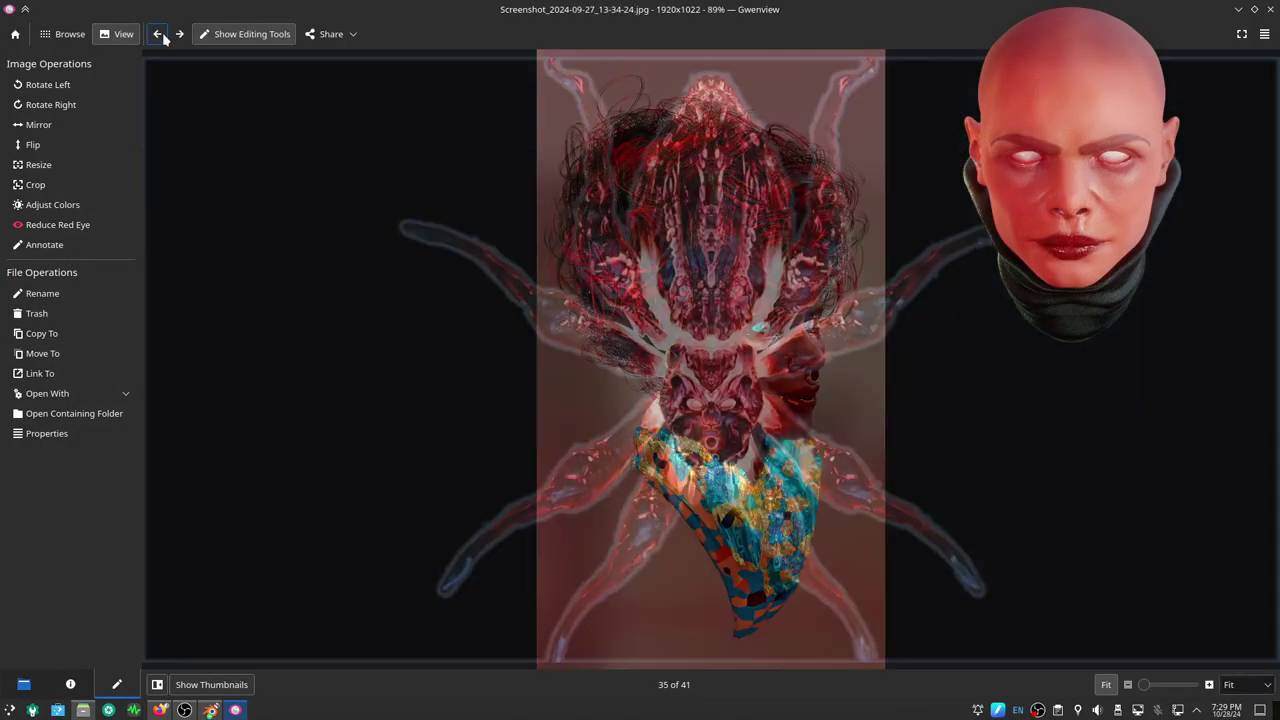
click(163, 36)
click(163, 36)
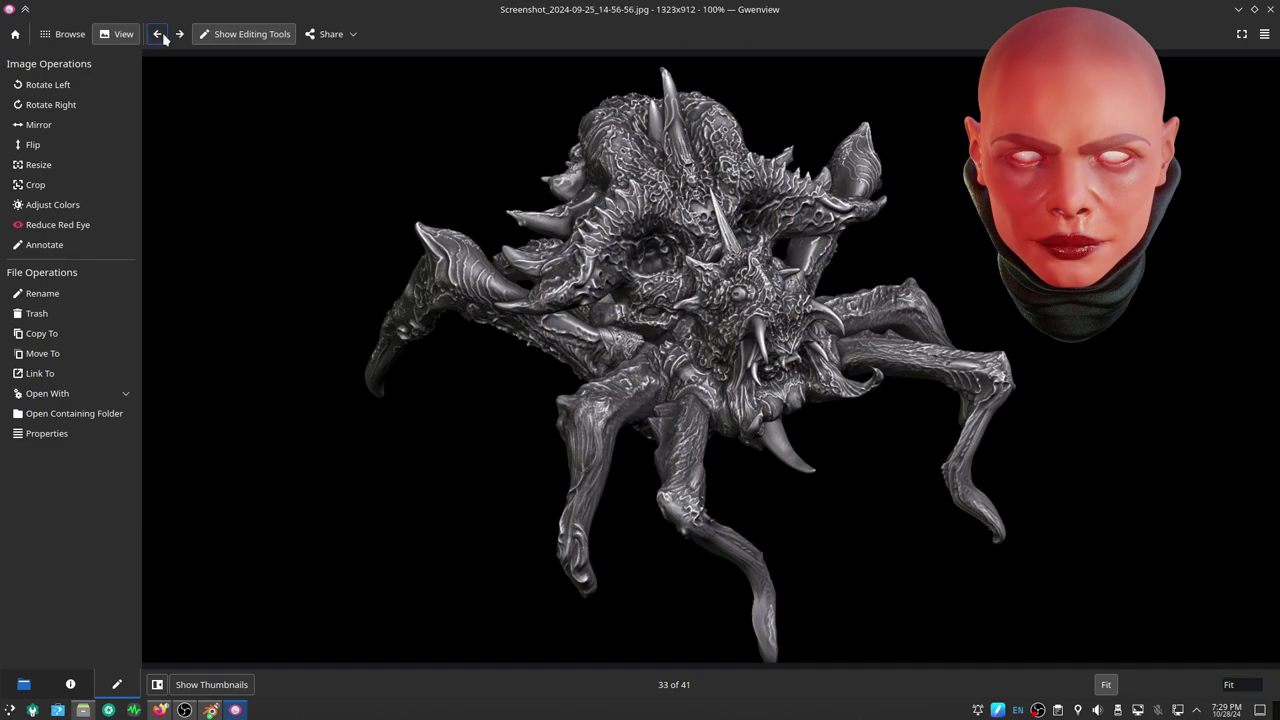
click(163, 36)
click(163, 36)
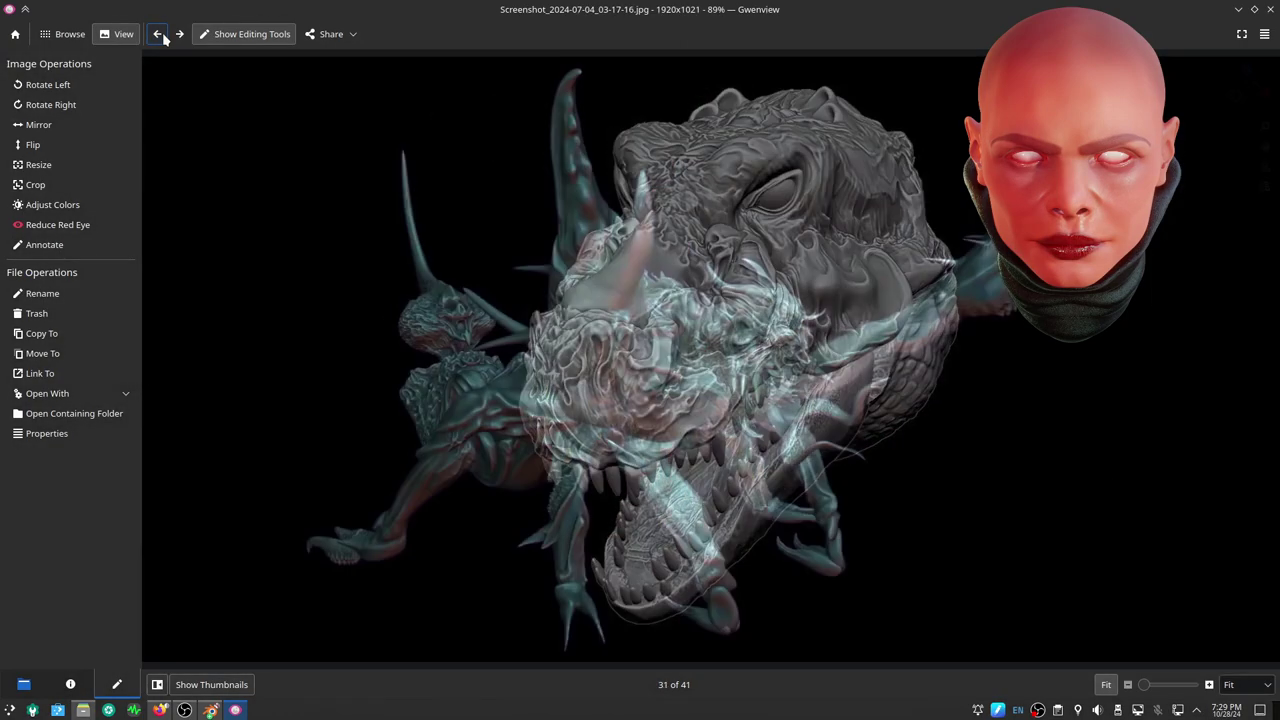
click(163, 36)
click(163, 36)
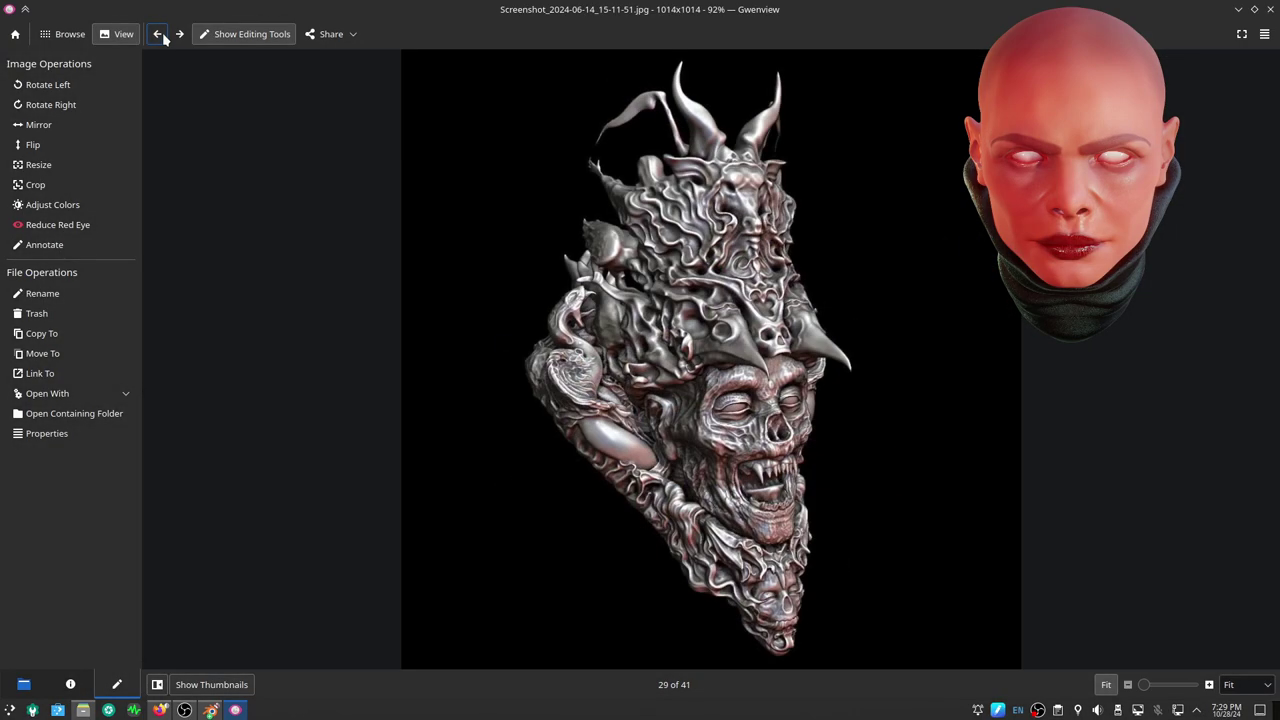
click(163, 36)
click(163, 36)
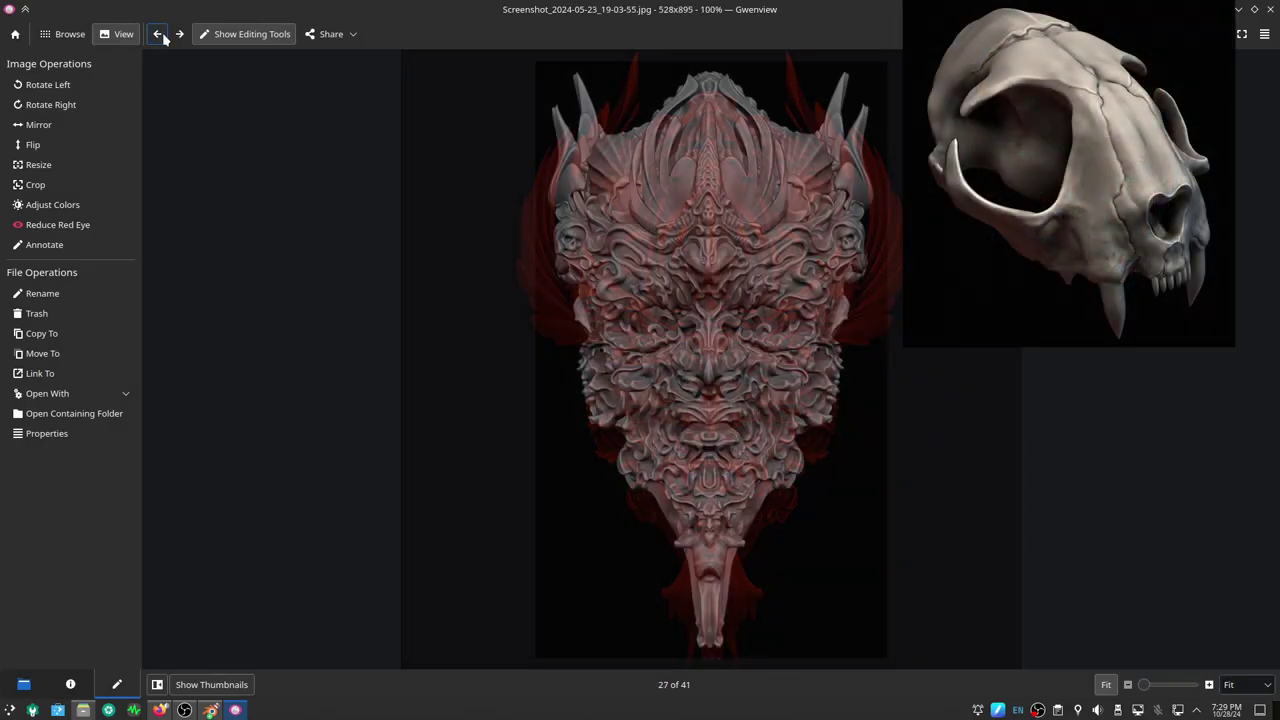
click(163, 36)
click(163, 36)
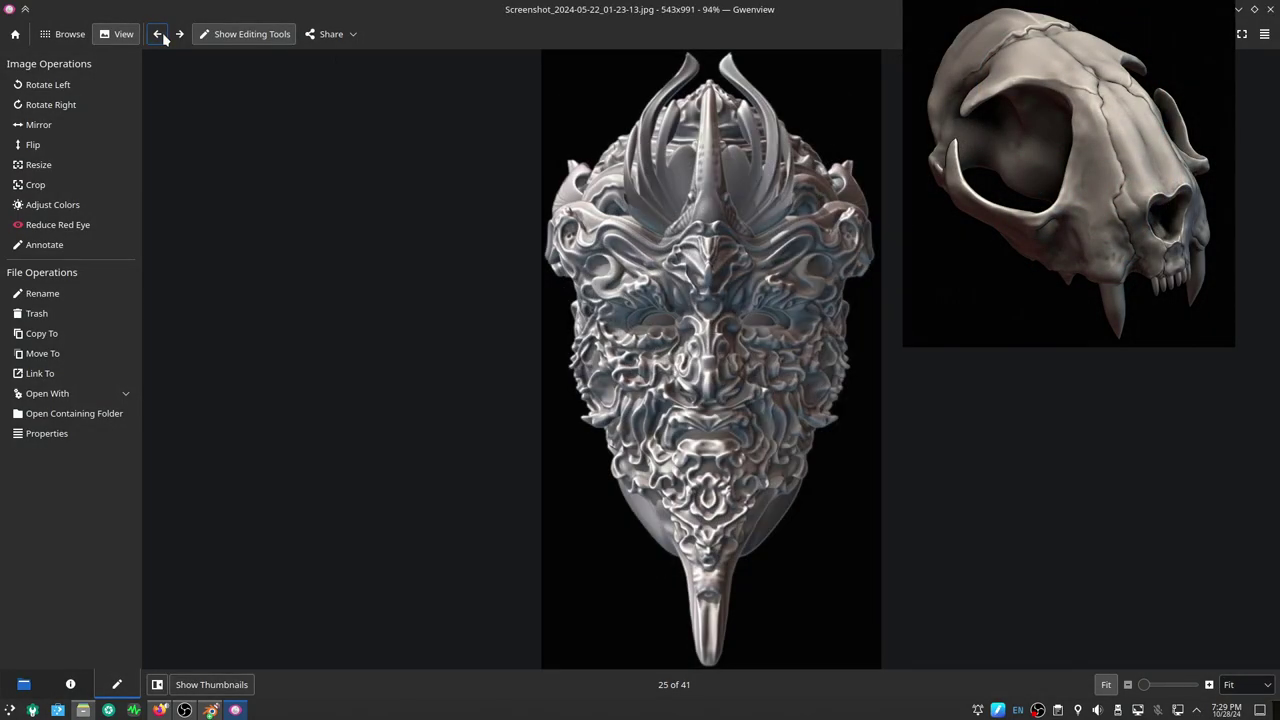
click(163, 36)
click(163, 36)
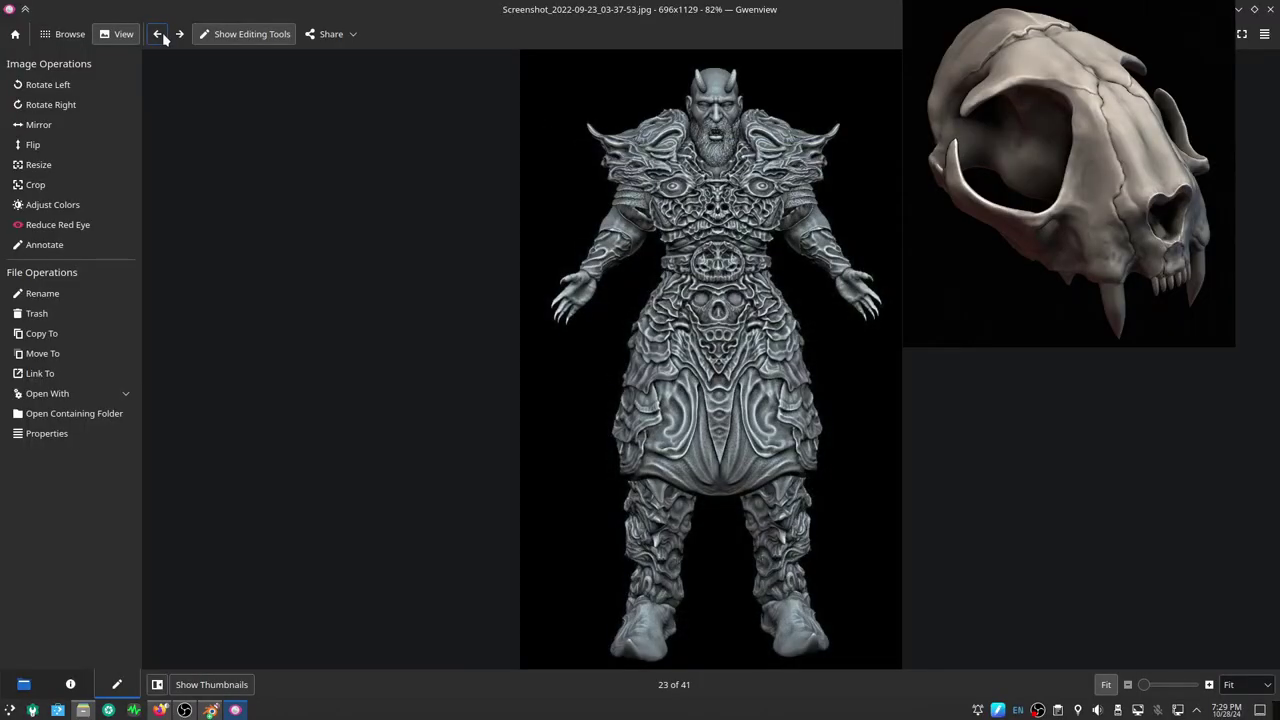
click(163, 36)
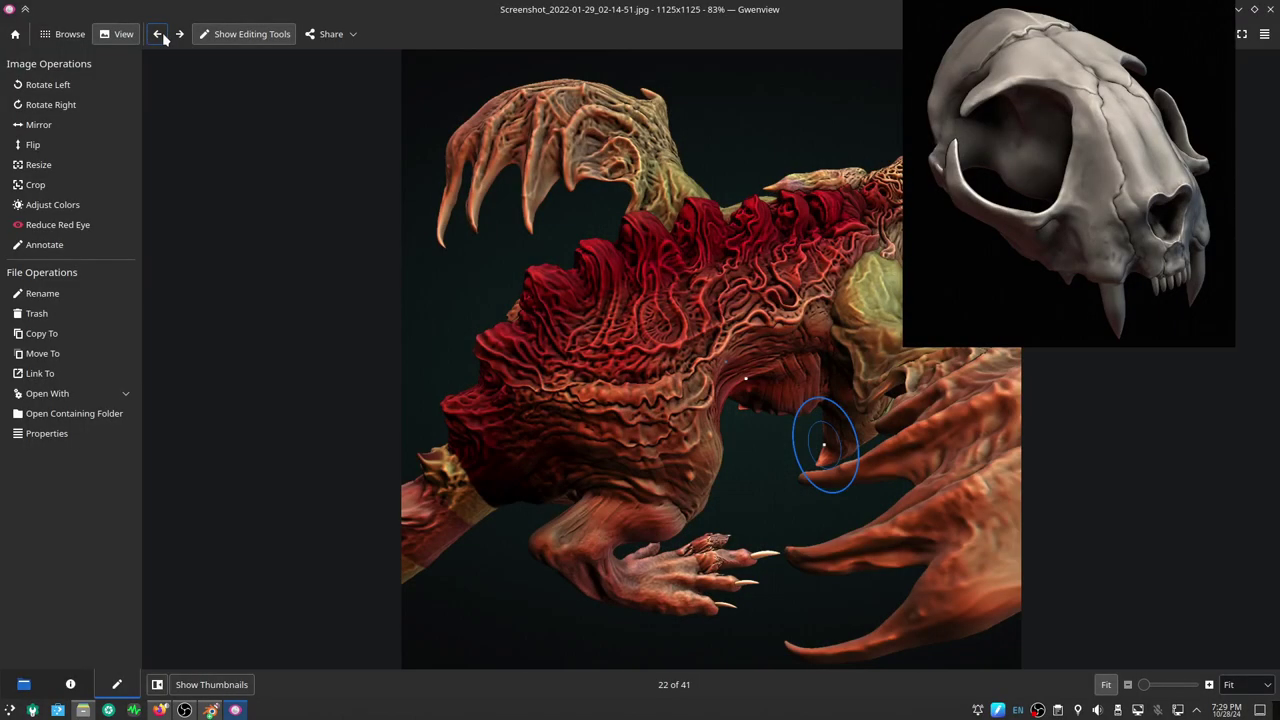
click(163, 36)
click(163, 36)
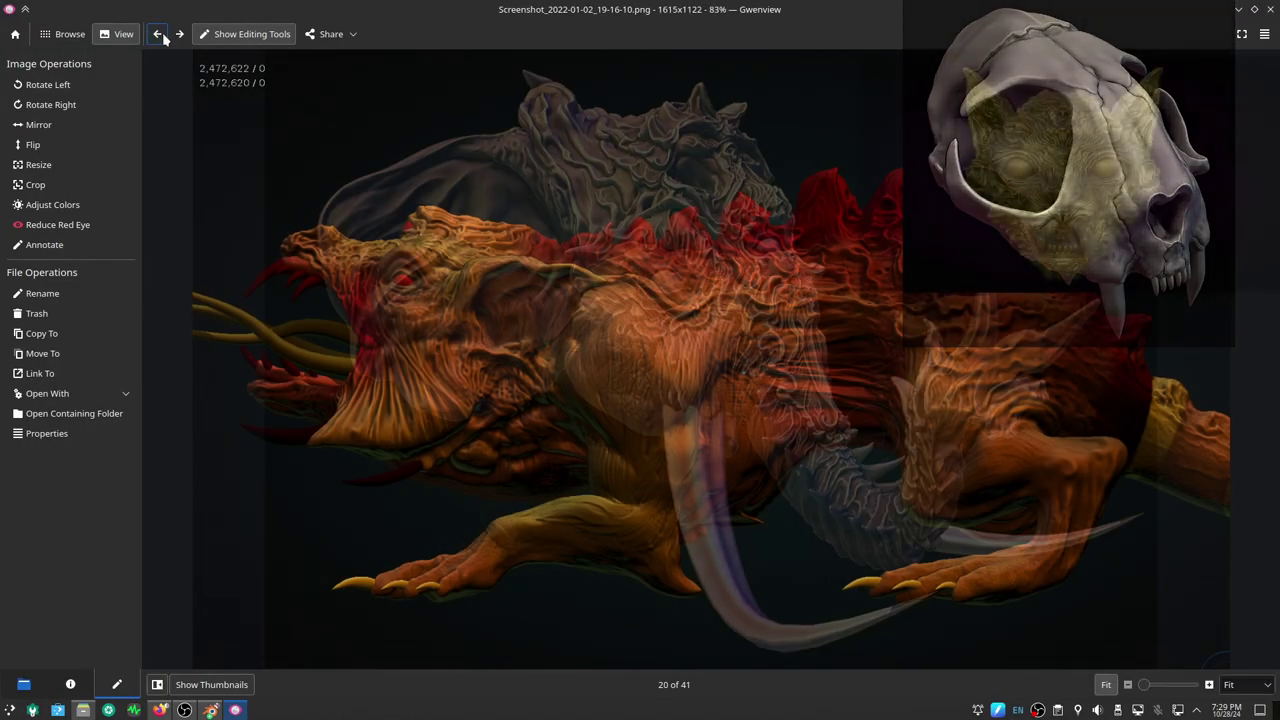
click(163, 36)
click(163, 36)
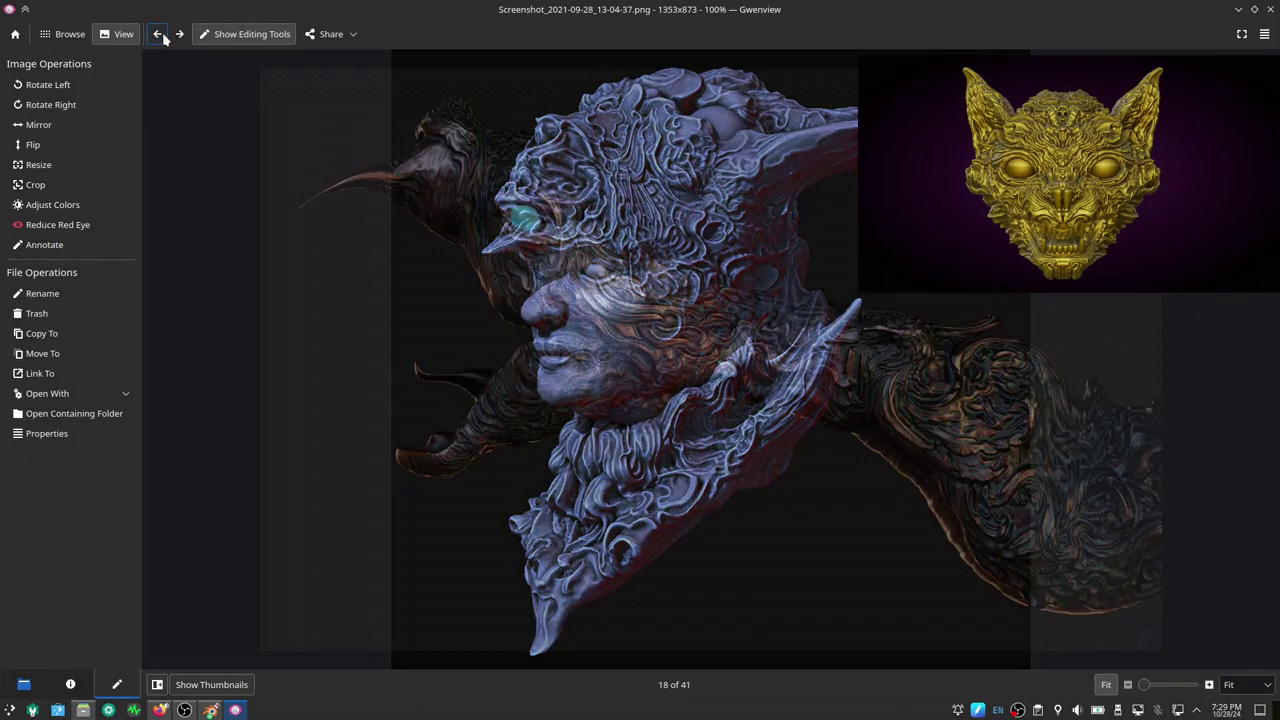
click(163, 36)
click(163, 36)
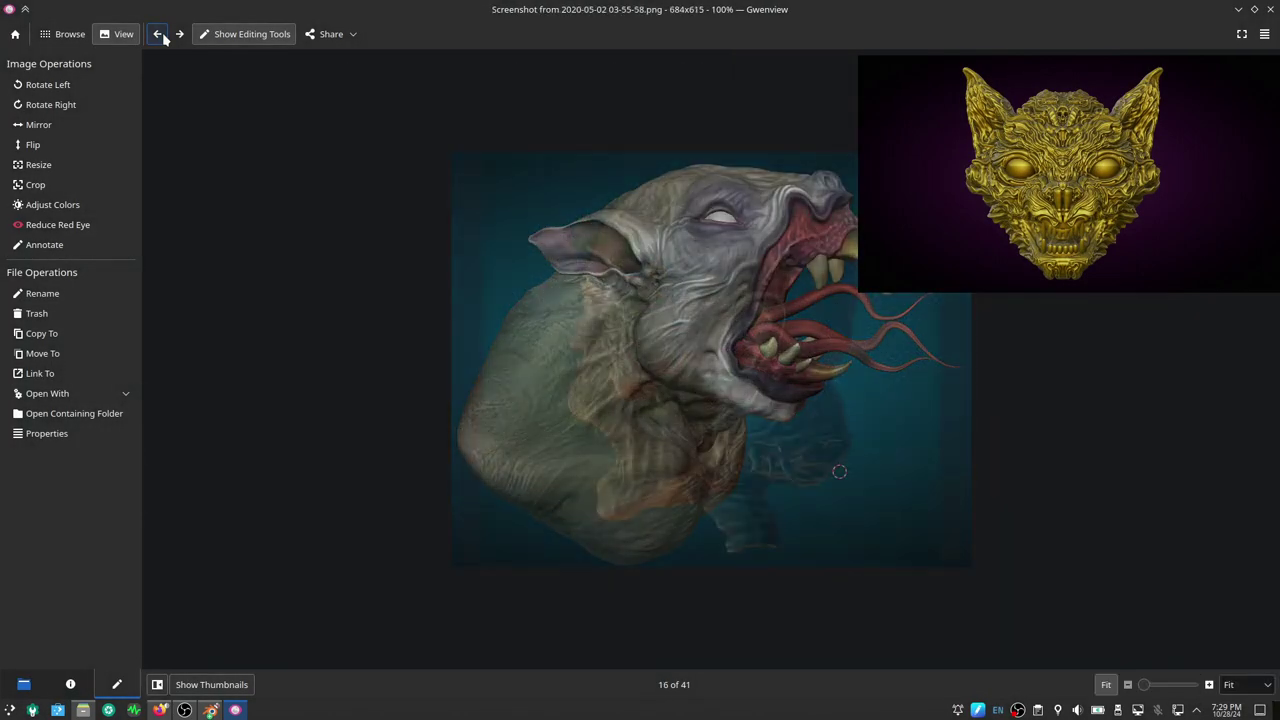
click(163, 36)
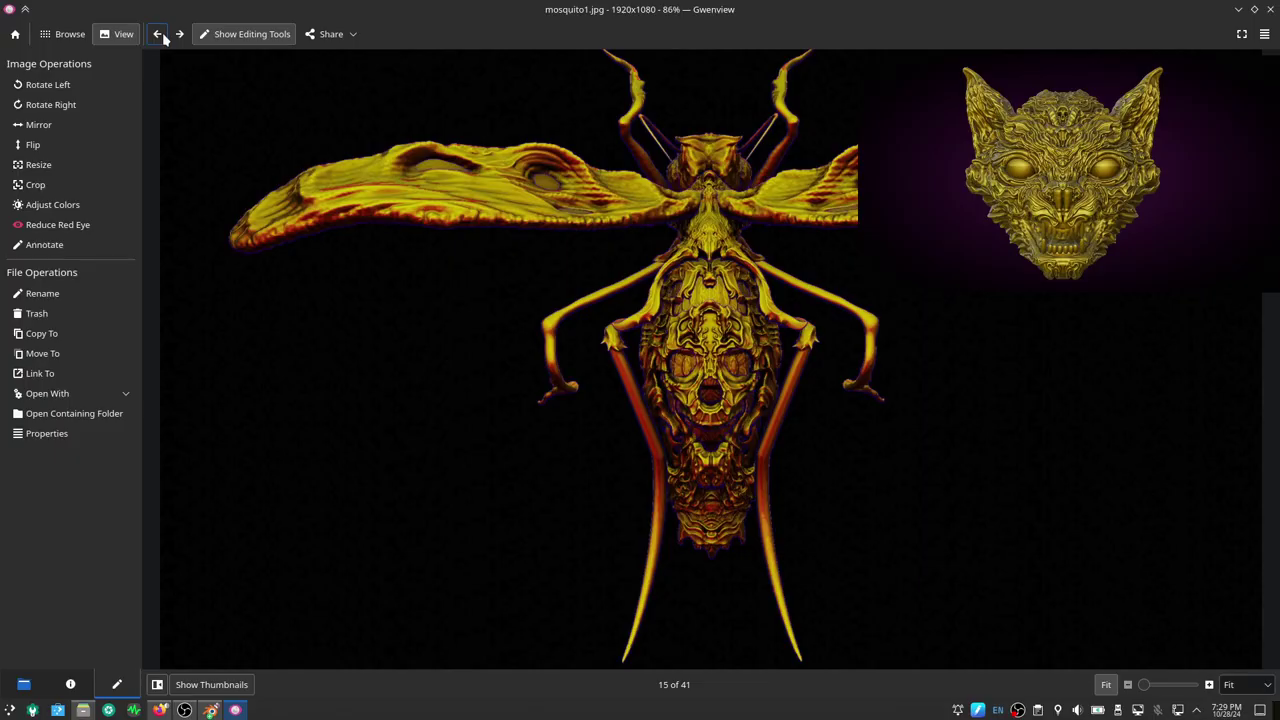
click(163, 36)
click(163, 36)
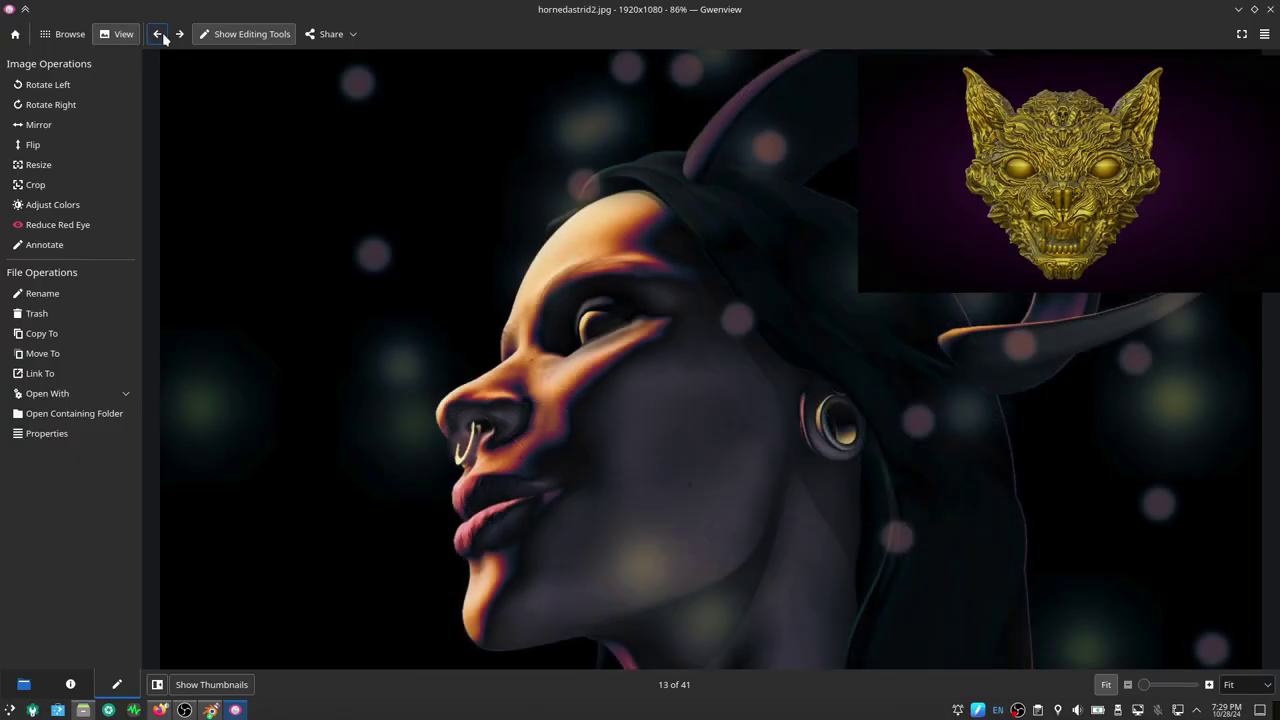
click(163, 36)
click(163, 36)
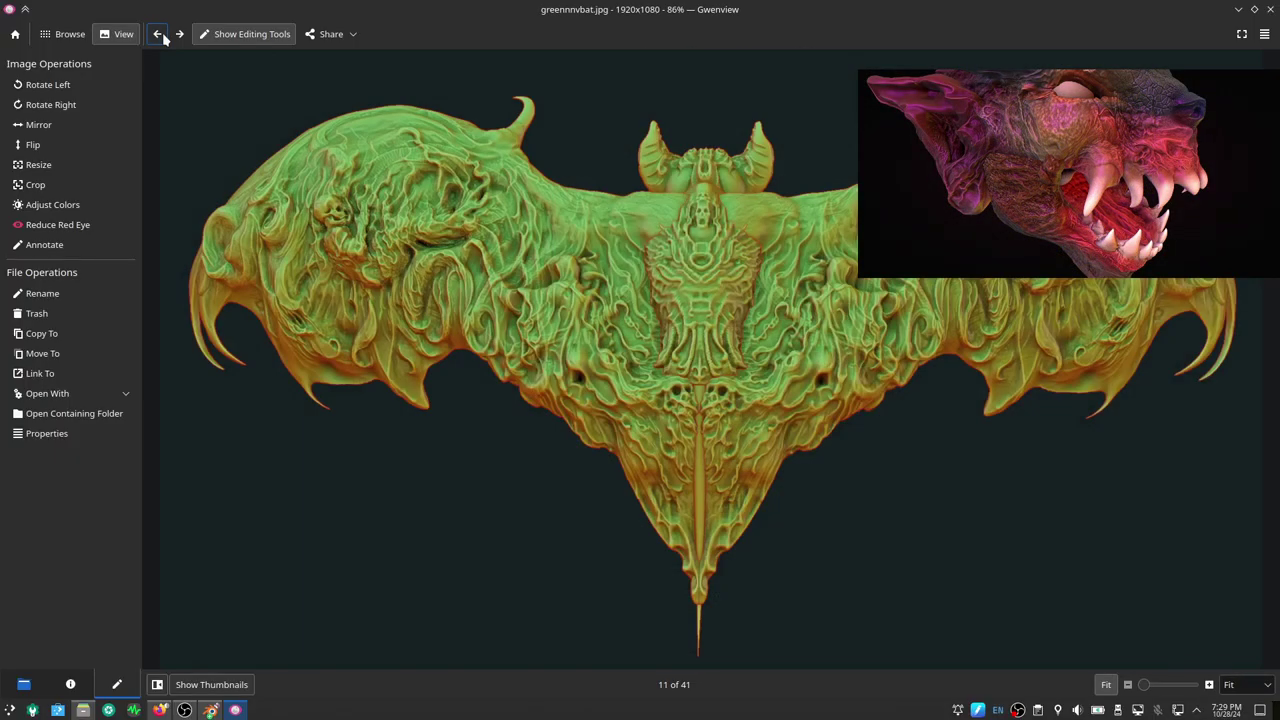
click(163, 36)
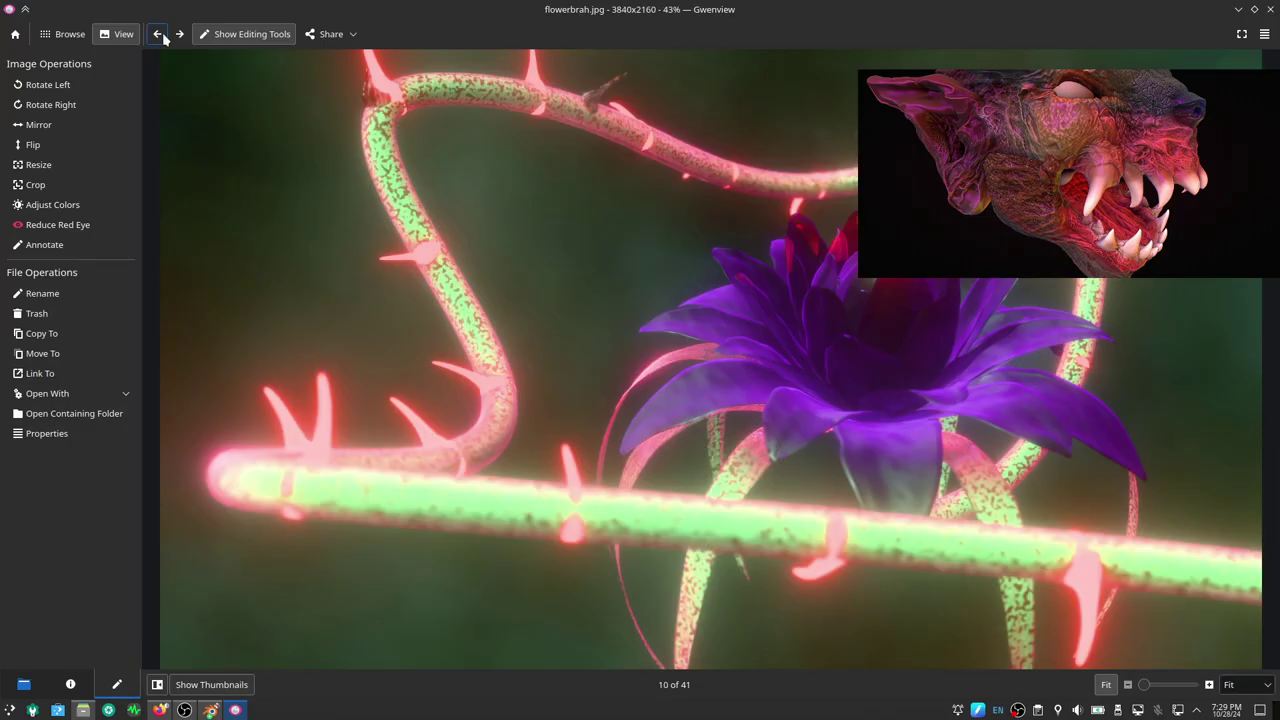
click(163, 36)
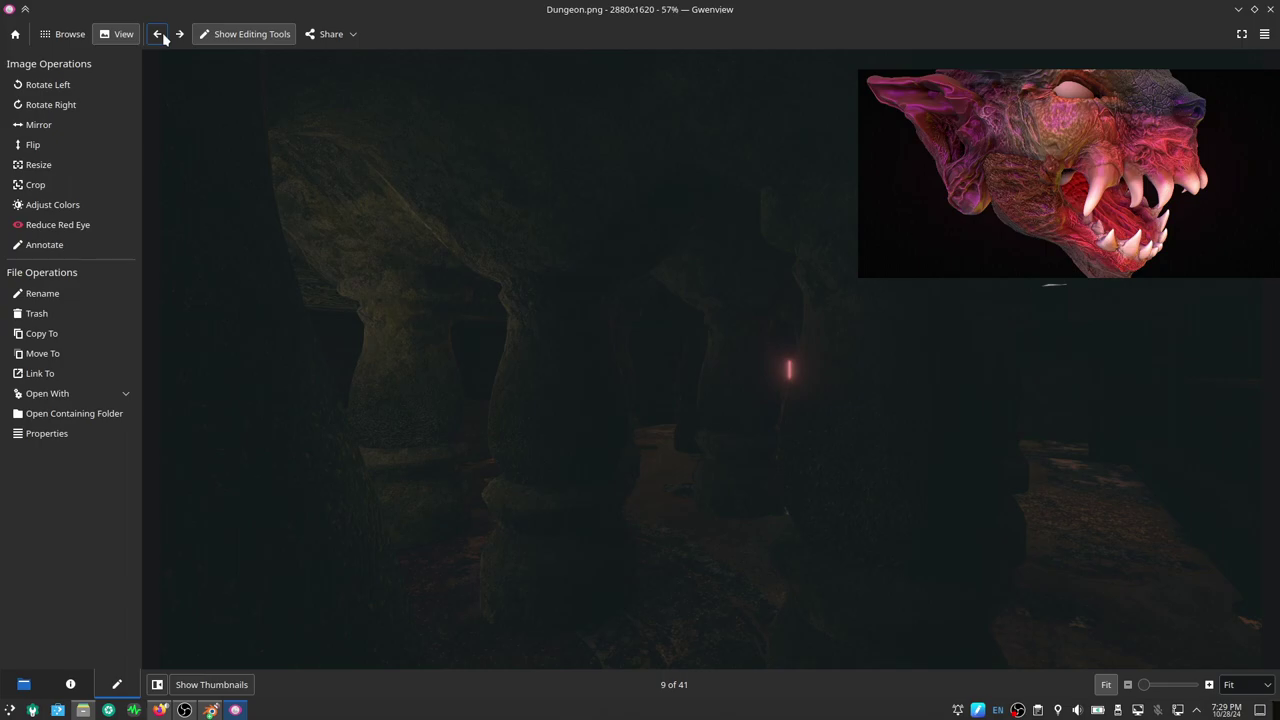
click(163, 36)
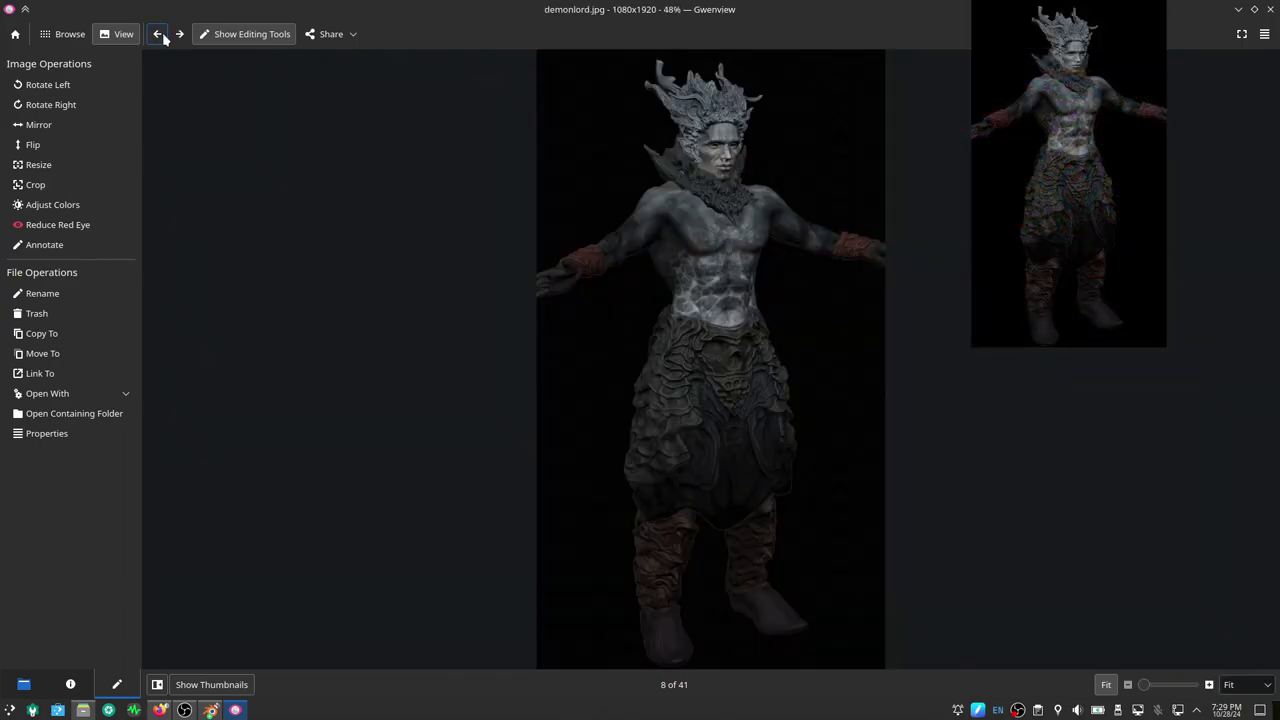
click(163, 36)
click(163, 36)
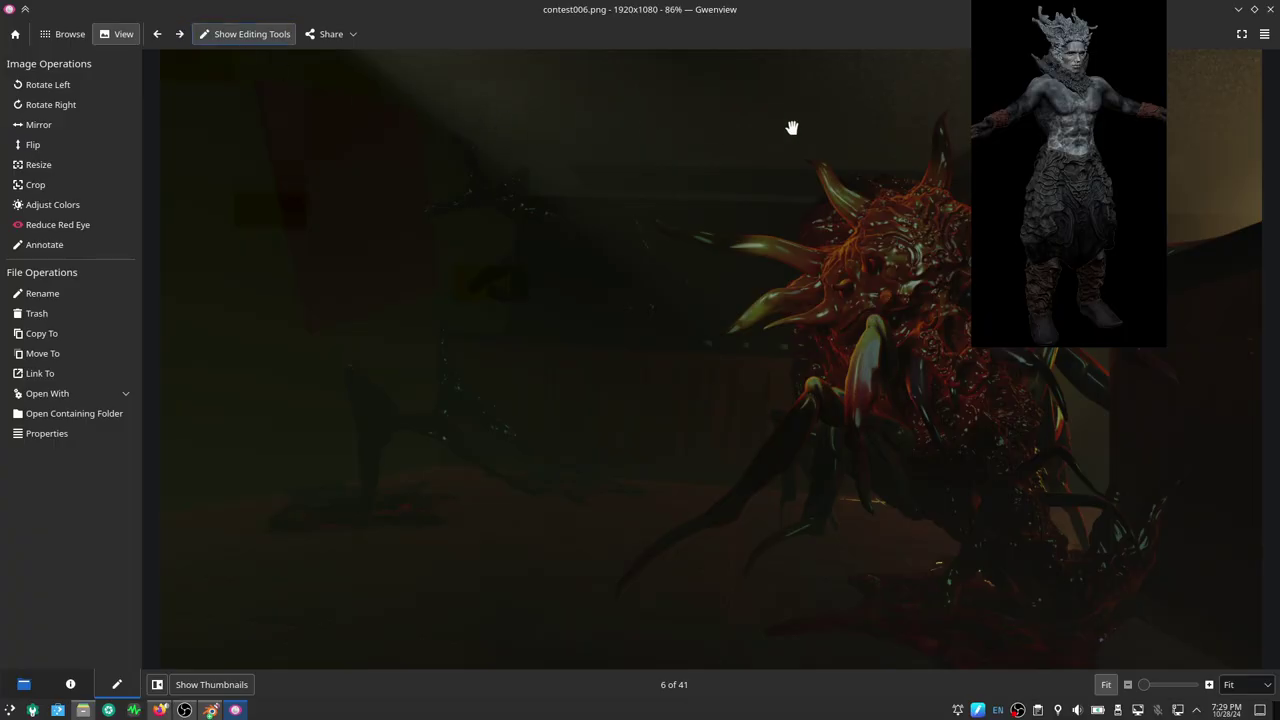
Close Gwenview, go to the Pictures folder, and open contest001.png's context menu
click(1270, 9)
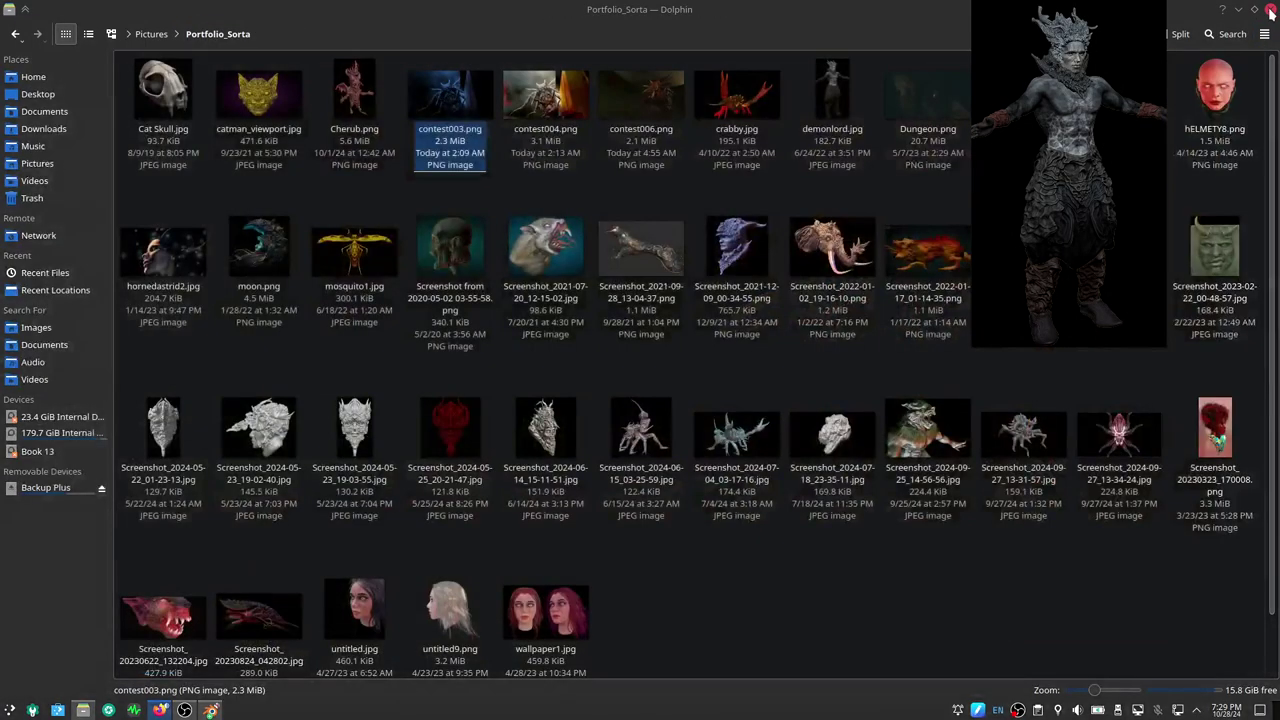
click(152, 35)
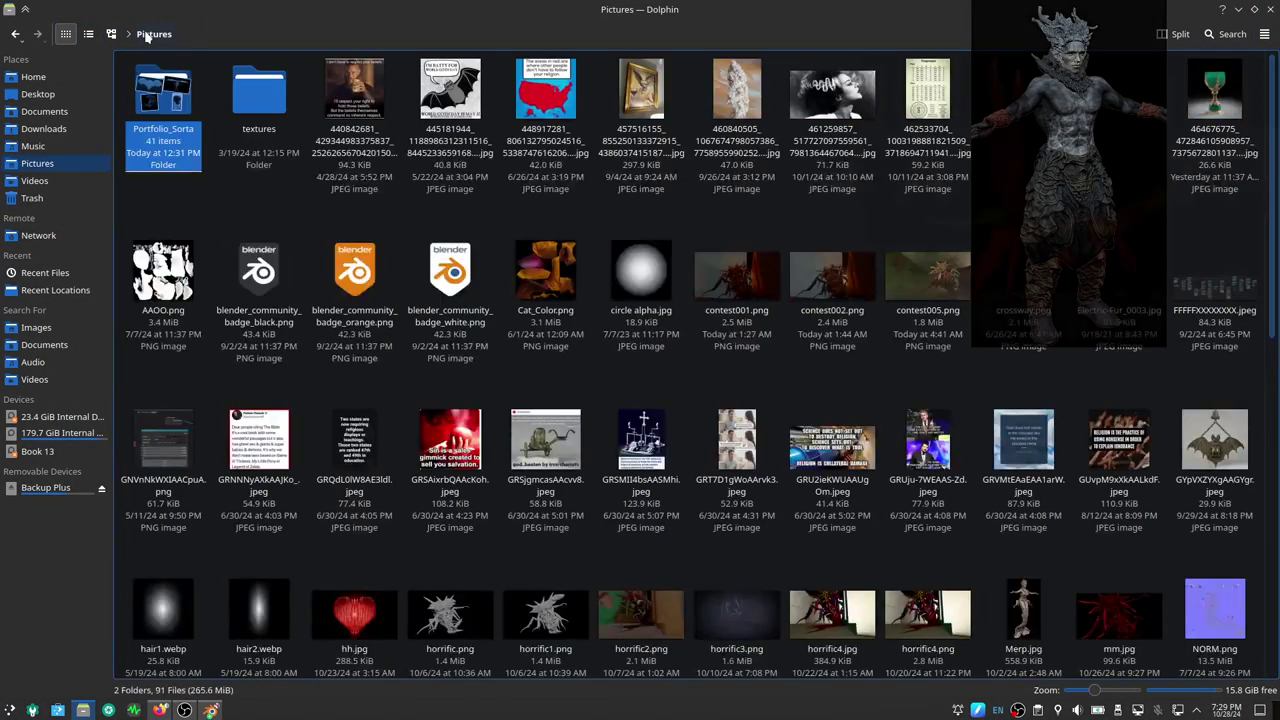
click(745, 283)
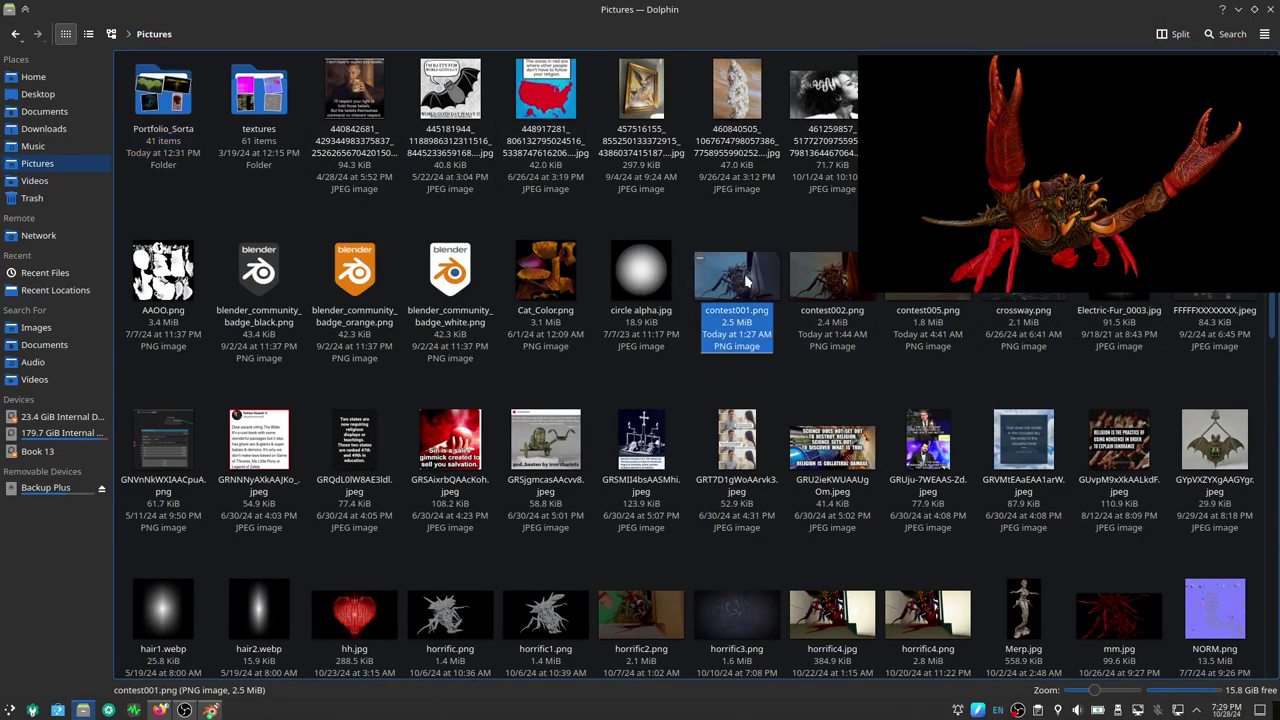
right_click(745, 283)
View contest001.png, compare it with contest002.png and contest005.png, then continue to crossway.png
click(765, 284)
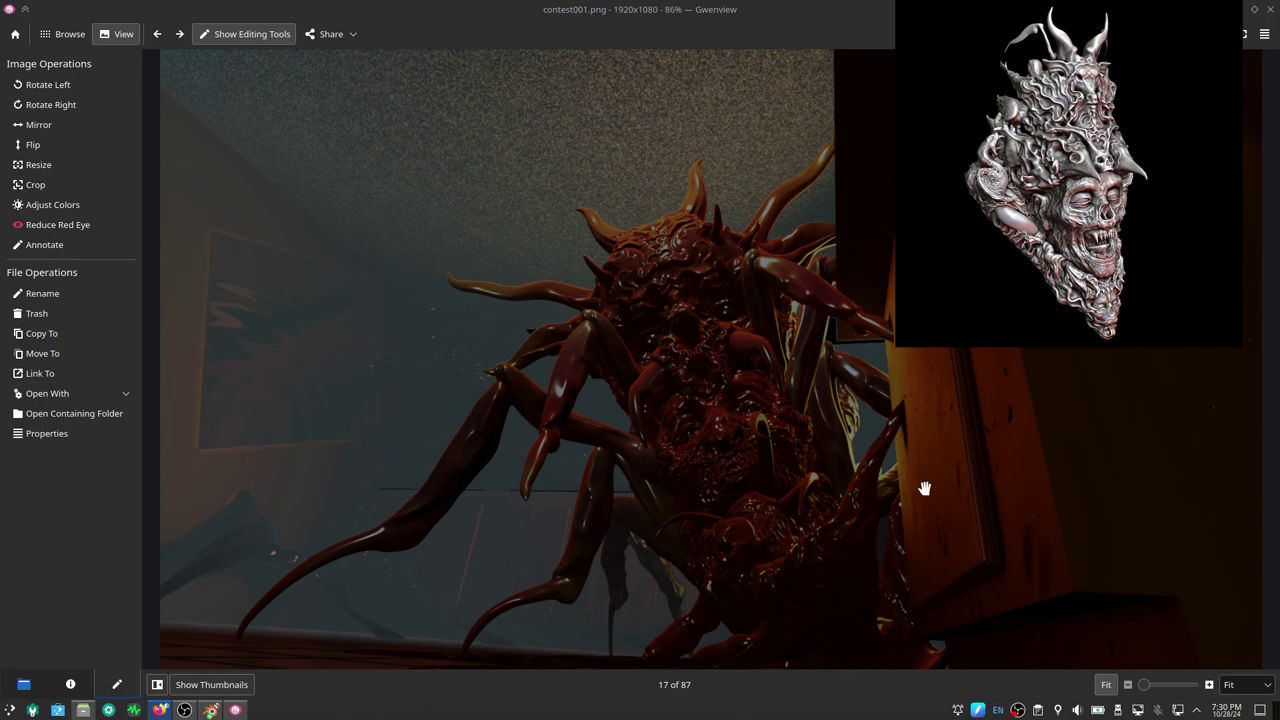
click(179, 35)
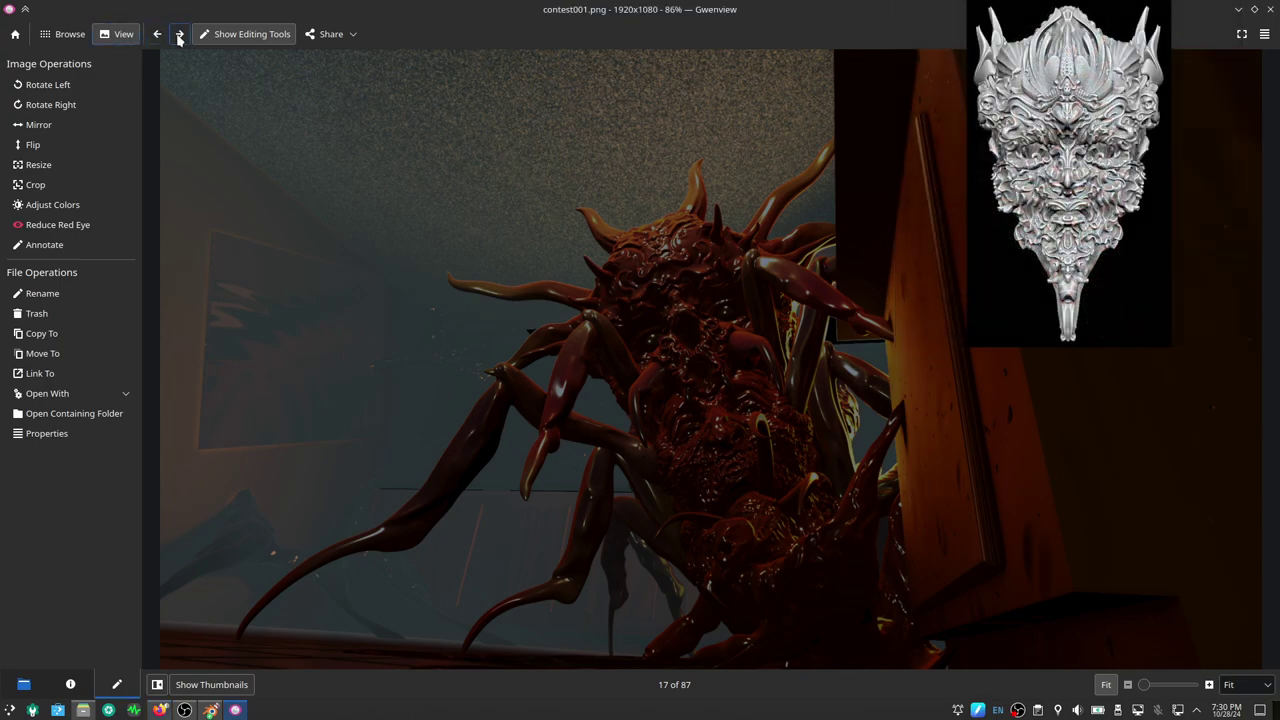
click(179, 35)
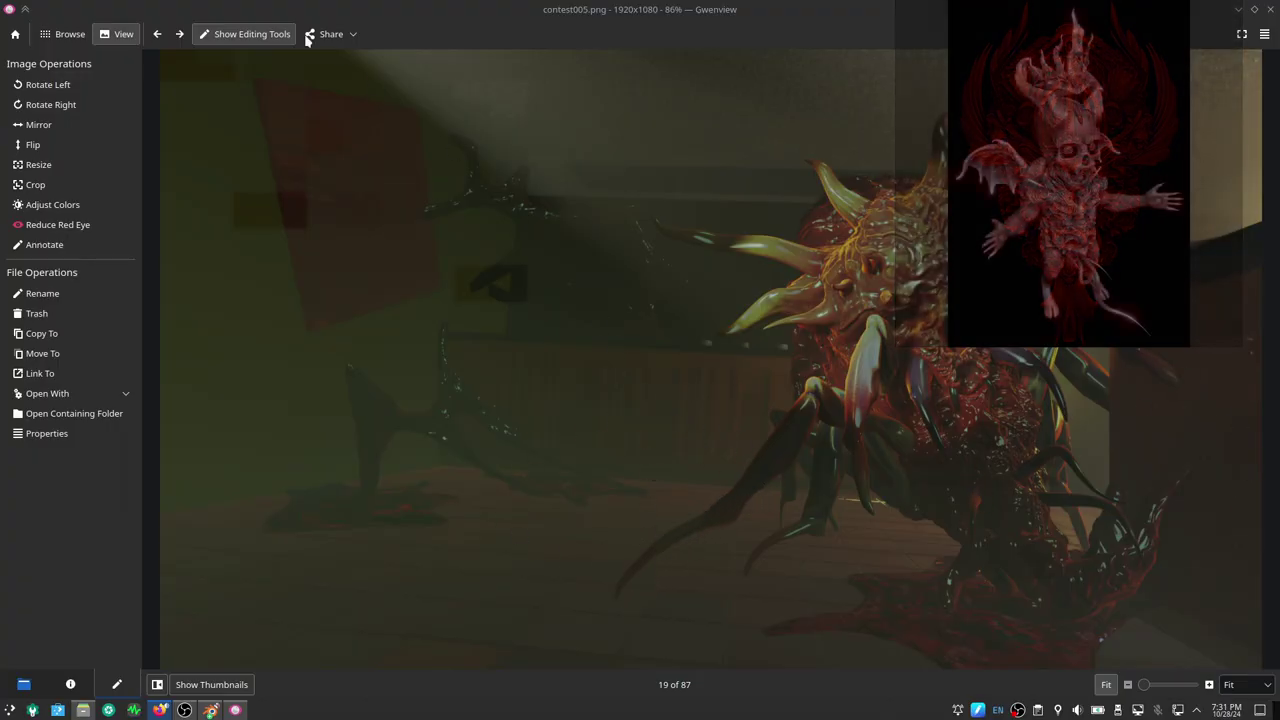
click(157, 35)
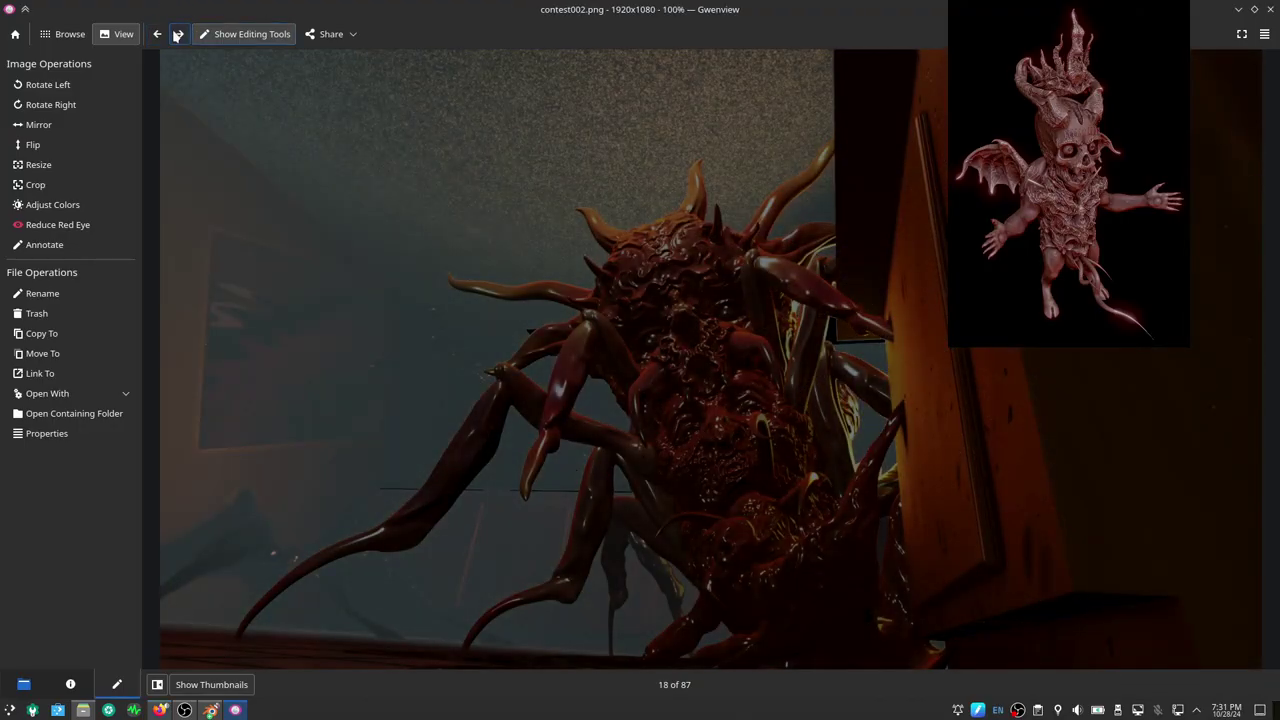
click(177, 35)
click(177, 35)
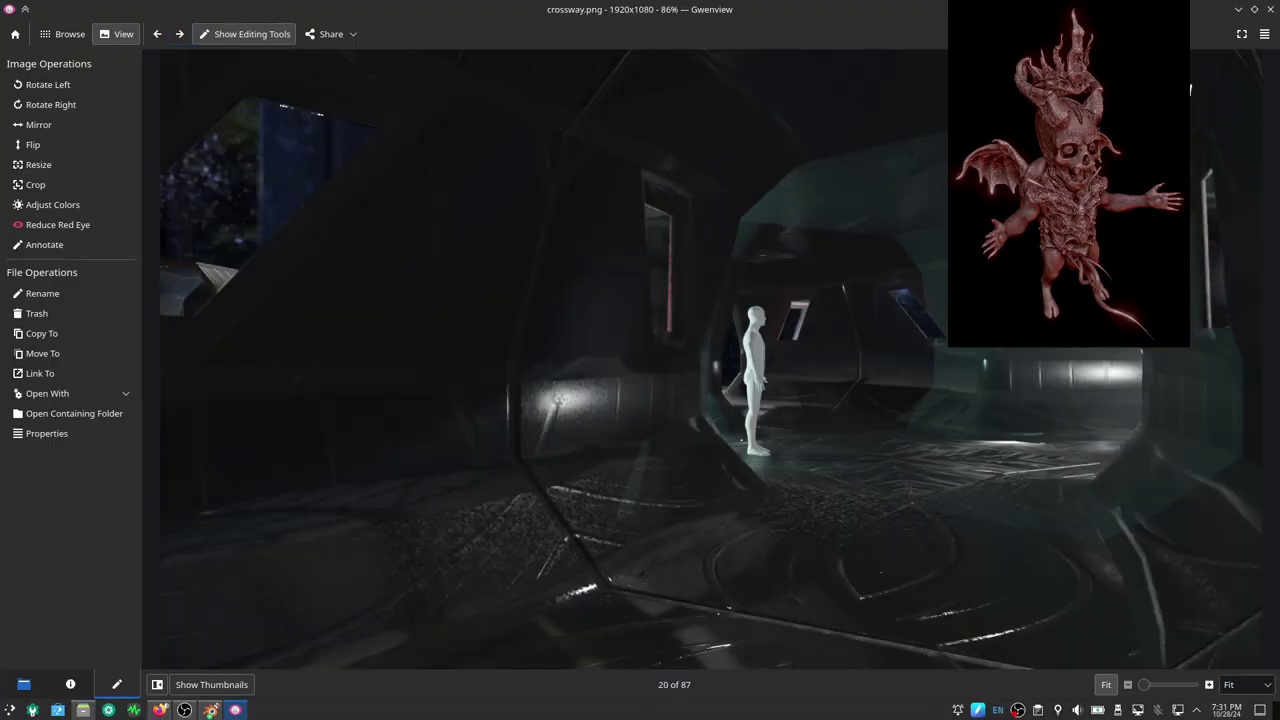
Close Gwenview and select Screenshot_2024-10-28_00-29-07.jpg lower in the Pictures folder
click(1270, 9)
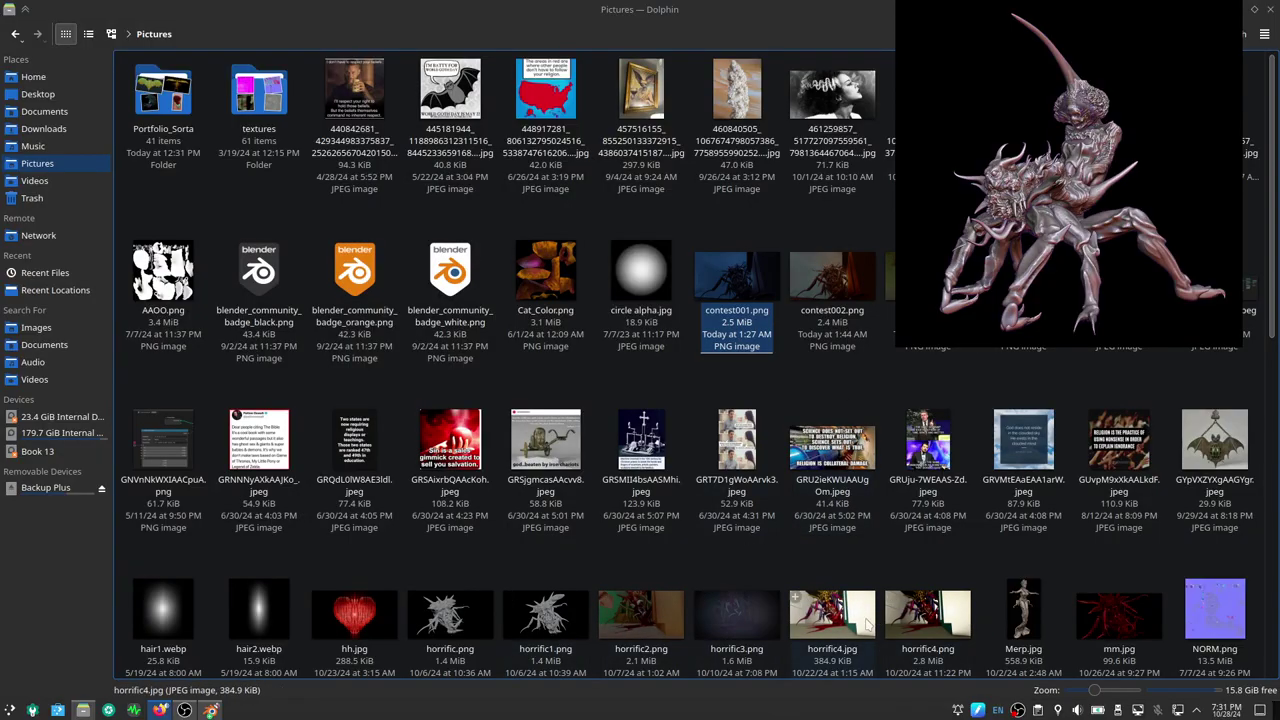
scroll(790, 580, down, 4)
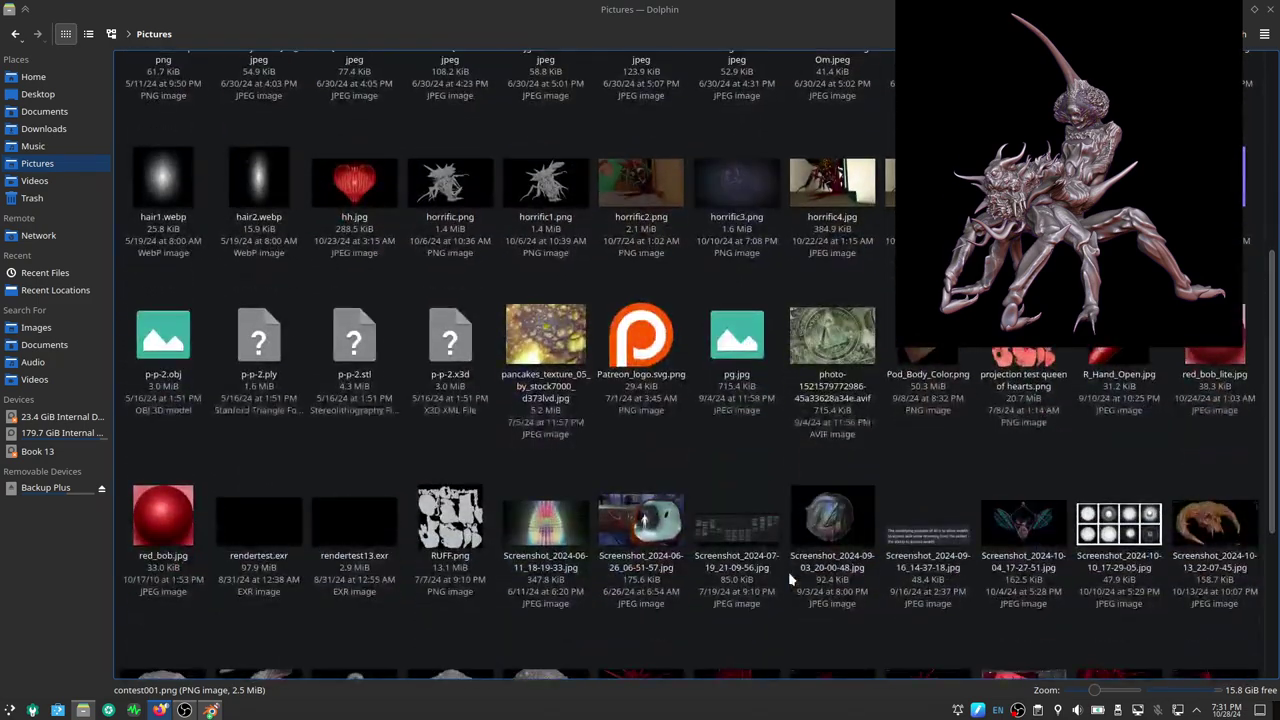
scroll(790, 580, down, 2)
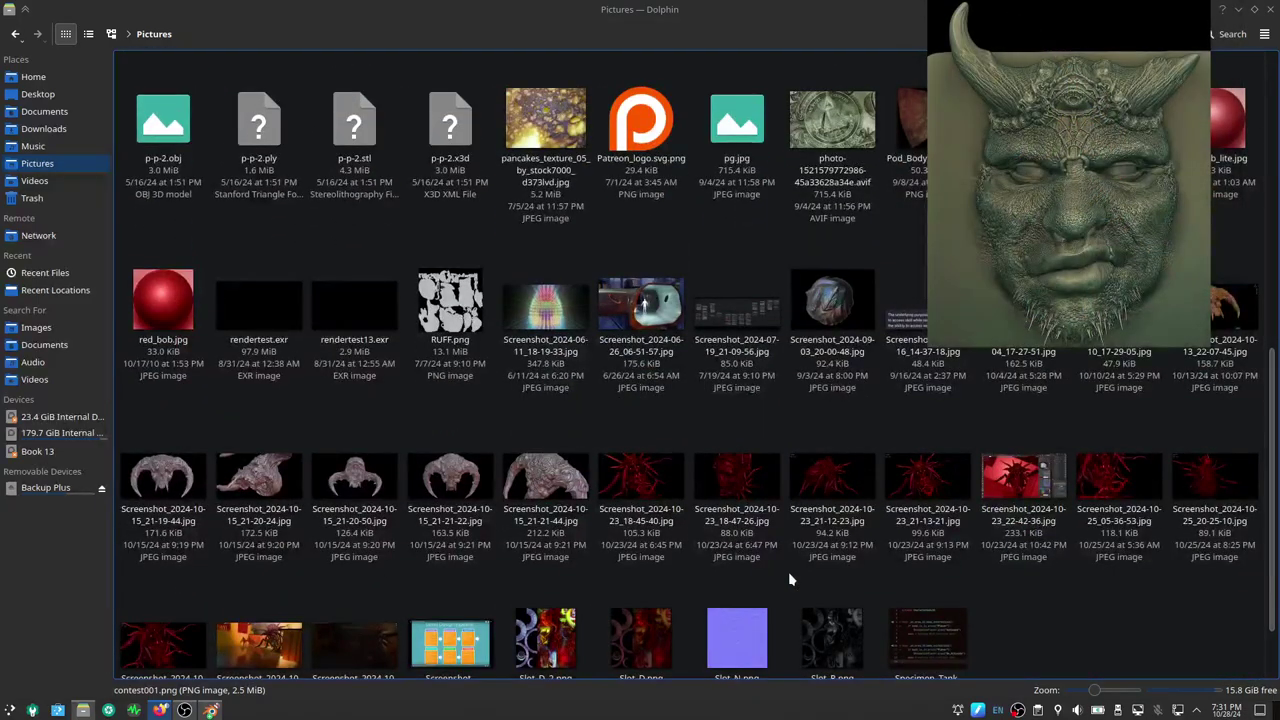
click(251, 655)
View Screenshot_2024-10-28_00-29-07.jpg and the next two images, including Level Design Pipeline, then close Gwenview
double_click(251, 655)
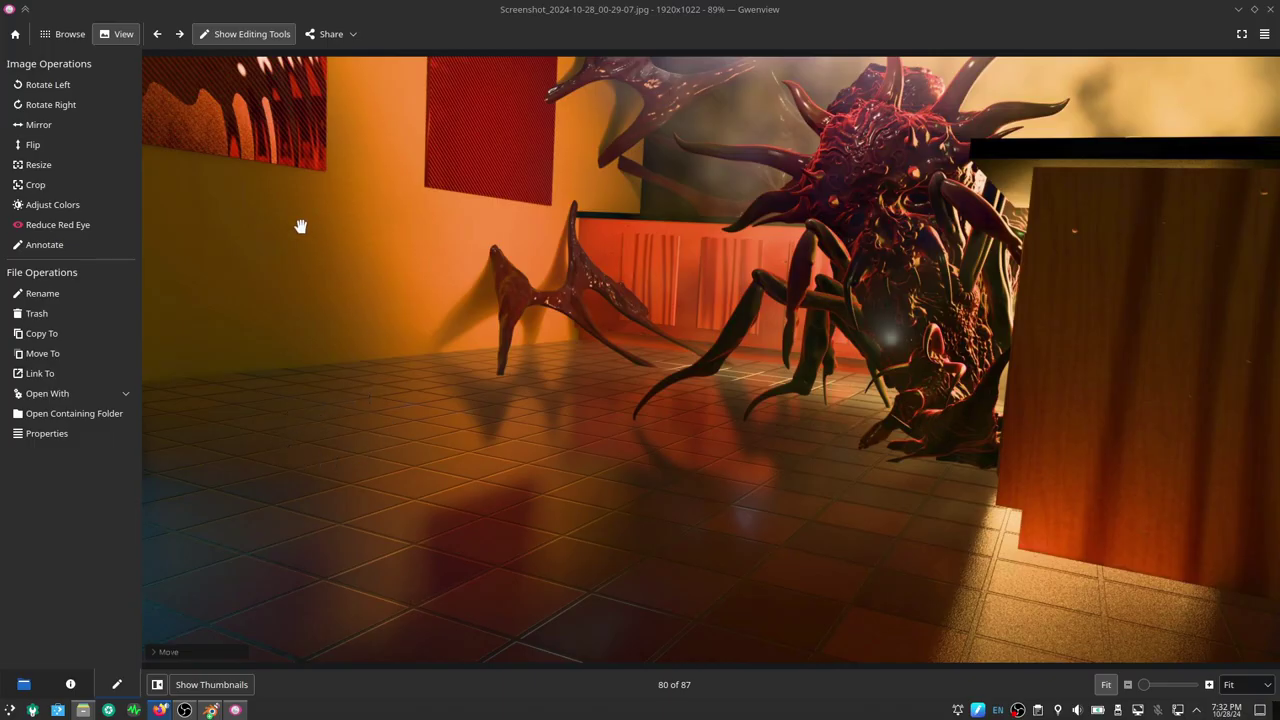
click(181, 35)
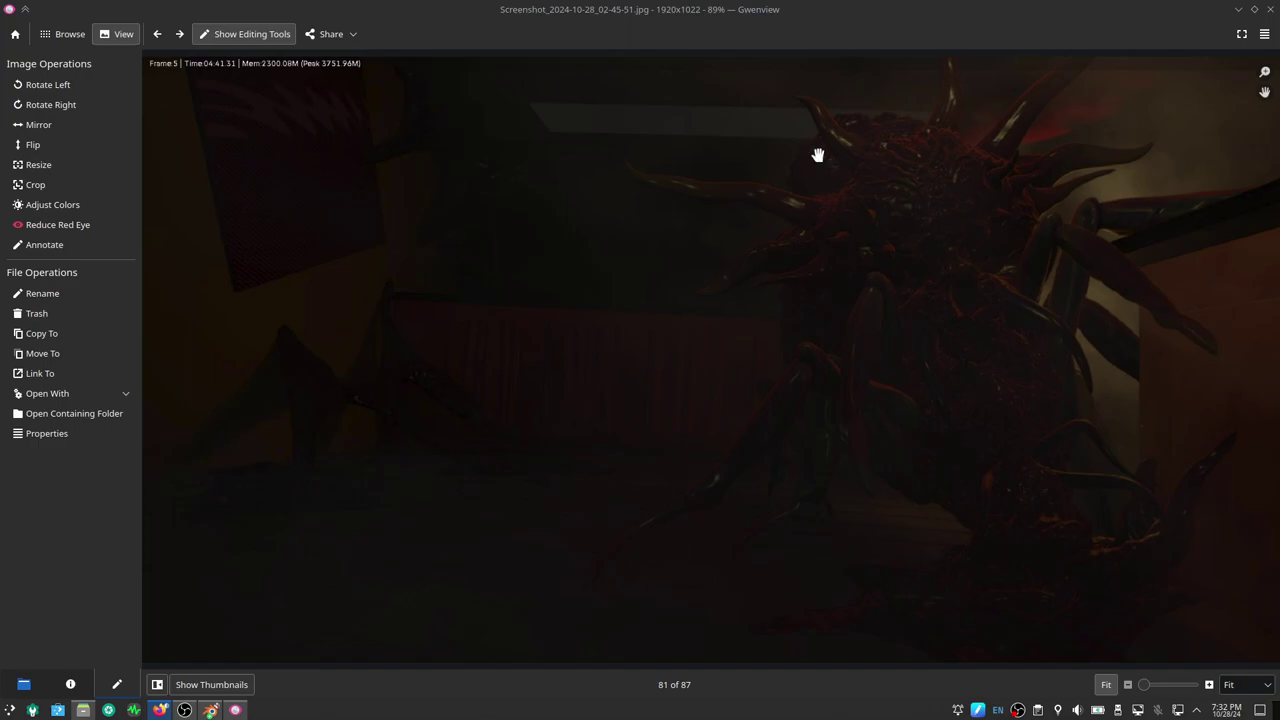
click(181, 38)
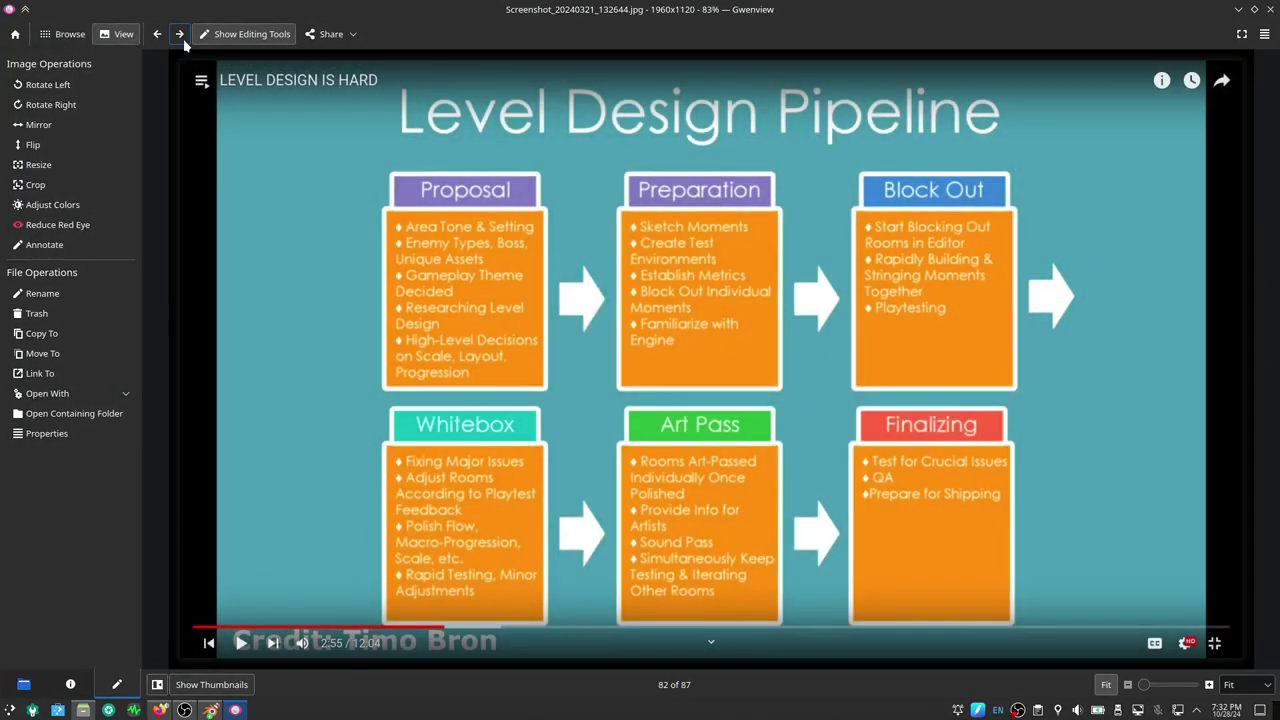
click(1270, 9)
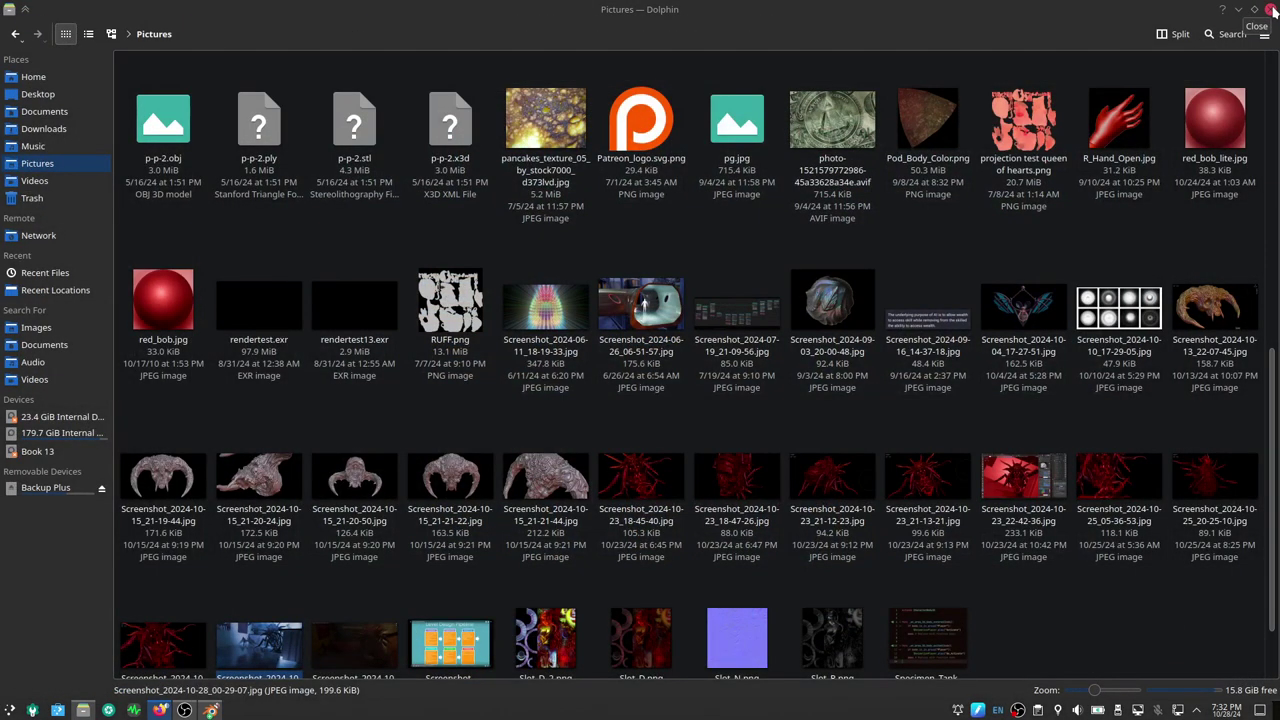
Close Dolphin and return to Blender's render window, zoomed out to show the whole frame 102 render
click(1270, 9)
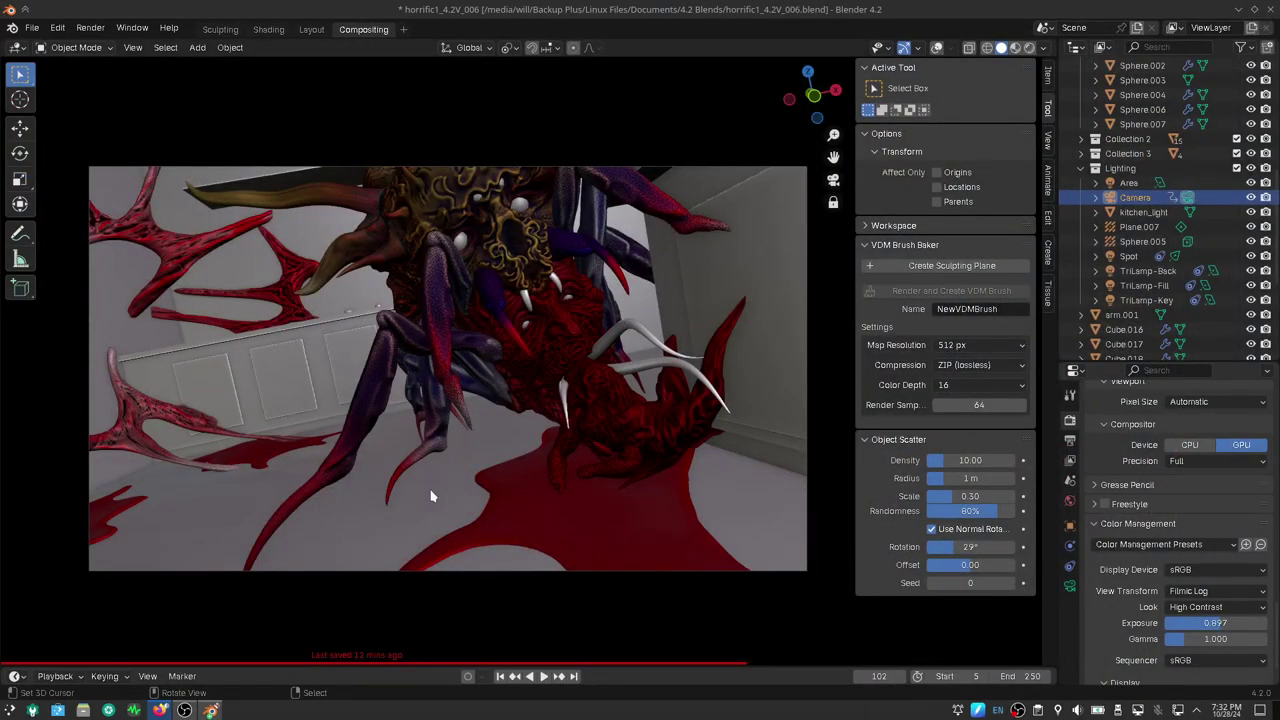
mouse_move(211, 710)
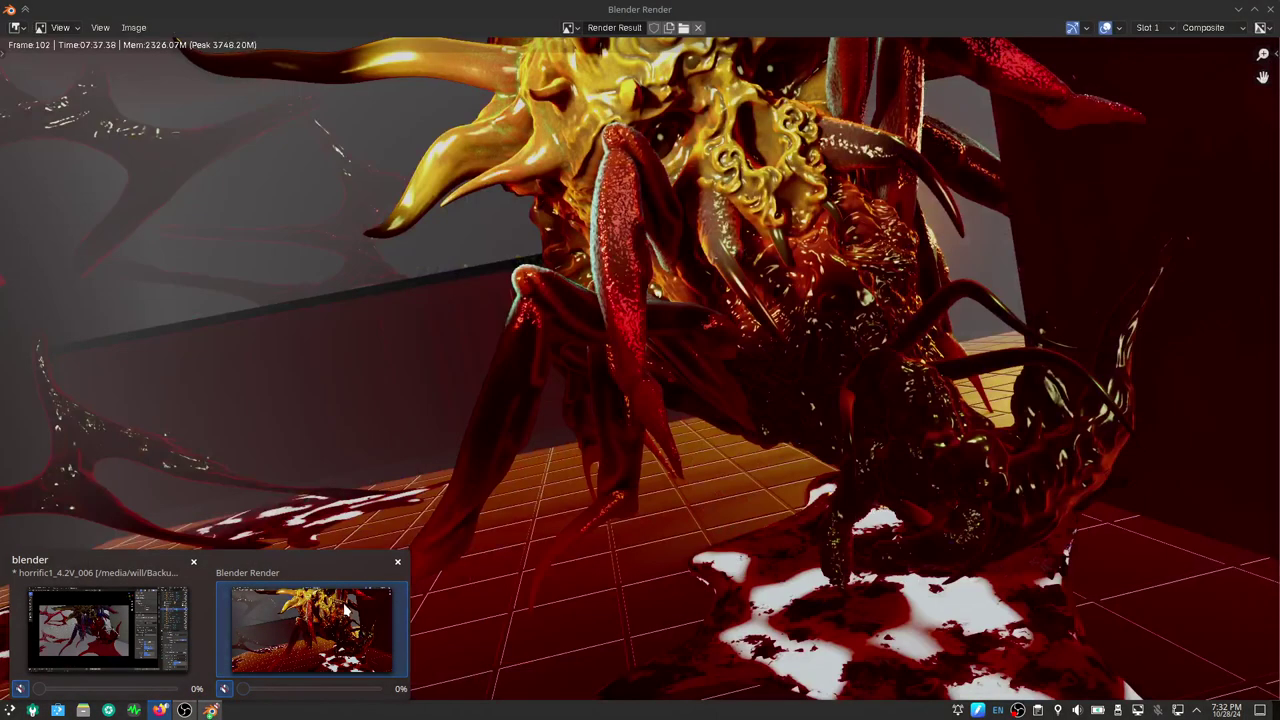
click(310, 625)
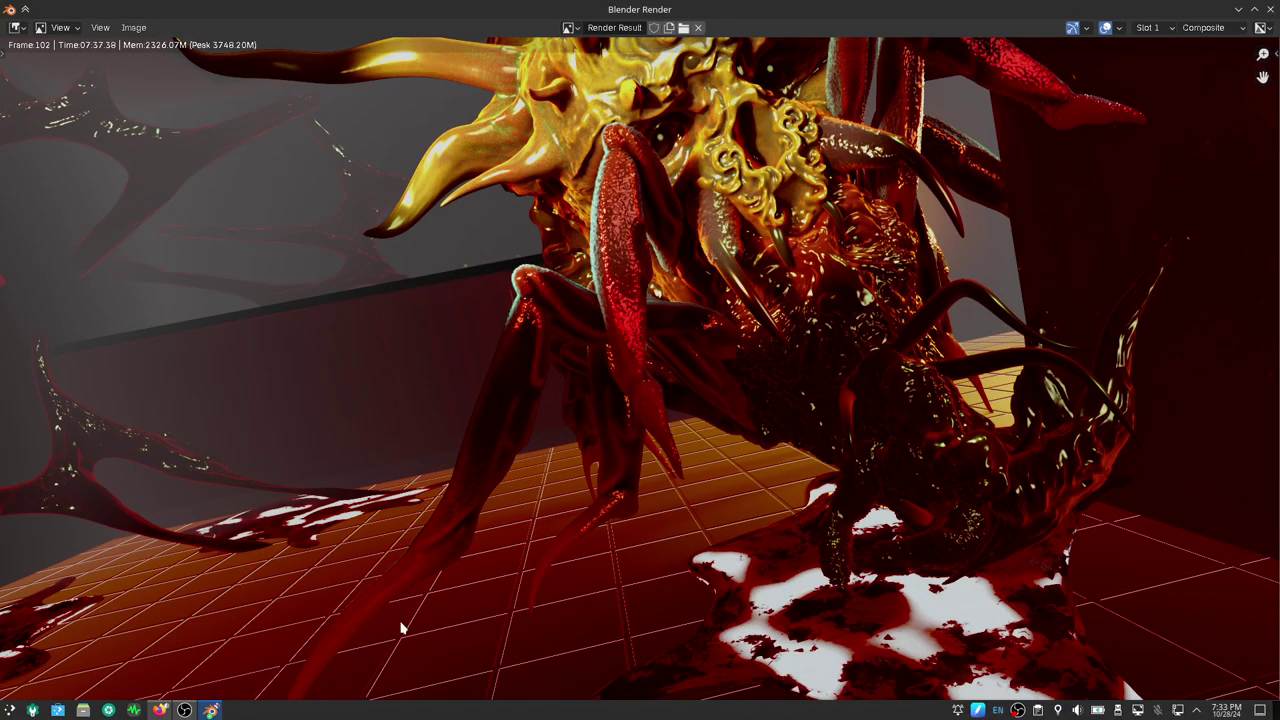
scroll(395, 543, down, 2)
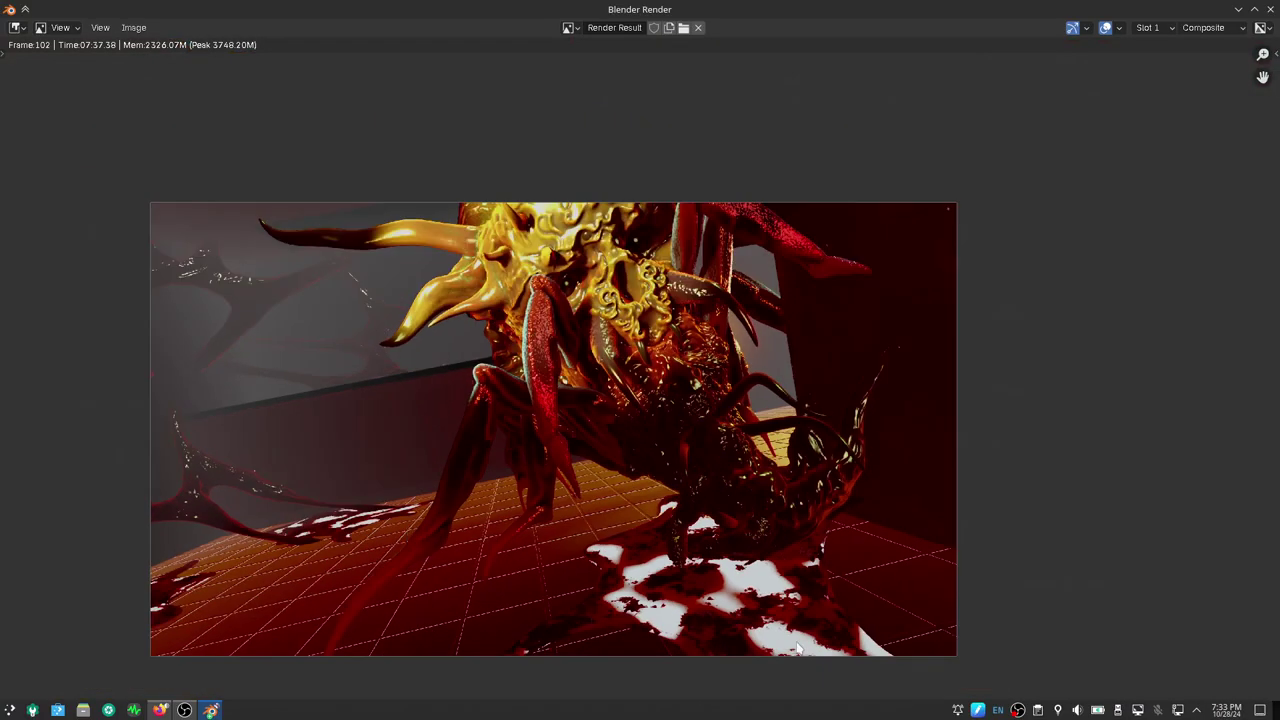